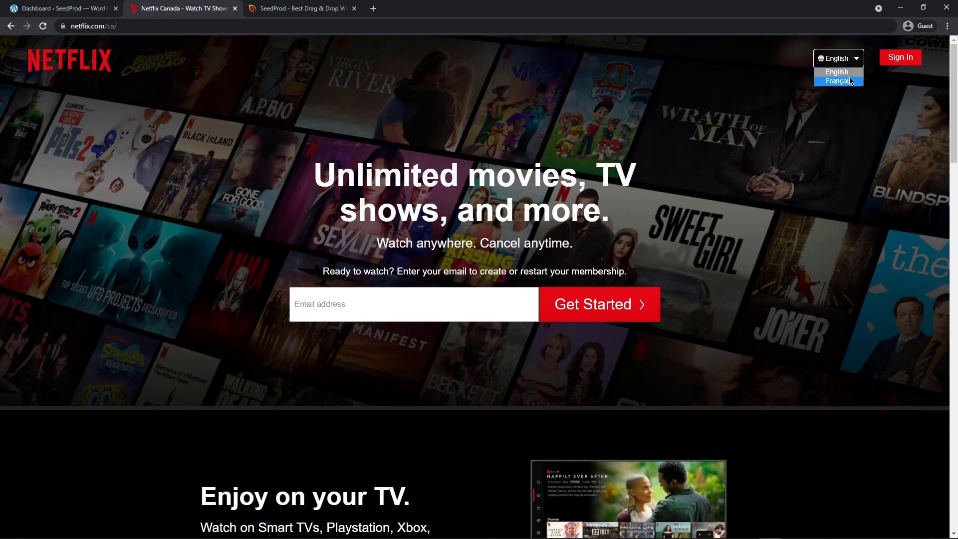
# Examine the Netflix home page from its header and hero section down to the feature sections
pyautogui.click(756, 96)
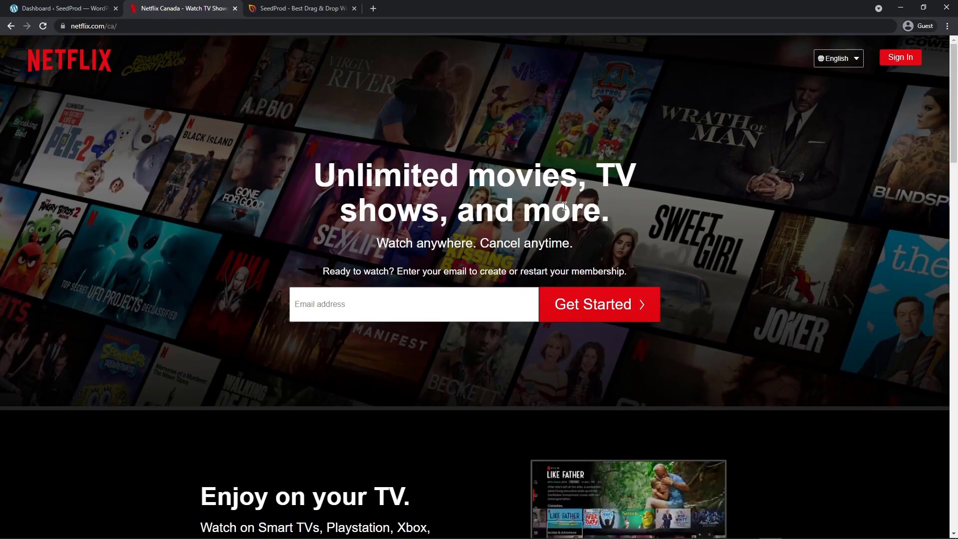
pyautogui.moveTo(953, 70); pyautogui.dragTo(954, 226)
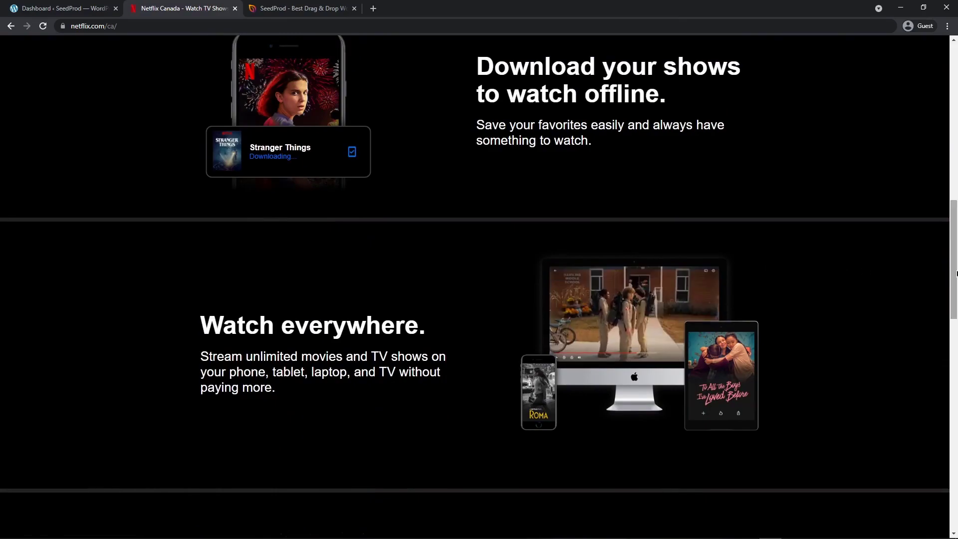
pyautogui.moveTo(953, 242); pyautogui.dragTo(953, 85)
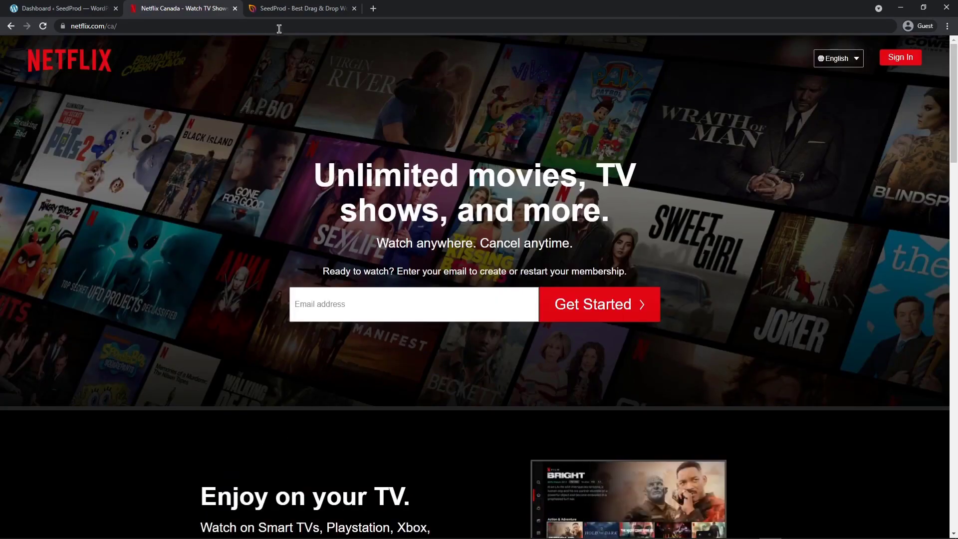
# Log in to the SeedProd account on seedprod.com and download Landing Page Pro 6.7.1
pyautogui.click(288, 9)
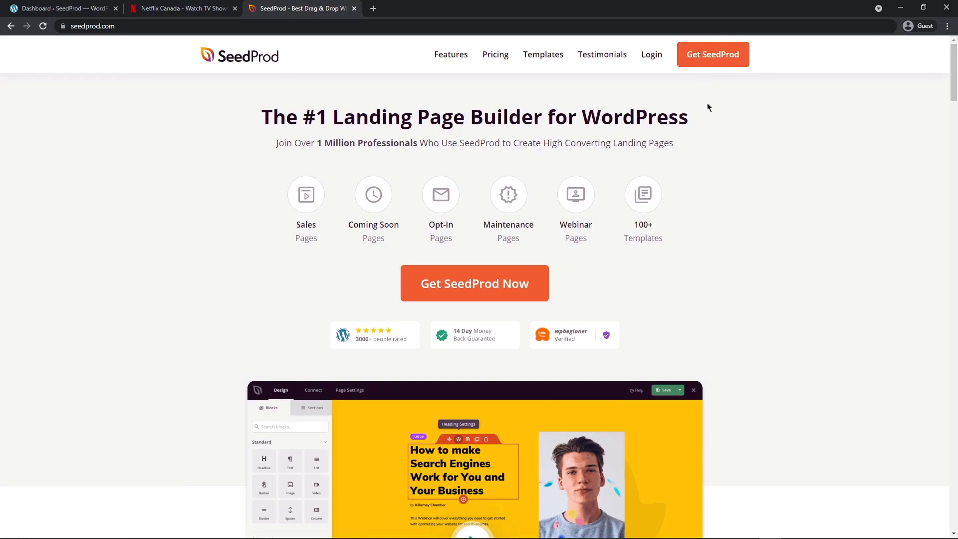
pyautogui.click(651, 55)
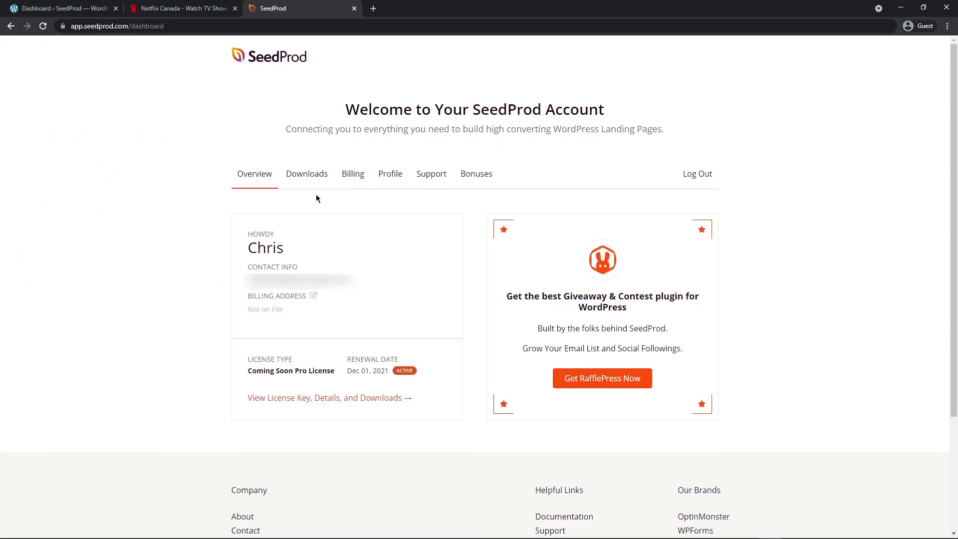
pyautogui.click(312, 180)
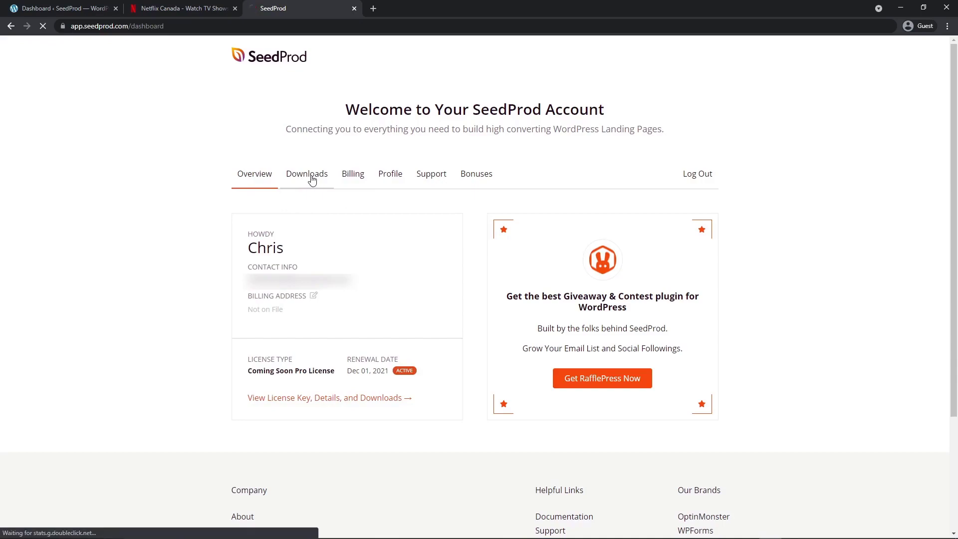
pyautogui.click(588, 245)
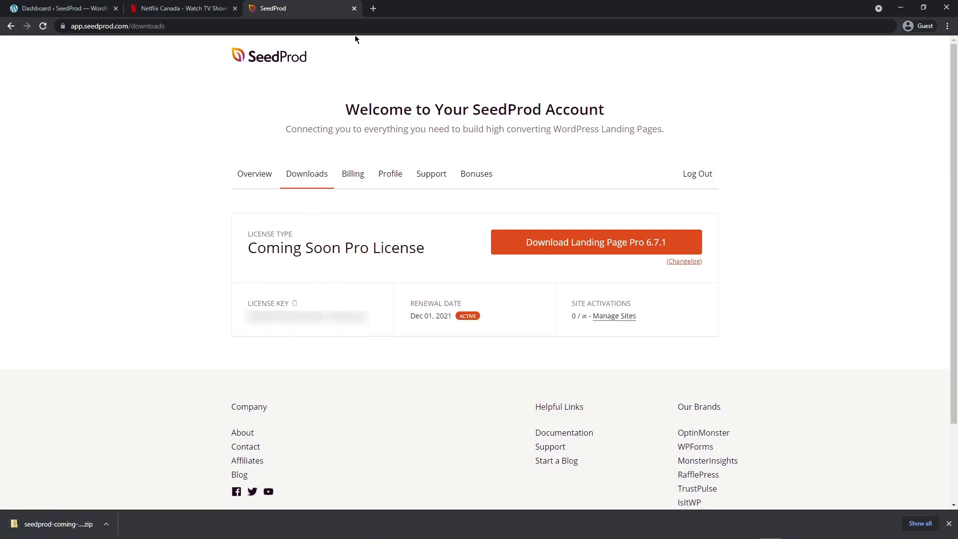
# In the WordPress dashboard, upload the downloaded seedprod-coming-soon-pro-5-6.7.1.zip as a new plugin, install it and activate it
pyautogui.click(354, 9)
pyautogui.click(75, 9)
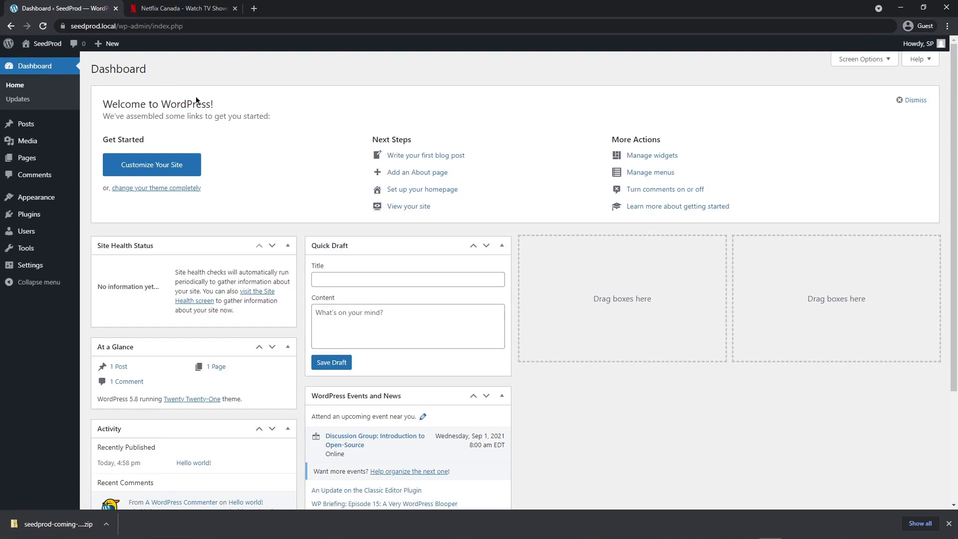
pyautogui.moveTo(33, 217)
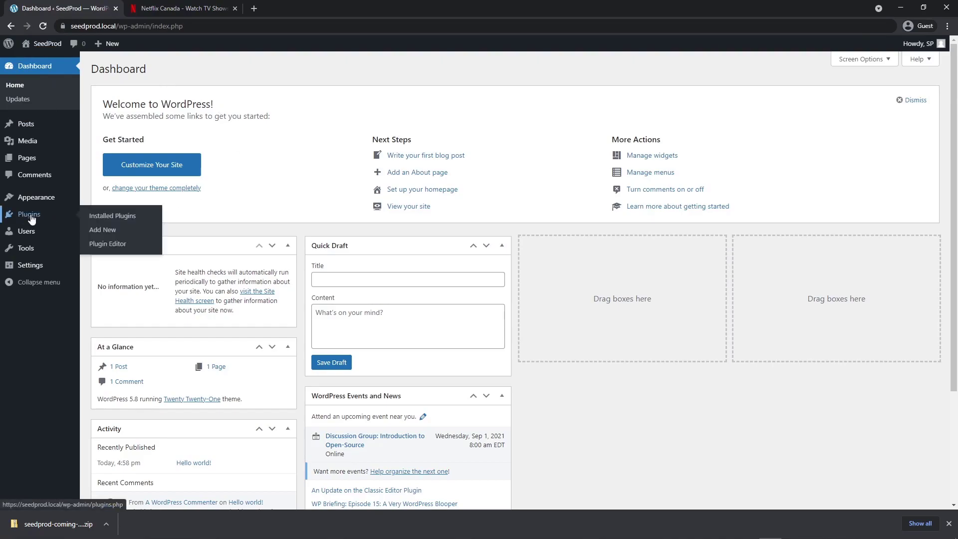
pyautogui.click(102, 231)
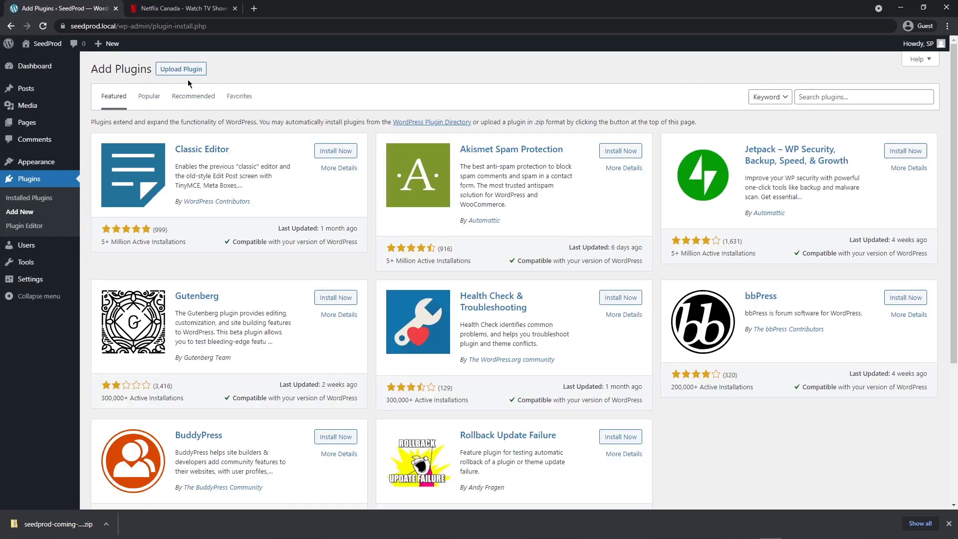
pyautogui.click(177, 70)
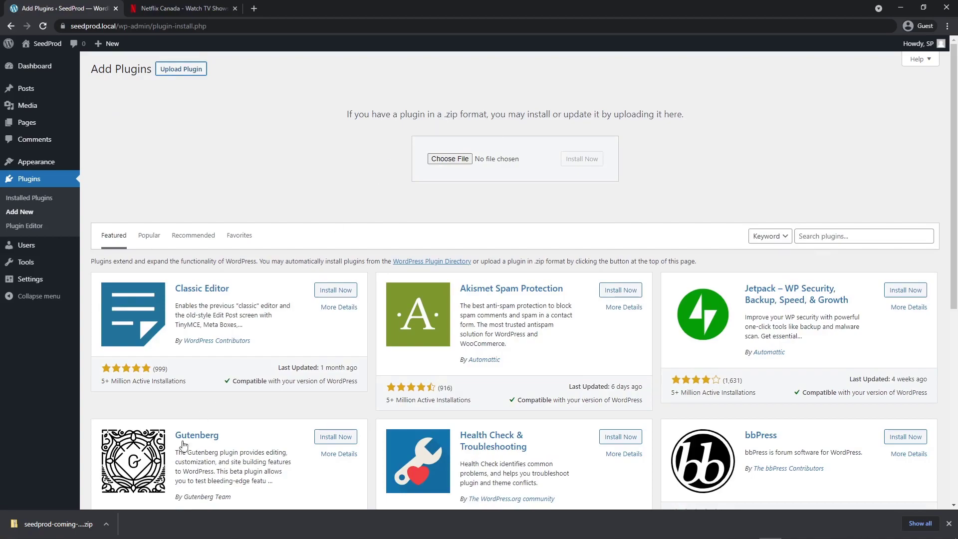
pyautogui.moveTo(85, 523); pyautogui.dragTo(449, 160)
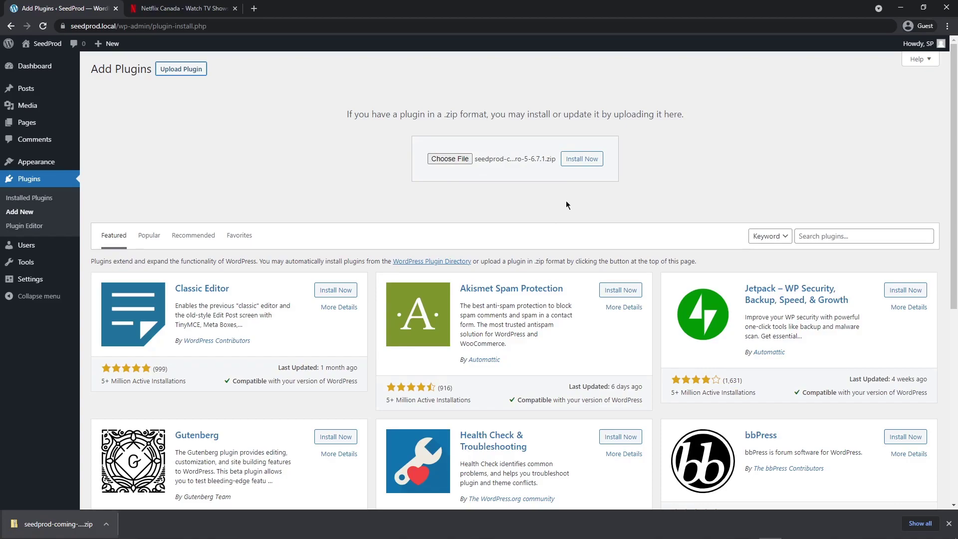
pyautogui.click(581, 158)
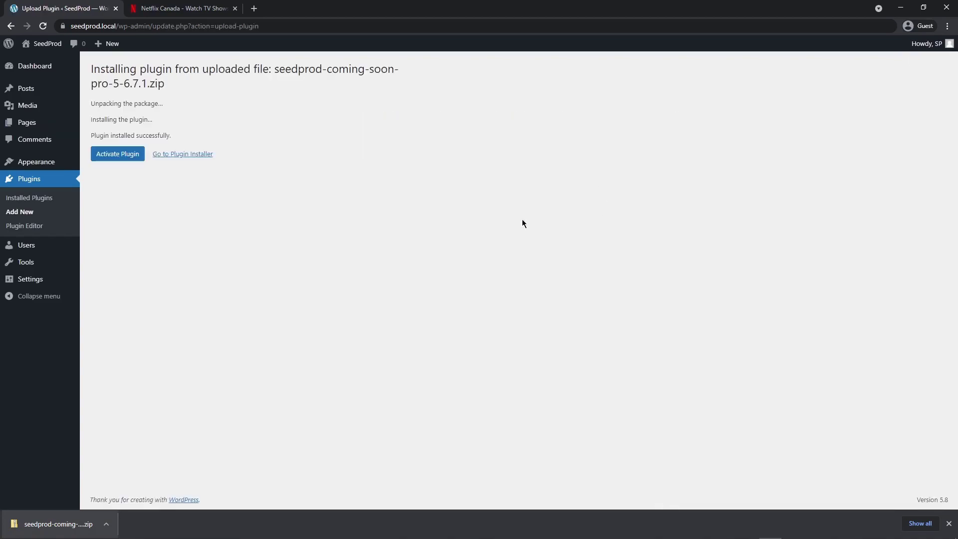
pyautogui.click(132, 159)
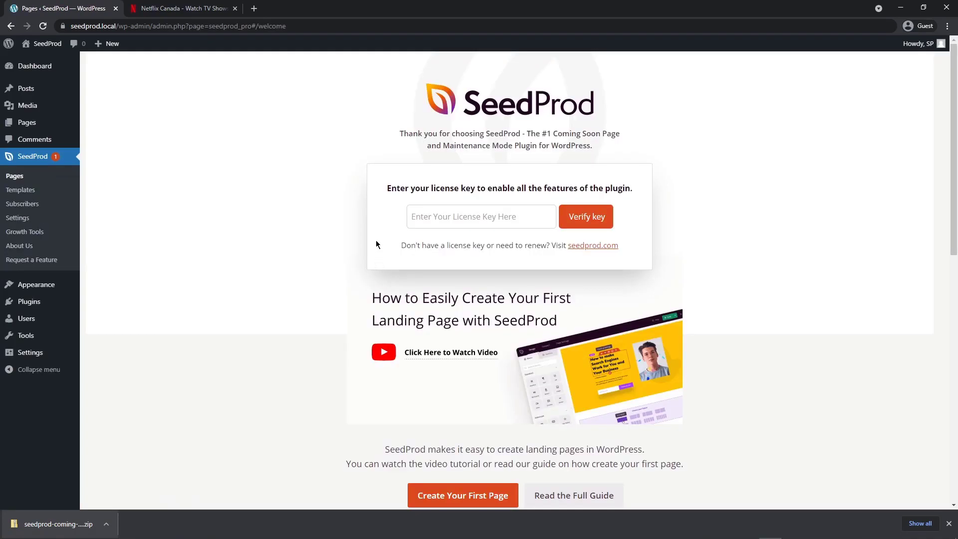
# Paste the SeedProd license key into the welcome page's license field and verify it
pyautogui.click(421, 215)
pyautogui.rightClick(427, 214)
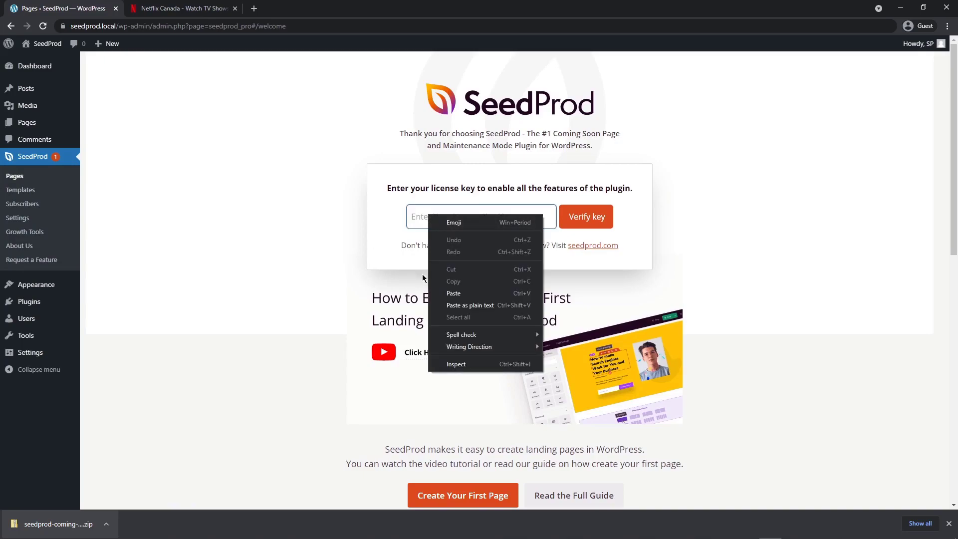
pyautogui.click(449, 294)
pyautogui.click(586, 216)
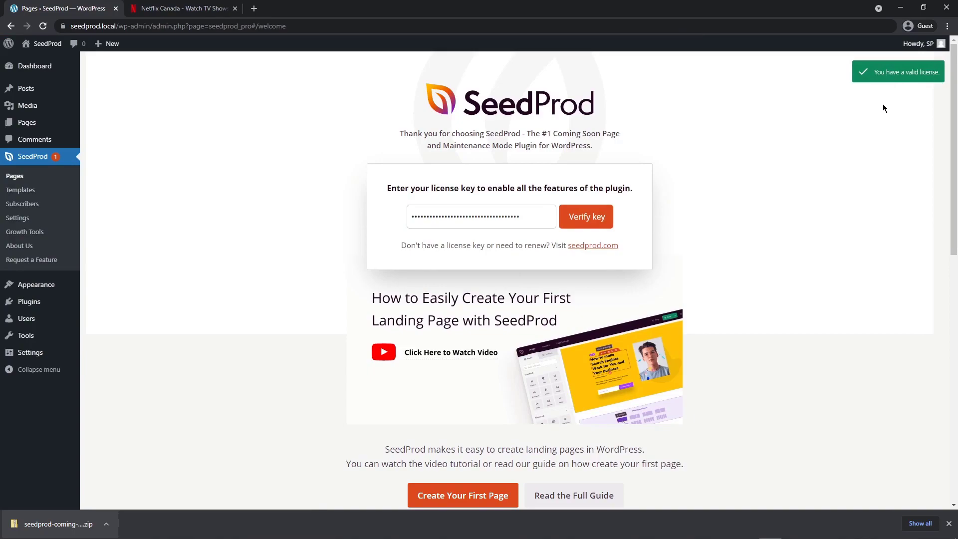
pyautogui.click(949, 523)
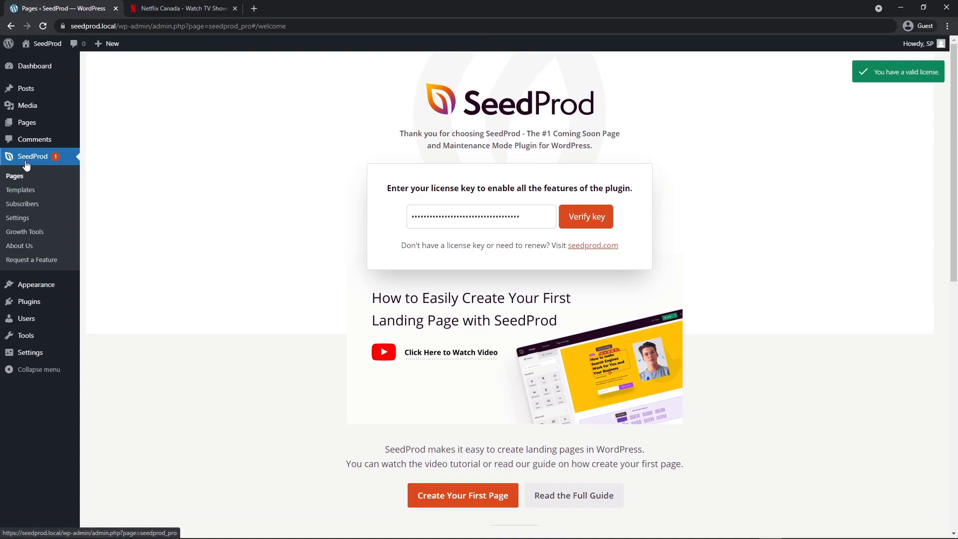
# Create a new SeedProd landing page from the Blank Template, name it "Netflix" and start editing it
pyautogui.click(16, 179)
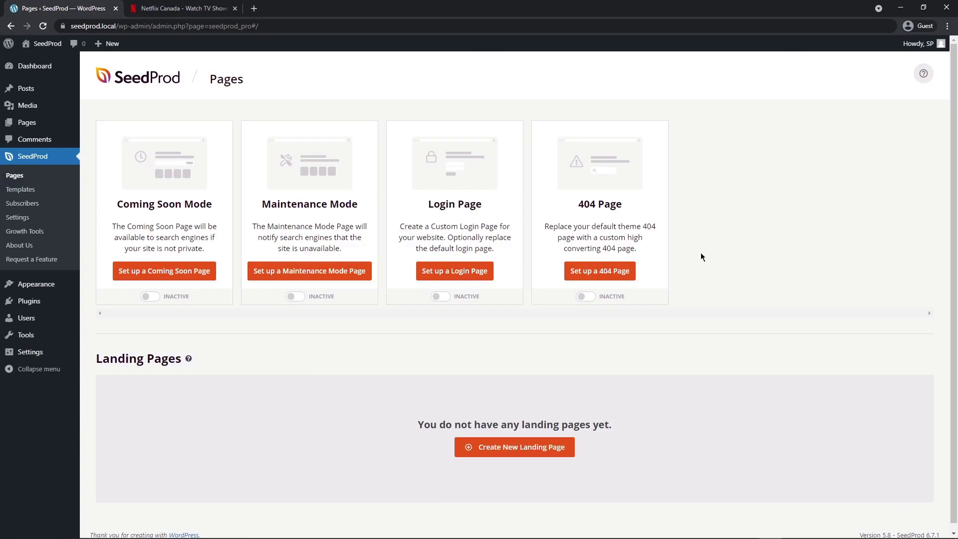
pyautogui.scroll(-1, 700, 263)
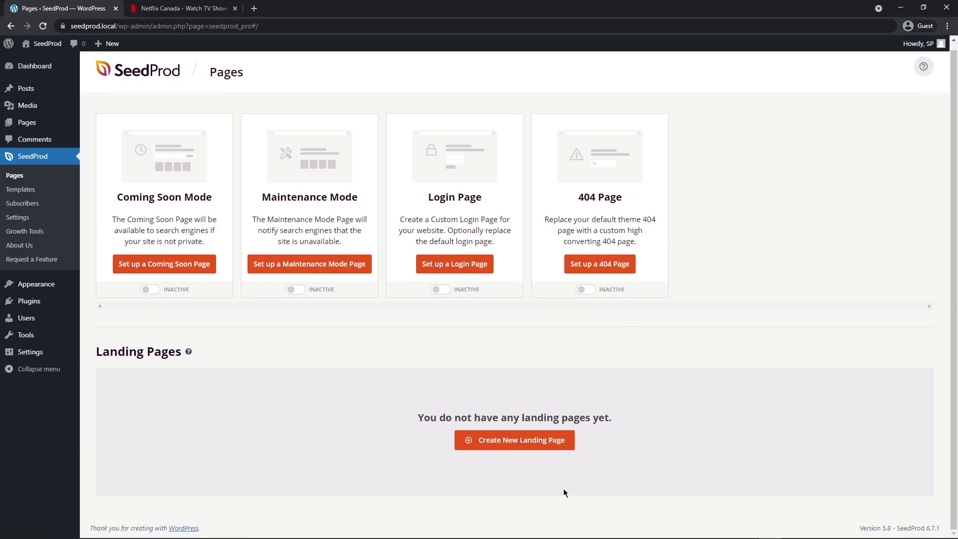
pyautogui.click(523, 443)
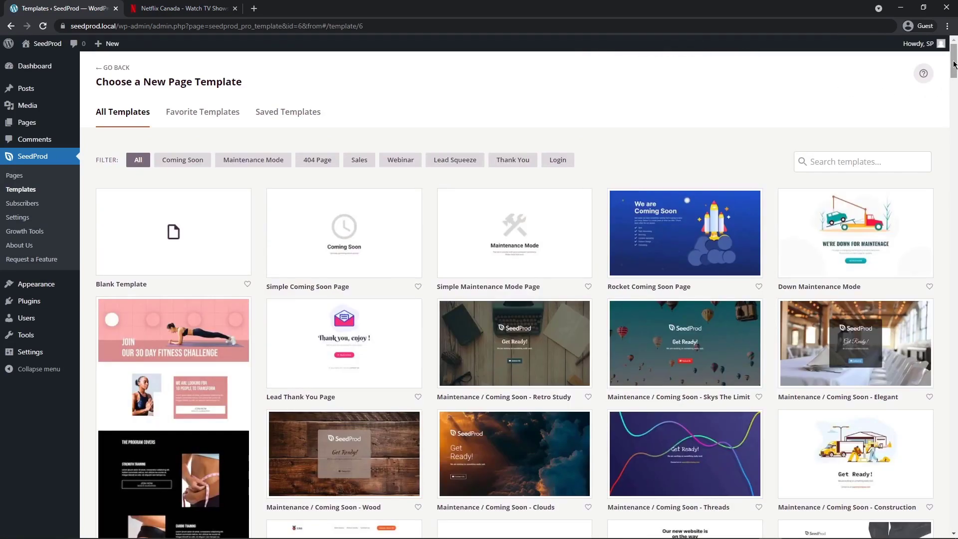
pyautogui.moveTo(953, 75); pyautogui.dragTo(950, 50)
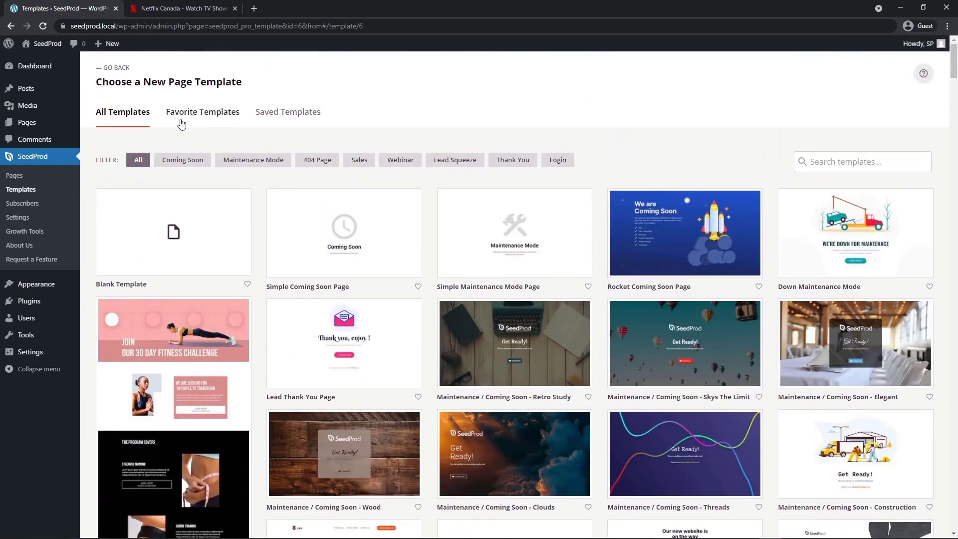
pyautogui.moveTo(134, 279)
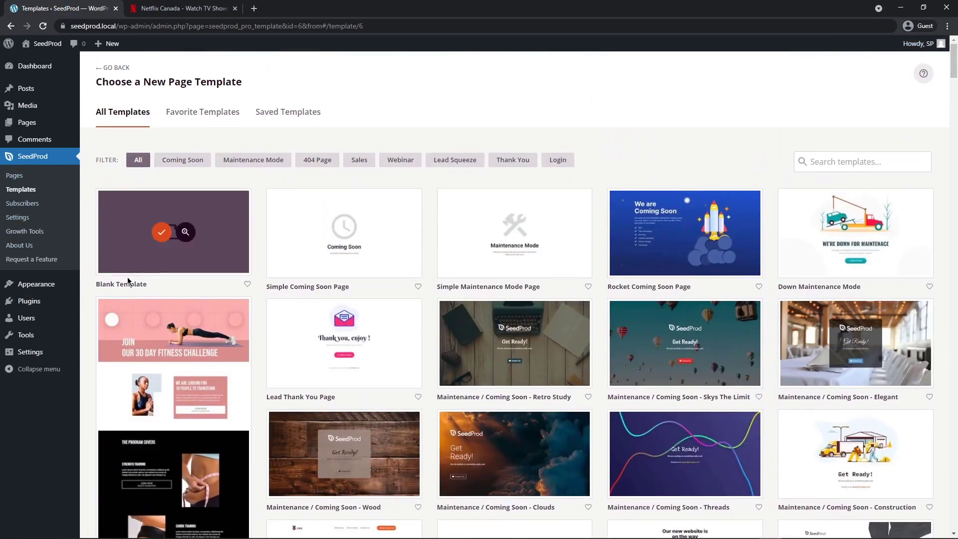
pyautogui.click(161, 231)
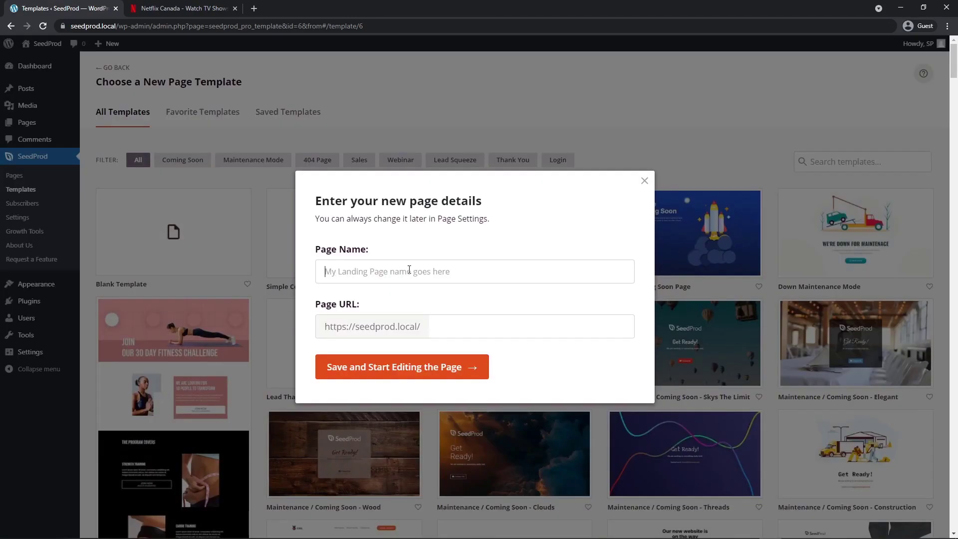
pyautogui.write('Netflix')
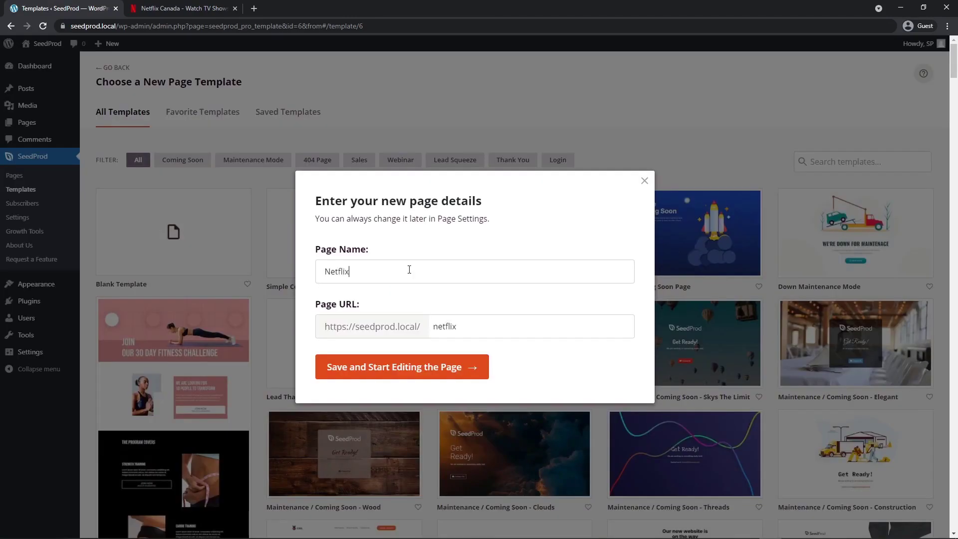
pyautogui.click(400, 367)
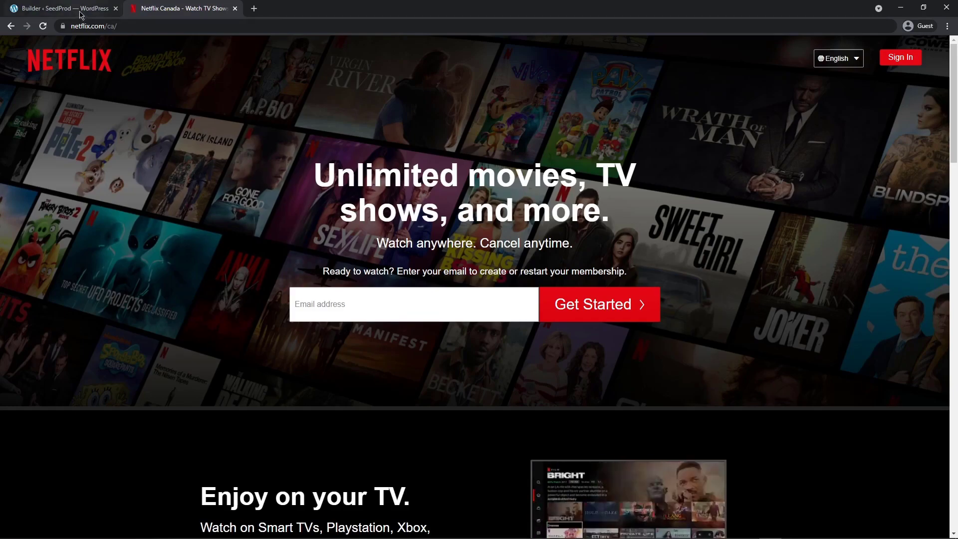
# Examine the builder's Standard, Advanced and WooCommerce blocks and compare them with the Netflix page's hero section
pyautogui.click(65, 8)
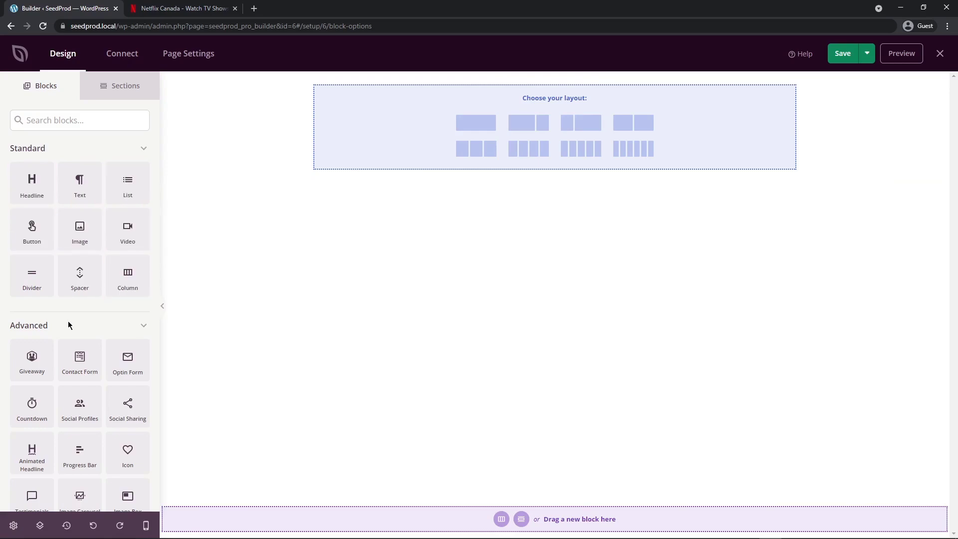
pyautogui.scroll(-4, 69, 325)
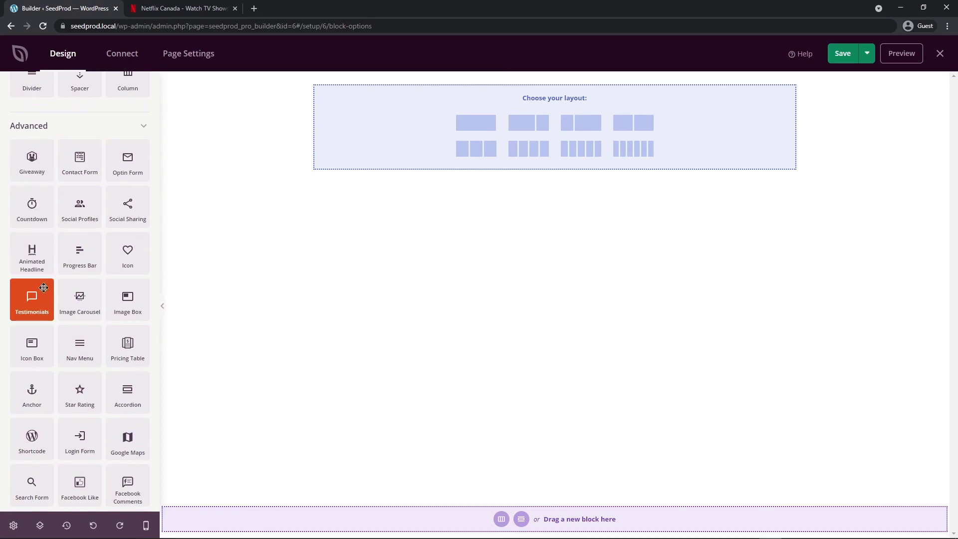
pyautogui.scroll(-5, 76, 270)
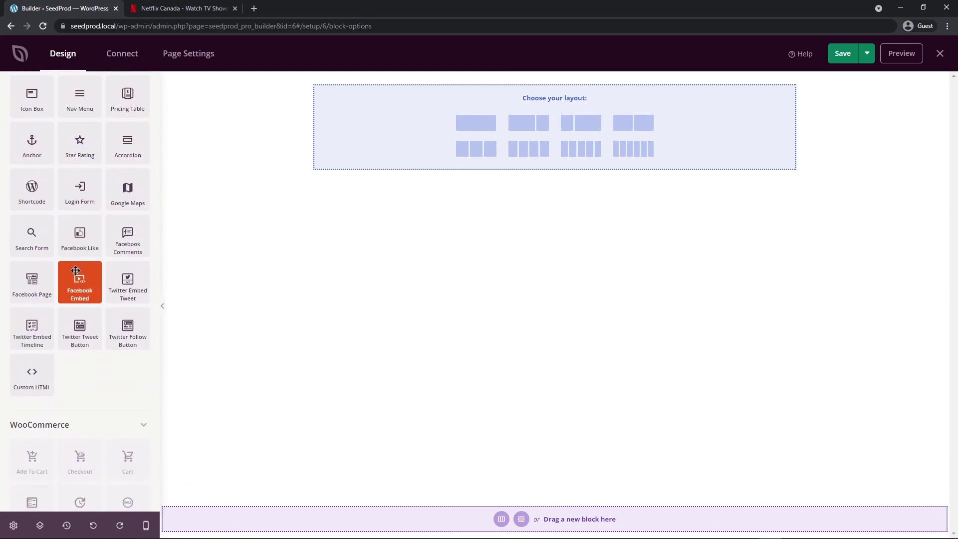
pyautogui.scroll(-2, 75, 270)
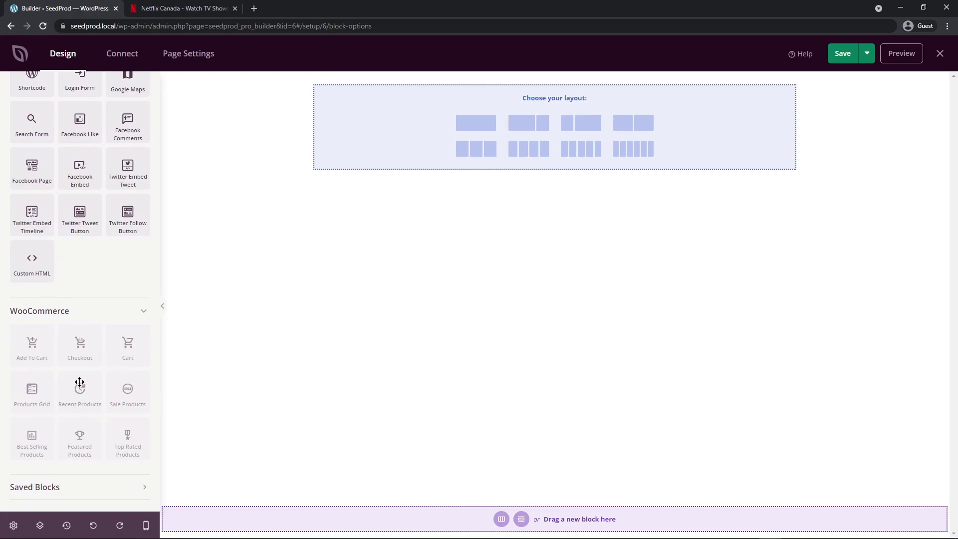
pyautogui.scroll(15, 112, 164)
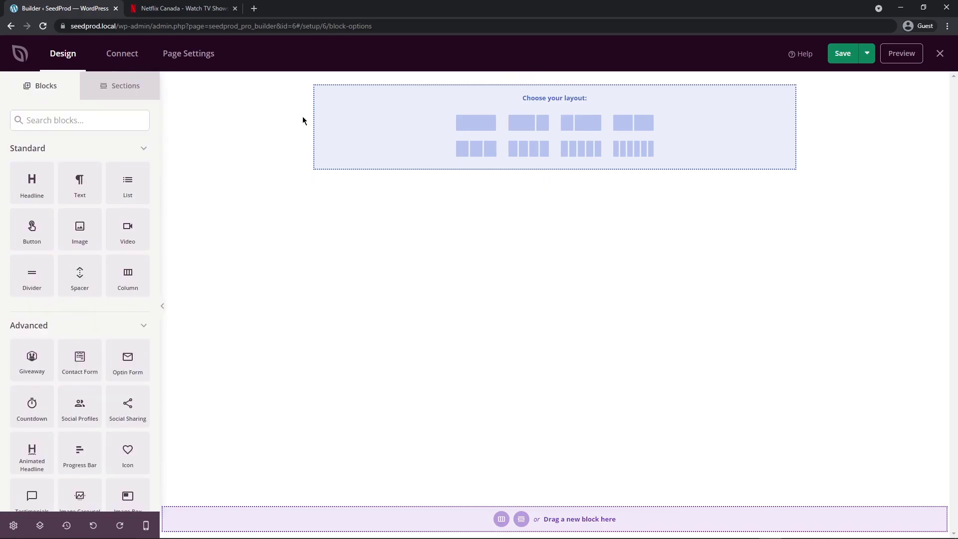
pyautogui.click(194, 14)
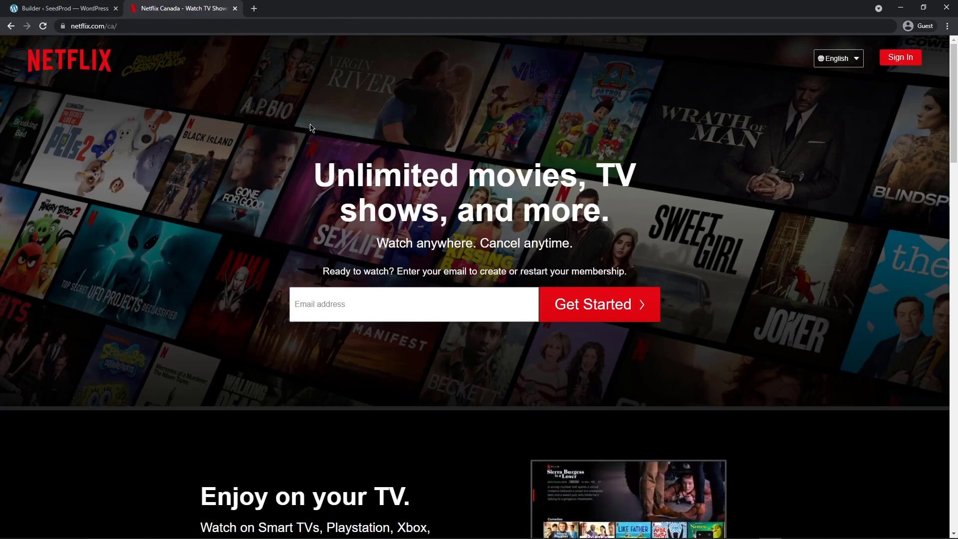
pyautogui.click(64, 8)
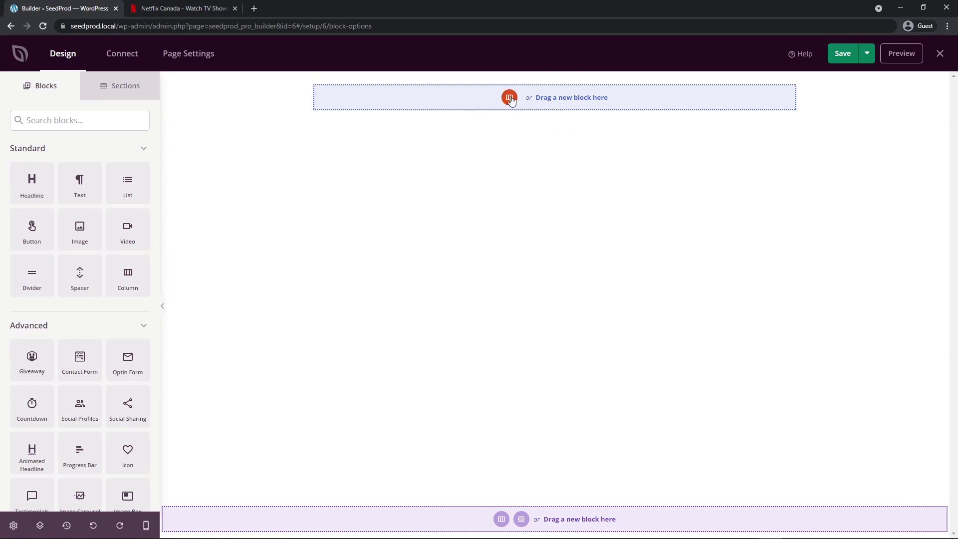
# Add a row with two equal columns to the page, matching it against the header layout of the Netflix page
pyautogui.click(510, 99)
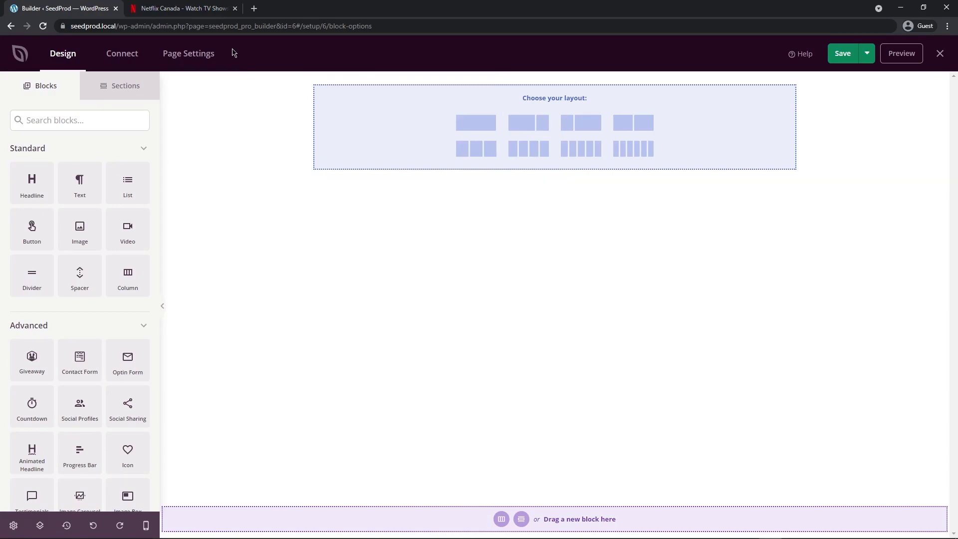
pyautogui.click(185, 11)
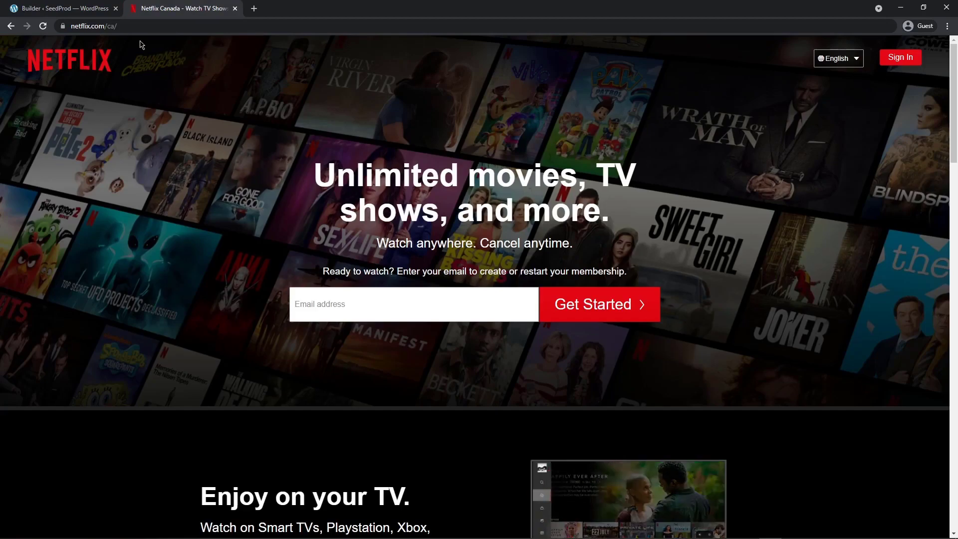
pyautogui.click(75, 9)
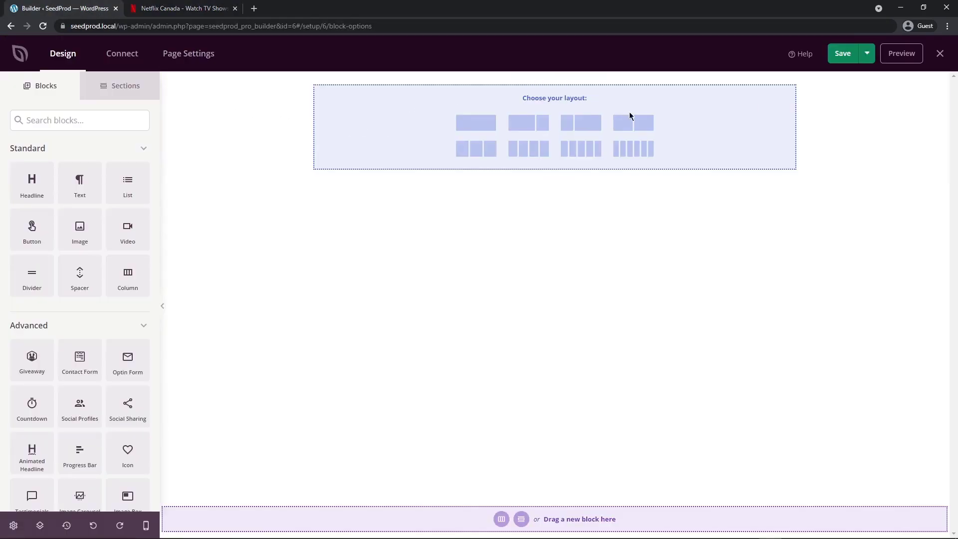
pyautogui.click(634, 125)
pyautogui.click(177, 11)
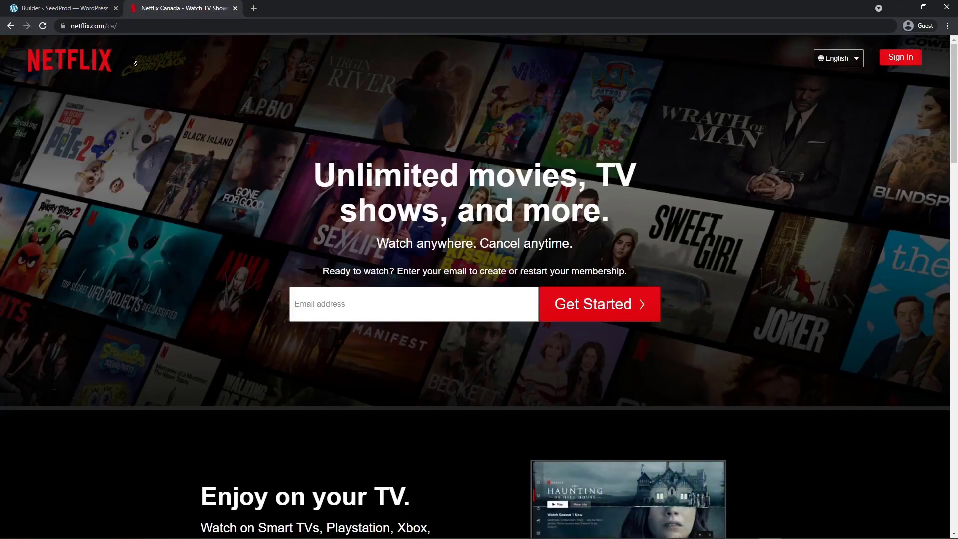
pyautogui.click(92, 14)
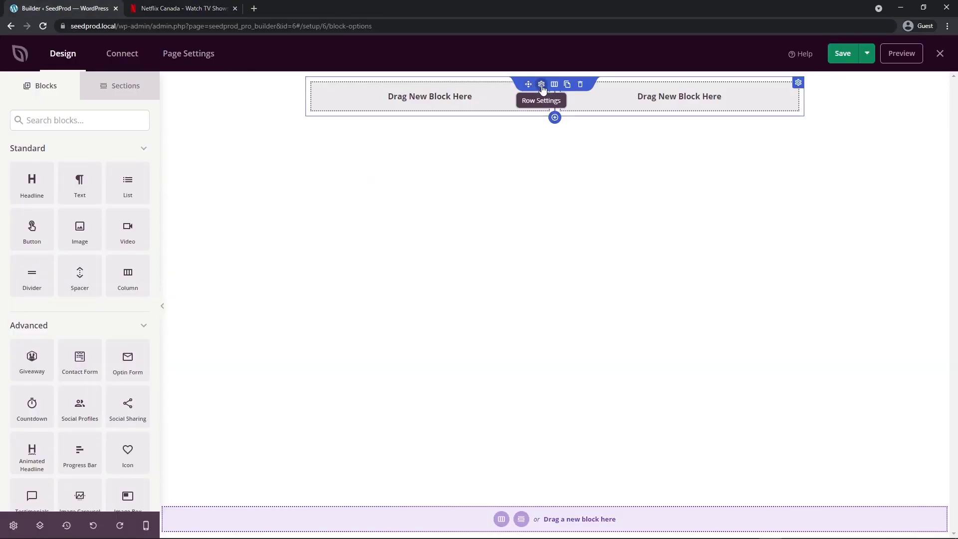
# Clear the two-column row's width value in its row settings to make the row span the full page
pyautogui.click(541, 85)
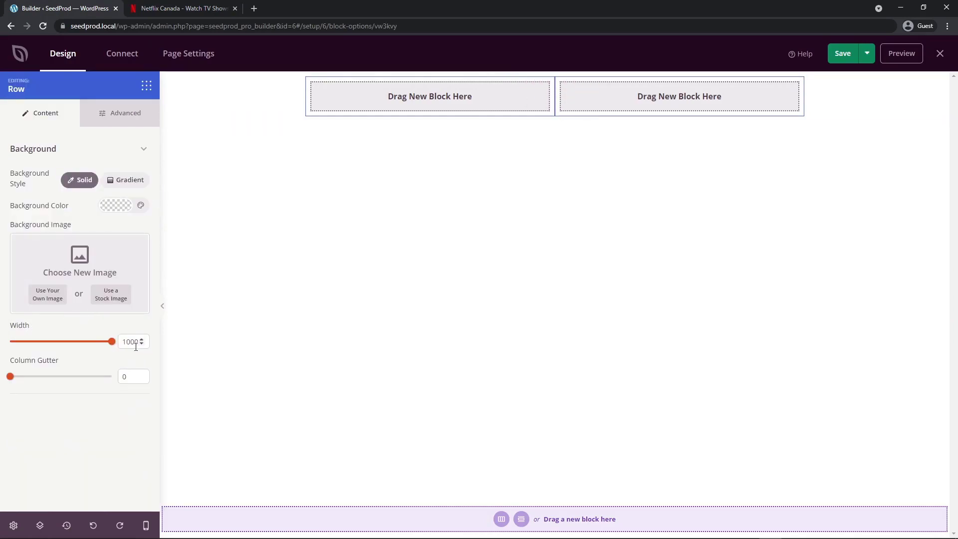
pyautogui.moveTo(137, 341); pyautogui.dragTo(115, 343)
pyautogui.press('BackSpace')
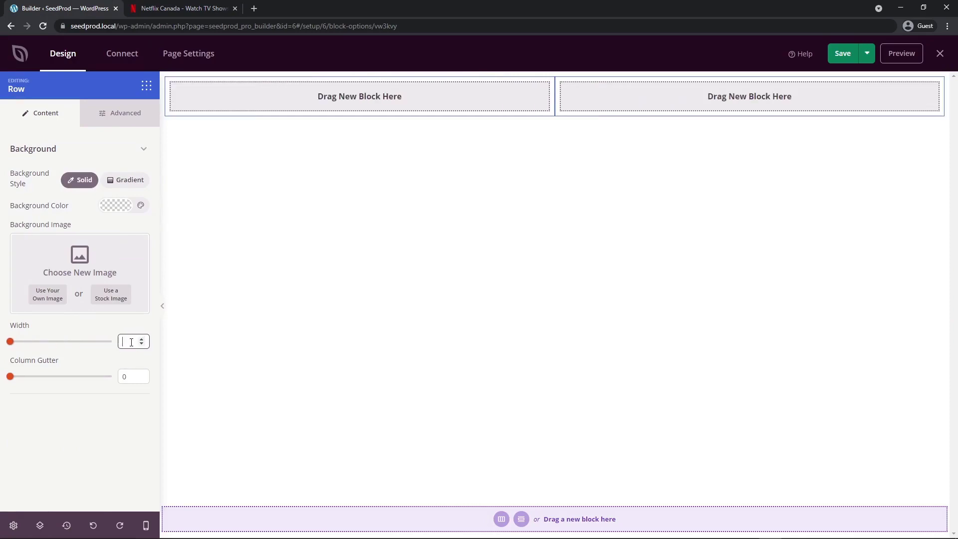
pyautogui.write('0')
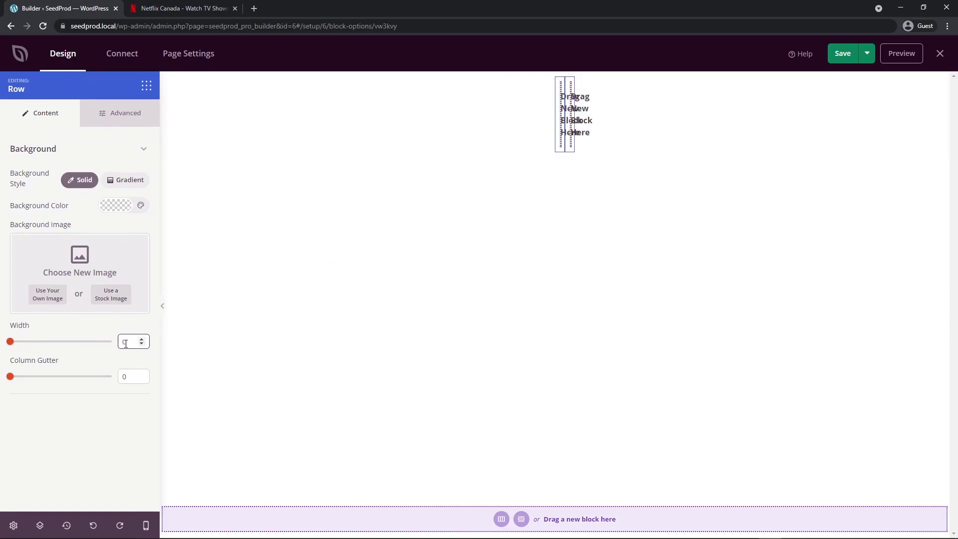
pyautogui.press('BackSpace')
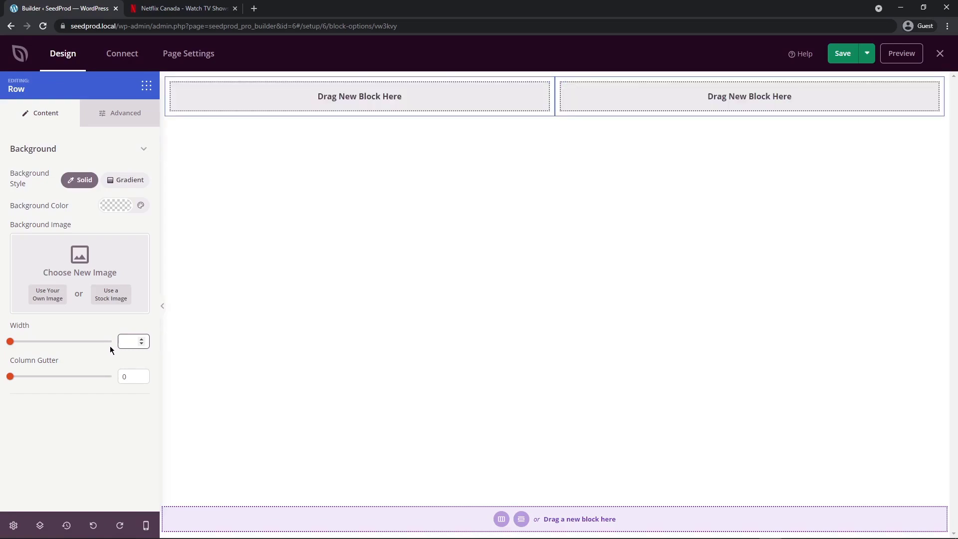
pyautogui.click(238, 274)
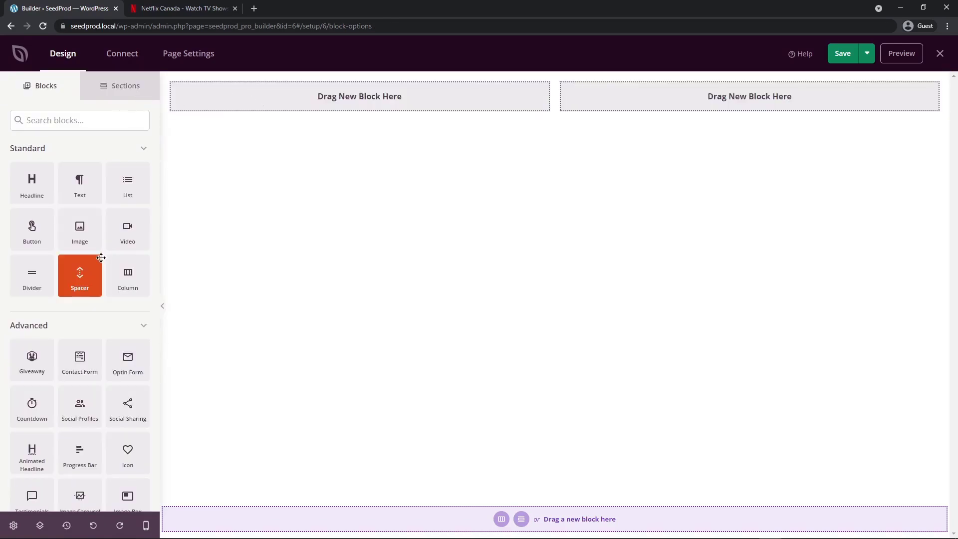
# Place an Image block in the row's left column and upload the seven prepared Netflix images to the media library
pyautogui.moveTo(71, 230); pyautogui.dragTo(327, 100)
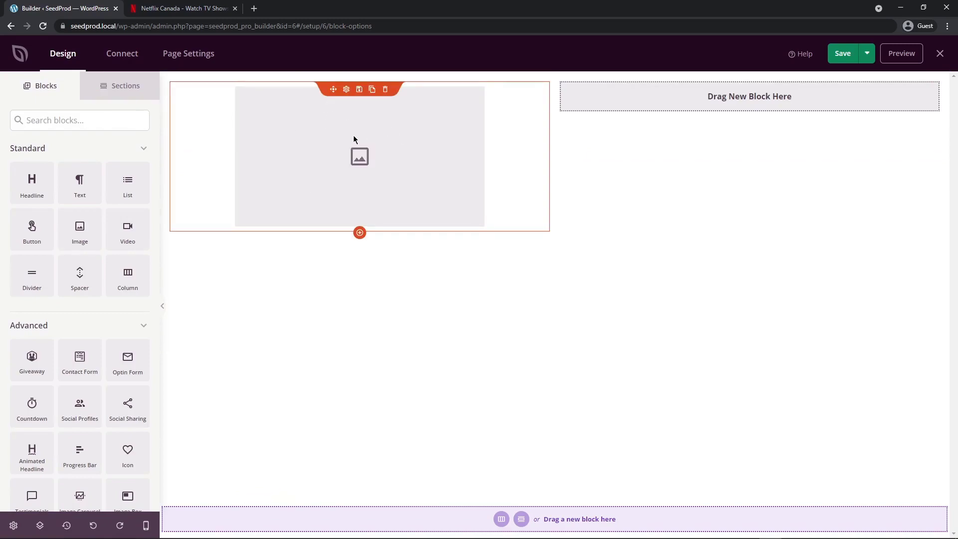
pyautogui.click(346, 90)
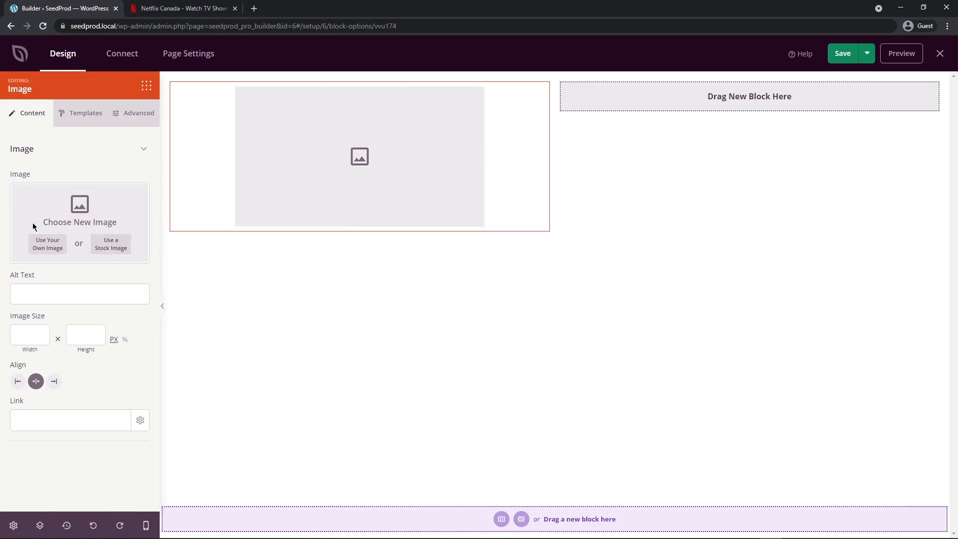
pyautogui.click(52, 246)
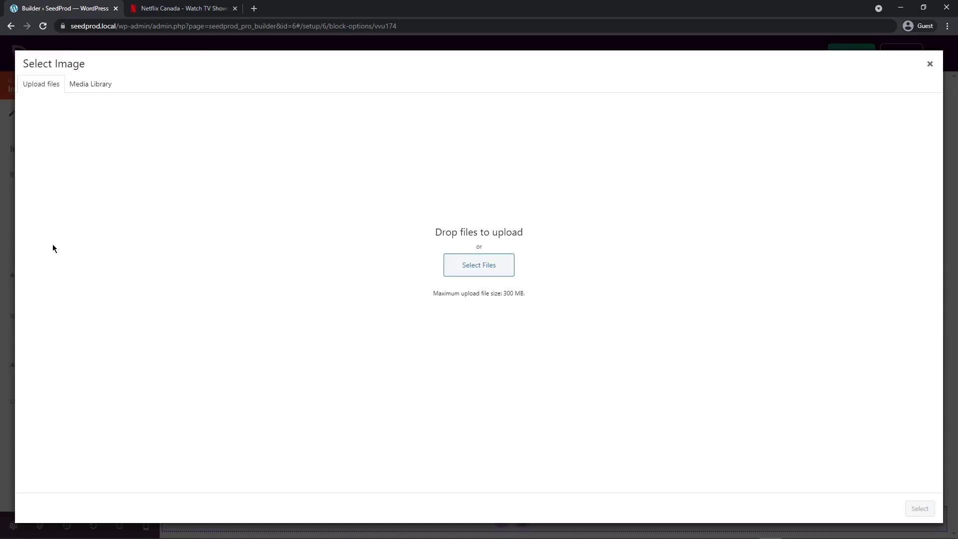
pyautogui.click(94, 85)
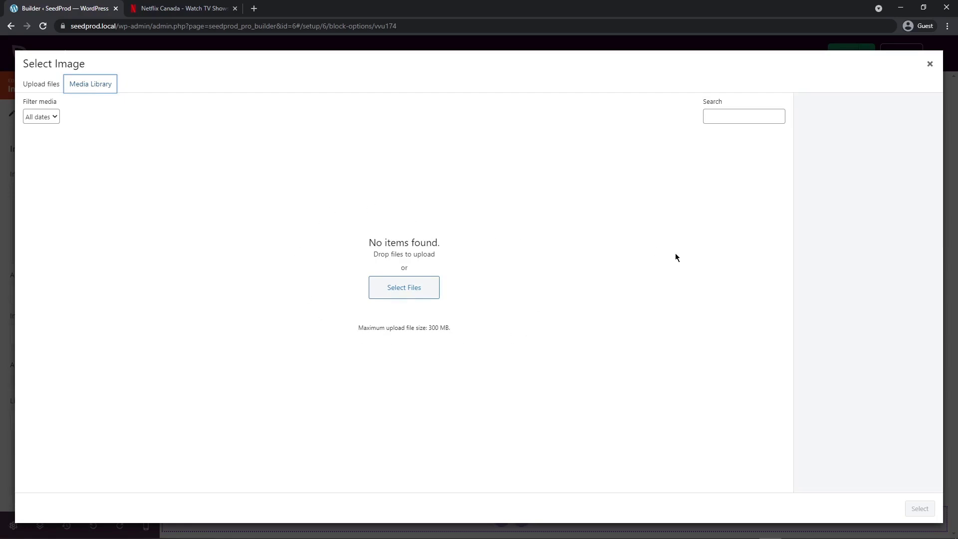
pyautogui.moveTo(955, 267); pyautogui.dragTo(417, 269)
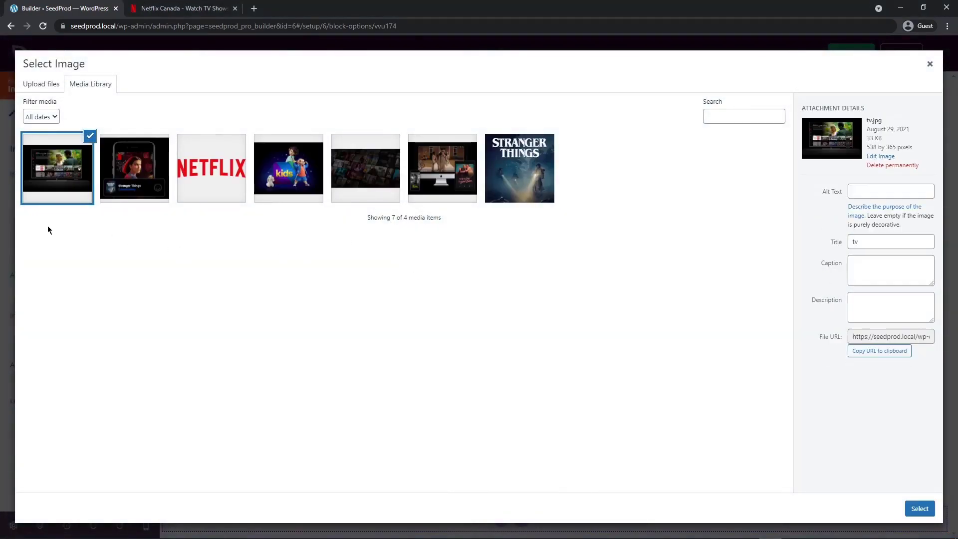
# Choose logo-red.png from the media library as the Image block's picture, checking it against the Netflix page's logo
pyautogui.click(215, 166)
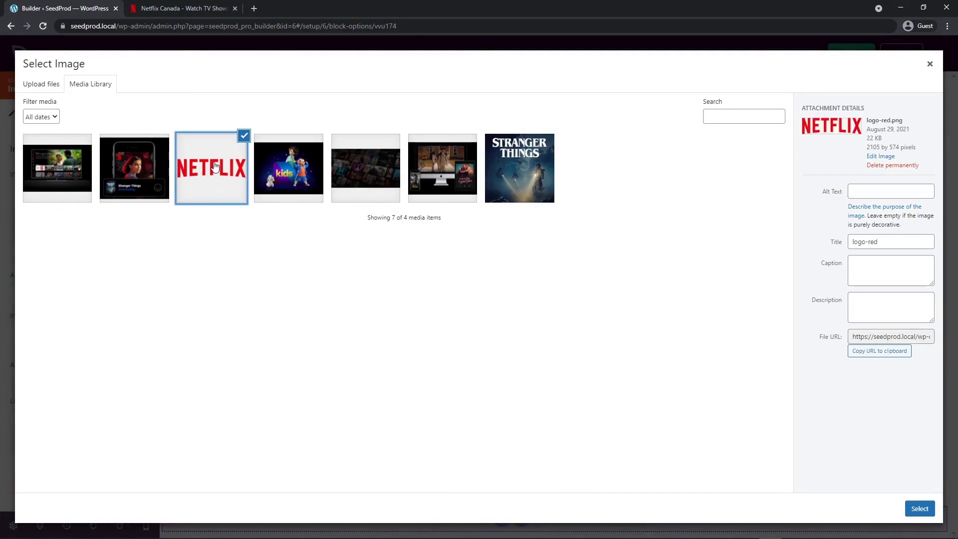
pyautogui.click(176, 9)
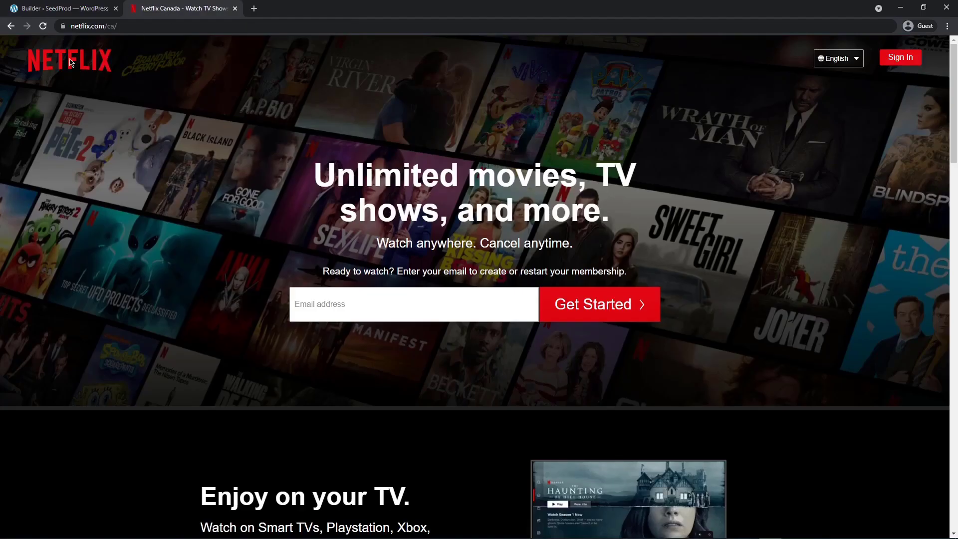
pyautogui.click(79, 9)
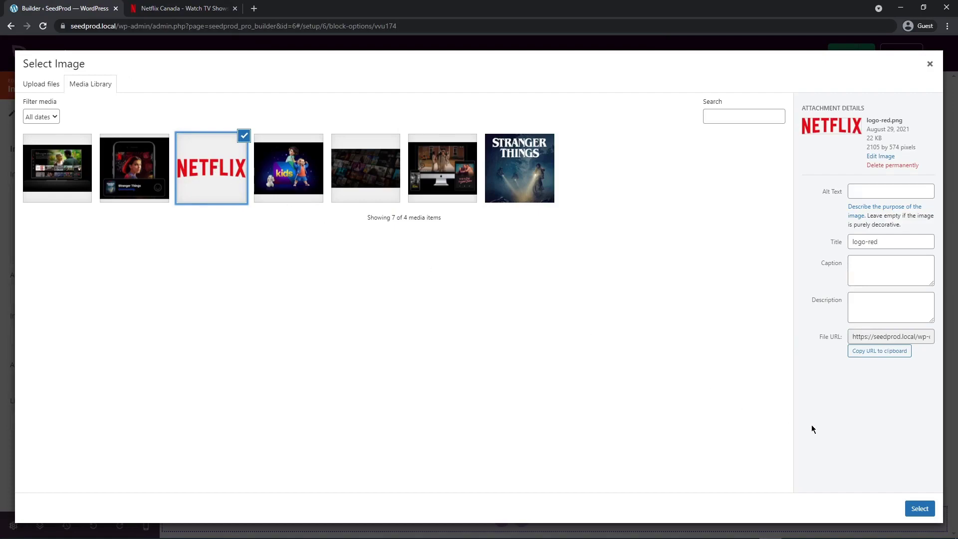
pyautogui.click(918, 509)
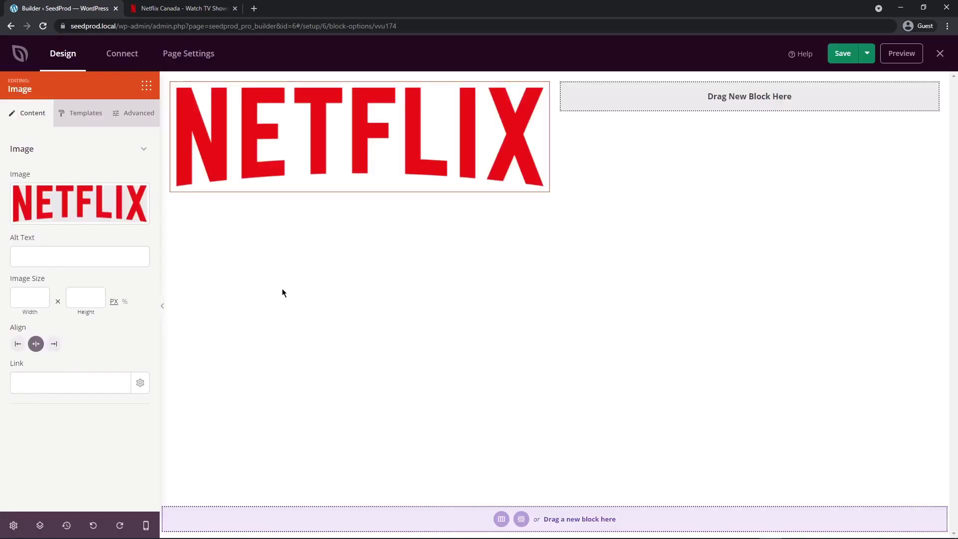
# Set the logo image's width to 130 px and align it left in its column
pyautogui.click(25, 294)
pyautogui.write('130')
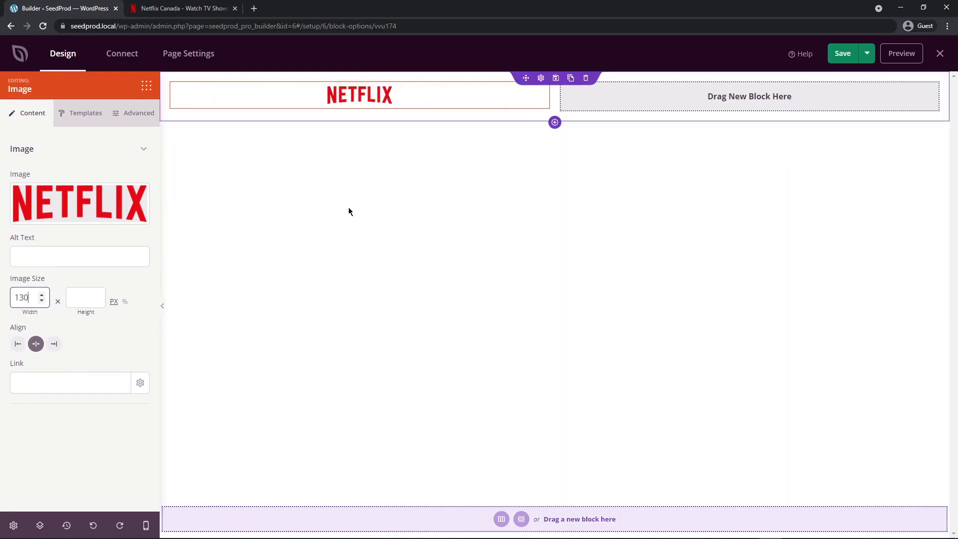
pyautogui.click(150, 11)
pyautogui.click(61, 11)
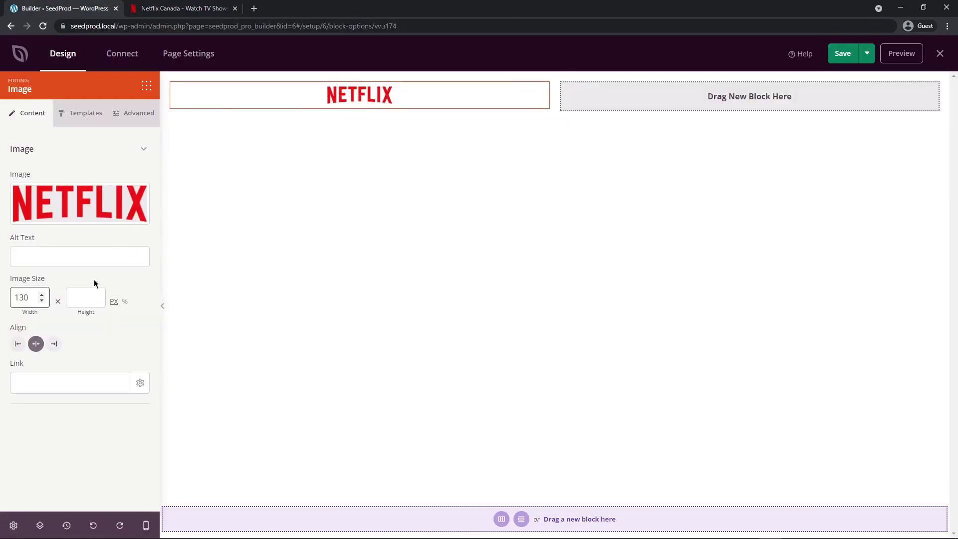
pyautogui.click(18, 344)
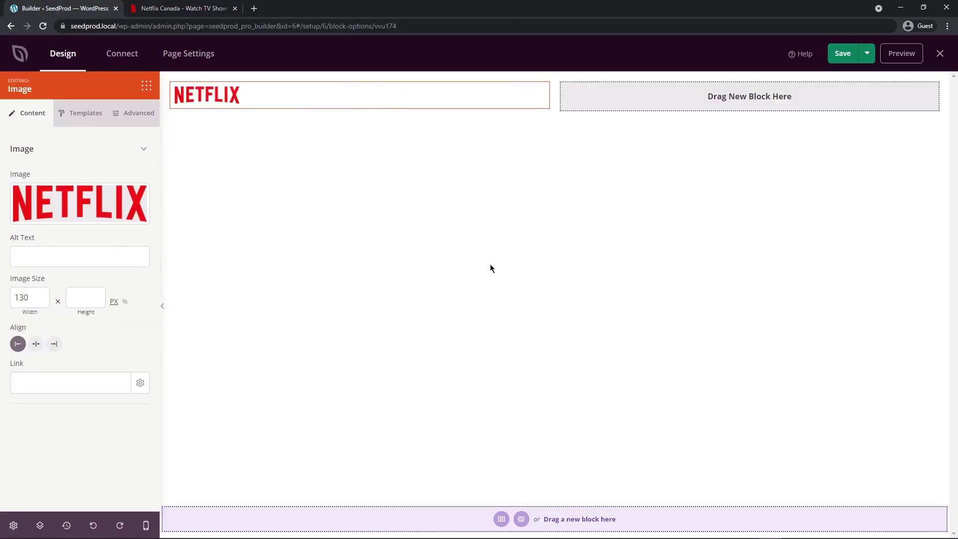
# Place a Button block in the row's right column and align it to the right
pyautogui.click(147, 88)
pyautogui.moveTo(32, 227); pyautogui.dragTo(789, 91)
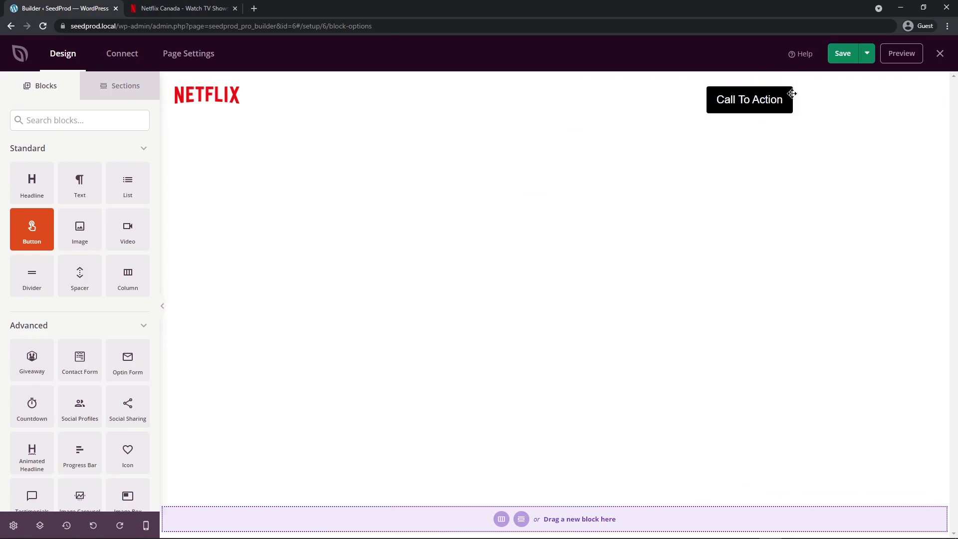
pyautogui.click(737, 90)
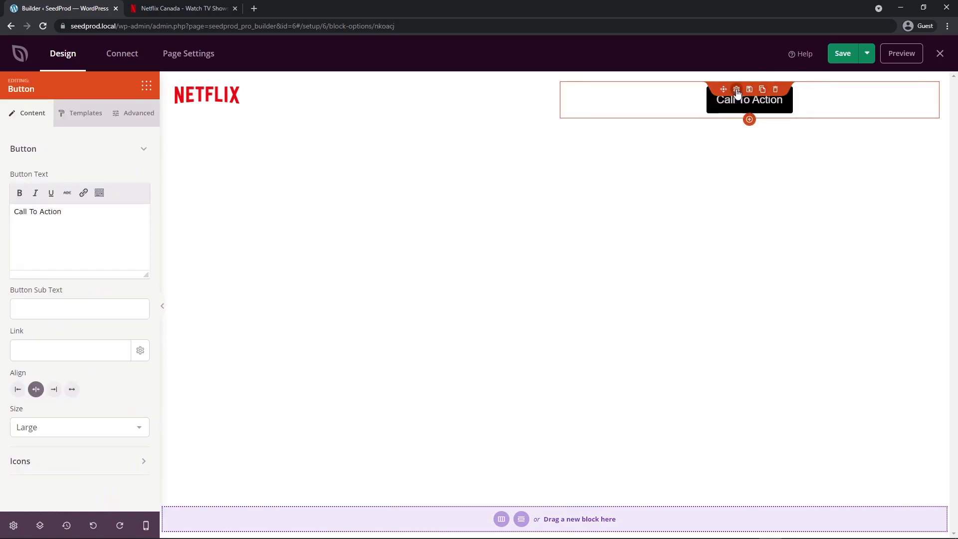
pyautogui.click(54, 390)
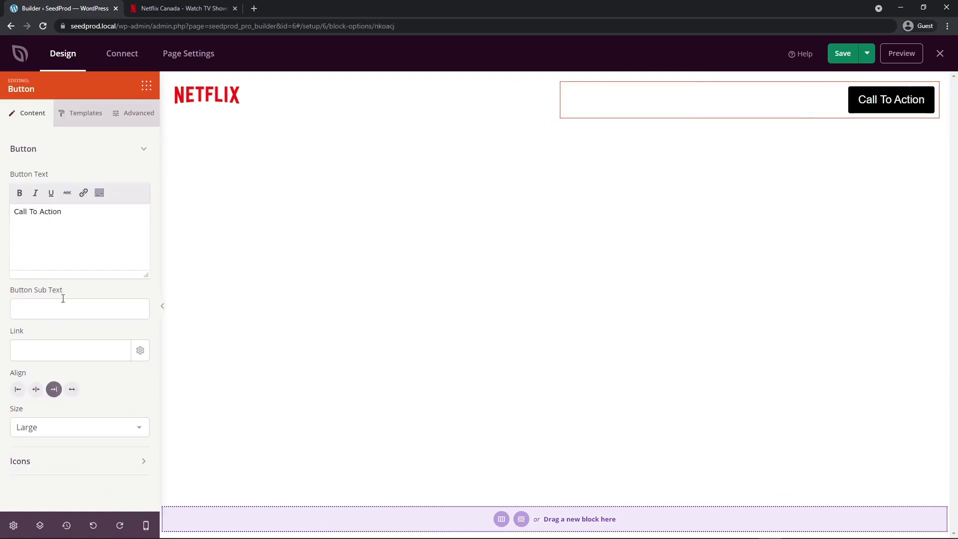
# Change the header button's text to "Sign In", as on the Netflix page
pyautogui.click(188, 10)
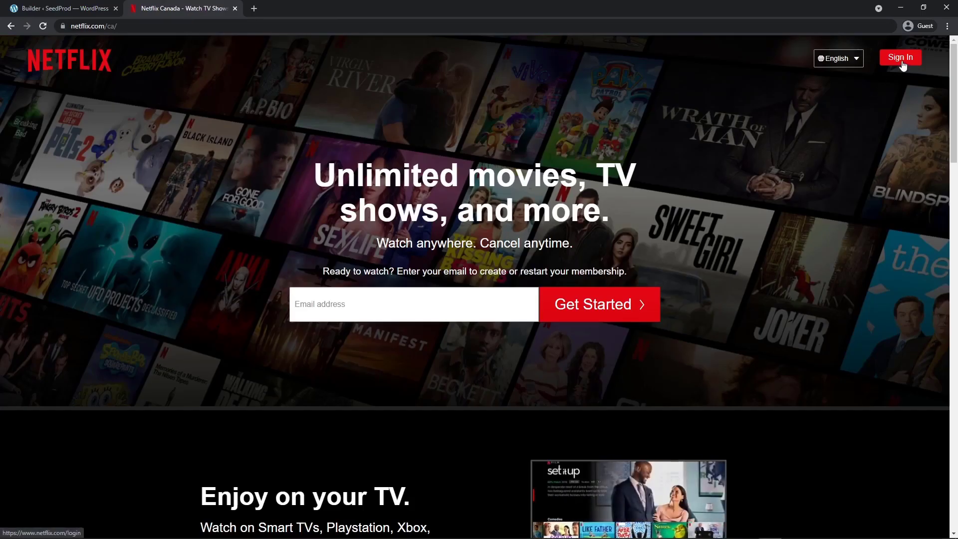
pyautogui.click(73, 11)
pyautogui.moveTo(62, 211); pyautogui.dragTo(1, 206)
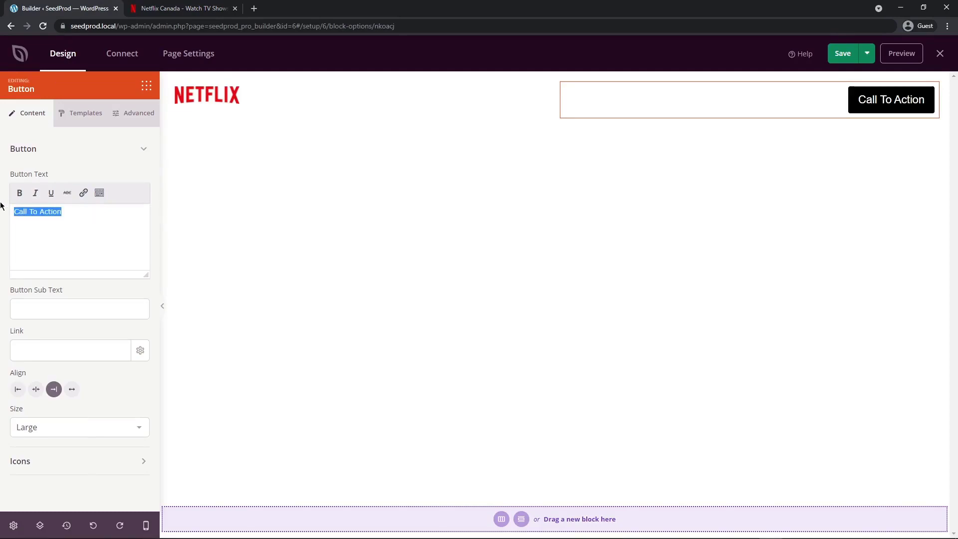
pyautogui.write('Sign In')
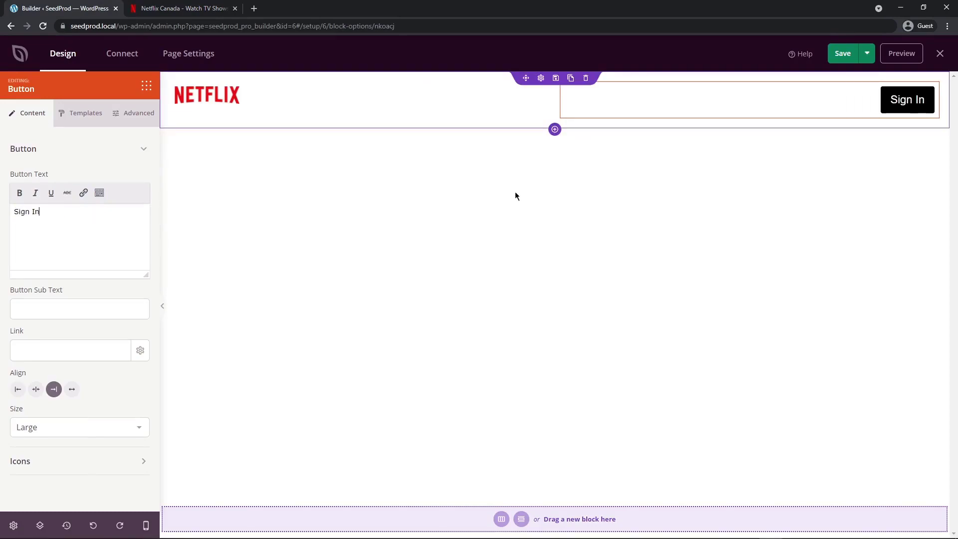
# Examine the global font and color settings and compare them with the headings, buttons, background and footer links of the Netflix page
pyautogui.click(14, 527)
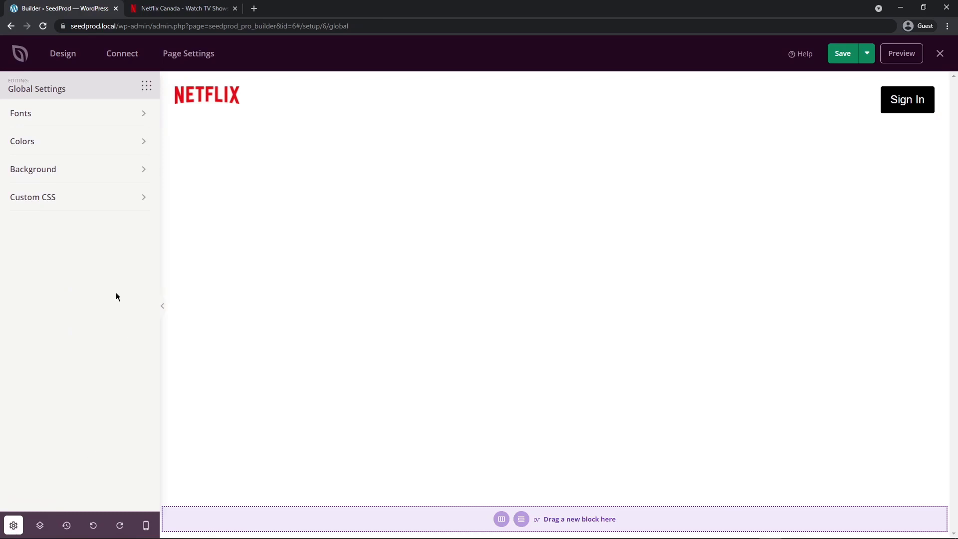
pyautogui.click(25, 112)
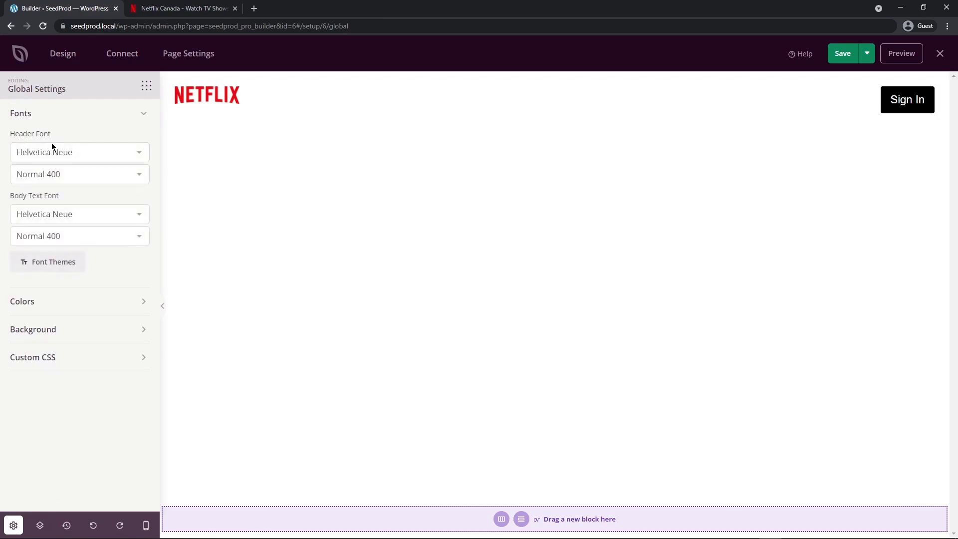
pyautogui.click(55, 113)
pyautogui.click(30, 142)
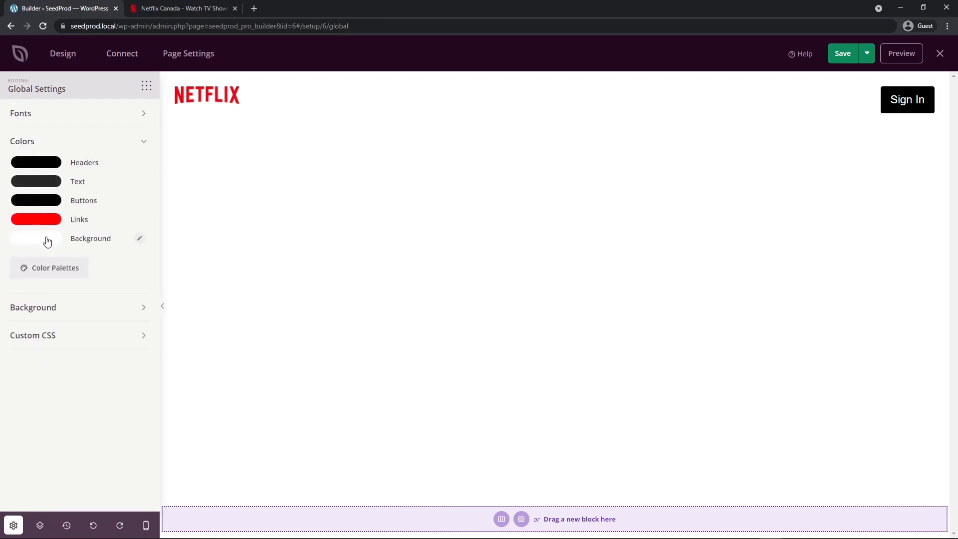
pyautogui.click(172, 8)
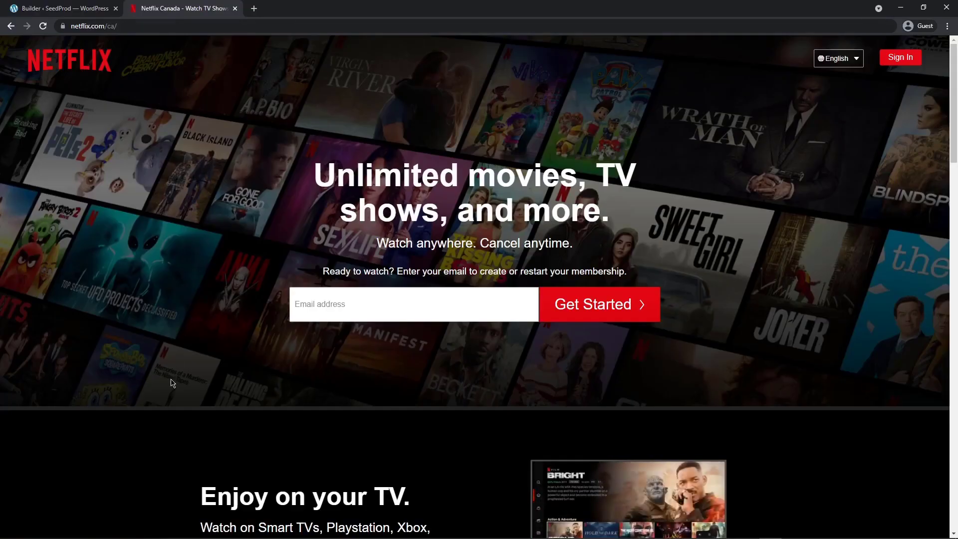
pyautogui.moveTo(335, 175); pyautogui.dragTo(614, 179)
pyautogui.click(686, 201)
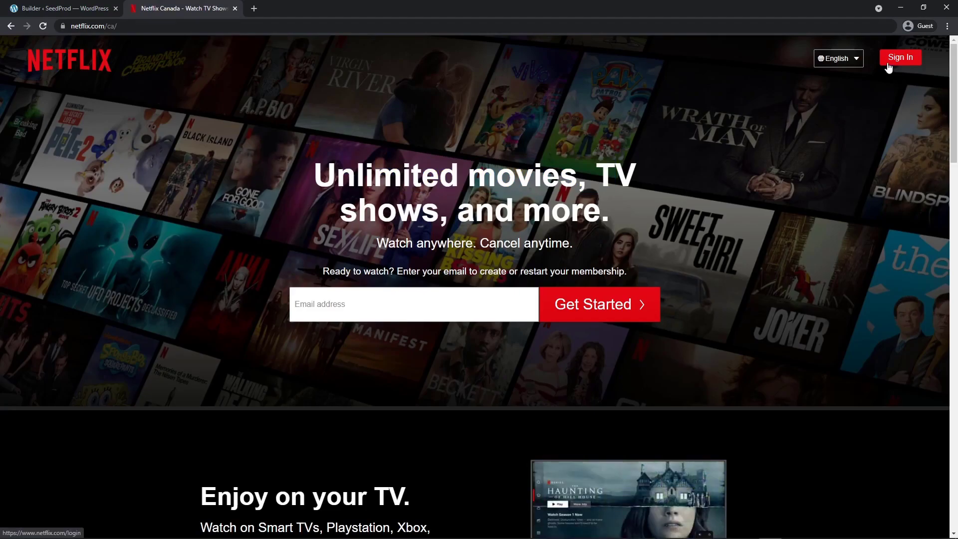
pyautogui.scroll(-10, 828, 203)
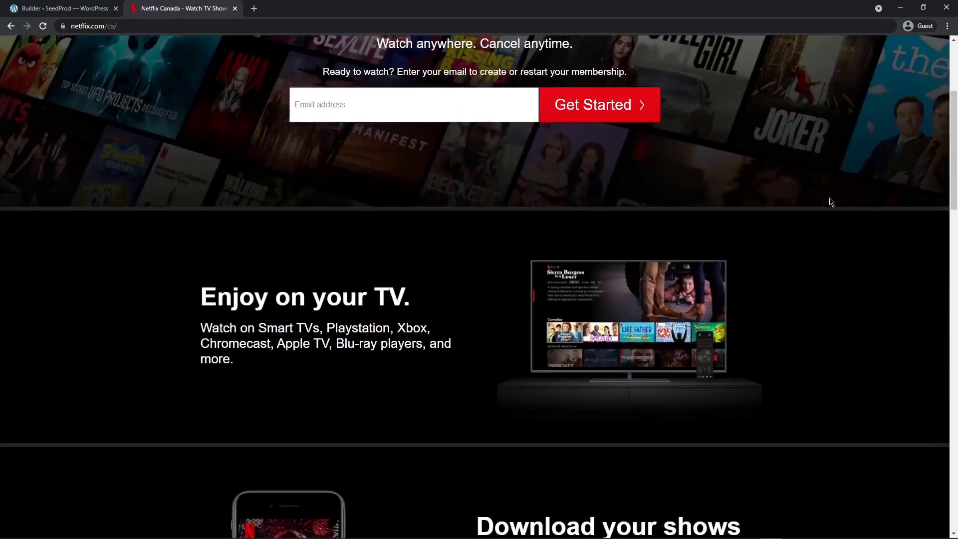
pyautogui.scroll(-15, 845, 207)
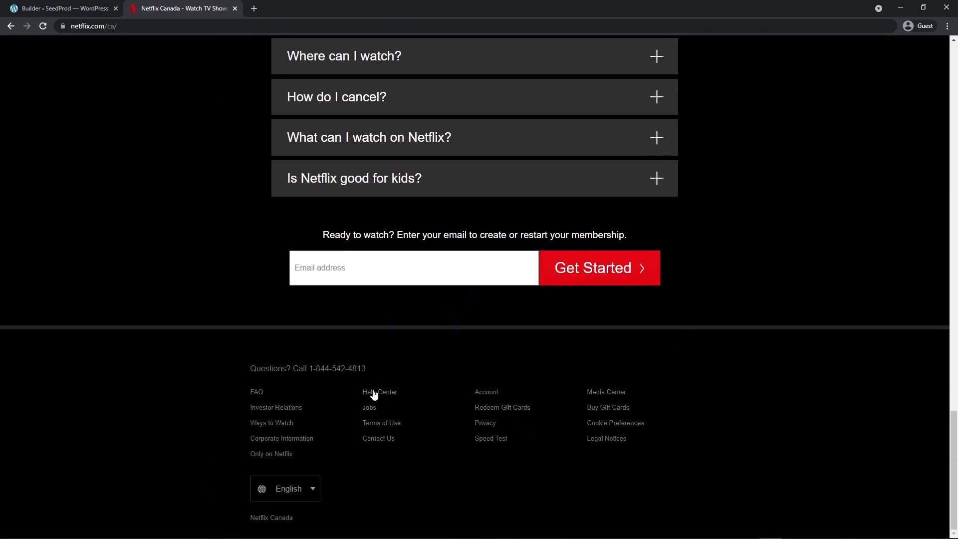
# Return to the SeedProd builder and set the global Headers and Text colors to white
pyautogui.scroll(15, 280, 336)
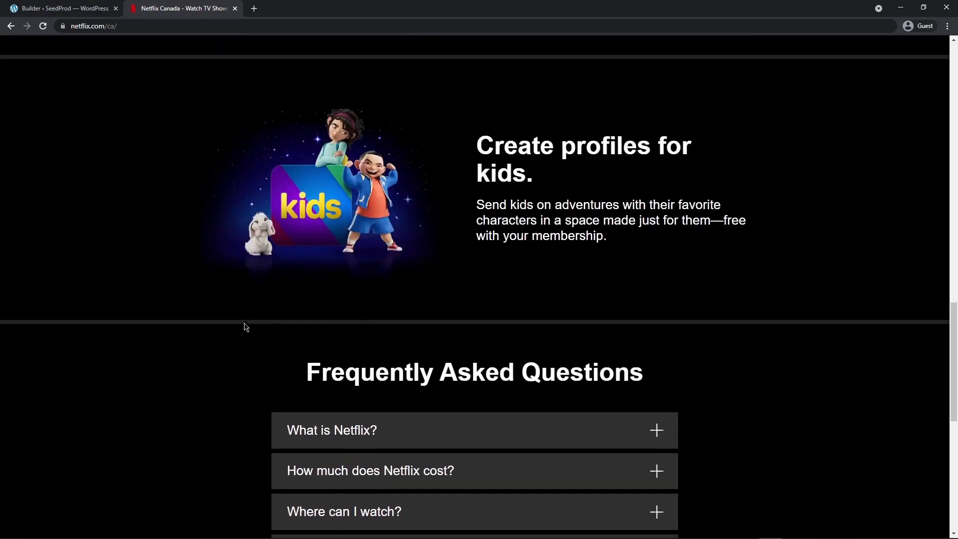
pyautogui.scroll(13, 245, 327)
pyautogui.click(64, 9)
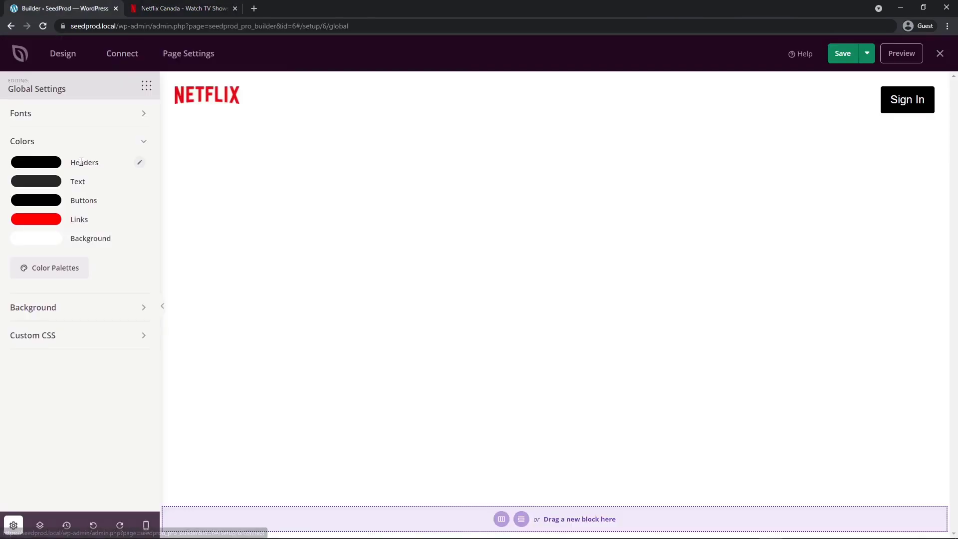
pyautogui.click(39, 165)
pyautogui.moveTo(61, 204); pyautogui.dragTo(23, 164)
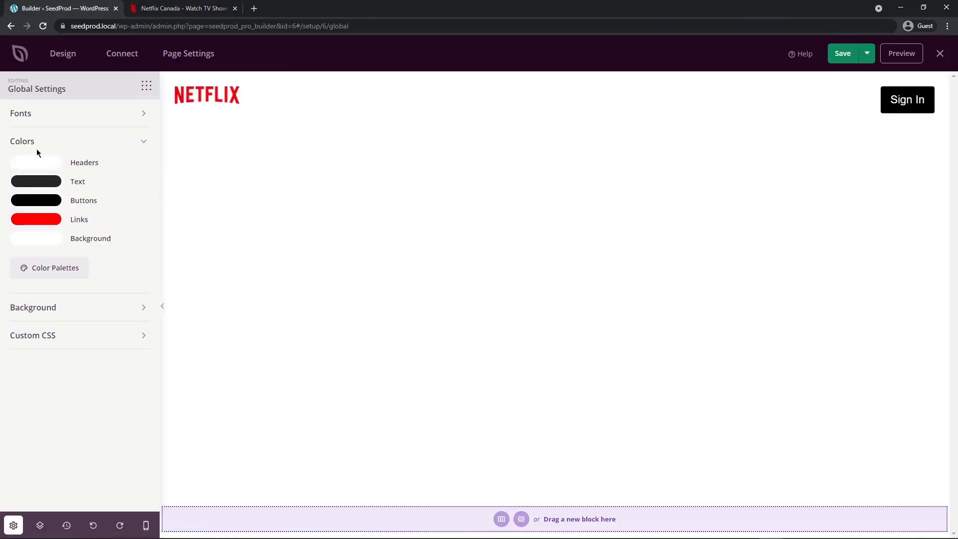
pyautogui.click(53, 183)
pyautogui.click(44, 196)
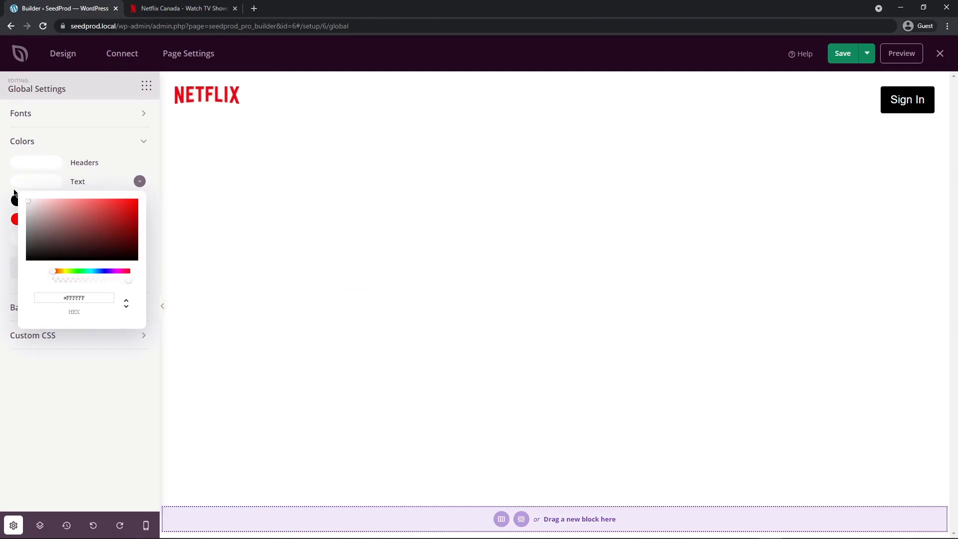
pyautogui.click(62, 146)
# Set the global Buttons color to bright red and the Links color to dark grey
pyautogui.click(138, 200)
pyautogui.moveTo(80, 236); pyautogui.dragTo(146, 217)
pyautogui.click(43, 220)
pyautogui.moveTo(62, 265)
pyautogui.mouseDown()
pyautogui.moveTo(31, 284)
pyautogui.moveTo(21, 274)
pyautogui.mouseUp()
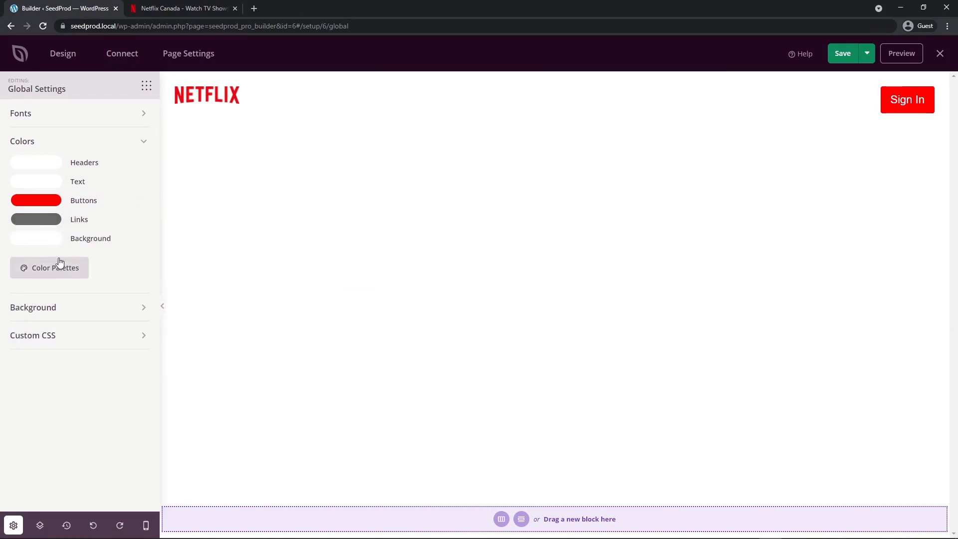
# Set the global Background color to black and return to the list of blocks
pyautogui.click(49, 241)
pyautogui.click(20, 315)
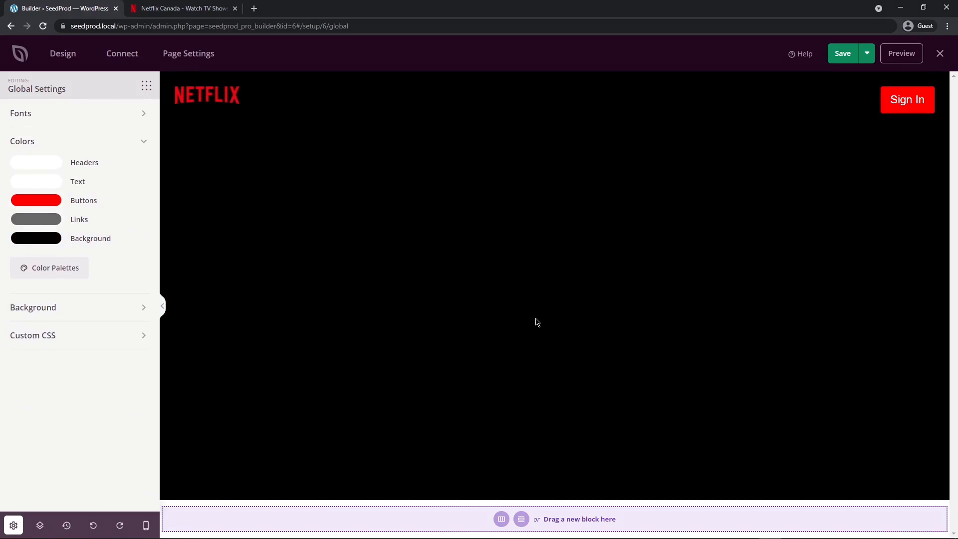
pyautogui.click(35, 142)
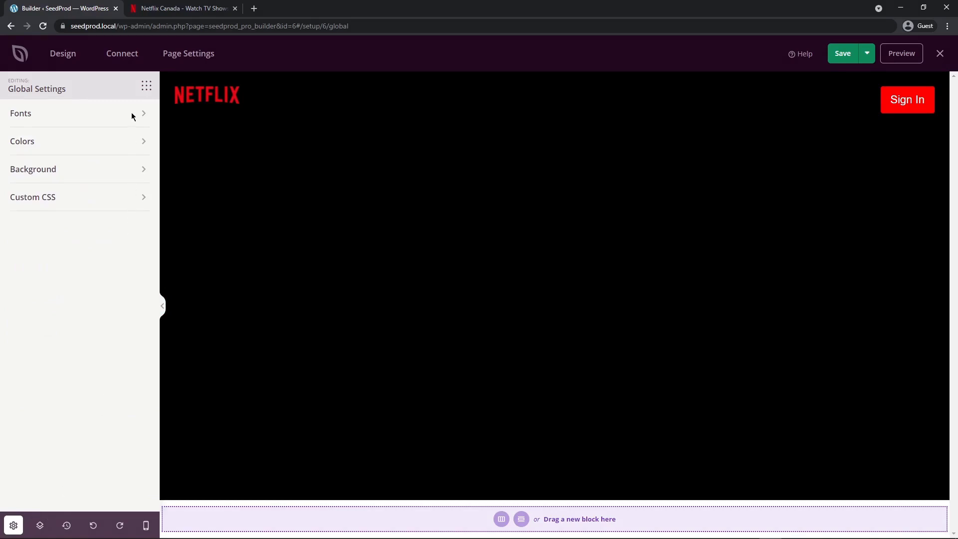
pyautogui.click(147, 86)
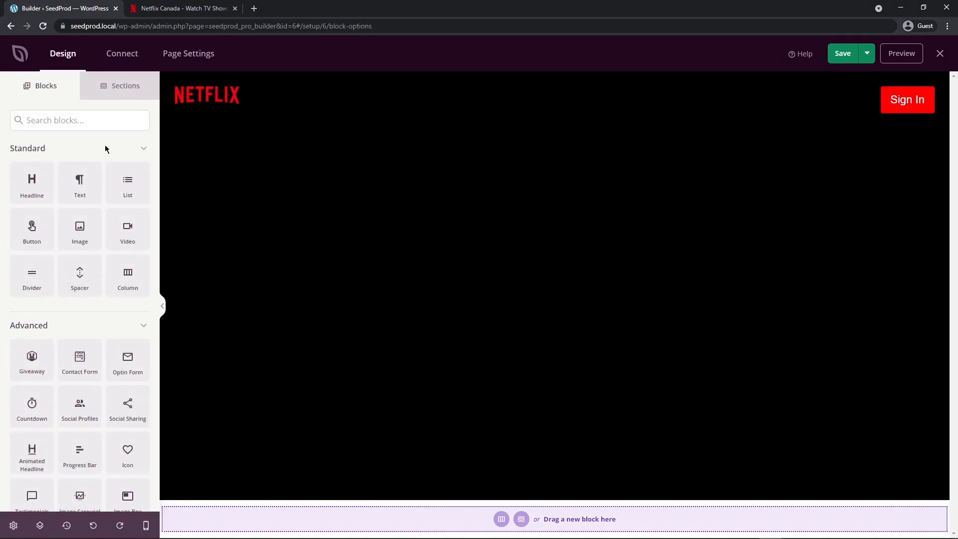
# Inspect the Netflix hero section's title, subtitle and email form text in the developer tools for their heading levels and font sizes
pyautogui.click(197, 10)
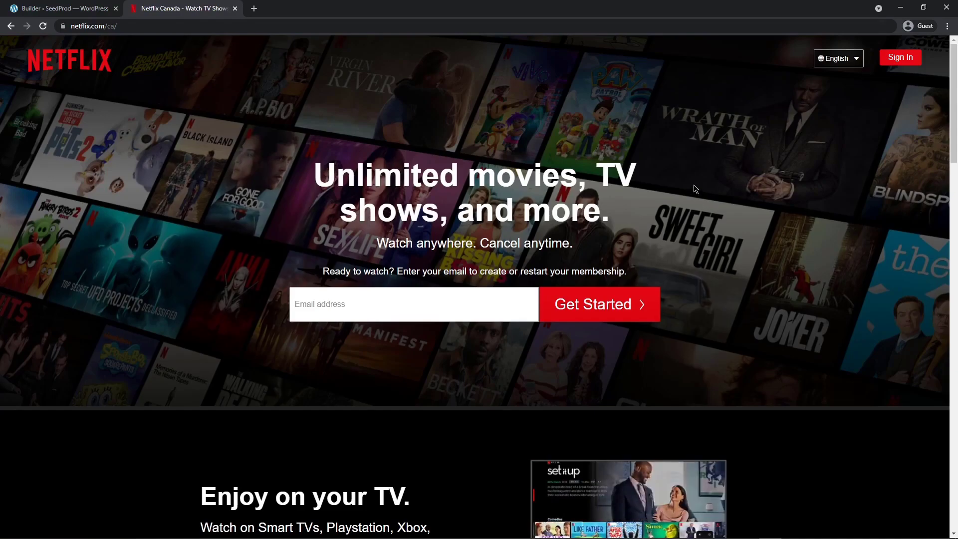
pyautogui.rightClick(694, 186)
pyautogui.click(724, 310)
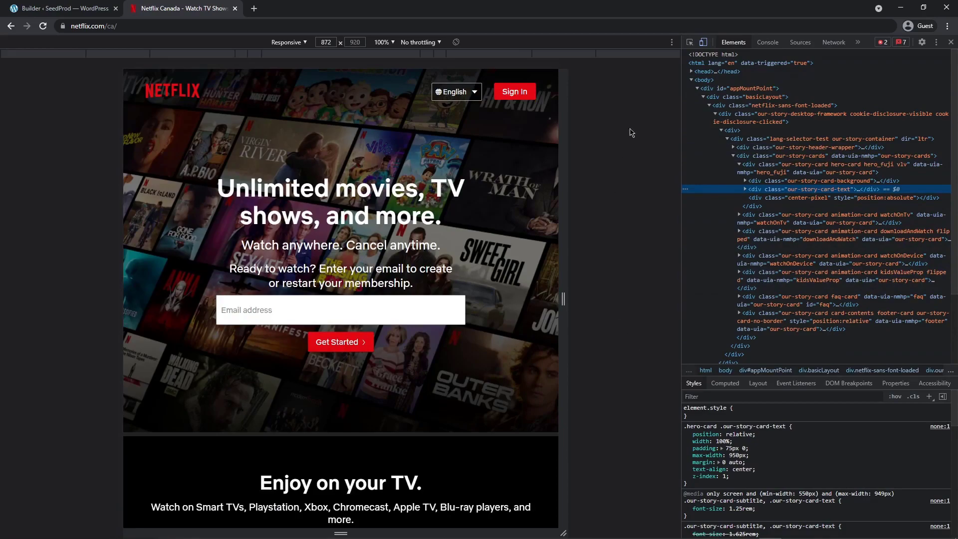
pyautogui.click(690, 45)
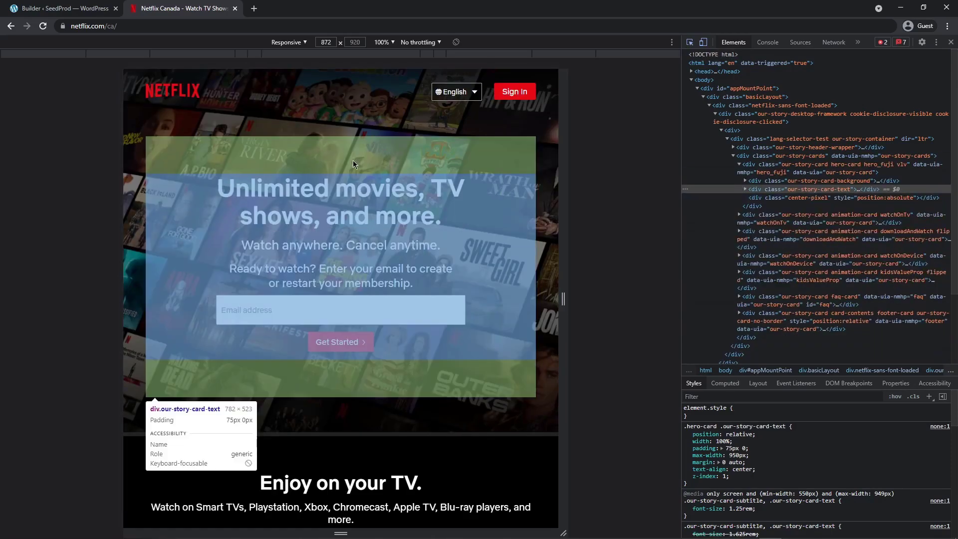
pyautogui.click(324, 191)
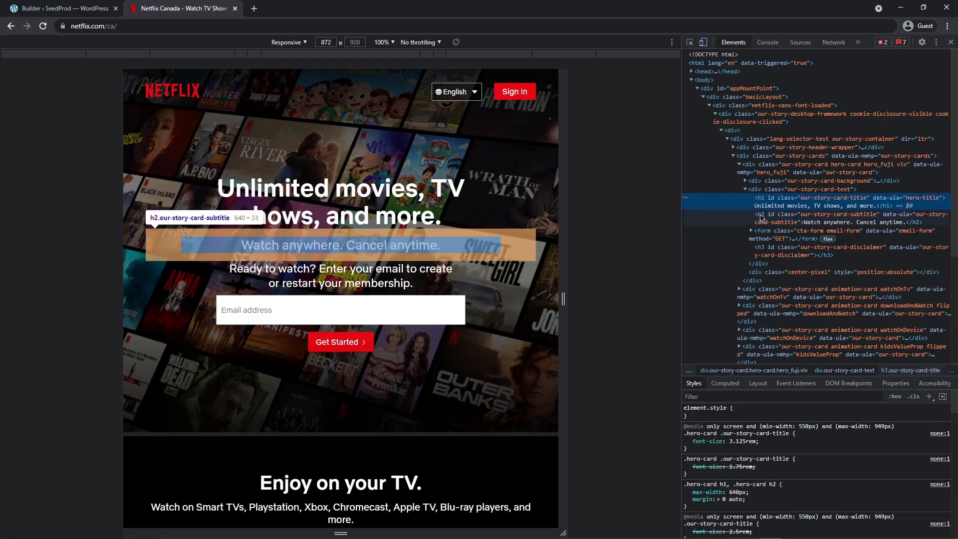
pyautogui.click(762, 219)
pyautogui.click(690, 42)
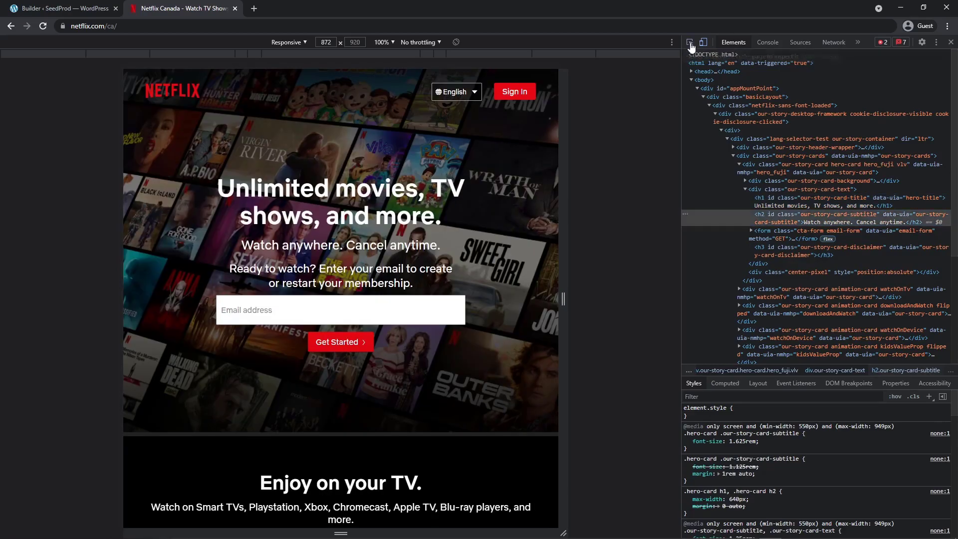
pyautogui.click(368, 273)
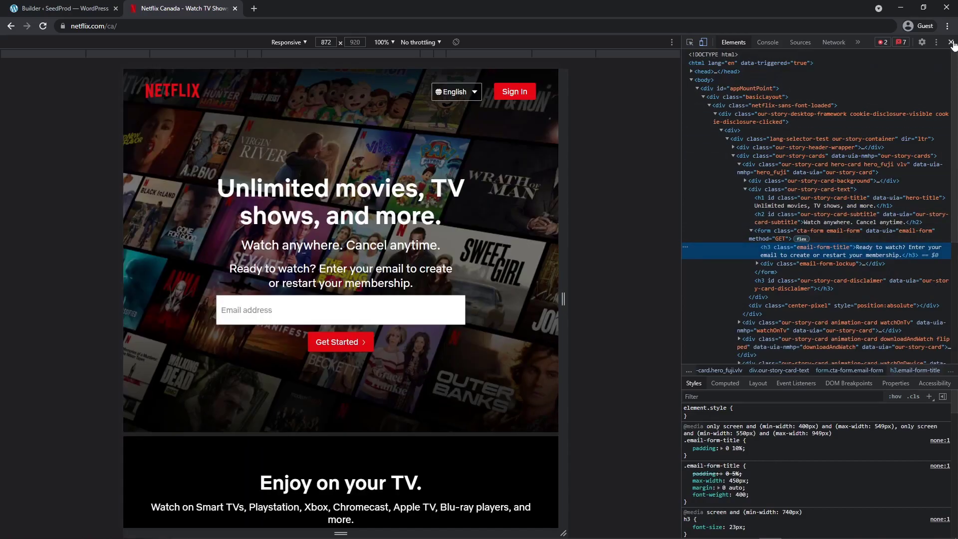
pyautogui.click(951, 42)
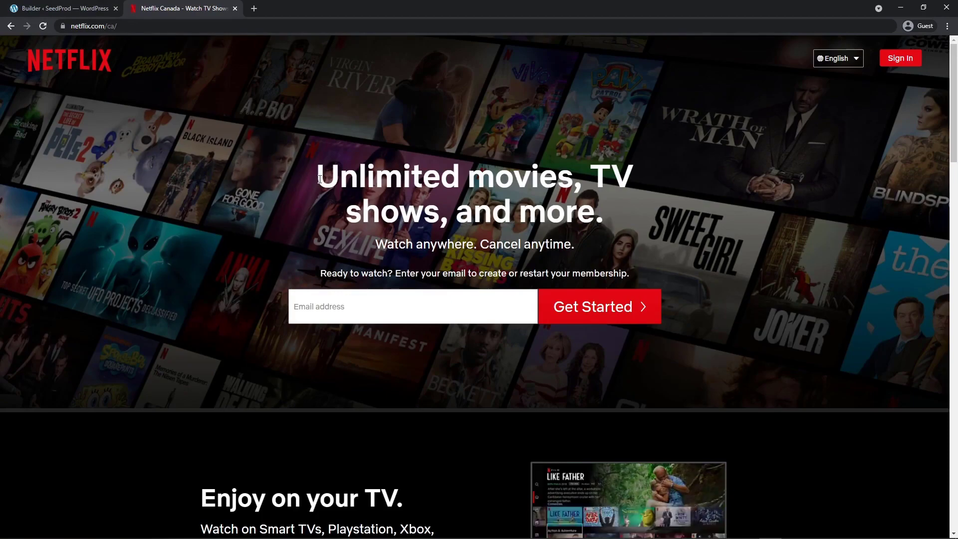
# Add a single-column layout below the builder page's header row and place a Headline block in it
pyautogui.click(93, 12)
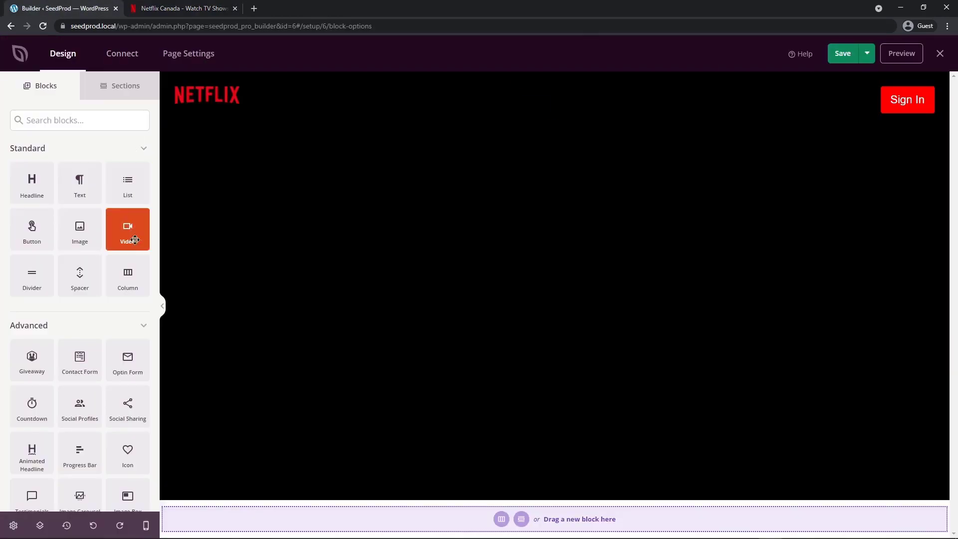
pyautogui.moveTo(125, 270); pyautogui.dragTo(560, 139)
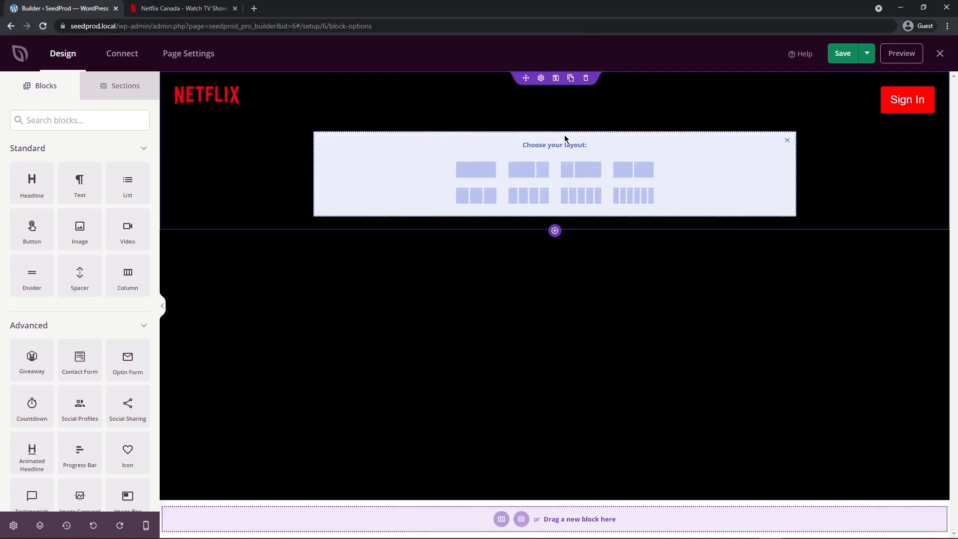
pyautogui.click(476, 172)
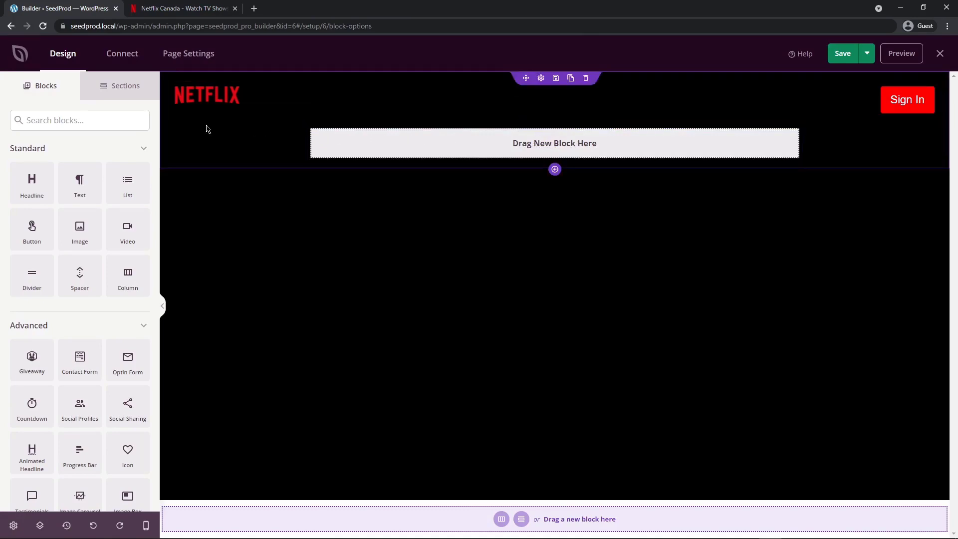
pyautogui.moveTo(30, 172); pyautogui.dragTo(584, 132)
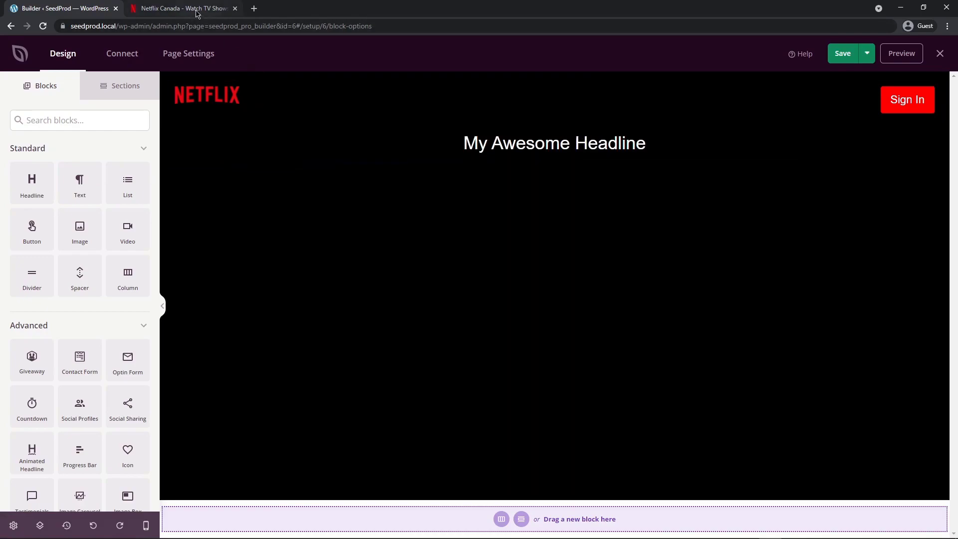
# Replace the headline's text with "Unlimited movies, TV shows, and more." copied from the Netflix page
pyautogui.click(190, 9)
pyautogui.moveTo(317, 172); pyautogui.dragTo(606, 216)
pyautogui.hotkey('ctrl', 'c')
pyautogui.rightClick(553, 208)
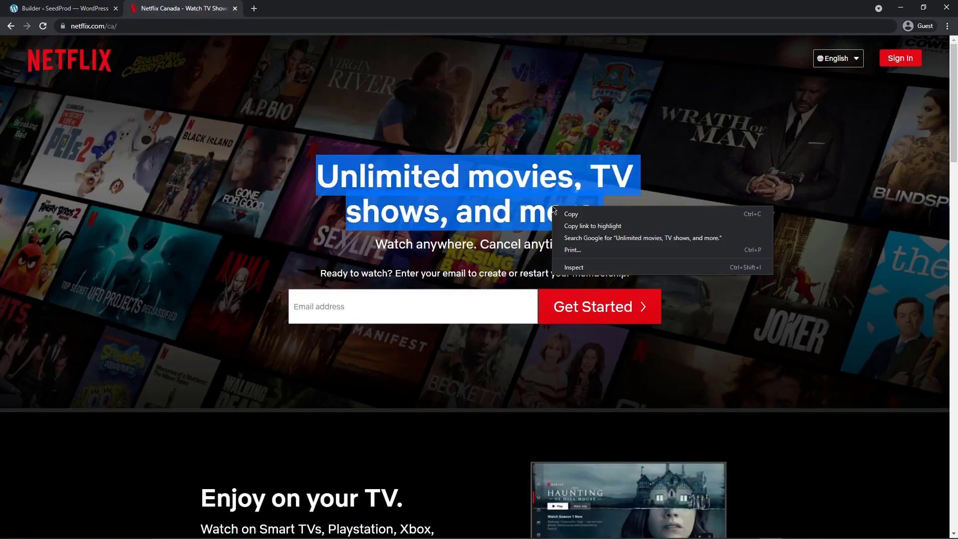
pyautogui.click(583, 216)
pyautogui.click(69, 8)
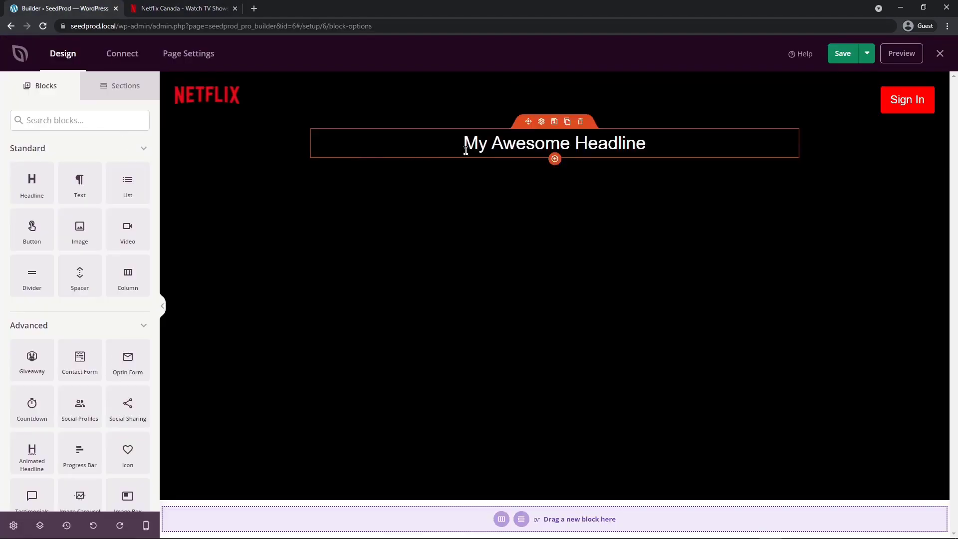
pyautogui.click(541, 131)
pyautogui.moveTo(94, 212); pyautogui.dragTo(14, 211)
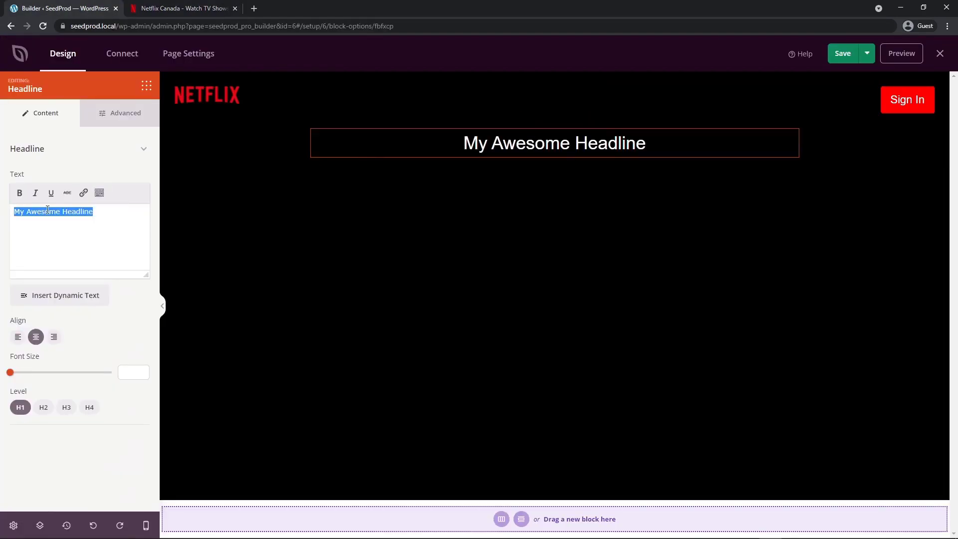
pyautogui.hotkey('ctrl', 'v')
# Compare the headline with the Netflix page and break its line after "TV" to match
pyautogui.click(203, 10)
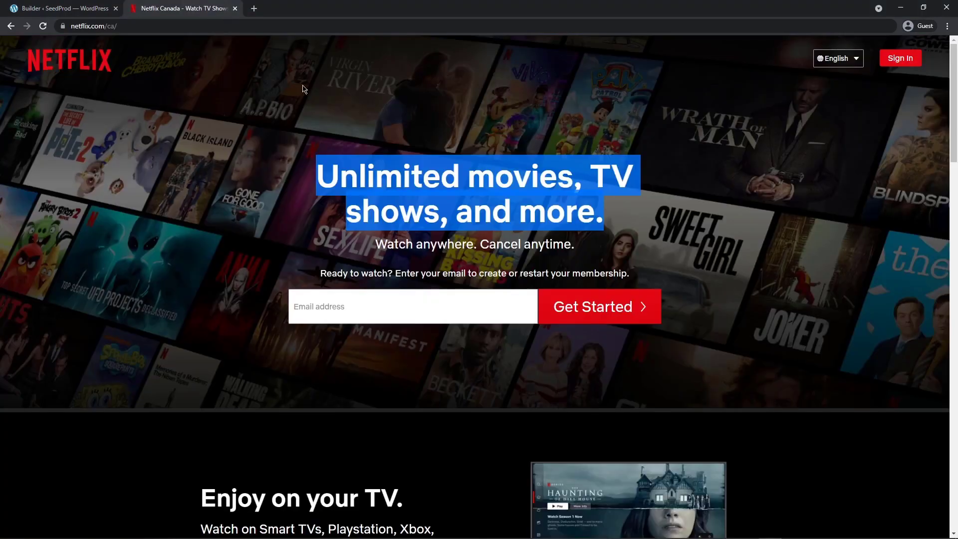
pyautogui.click(623, 188)
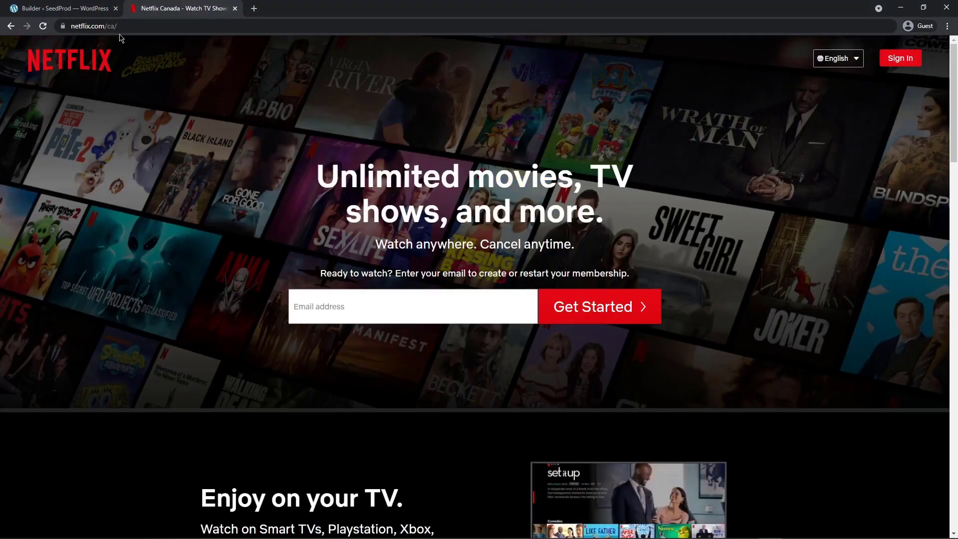
pyautogui.click(100, 10)
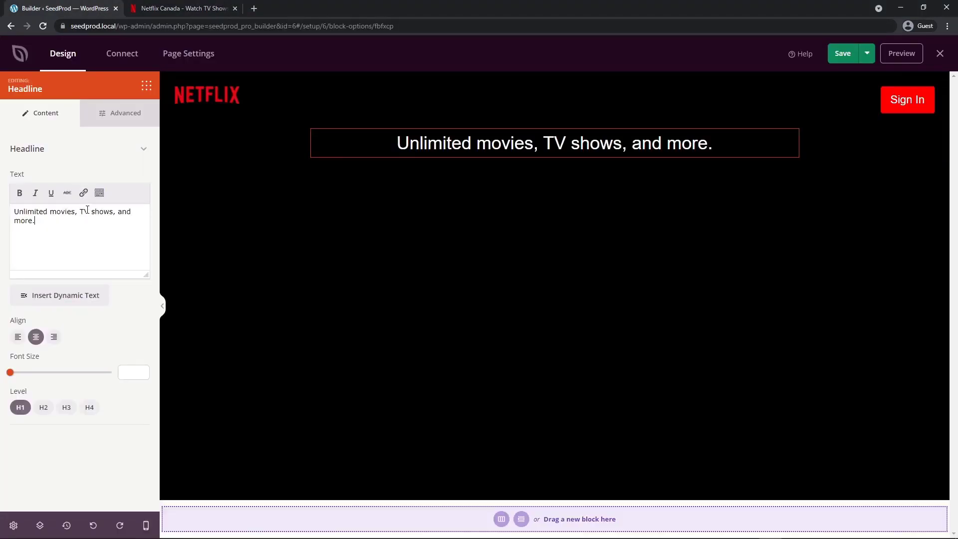
pyautogui.press('Return')
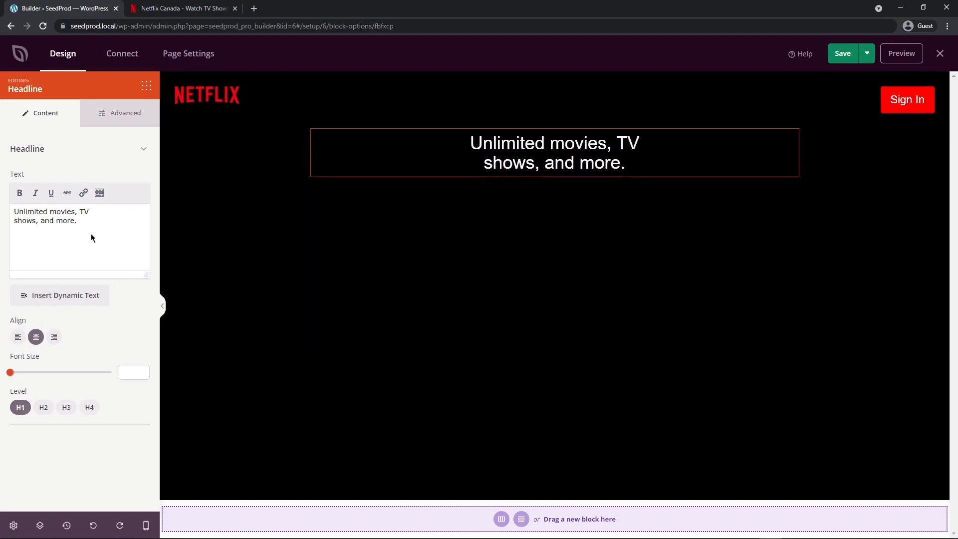
# Set the headline's font size to 50 and make all of its text bold
pyautogui.click(131, 370)
pyautogui.write('50')
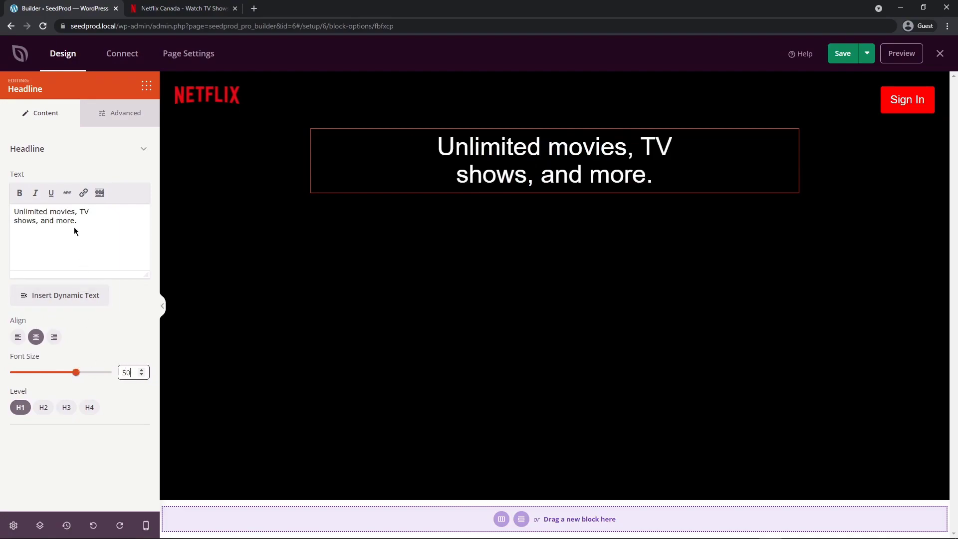
pyautogui.click(15, 212)
pyautogui.hotkey('ctrl', 'a')
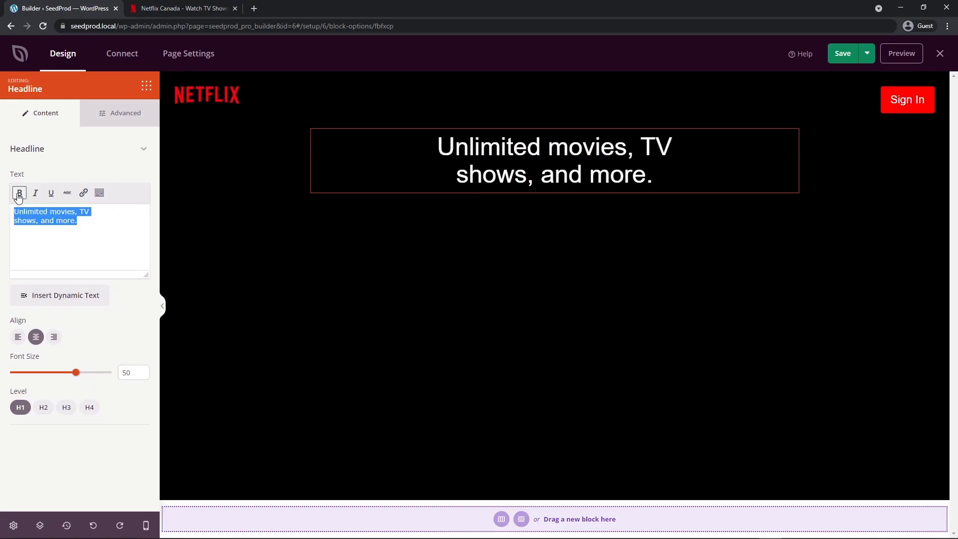
pyautogui.click(19, 197)
# Add a second Headline block below the first and give it the Netflix subtitle text "Watch anywhere. Cancel anytime."
pyautogui.click(146, 86)
pyautogui.moveTo(32, 182); pyautogui.dragTo(566, 197)
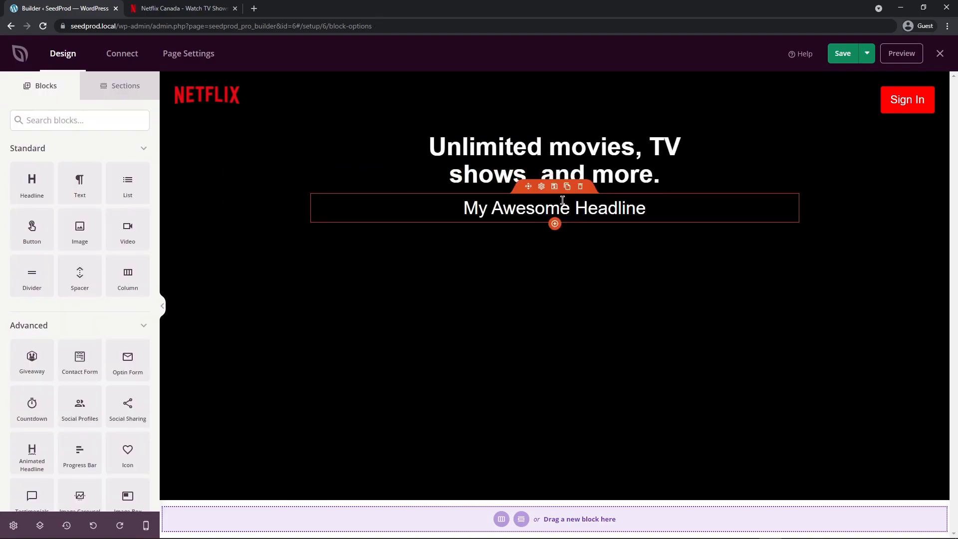
pyautogui.click(210, 8)
pyautogui.moveTo(593, 249); pyautogui.dragTo(374, 245)
pyautogui.rightClick(405, 244)
pyautogui.click(419, 251)
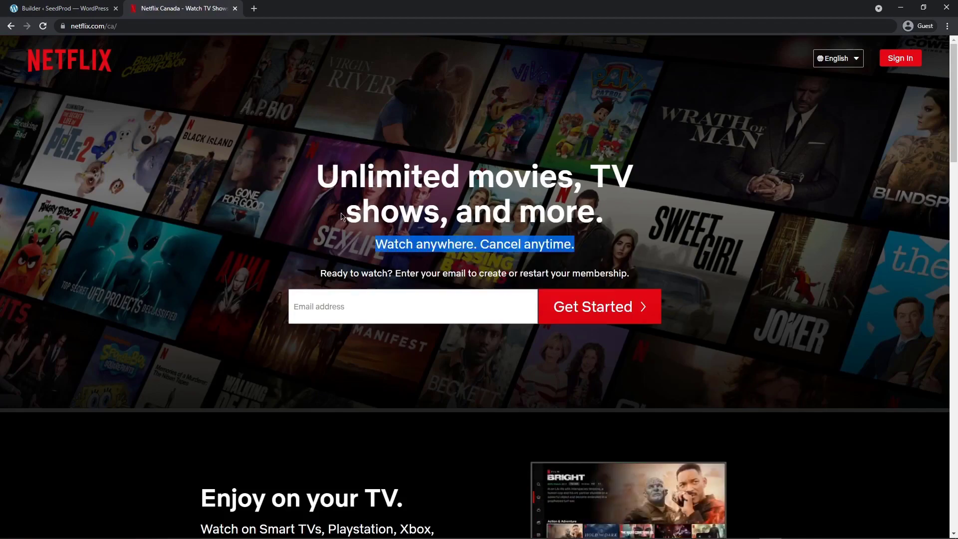
pyautogui.click(65, 8)
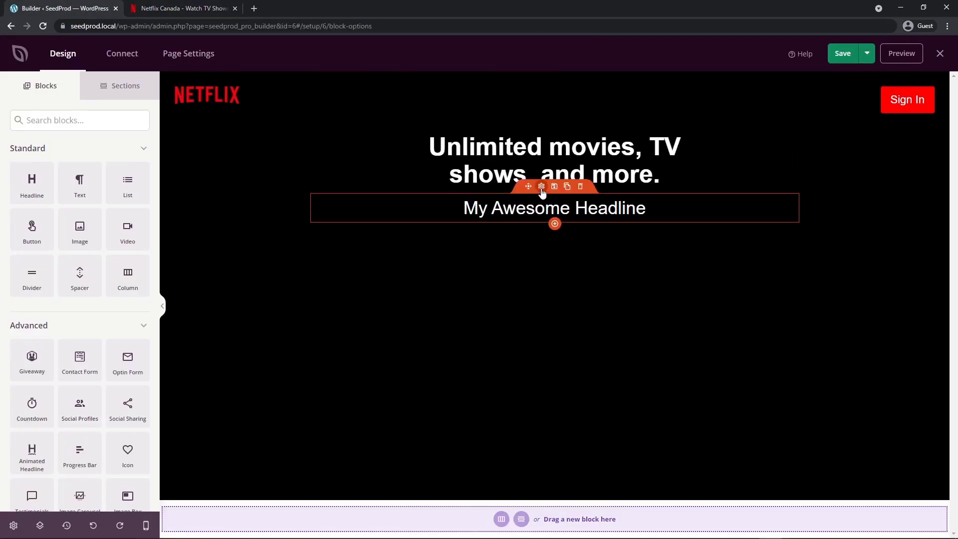
pyautogui.click(542, 188)
# Set the subtitle headline's font size to 30 and its heading level to H2
pyautogui.click(131, 371)
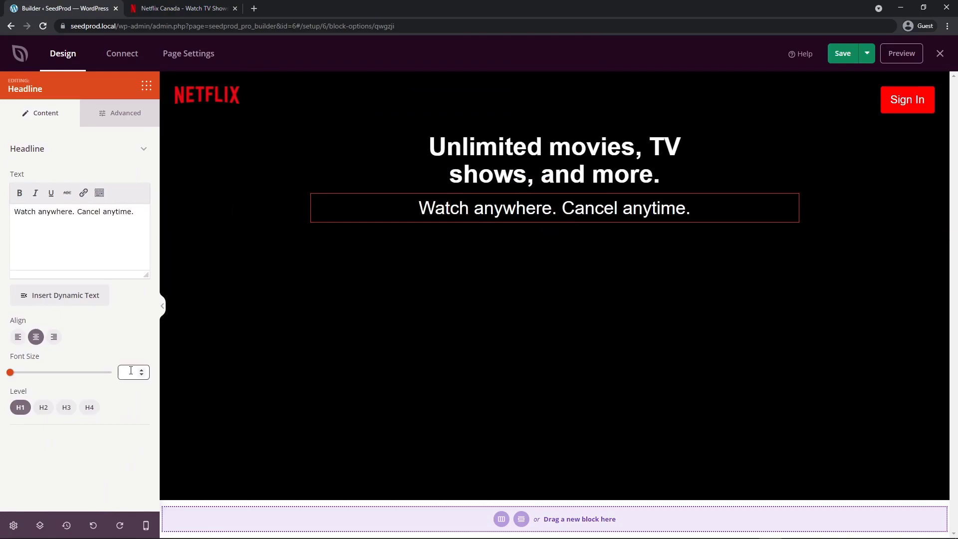
pyautogui.write('30')
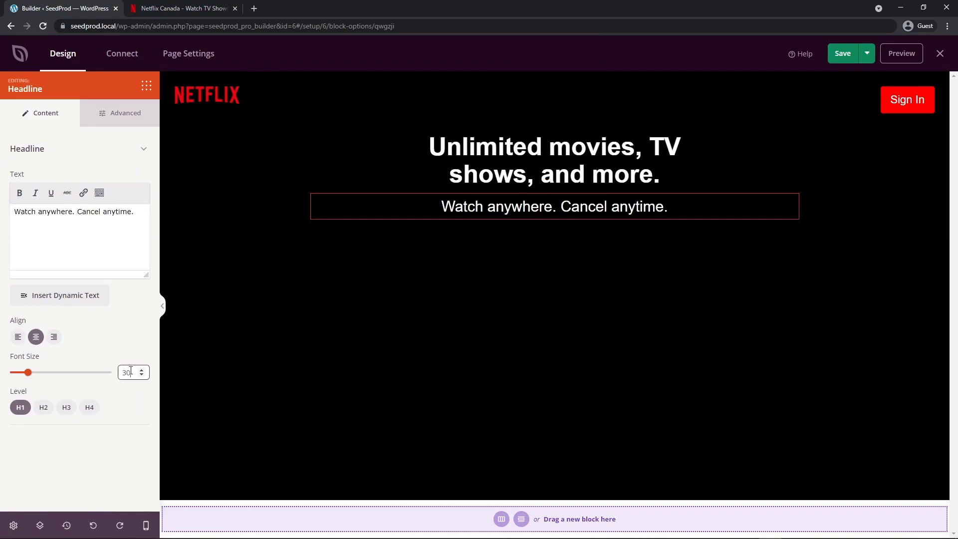
pyautogui.click(44, 407)
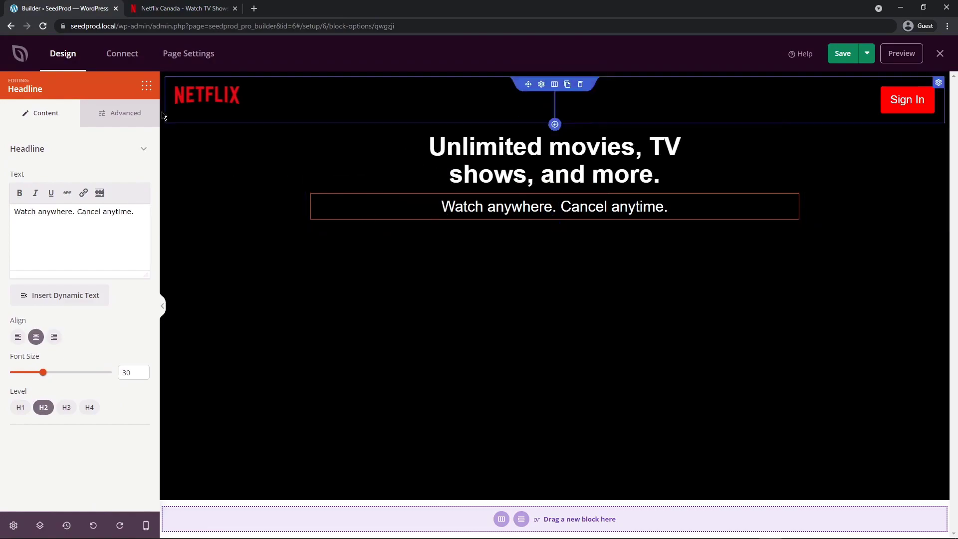
# Add a third Headline block below the subtitle and copy the "Ready to watch? Enter your email to create or restart your membership." line from the Netflix page
pyautogui.click(146, 85)
pyautogui.moveTo(22, 184); pyautogui.dragTo(549, 243)
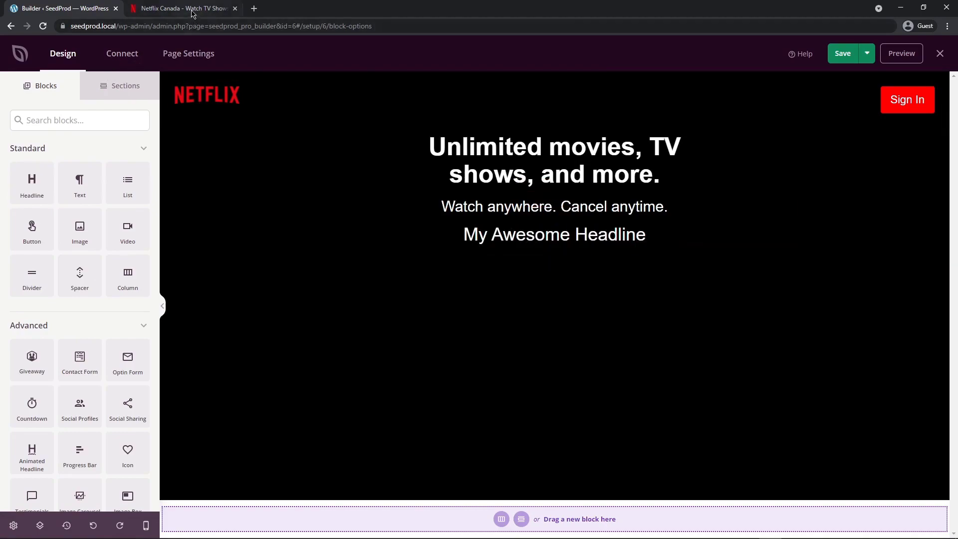
pyautogui.click(184, 8)
pyautogui.moveTo(629, 274); pyautogui.dragTo(320, 273)
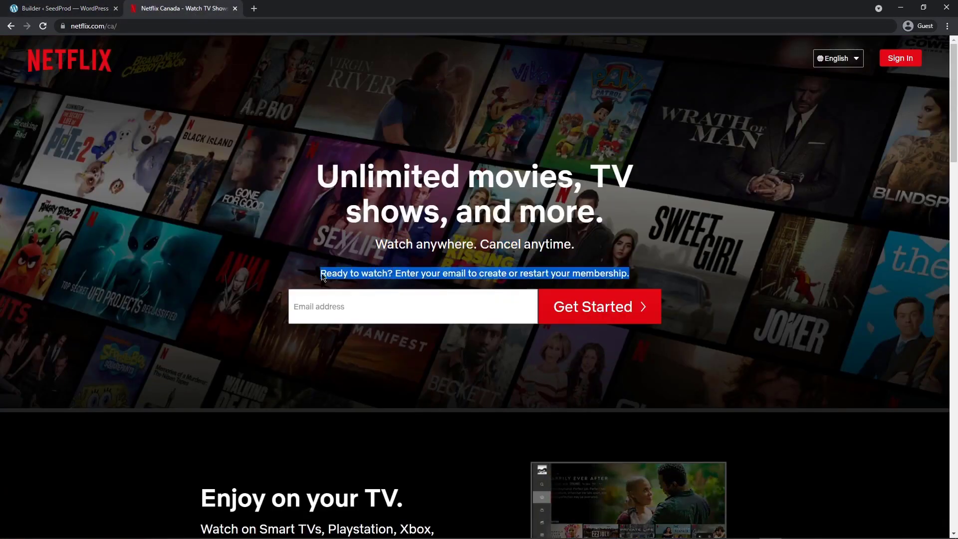
pyautogui.rightClick(330, 271)
pyautogui.click(353, 275)
pyautogui.click(92, 11)
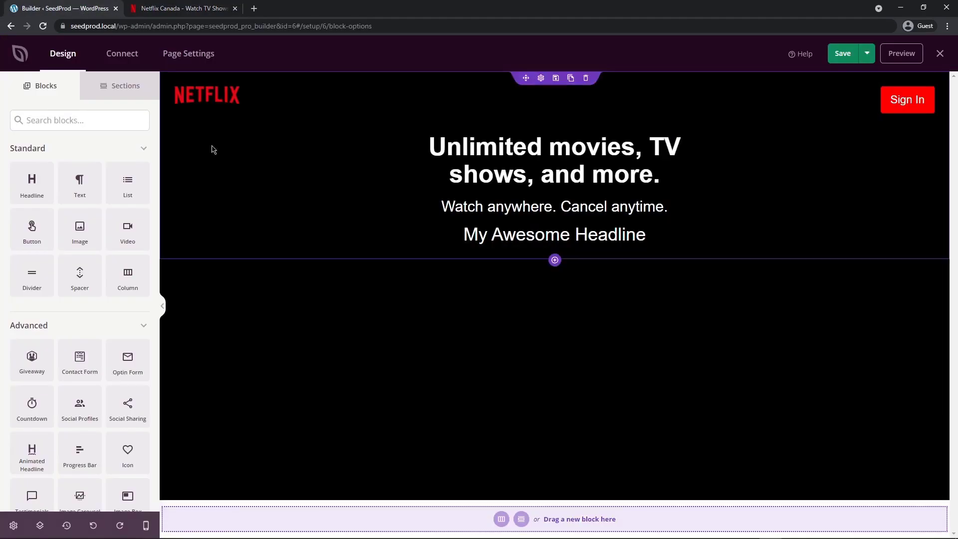
# Replace the new headline's placeholder with the copied Netflix text and format it as H3 at font size 20
pyautogui.click(543, 226)
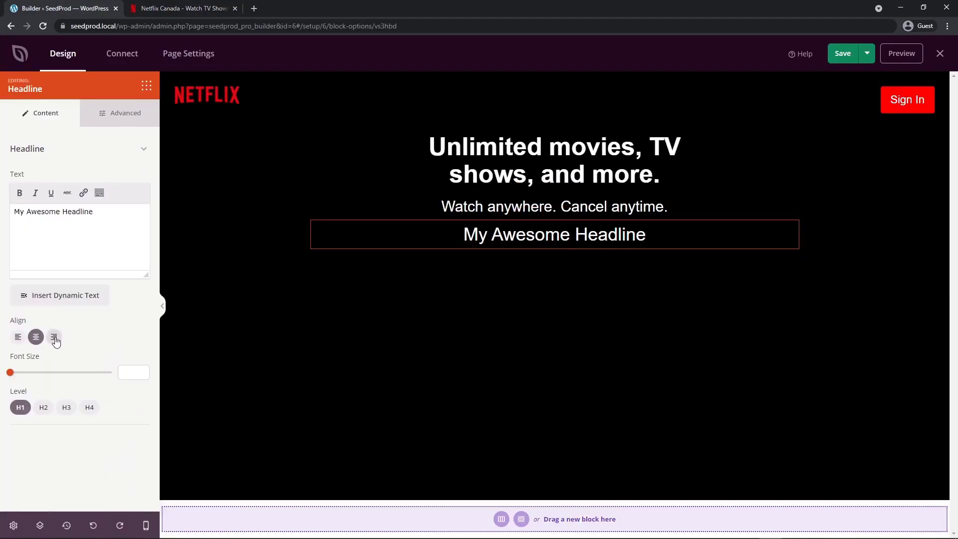
pyautogui.click(66, 407)
pyautogui.moveTo(118, 207); pyautogui.dragTo(5, 199)
pyautogui.hotkey('ctrl', 'v')
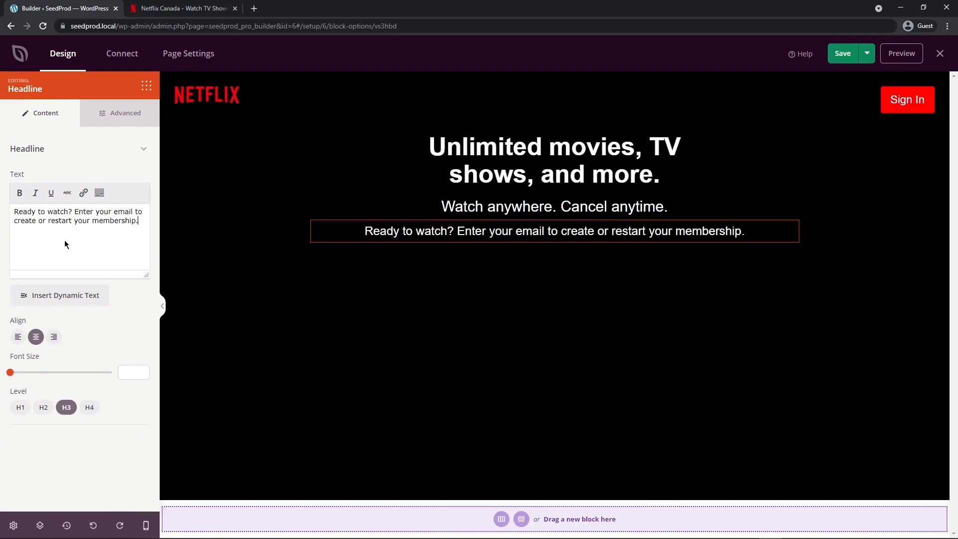
pyautogui.click(135, 370)
pyautogui.write('20')
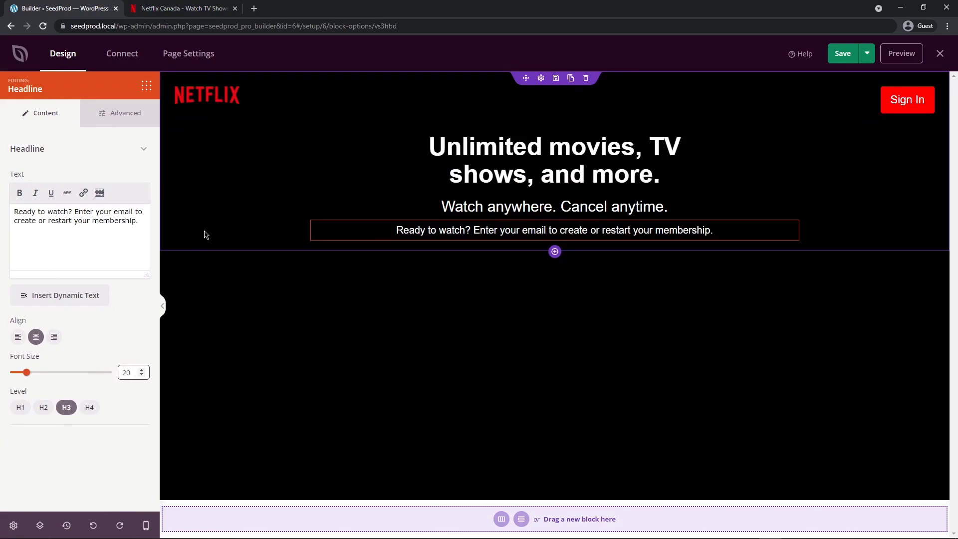
# Check the email form on the Netflix page and add an Optin Form block below the third headline
pyautogui.click(166, 9)
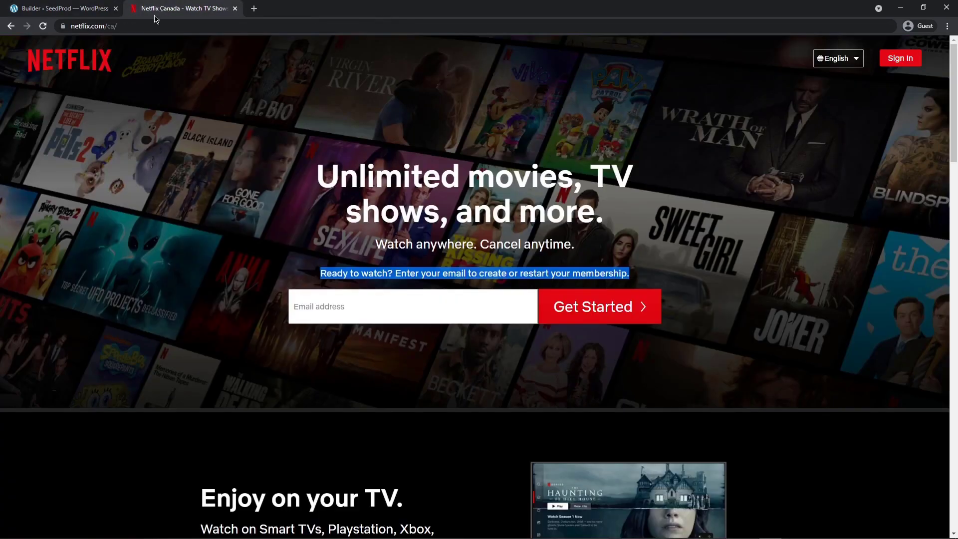
pyautogui.click(90, 8)
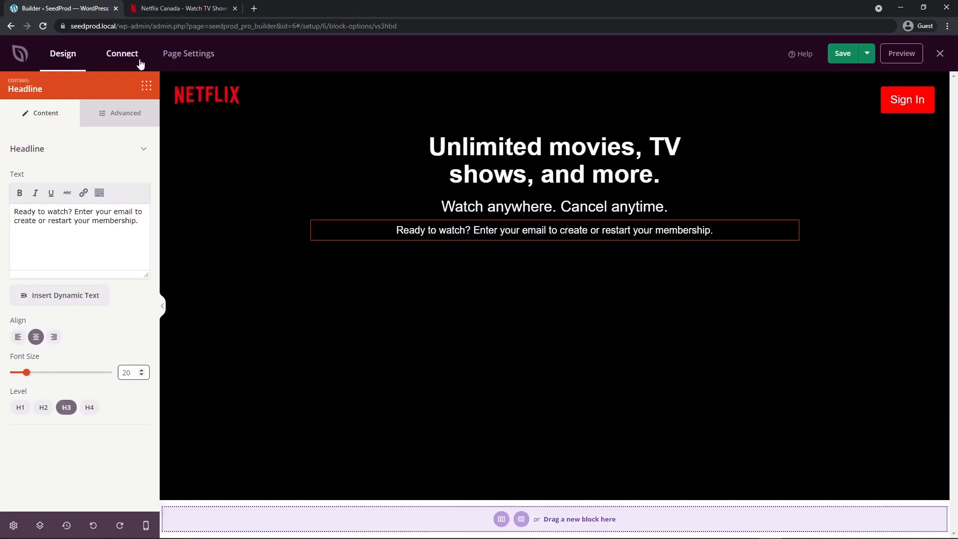
pyautogui.click(146, 86)
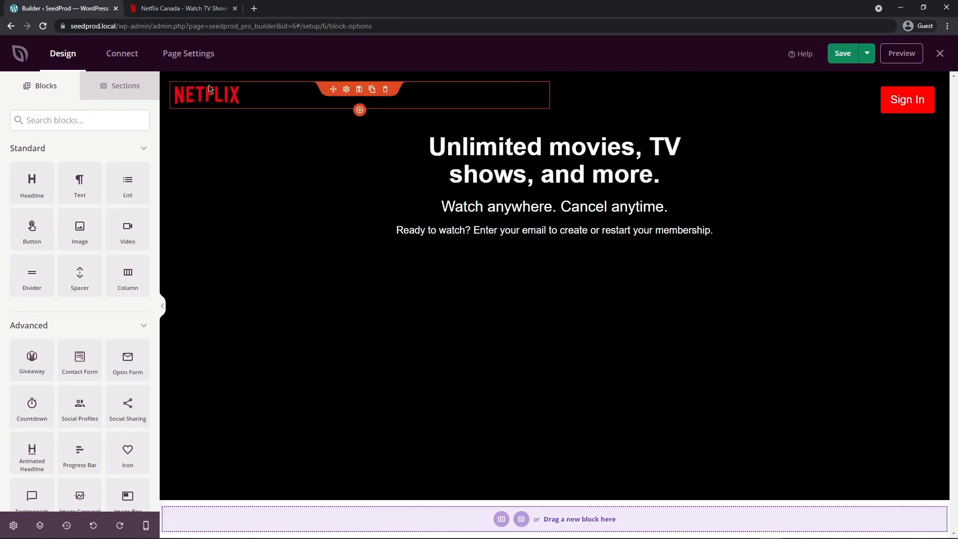
pyautogui.click(202, 9)
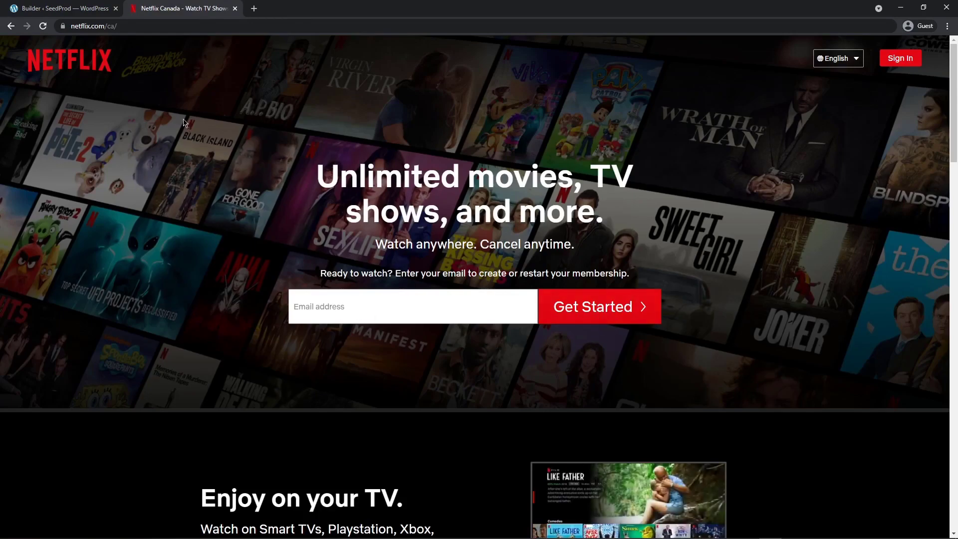
pyautogui.click(80, 9)
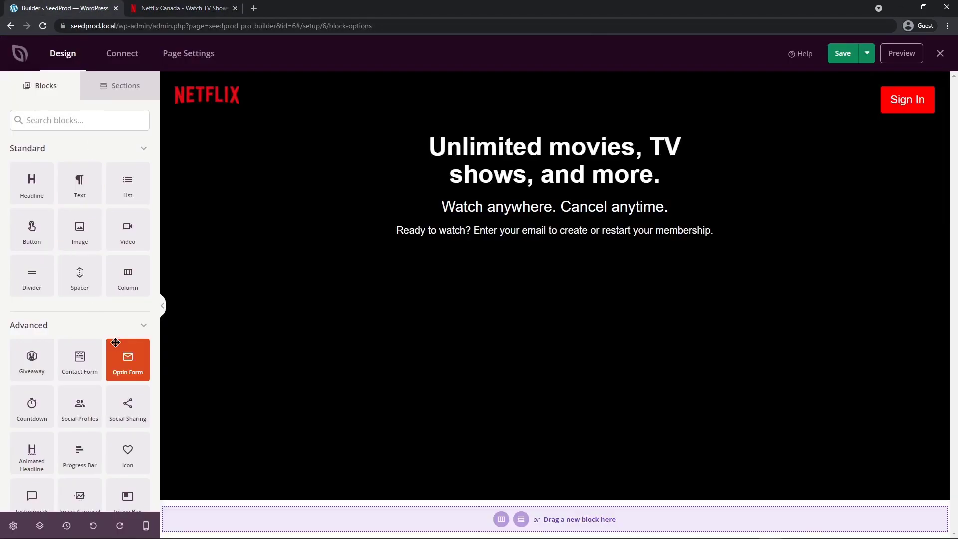
pyautogui.moveTo(140, 370); pyautogui.dragTo(566, 237)
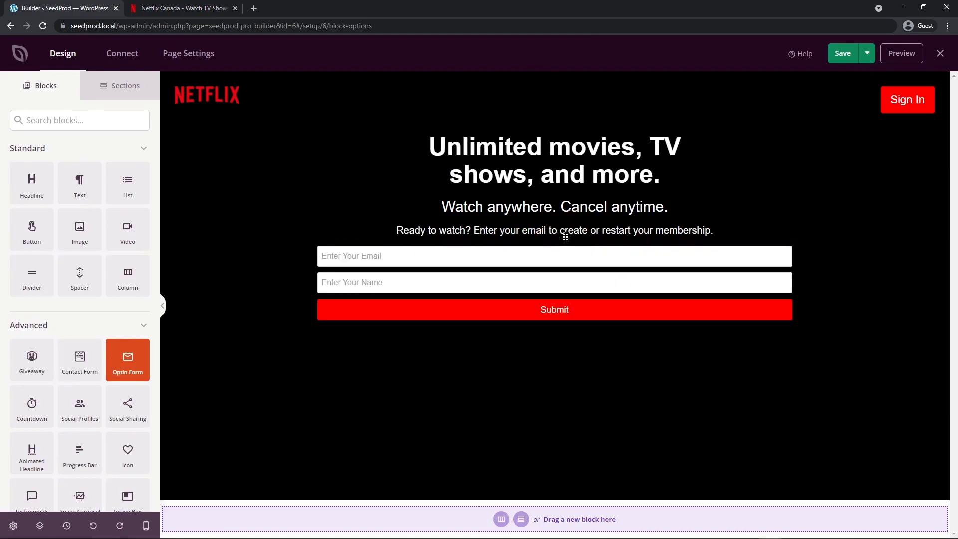
# Hide the optin form's Name field and set the form's field size to Large
pyautogui.click(542, 233)
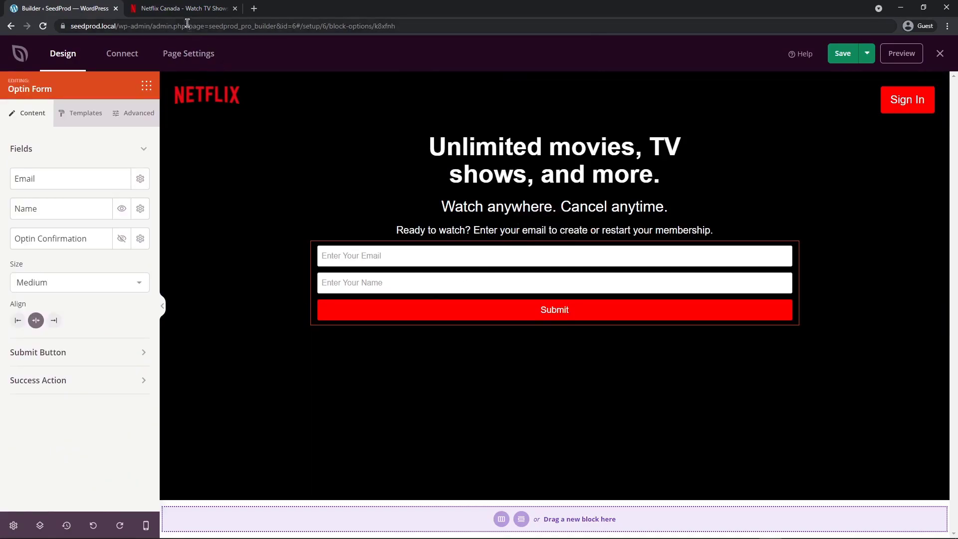
pyautogui.click(122, 209)
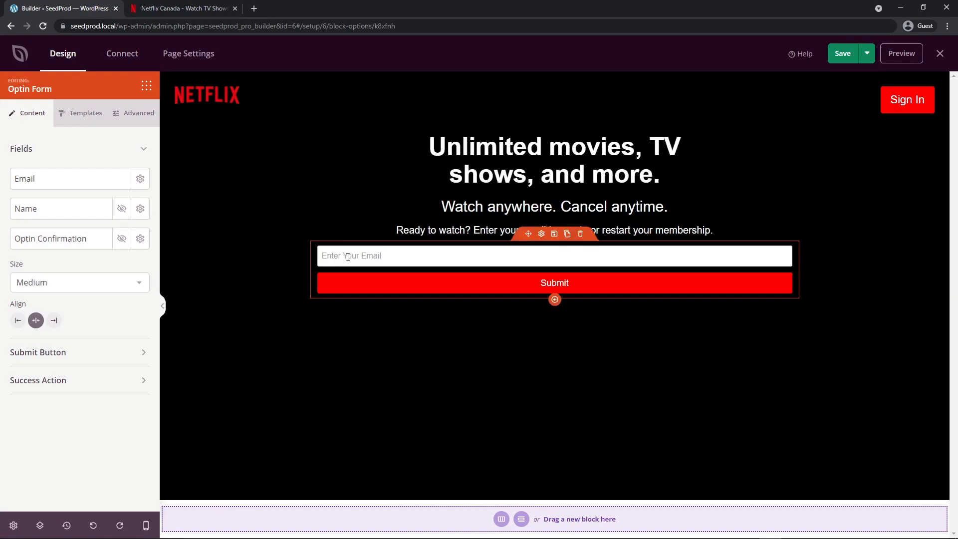
pyautogui.click(120, 283)
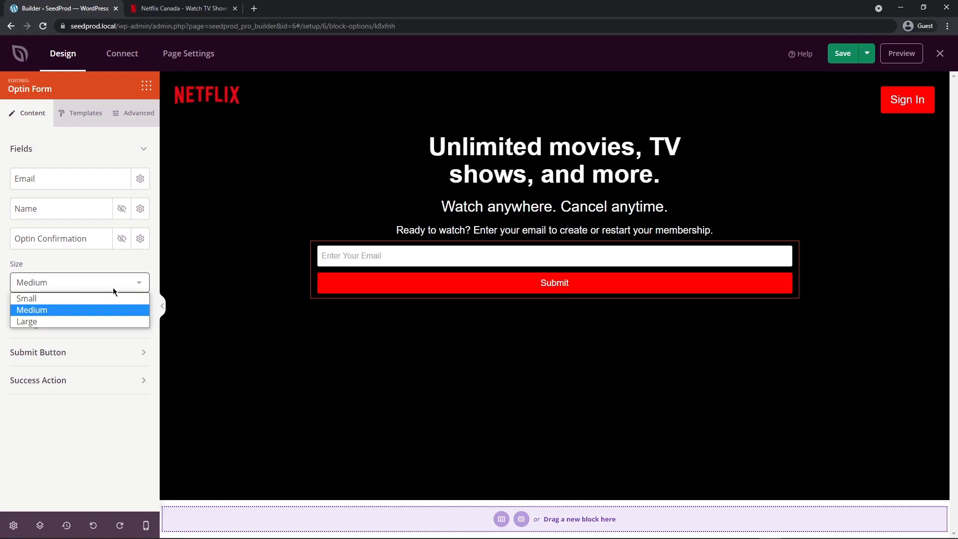
pyautogui.click(53, 322)
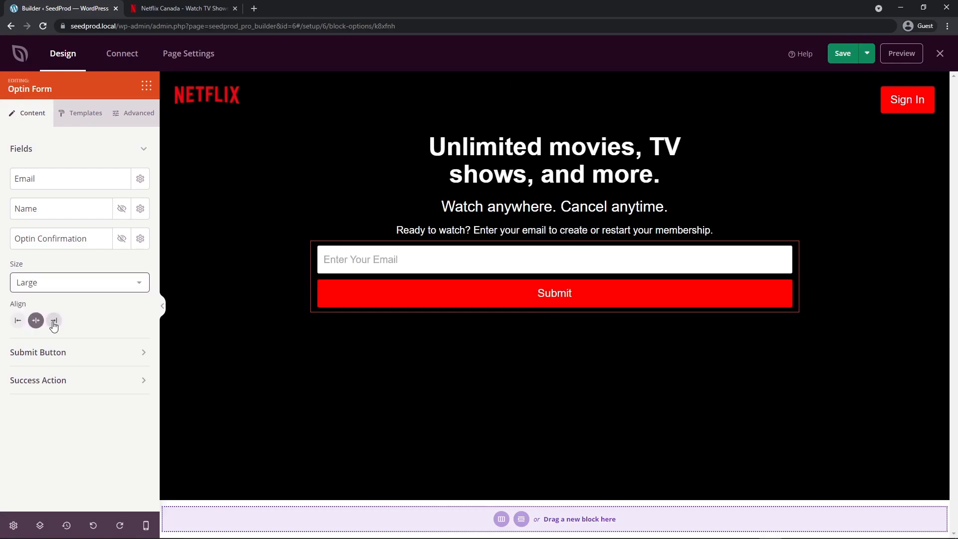
# Check the email field's placeholder on the Netflix page and set the optin form's Email field label to "Email Address"
pyautogui.click(172, 8)
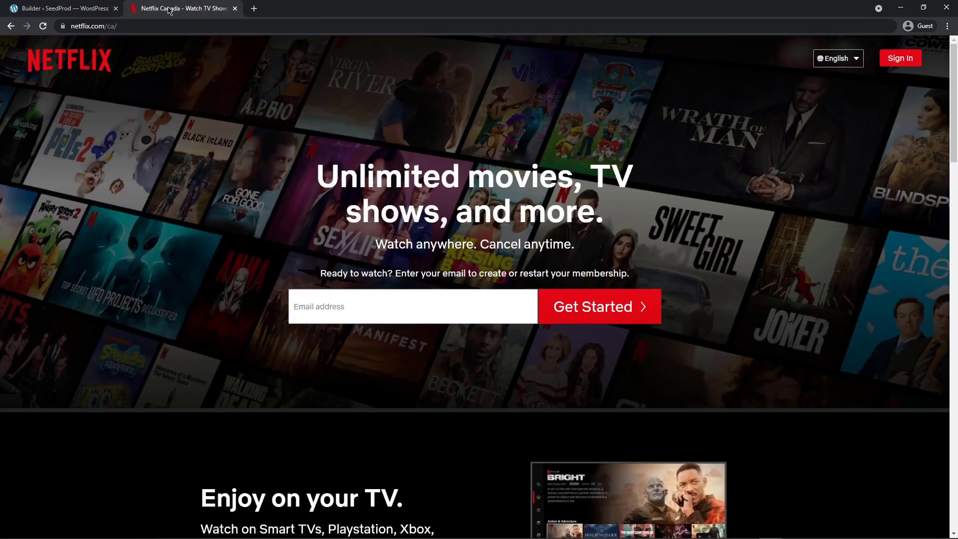
pyautogui.click(352, 305)
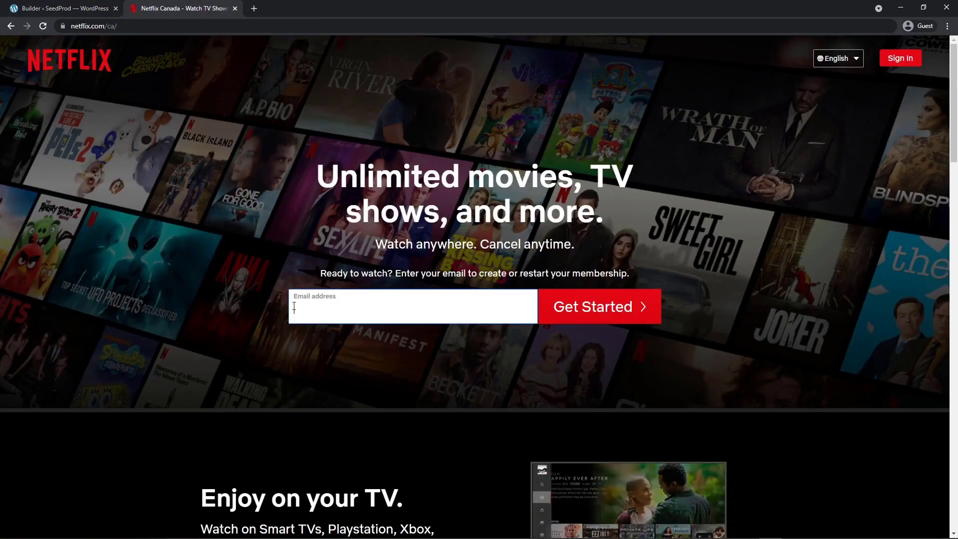
pyautogui.click(266, 310)
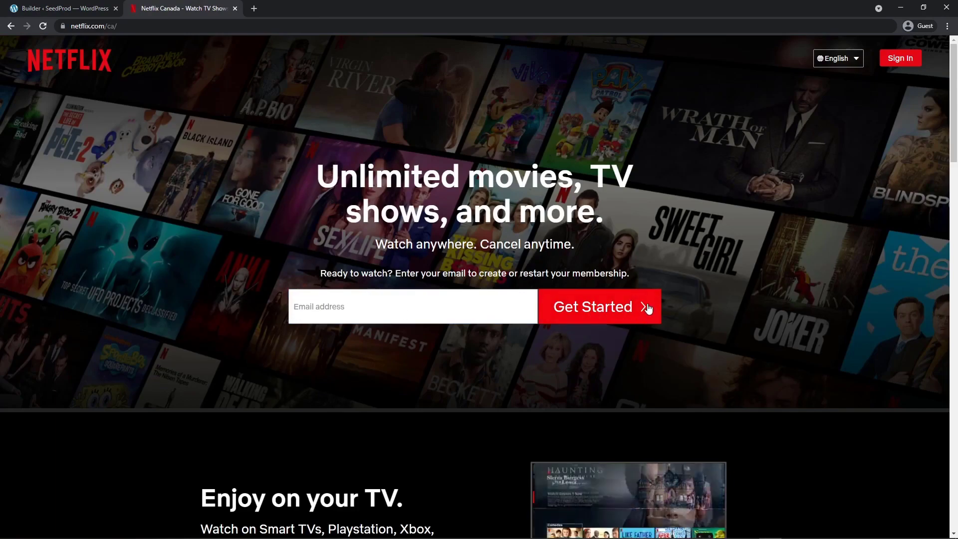
pyautogui.click(74, 8)
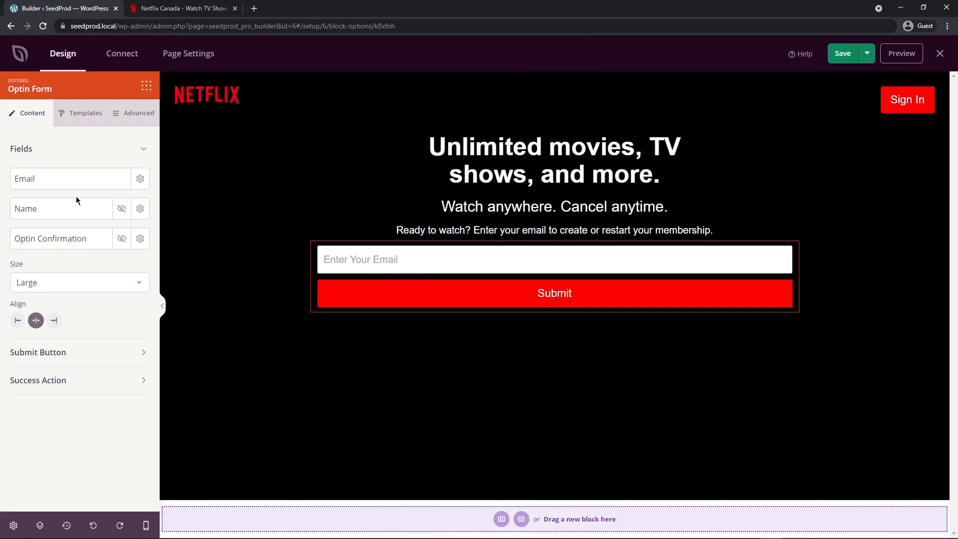
pyautogui.click(141, 179)
pyautogui.moveTo(83, 221); pyautogui.dragTo(8, 216)
pyautogui.write('Email Address')
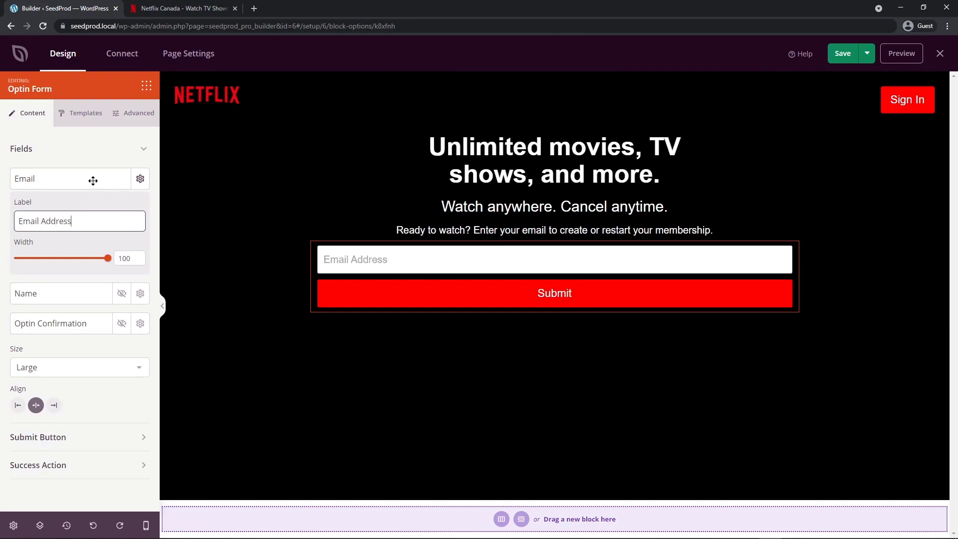
pyautogui.click(140, 180)
pyautogui.click(143, 149)
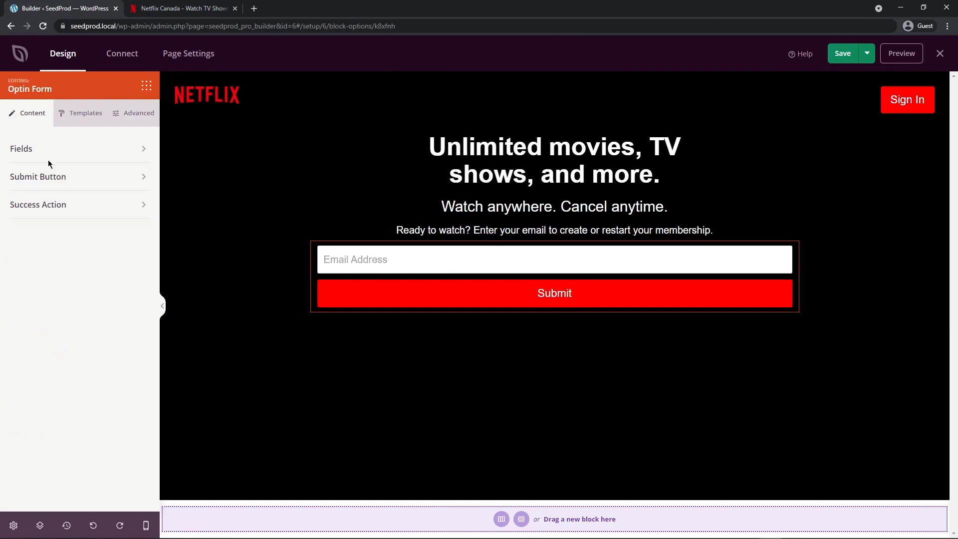
# Change the optin form's submit button text to "Get Started"
pyautogui.click(142, 178)
pyautogui.moveTo(47, 221); pyautogui.dragTo(1, 218)
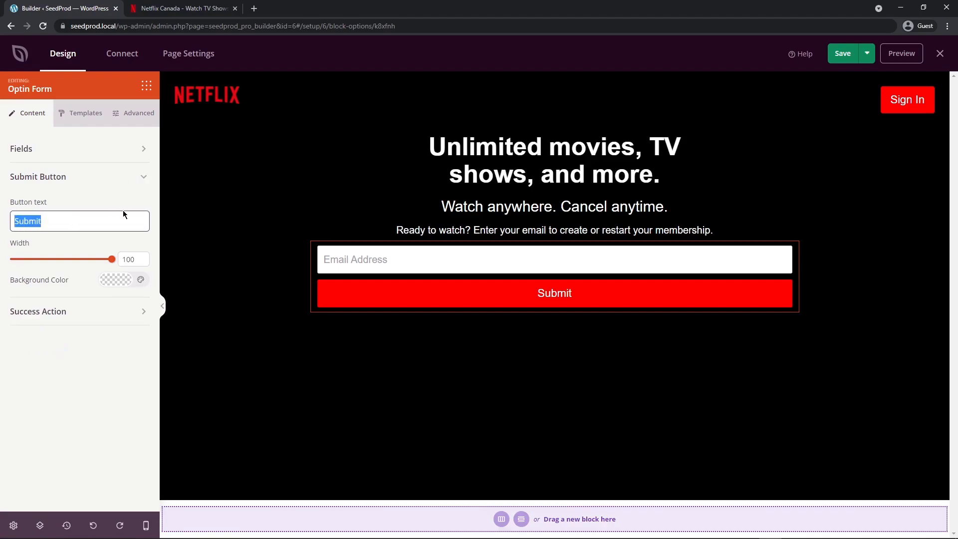
pyautogui.write('Get Started')
pyautogui.moveTo(112, 260)
pyautogui.mouseDown()
pyautogui.moveTo(43, 259)
pyautogui.moveTo(119, 253)
pyautogui.mouseUp()
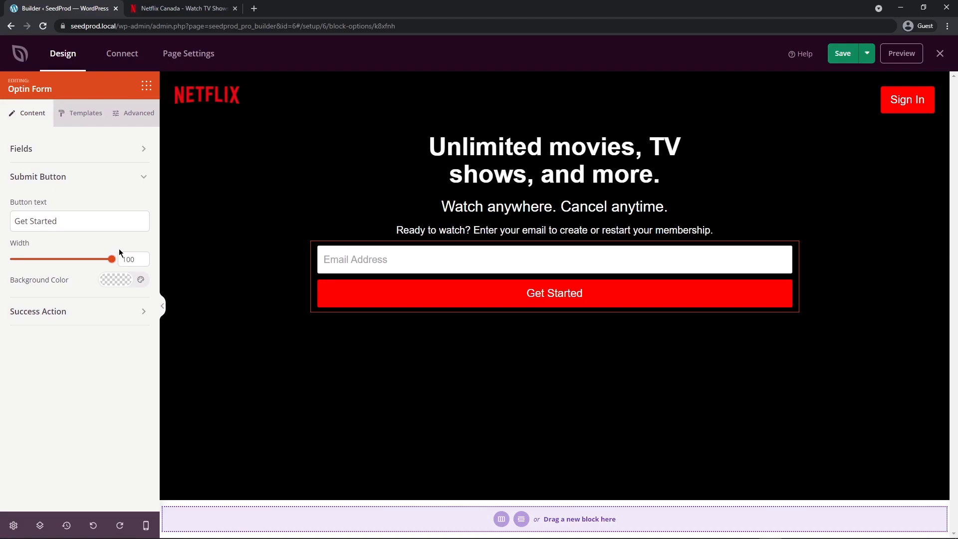
# Compare the form's width with the Netflix page, add a single-column layout below the optin form and move the form into it
pyautogui.click(172, 8)
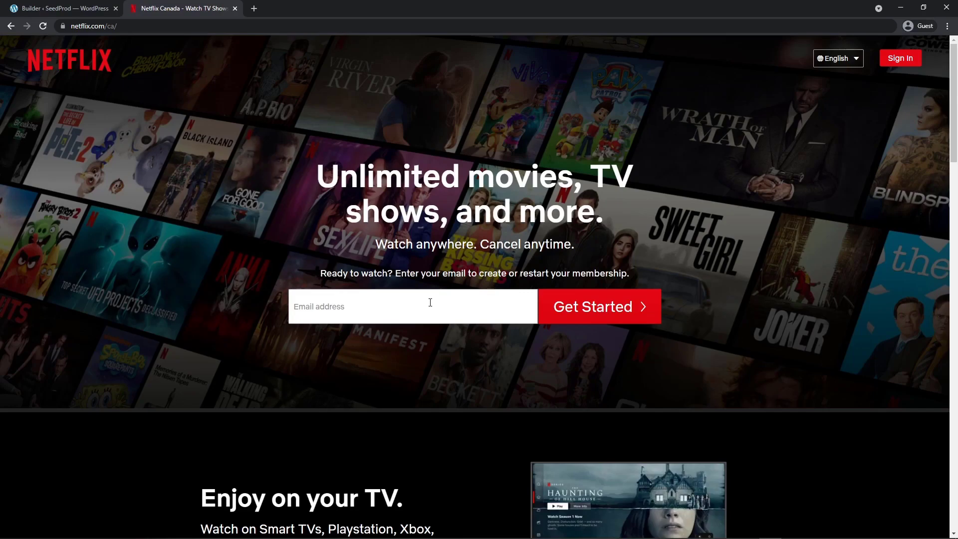
pyautogui.click(65, 8)
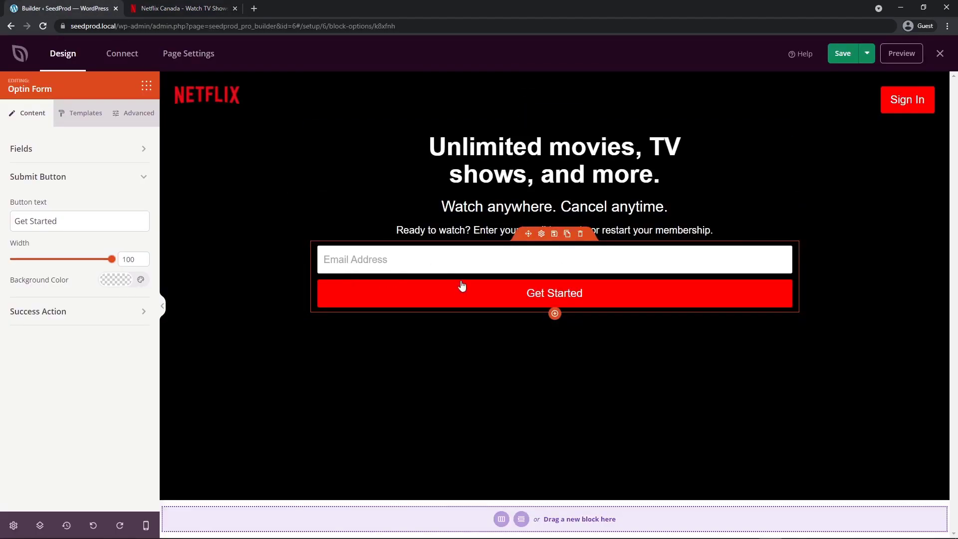
pyautogui.click(146, 86)
pyautogui.moveTo(127, 274); pyautogui.dragTo(575, 324)
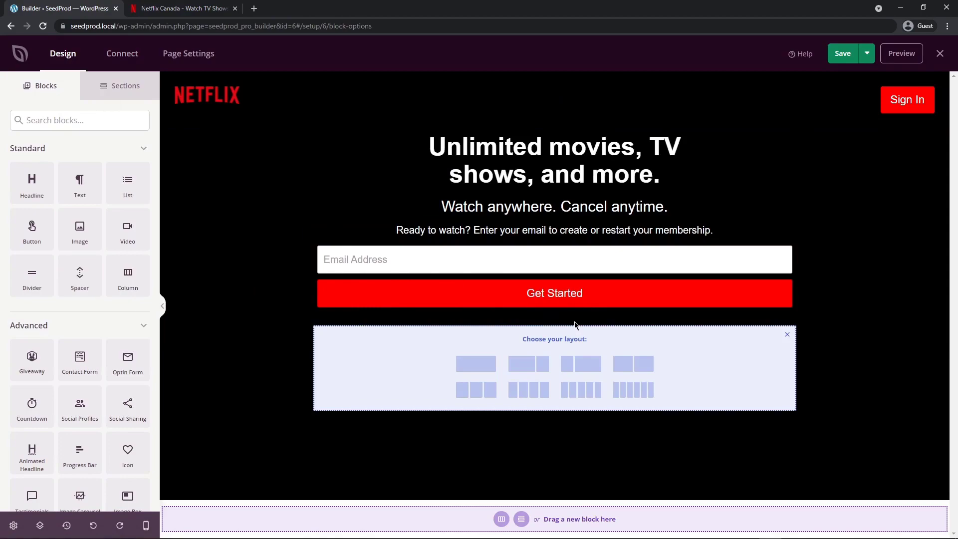
pyautogui.click(473, 365)
pyautogui.moveTo(528, 233); pyautogui.dragTo(525, 260)
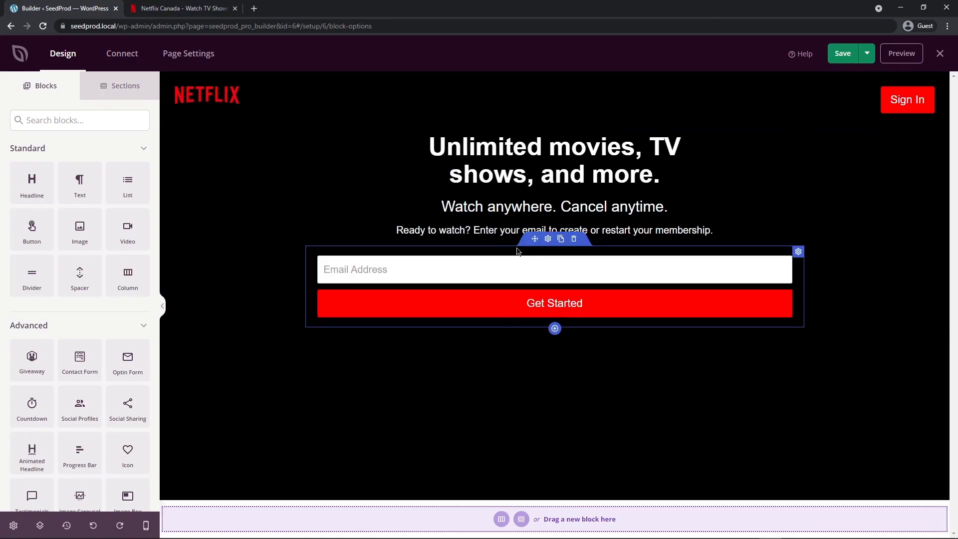
# Set the width of the row holding the optin form to 500 and compare it with the Netflix page
pyautogui.click(548, 239)
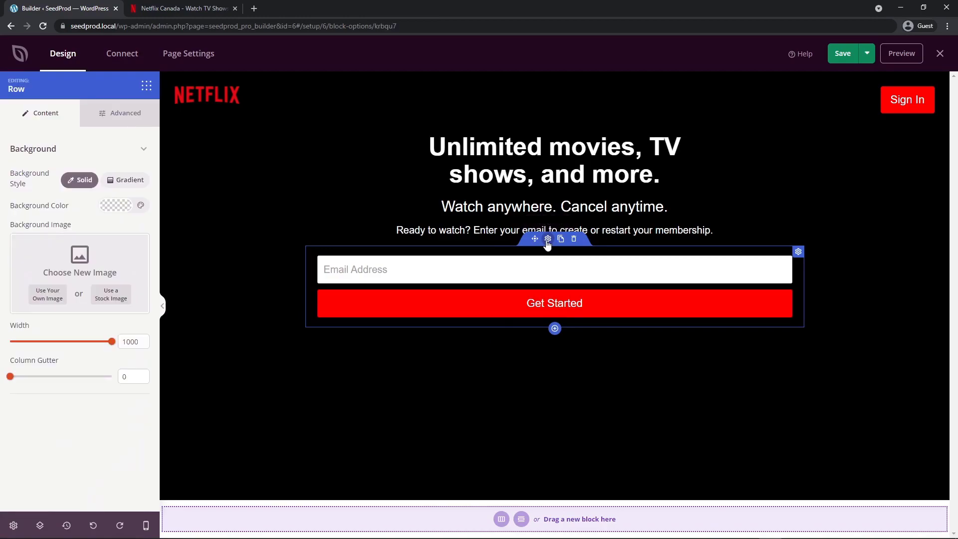
pyautogui.moveTo(112, 343); pyautogui.dragTo(28, 346)
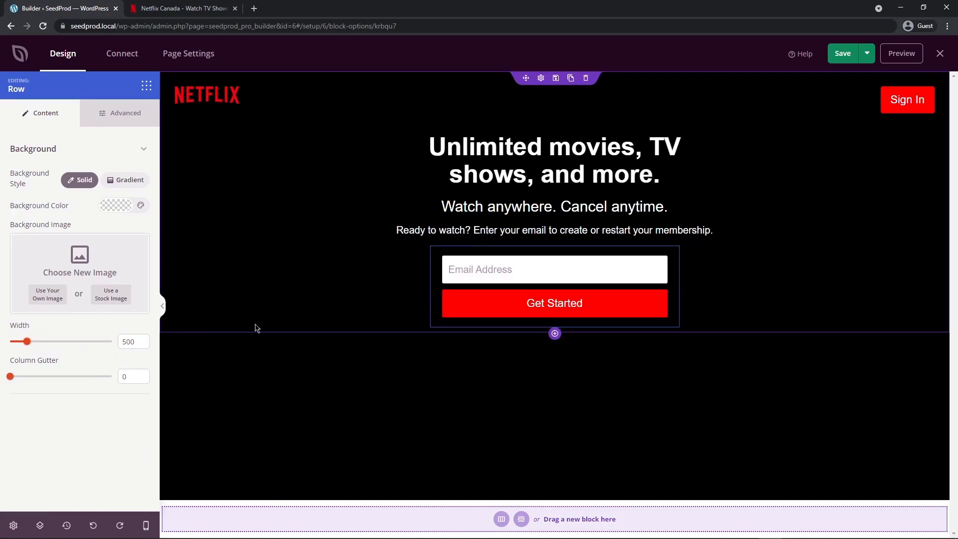
pyautogui.click(179, 9)
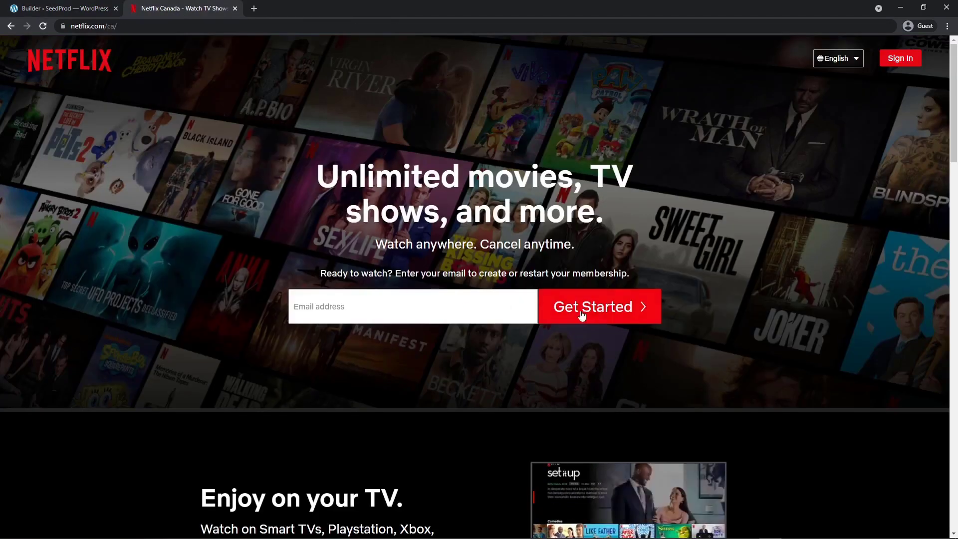
pyautogui.click(76, 14)
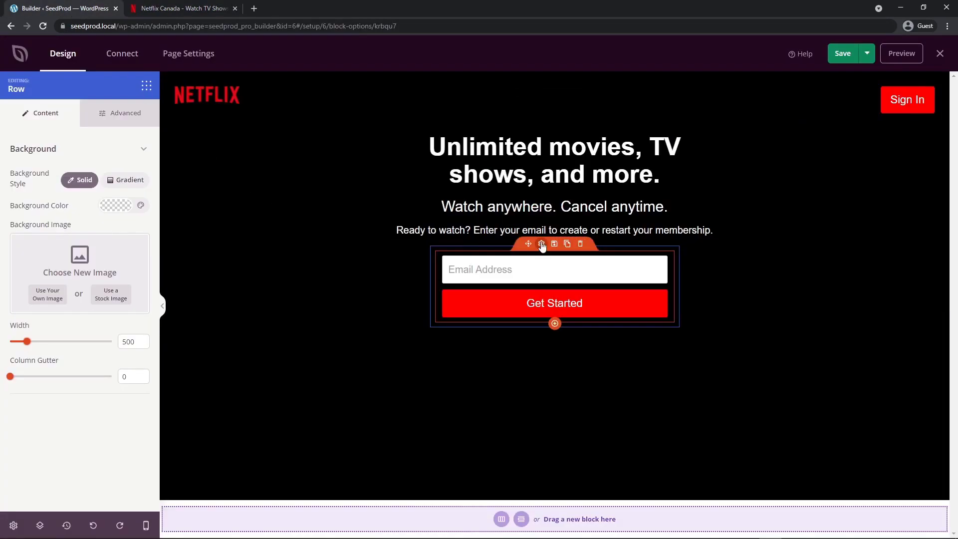
# Review the optin form's submit button settings and set the form's border radius to 0
pyautogui.click(541, 244)
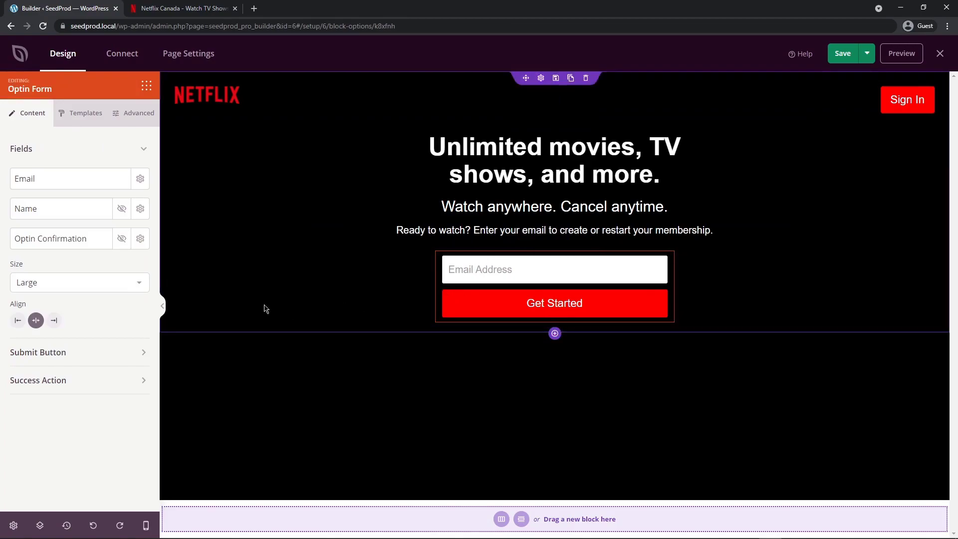
pyautogui.click(80, 352)
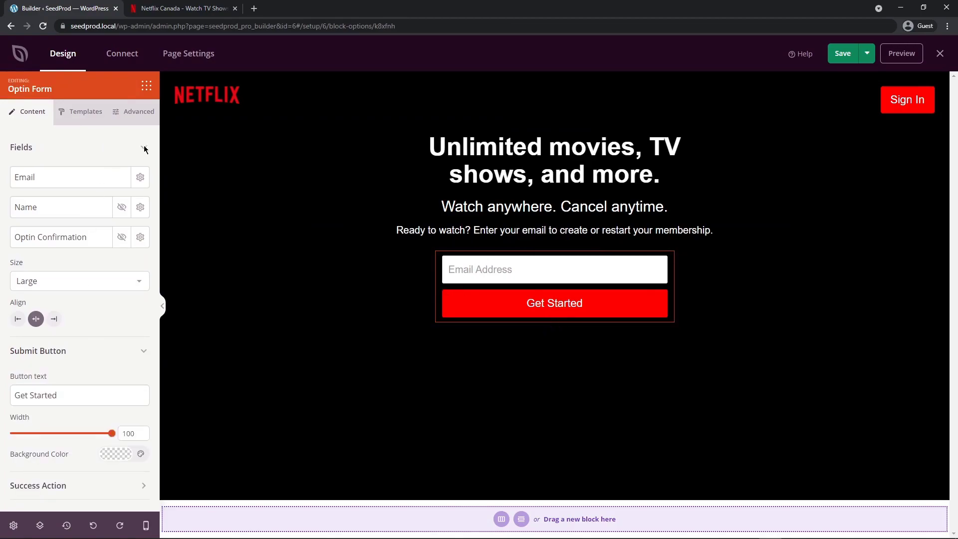
pyautogui.click(144, 148)
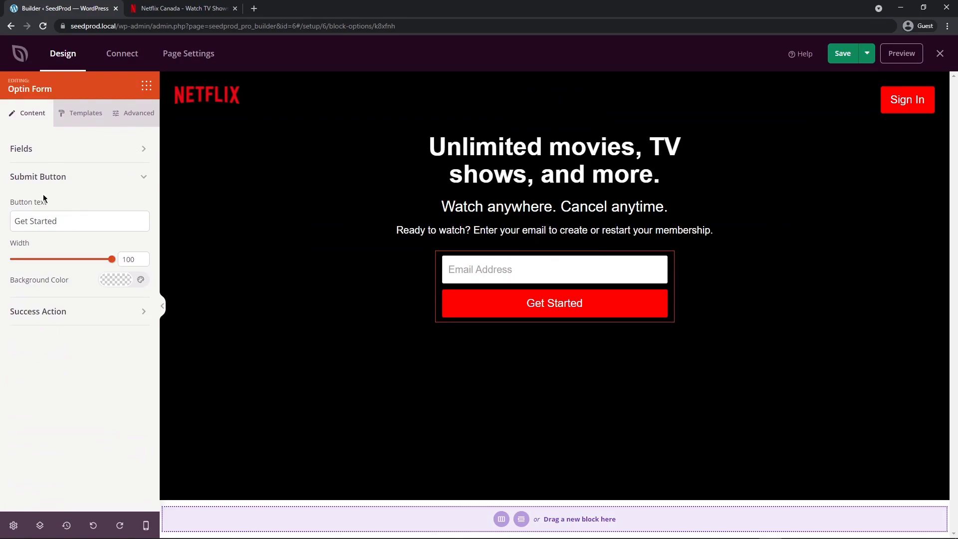
pyautogui.click(143, 175)
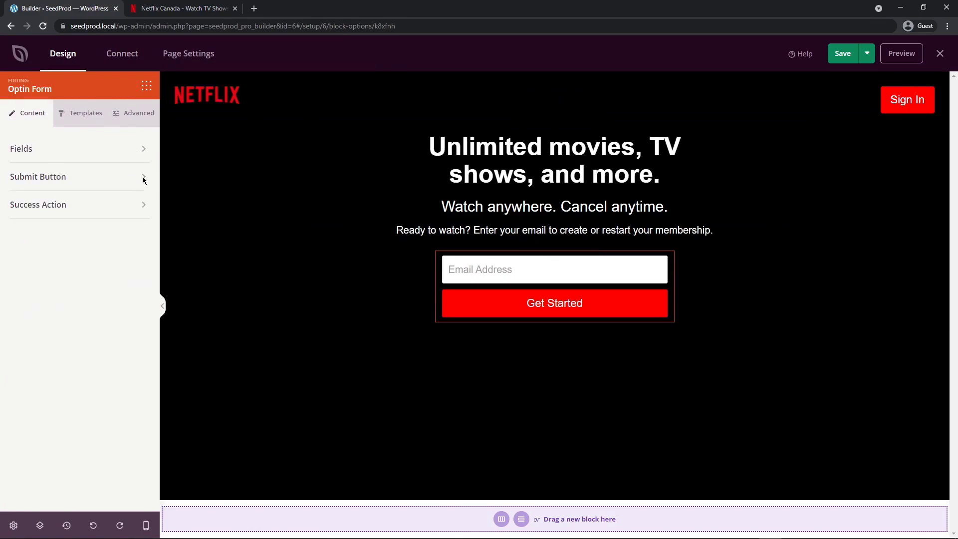
pyautogui.click(136, 113)
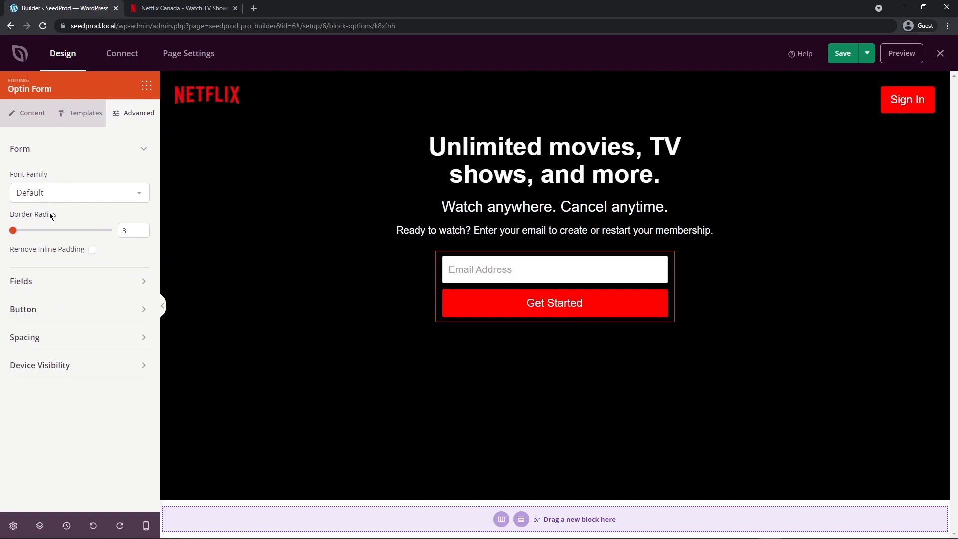
pyautogui.click(141, 233)
pyautogui.click(141, 233)
pyautogui.click(141, 233)
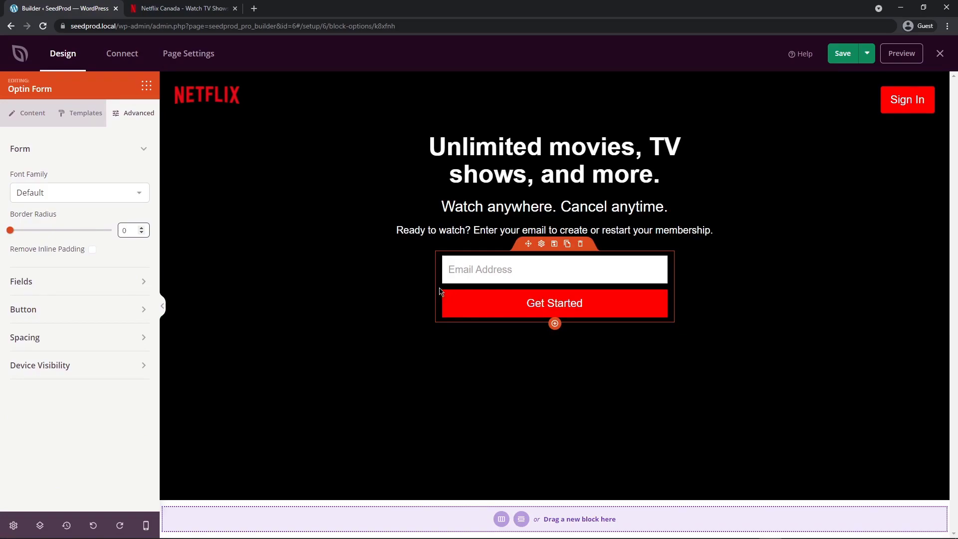
# Set the border width of the optin form's fields to 0 on all four sides
pyautogui.click(142, 148)
pyautogui.click(142, 178)
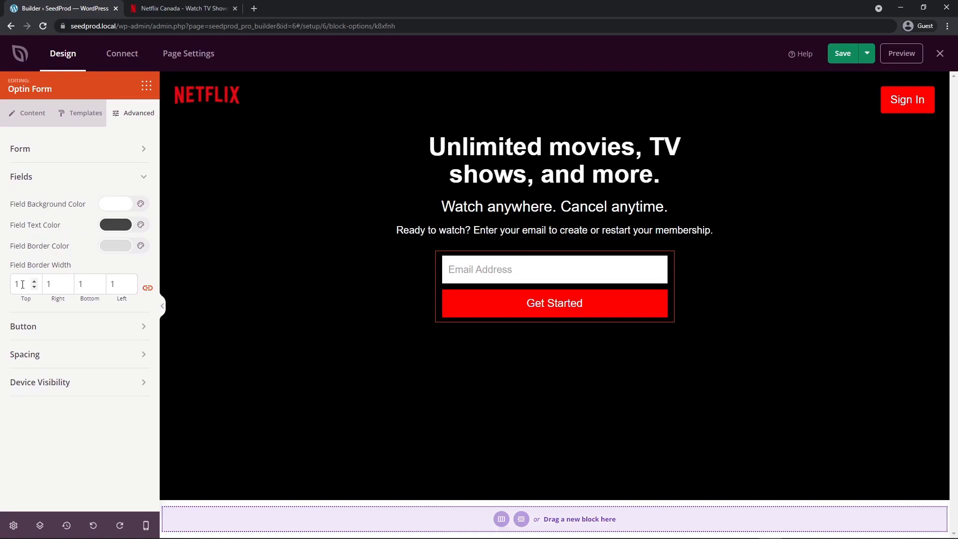
pyautogui.write('0')
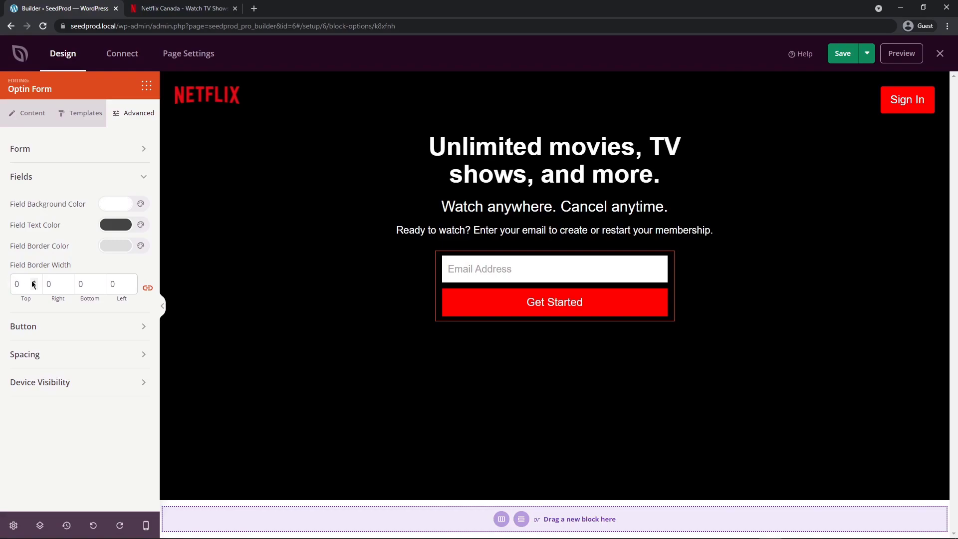
pyautogui.click(143, 178)
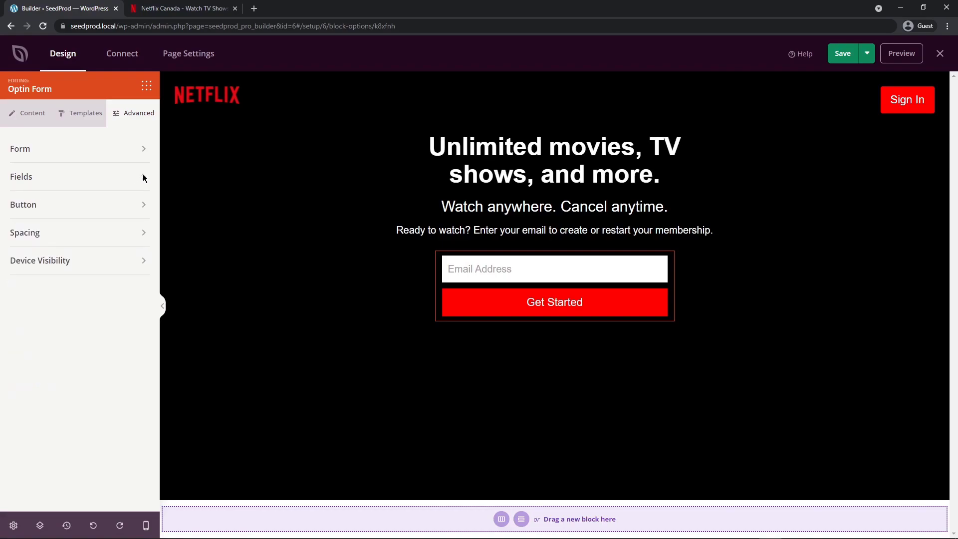
# Check the Get Started button on the Netflix page and add a plain right-pointing chevron icon after the optin button's text
pyautogui.click(143, 205)
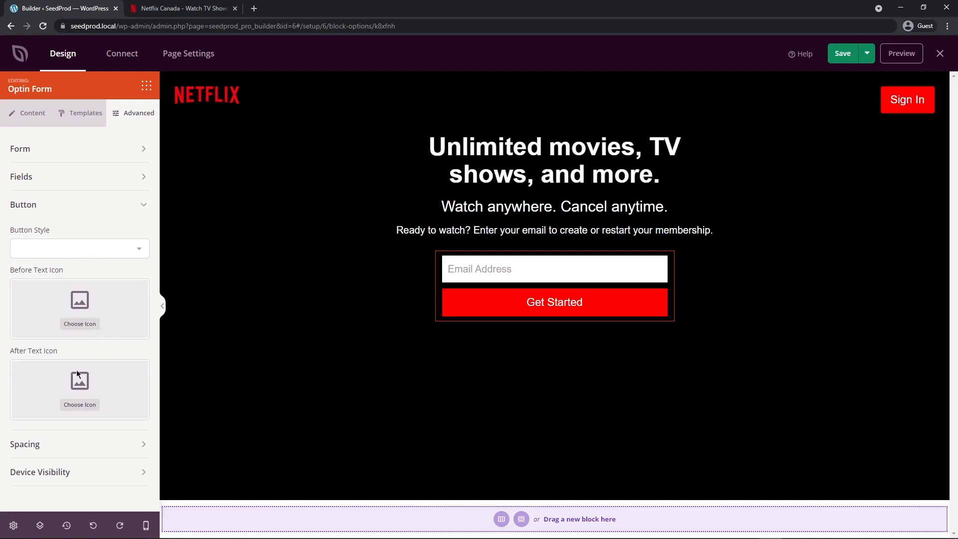
pyautogui.click(182, 9)
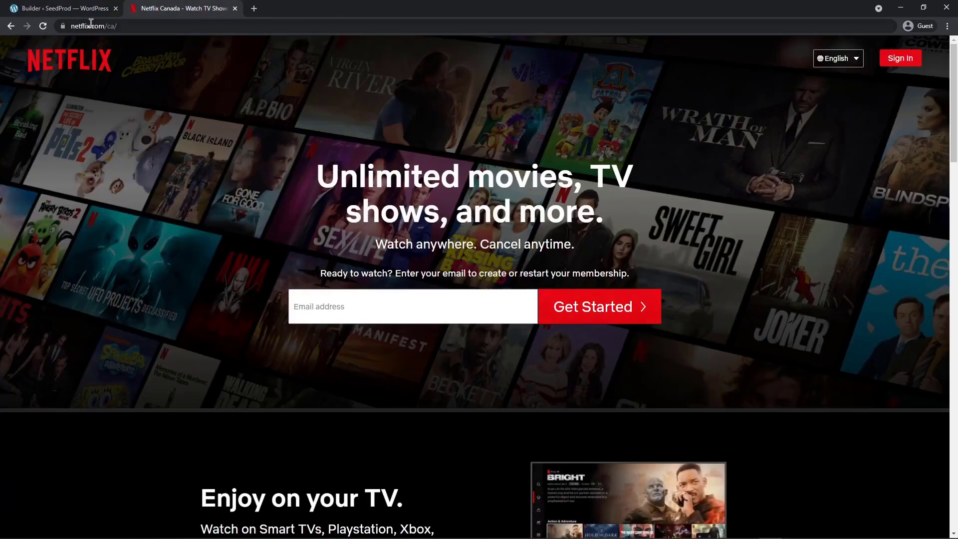
pyautogui.click(88, 9)
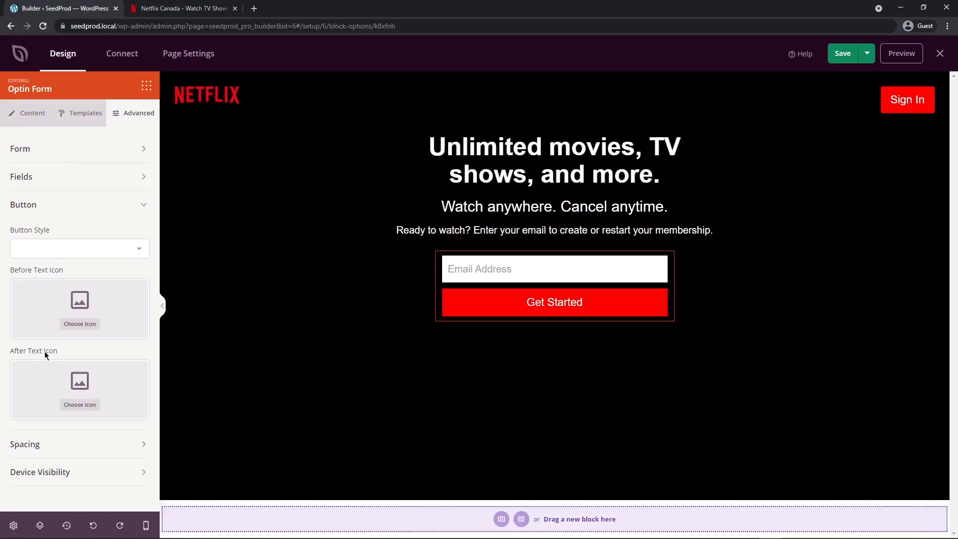
pyautogui.click(86, 408)
pyautogui.click(302, 102)
pyautogui.write('chev')
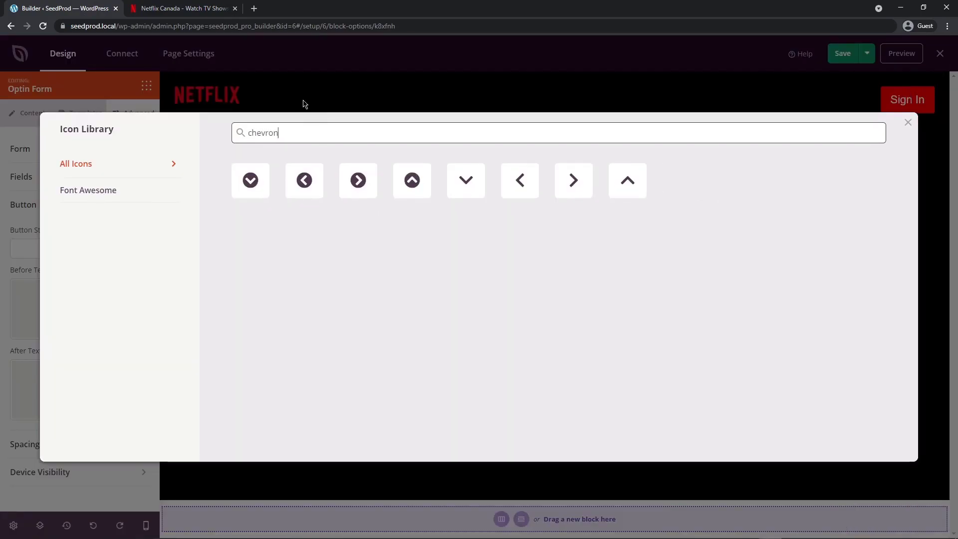
pyautogui.write('ron')
pyautogui.click(578, 189)
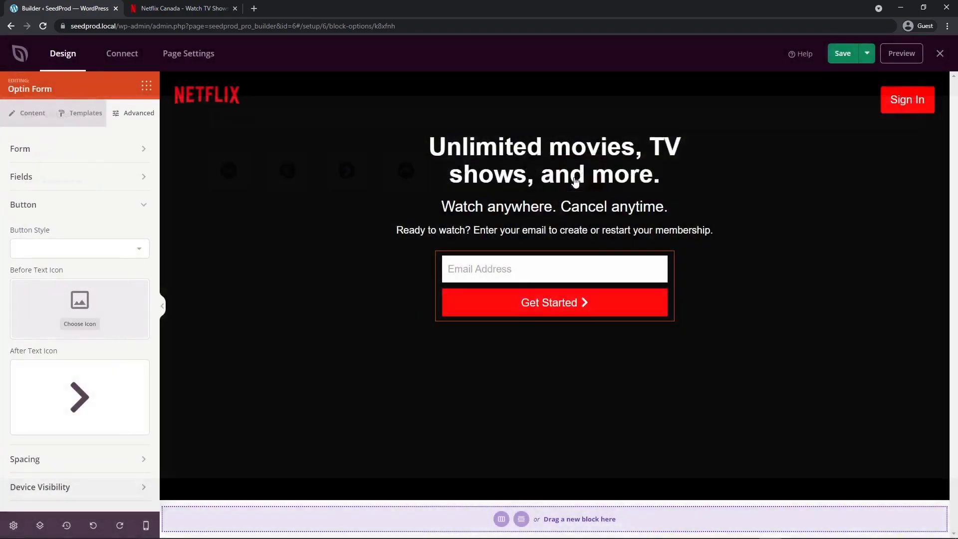
pyautogui.click(146, 87)
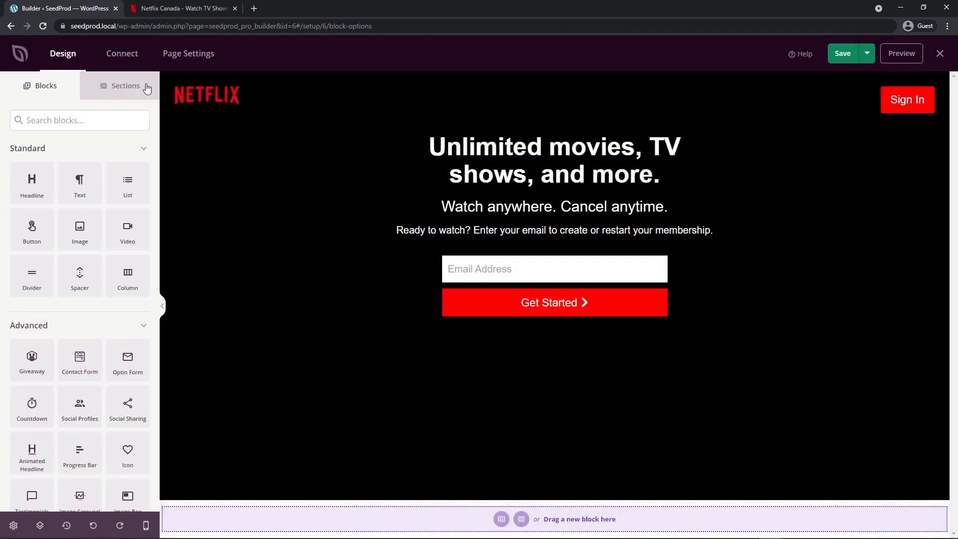
# Check the hero background on the Netflix page and set headerbg.jpg as the background image of the hero section
pyautogui.click(185, 9)
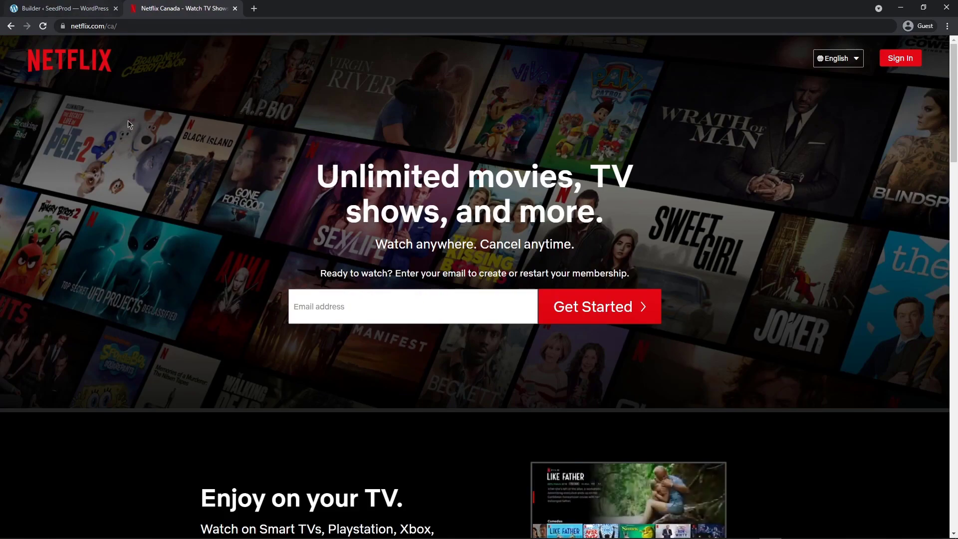
pyautogui.click(65, 8)
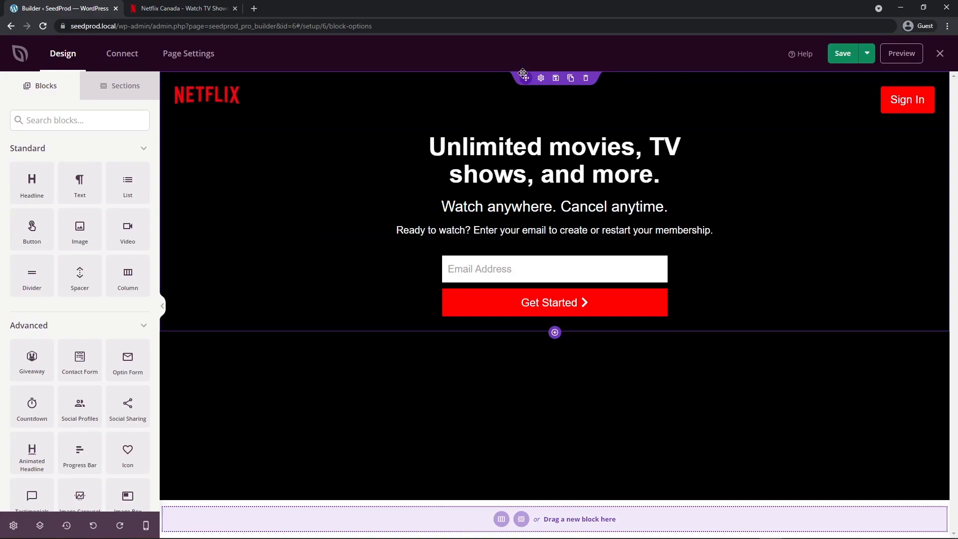
pyautogui.click(540, 79)
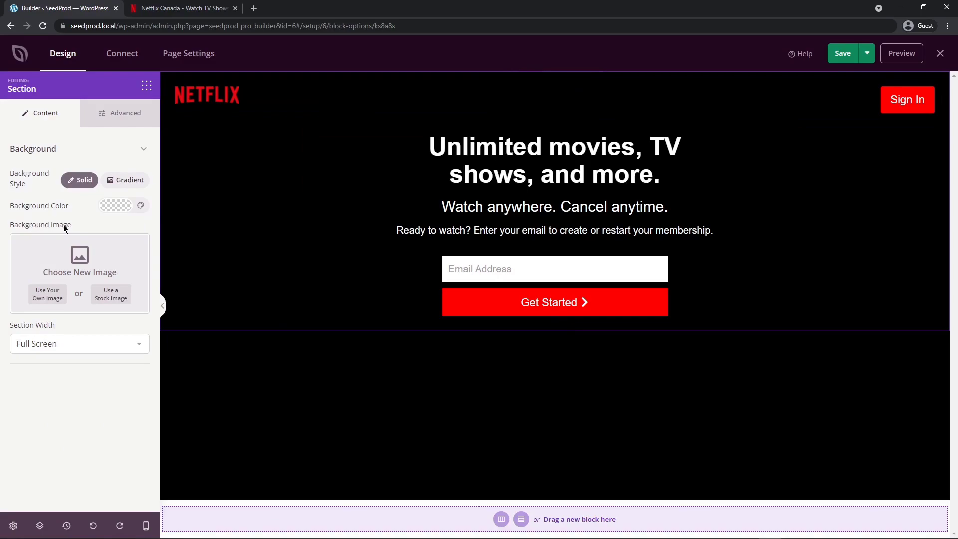
pyautogui.click(49, 293)
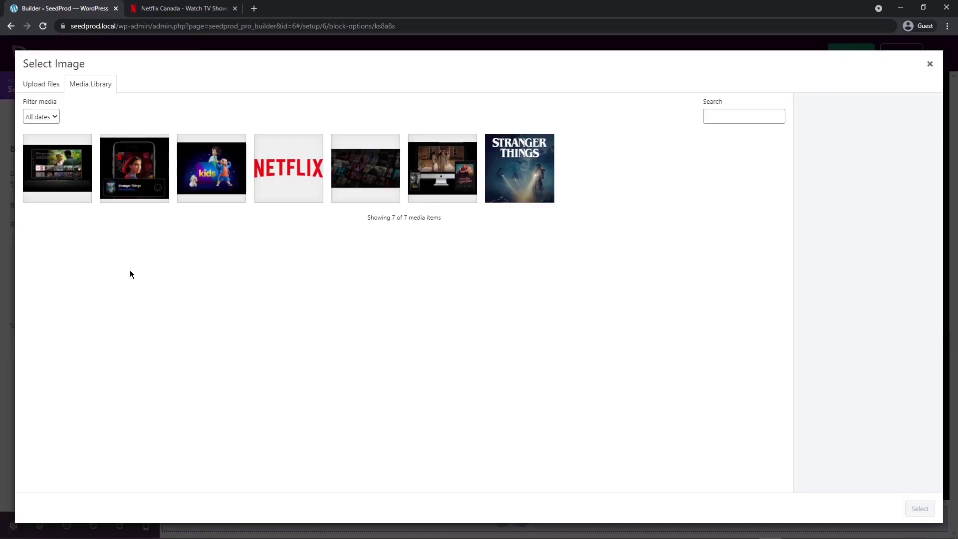
pyautogui.click(366, 175)
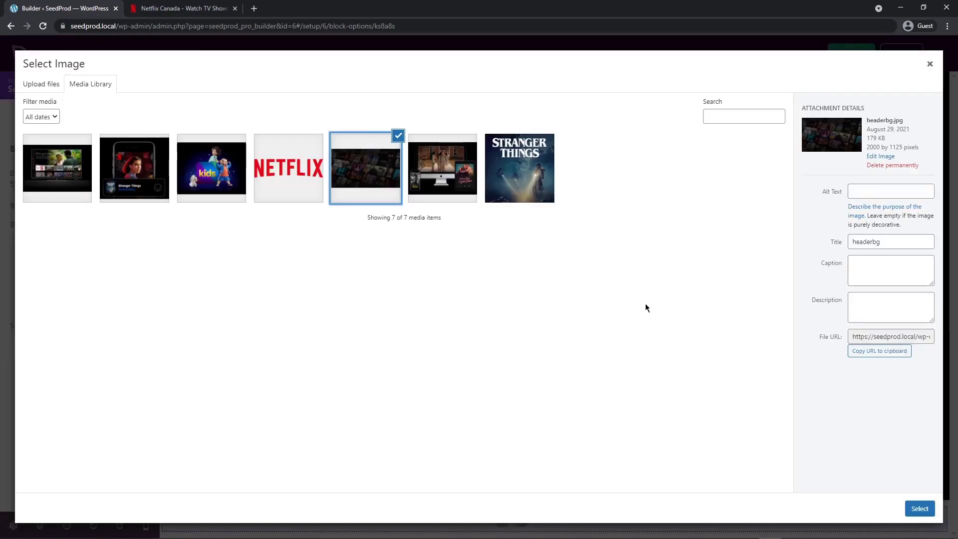
pyautogui.click(920, 508)
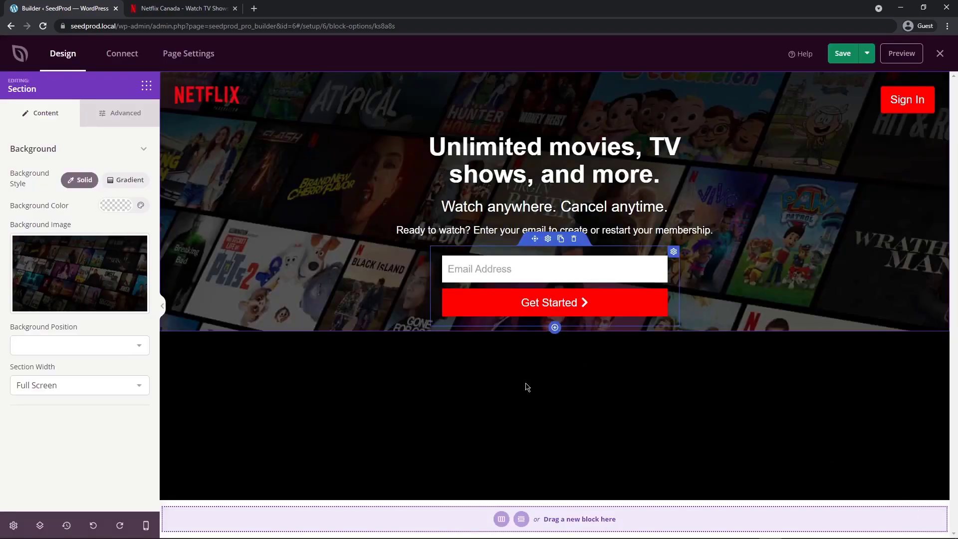
# Set the hero section's background position to 100% Width Top and compare it with the Netflix page
pyautogui.click(138, 346)
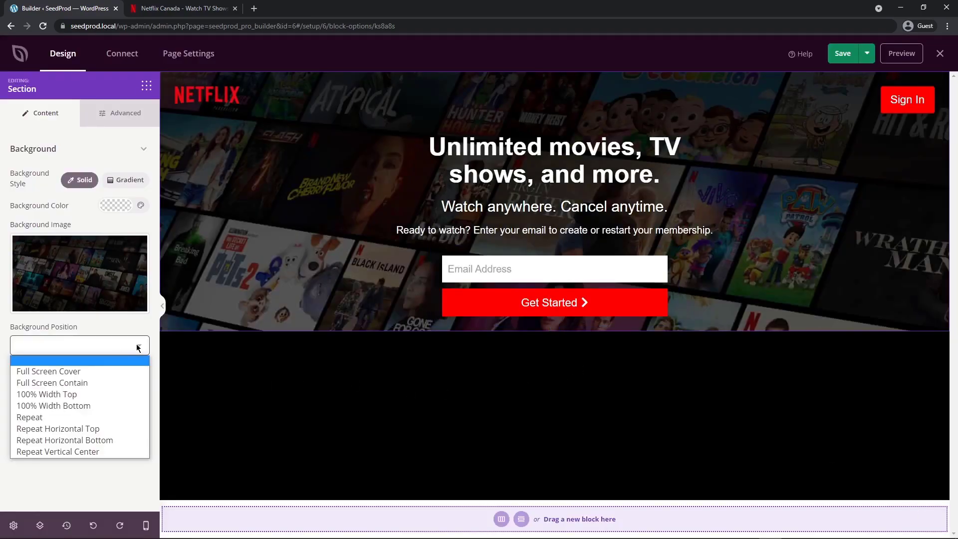
pyautogui.click(58, 394)
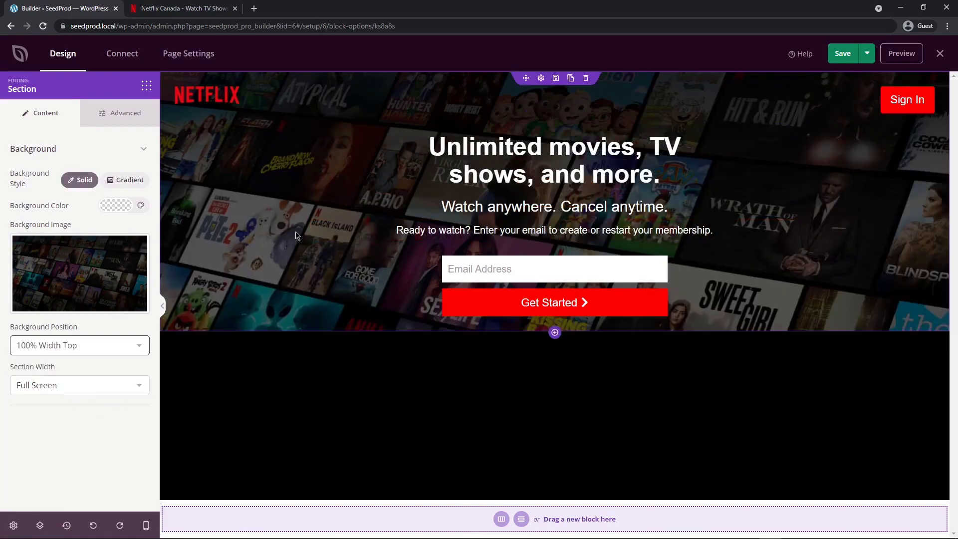
pyautogui.click(164, 8)
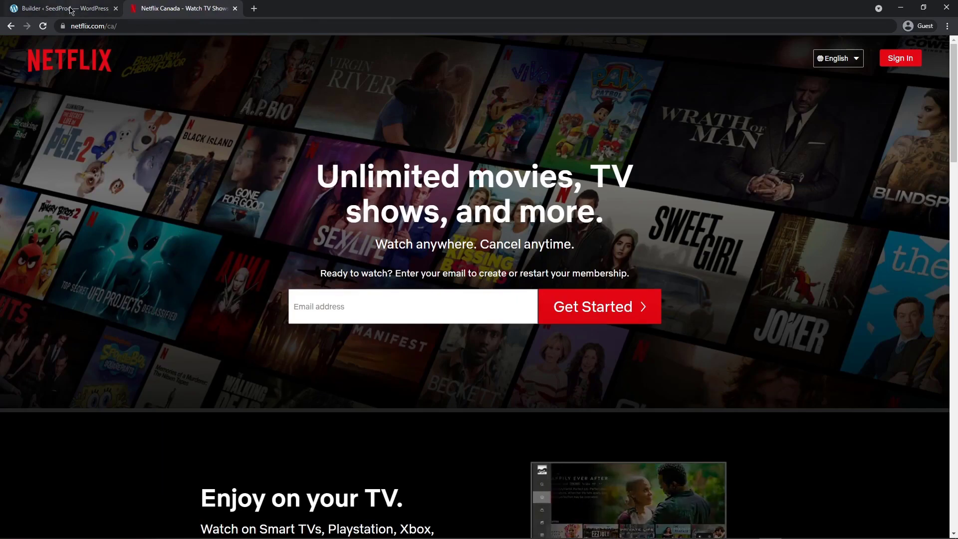
pyautogui.click(70, 9)
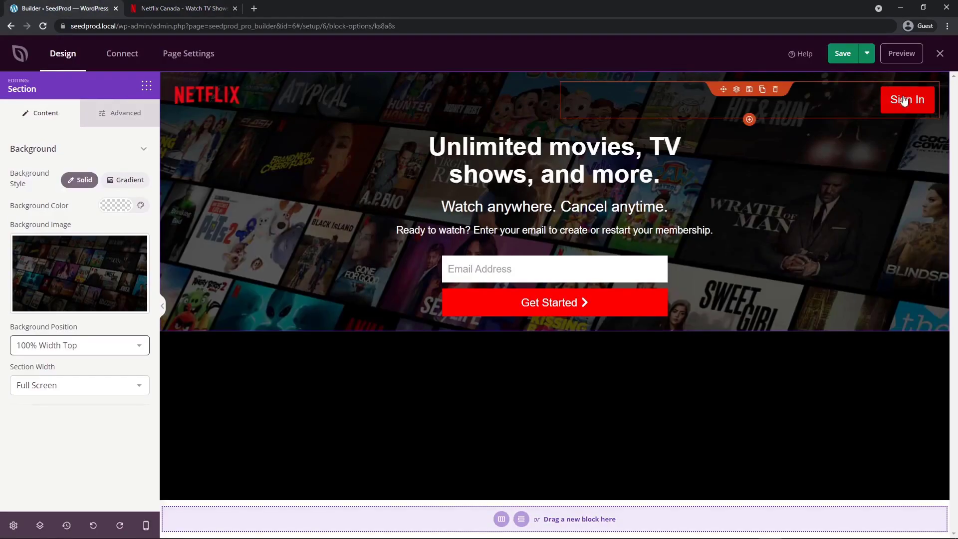
# Change the size of the Sign In button to Medium
pyautogui.click(736, 89)
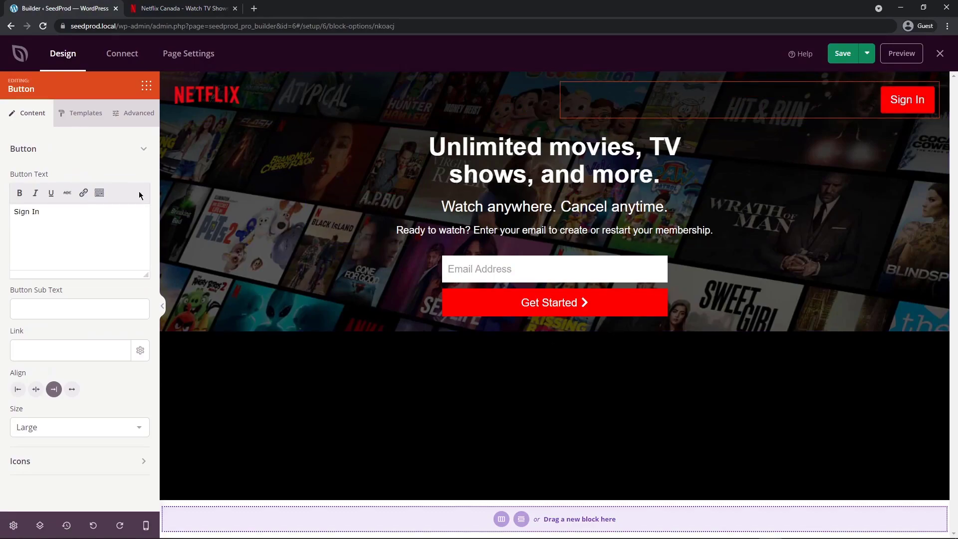
pyautogui.click(61, 426)
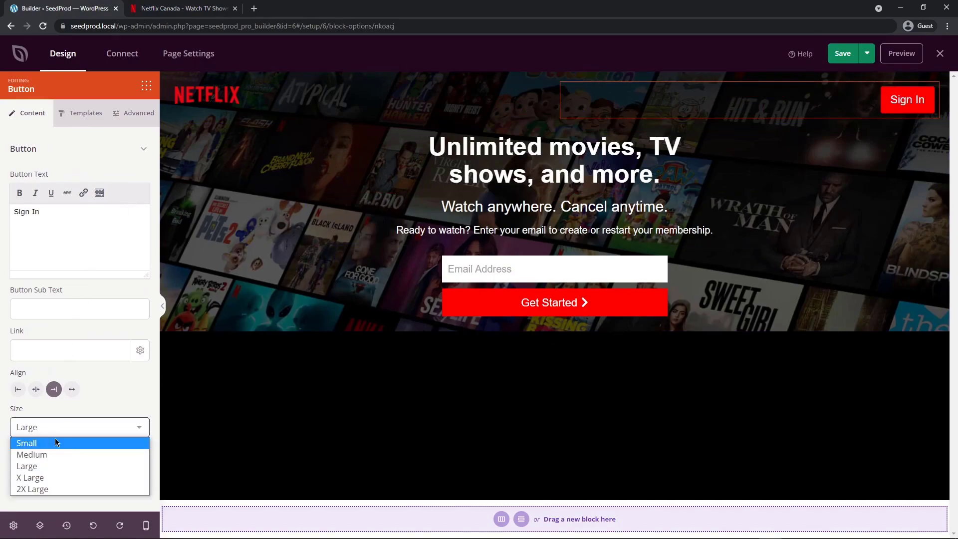
pyautogui.click(53, 453)
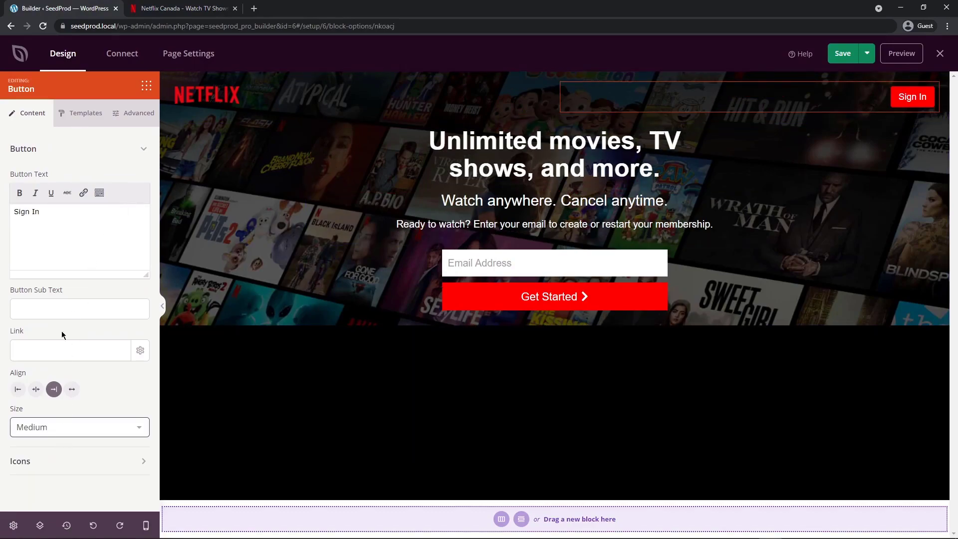
# Set the Sign In button's vertical padding to 10 and horizontal padding to 17, and compare it with the Netflix page
pyautogui.click(137, 114)
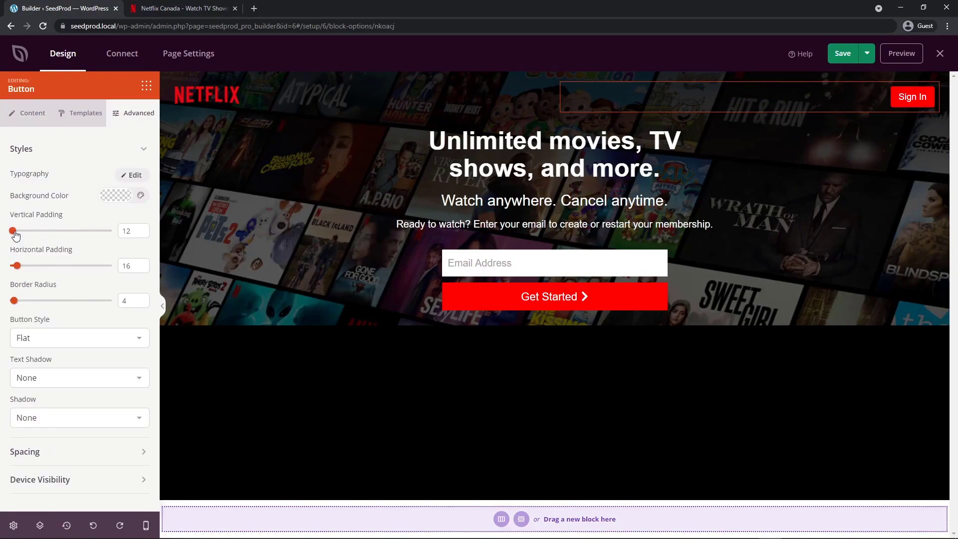
pyautogui.moveTo(15, 234)
pyautogui.mouseDown()
pyautogui.moveTo(66, 234)
pyautogui.moveTo(10, 234)
pyautogui.mouseUp()
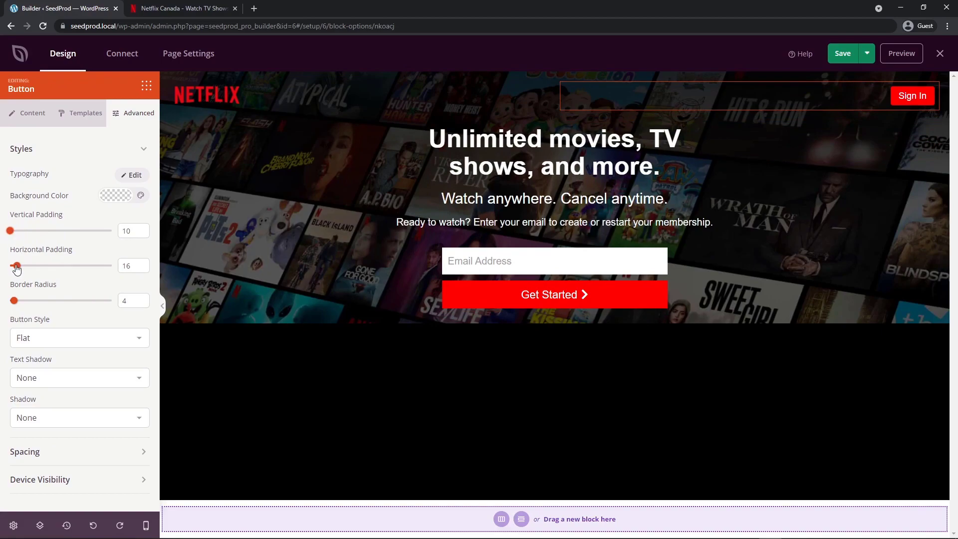
pyautogui.moveTo(18, 269); pyautogui.dragTo(21, 269)
pyautogui.click(170, 10)
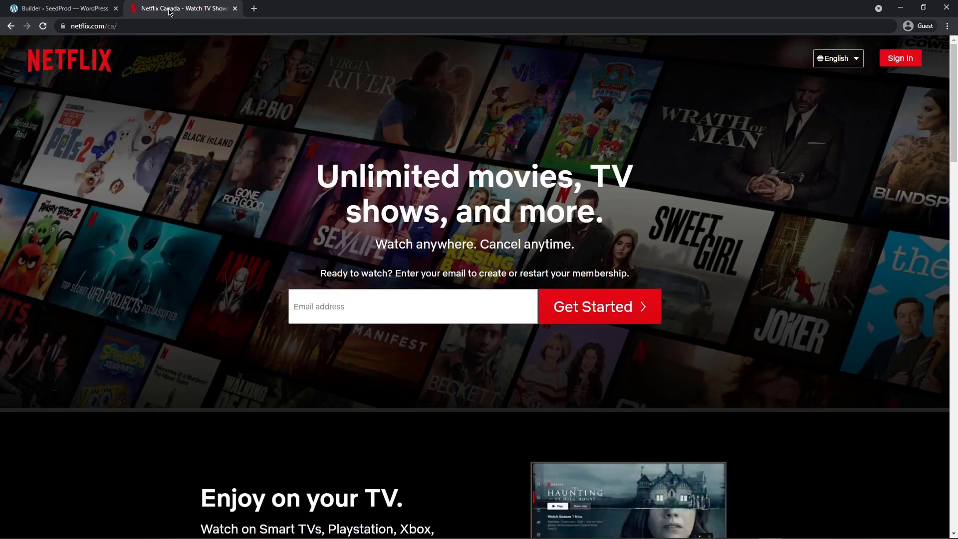
pyautogui.click(68, 8)
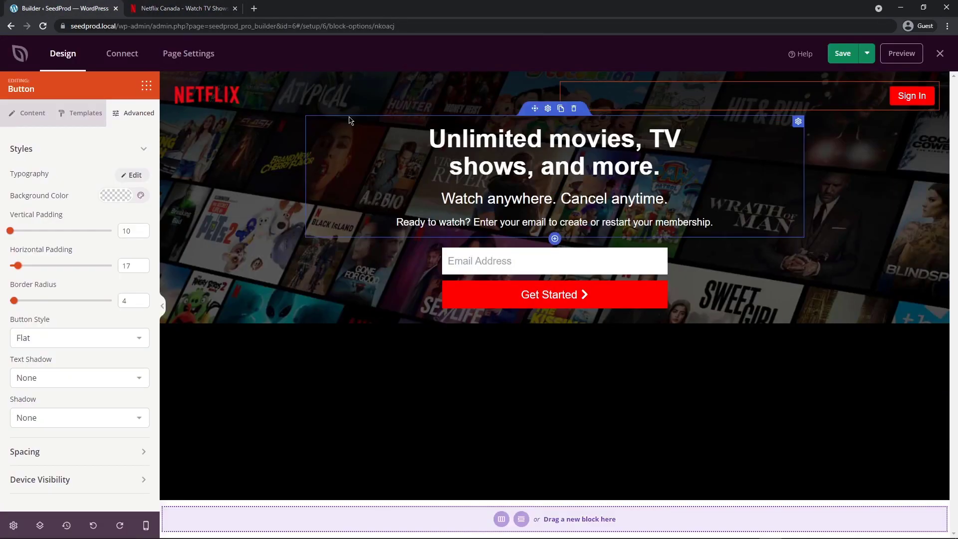
# Compare the hero spacing with the Netflix page and add a Spacer block above the "Unlimited movies, TV shows, and more." headline
pyautogui.click(198, 11)
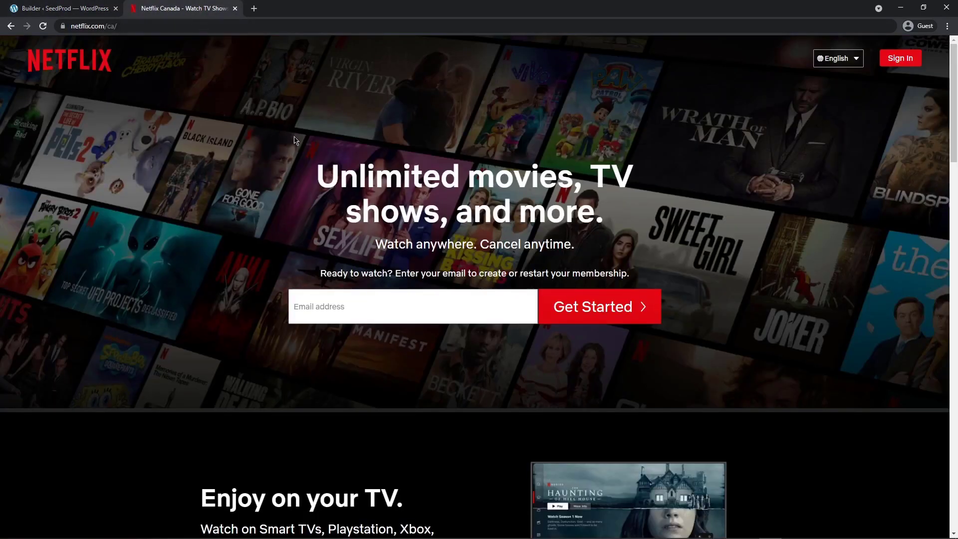
pyautogui.click(92, 10)
pyautogui.click(147, 88)
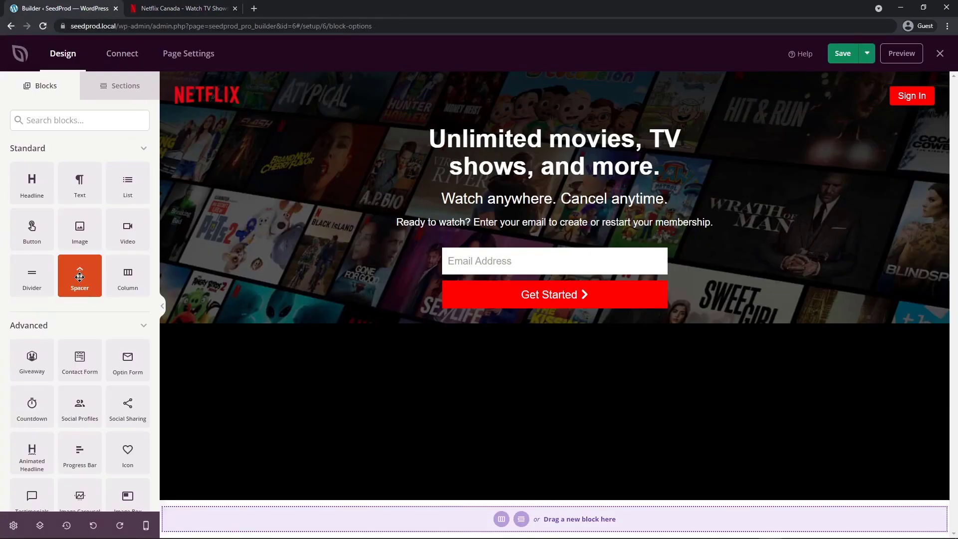
pyautogui.moveTo(232, 272); pyautogui.dragTo(523, 168)
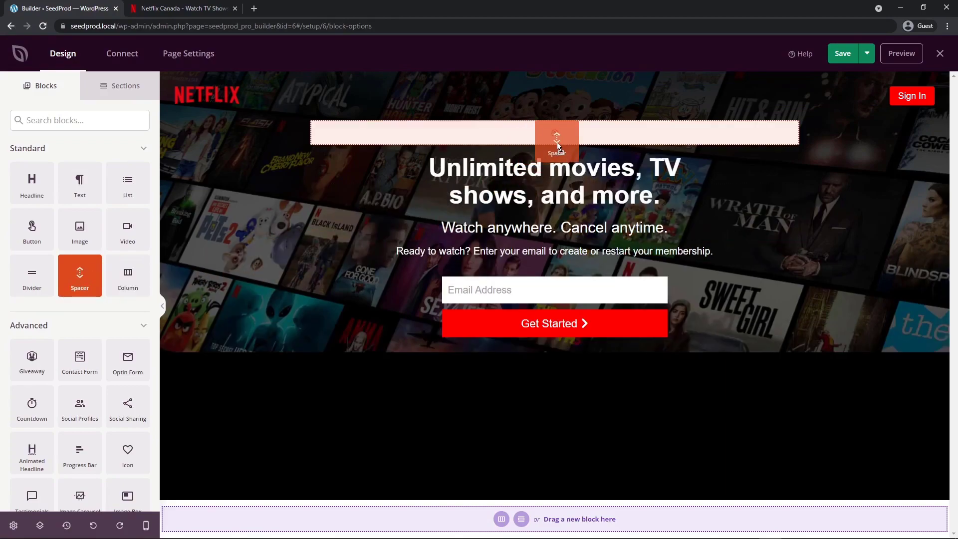
pyautogui.moveTo(573, 139); pyautogui.dragTo(573, 138)
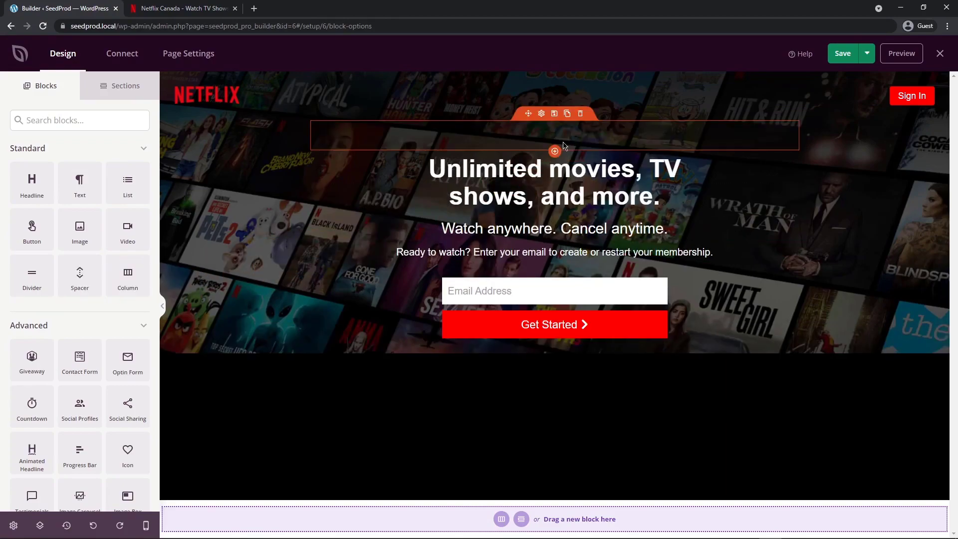
# Set the spacer's height to 100 and place a duplicate of it below the Get Started form
pyautogui.click(542, 115)
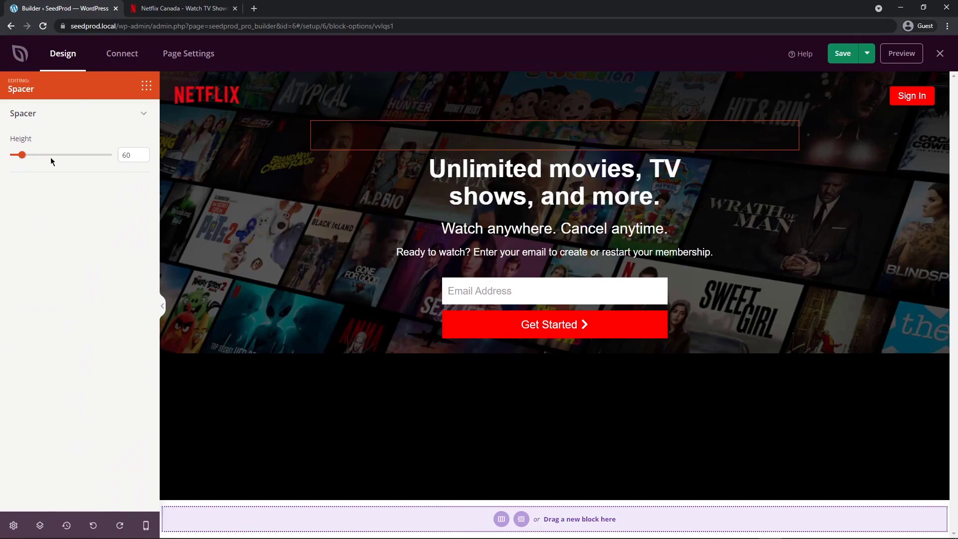
pyautogui.doubleClick(133, 154)
pyautogui.write('100')
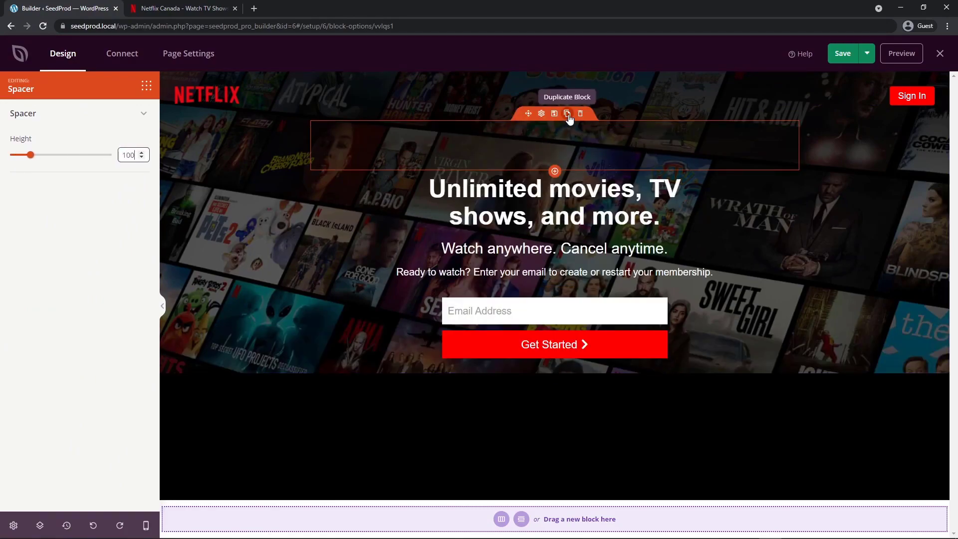
pyautogui.click(567, 114)
pyautogui.moveTo(528, 163); pyautogui.dragTo(553, 374)
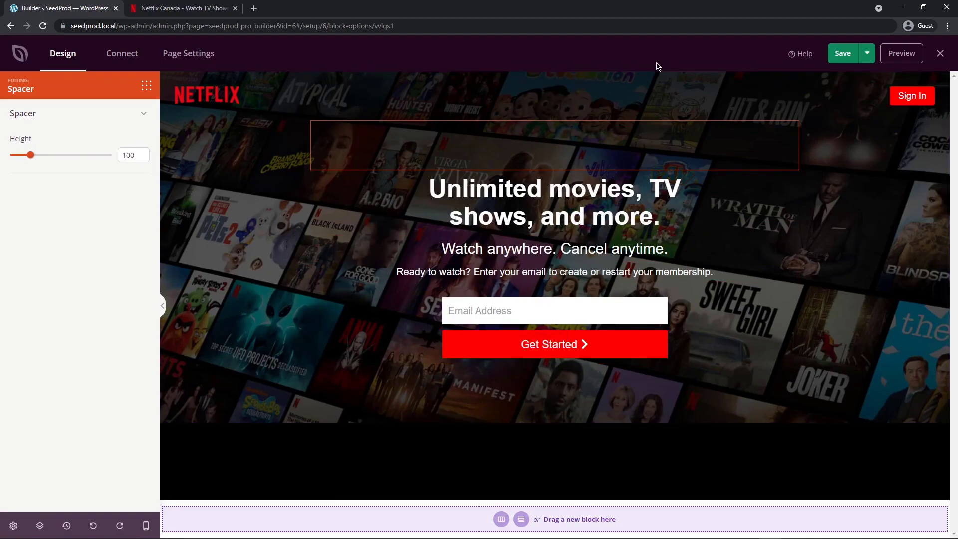
# Set the hero section's border color to #1C1C1C
pyautogui.click(541, 79)
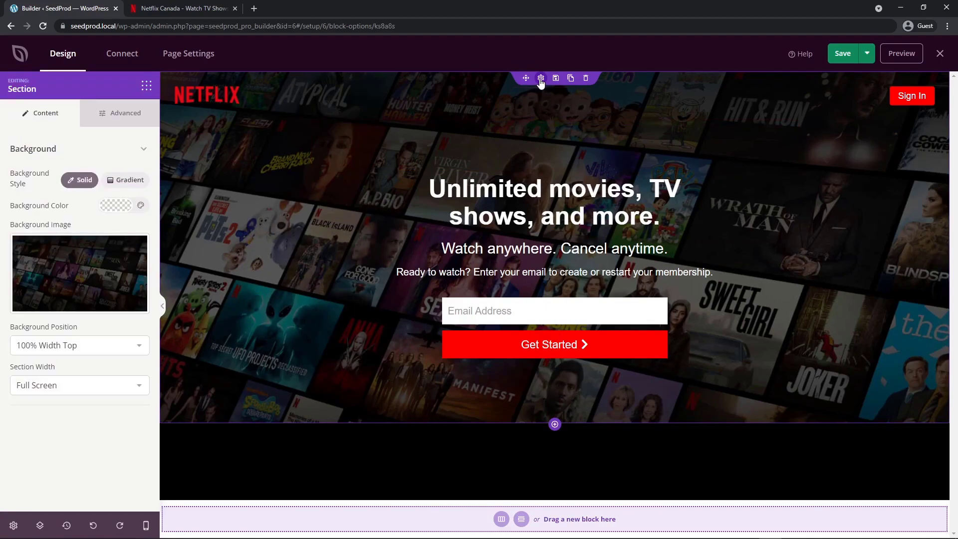
pyautogui.click(138, 115)
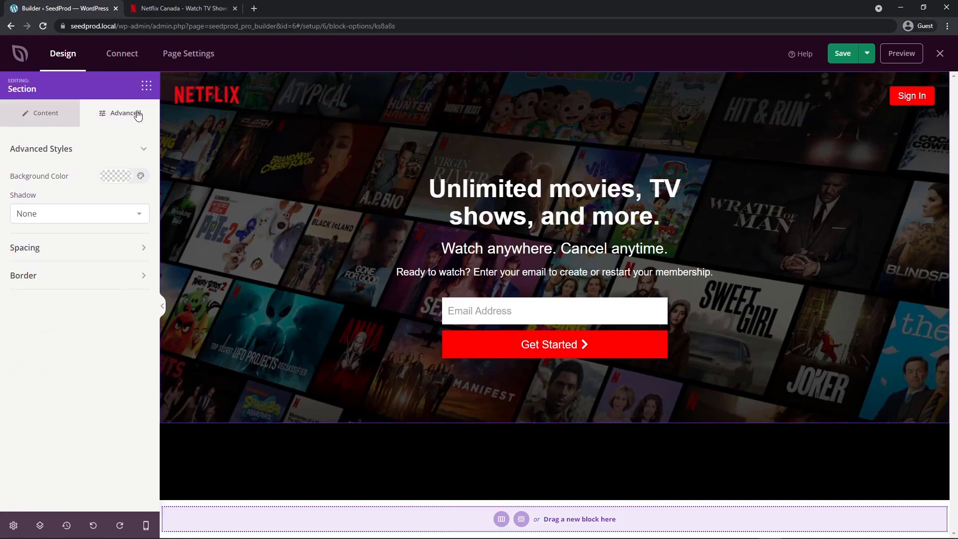
pyautogui.click(144, 276)
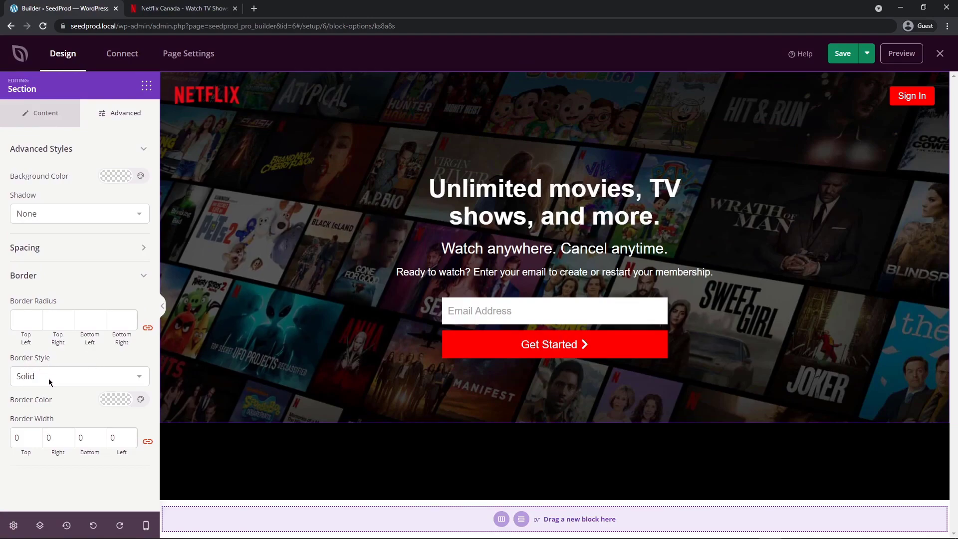
pyautogui.click(110, 401)
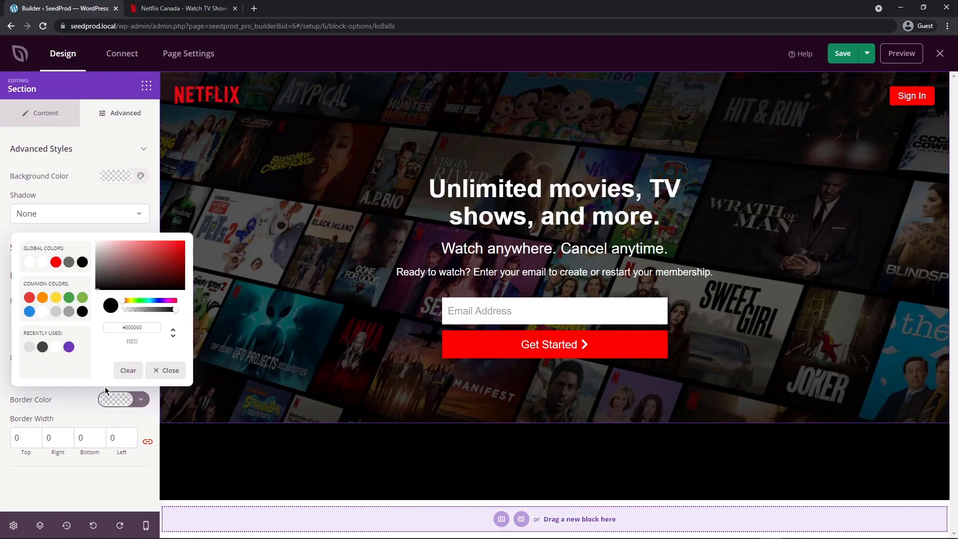
pyautogui.click(43, 348)
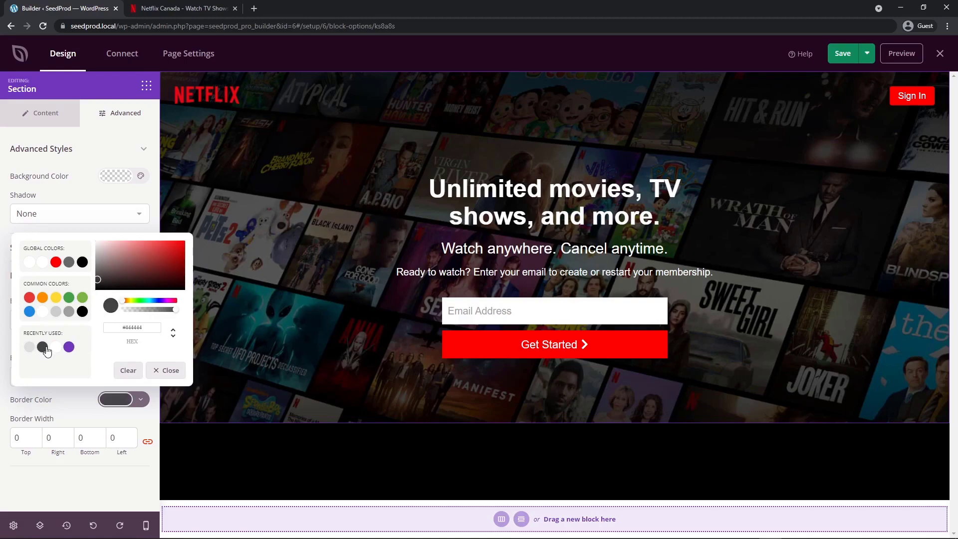
pyautogui.doubleClick(134, 327)
pyautogui.write('1C1C1C')
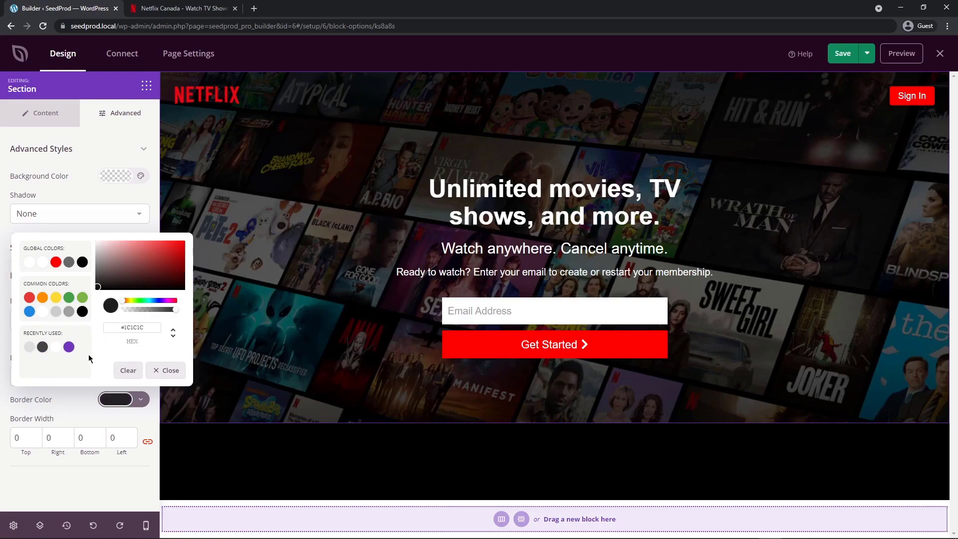
pyautogui.click(166, 370)
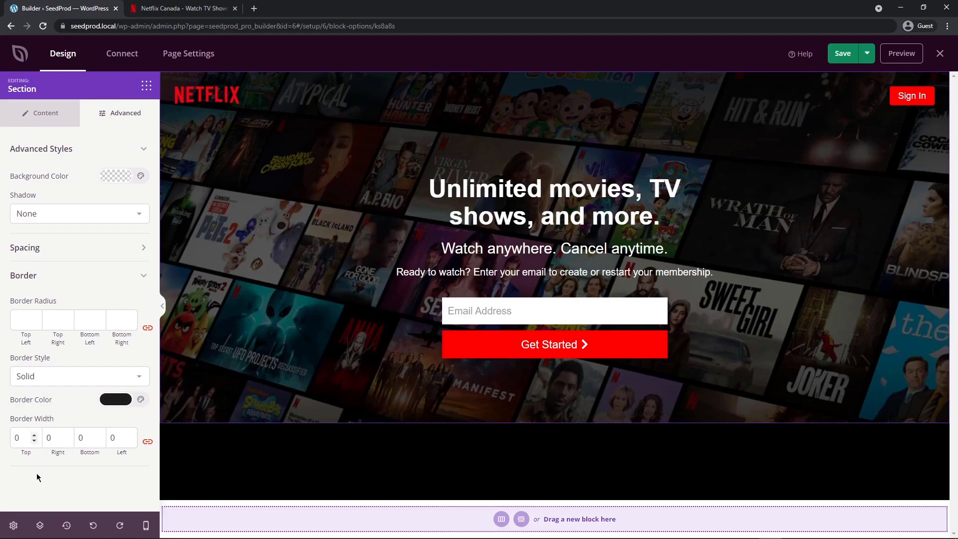
# Unlink the hero section's border widths, set only the bottom width to 8, and compare it with the Netflix page
pyautogui.write('1')
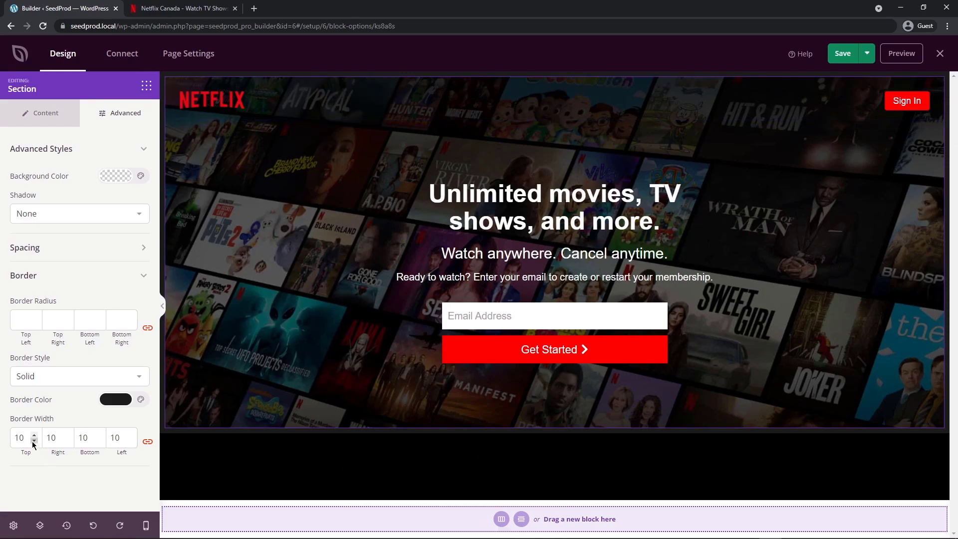
pyautogui.press('BackSpace')
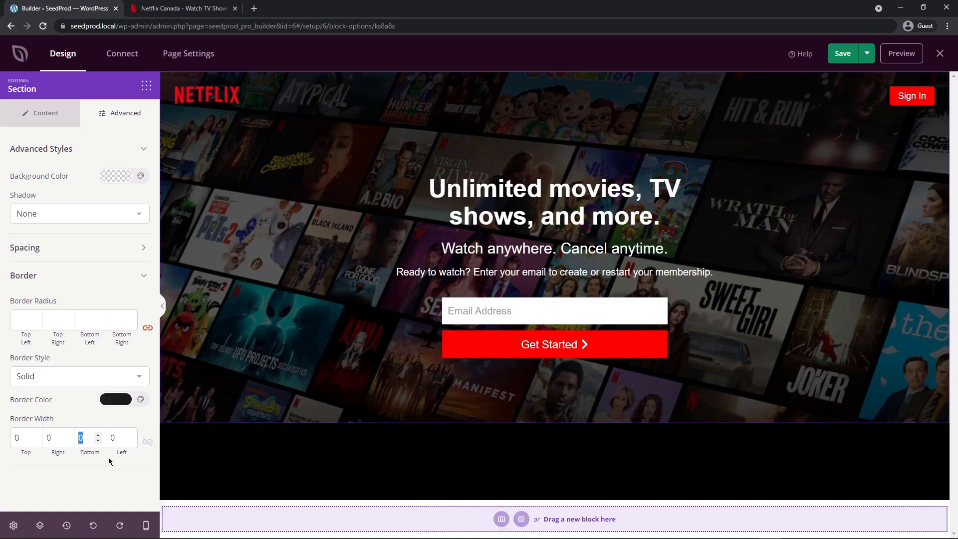
pyautogui.write('8')
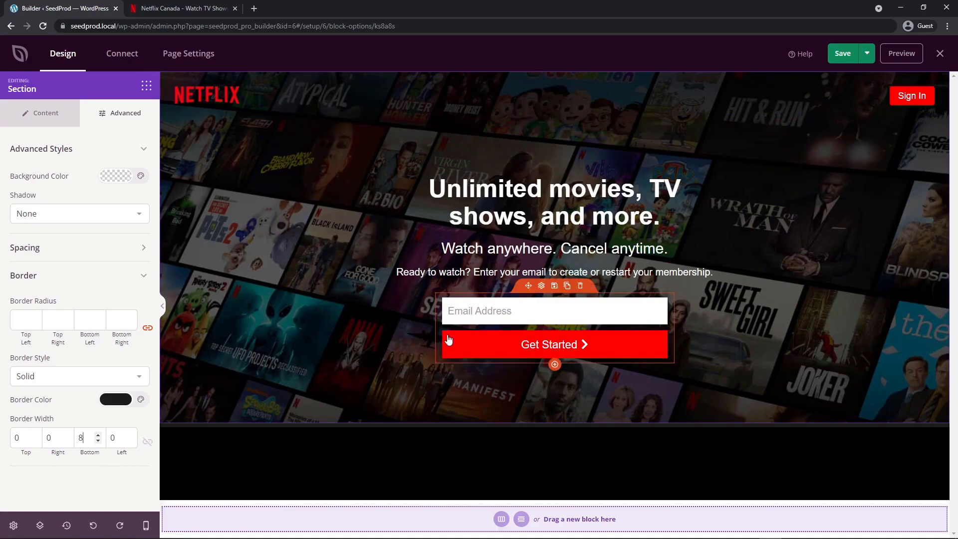
pyautogui.click(189, 14)
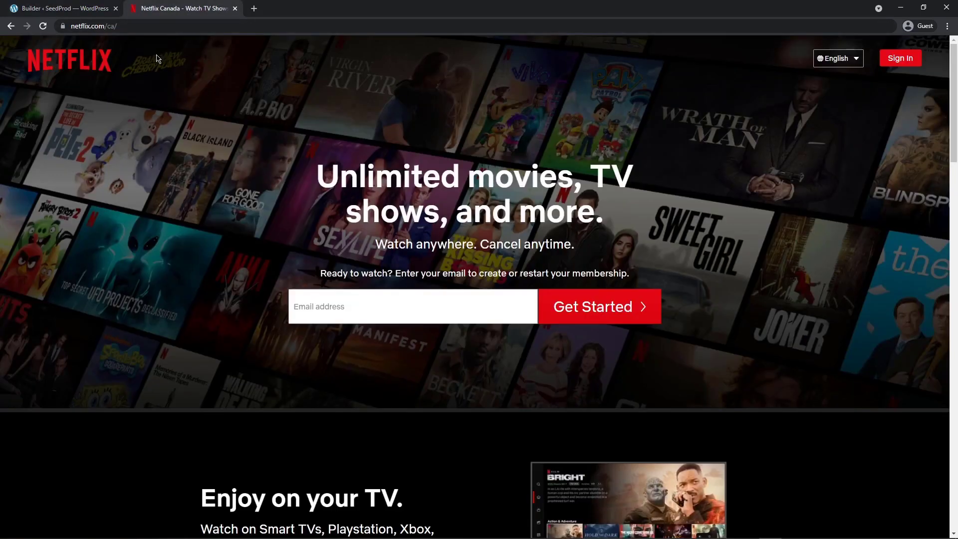
pyautogui.scroll(-4, 954, 111)
pyautogui.moveTo(954, 111)
pyautogui.mouseDown()
pyautogui.moveTo(948, 296)
pyautogui.moveTo(938, 110)
pyautogui.mouseUp()
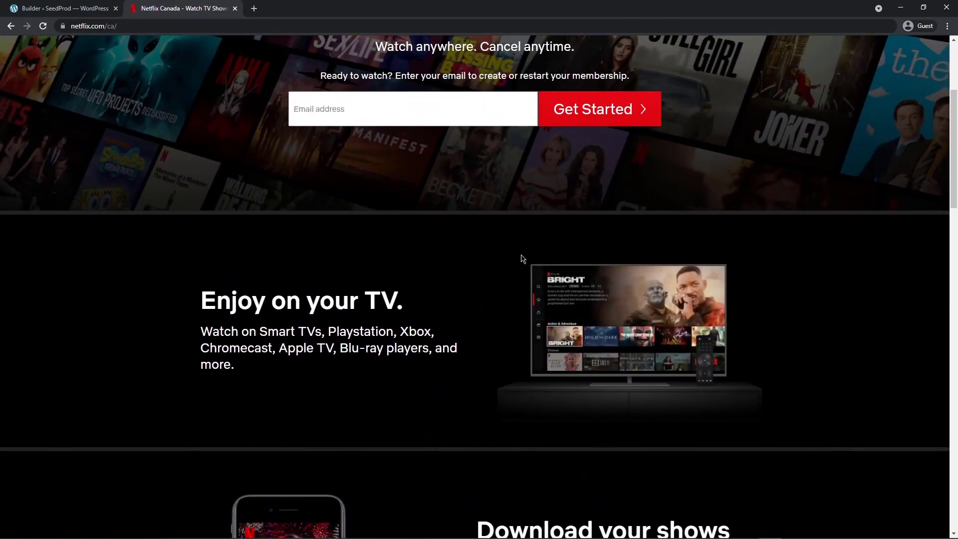
pyautogui.click(62, 9)
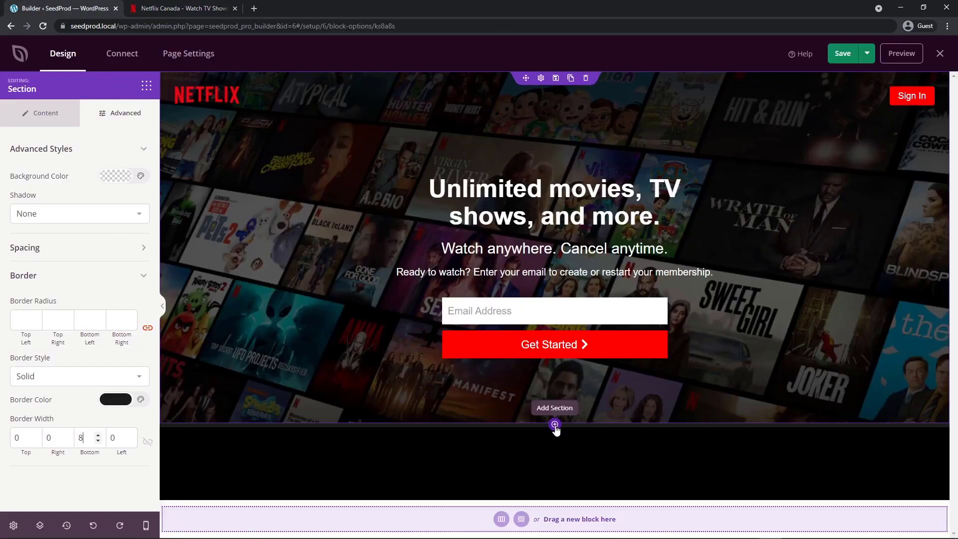
# Add a new section below the hero, check the Netflix page's layout, and give it two columns with a wider first column
pyautogui.click(555, 425)
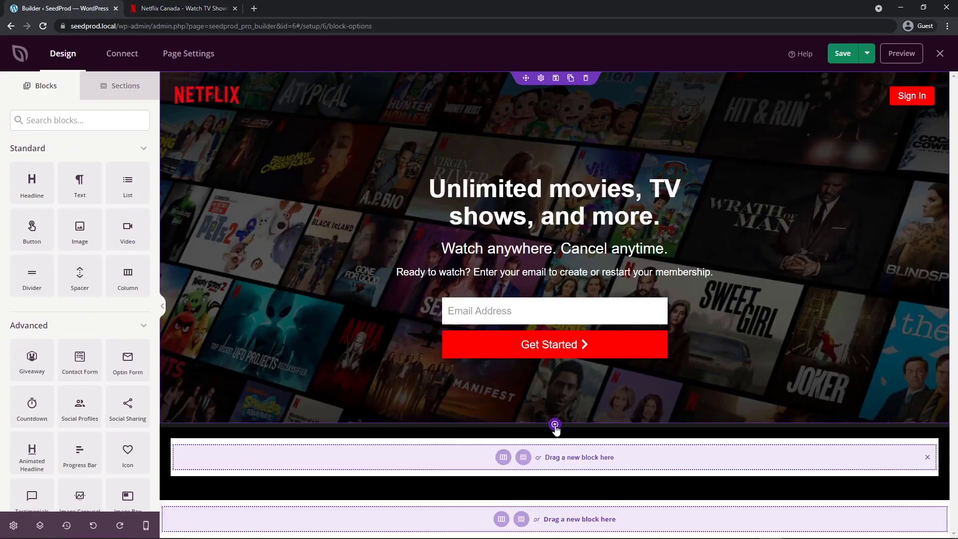
pyautogui.click(503, 457)
pyautogui.scroll(-1, 502, 458)
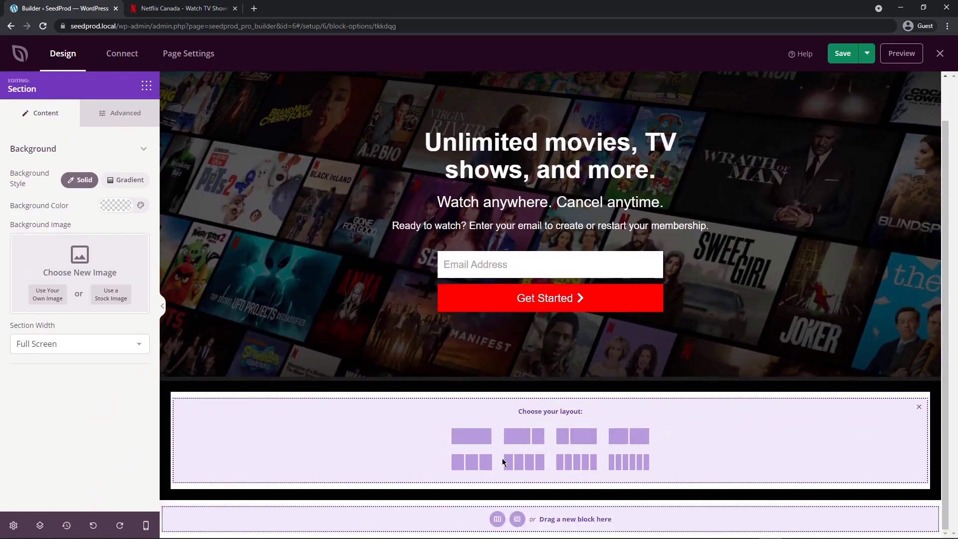
pyautogui.click(195, 9)
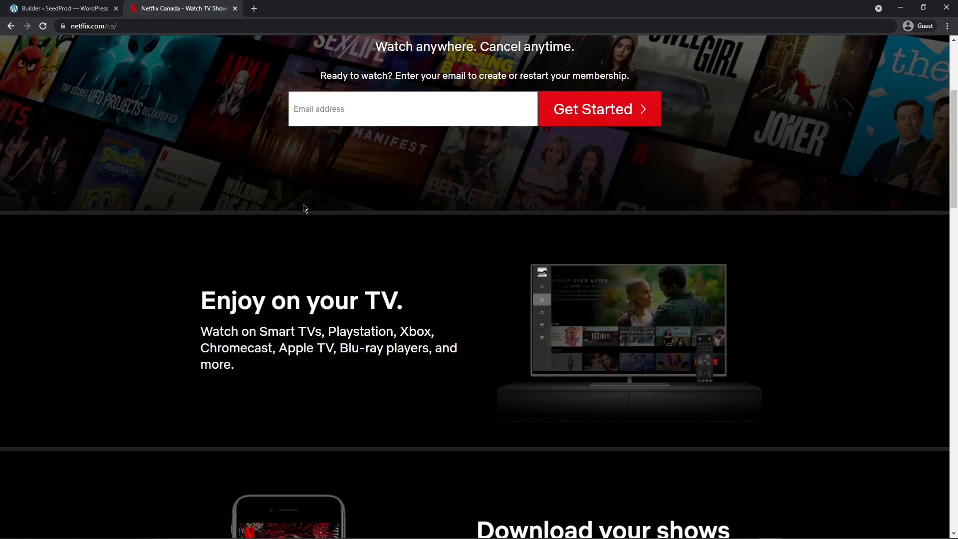
pyautogui.scroll(-3, 287, 317)
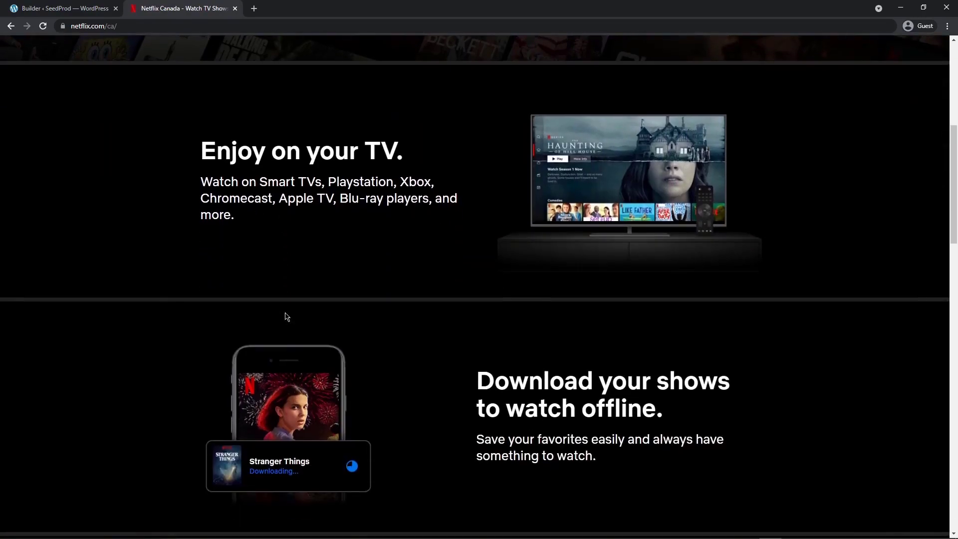
pyautogui.click(65, 8)
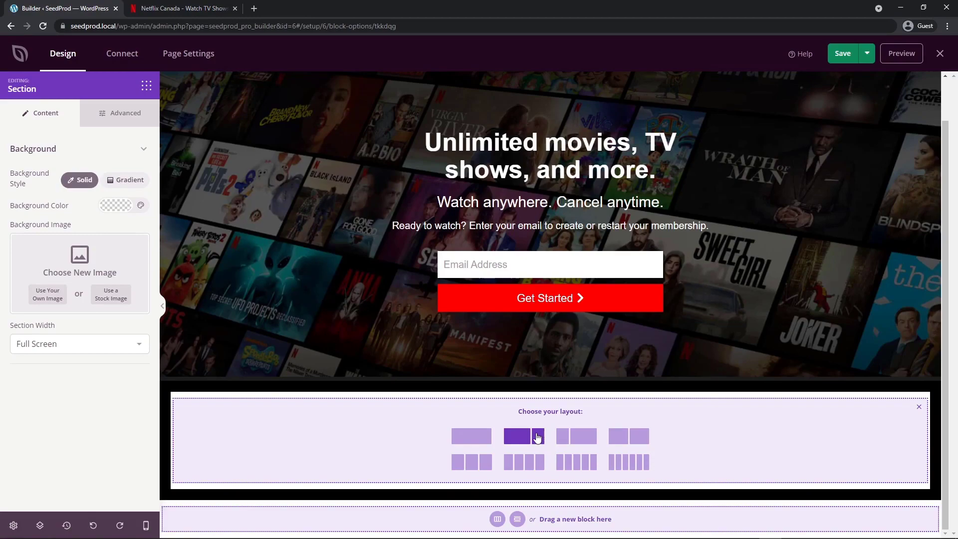
pyautogui.click(525, 438)
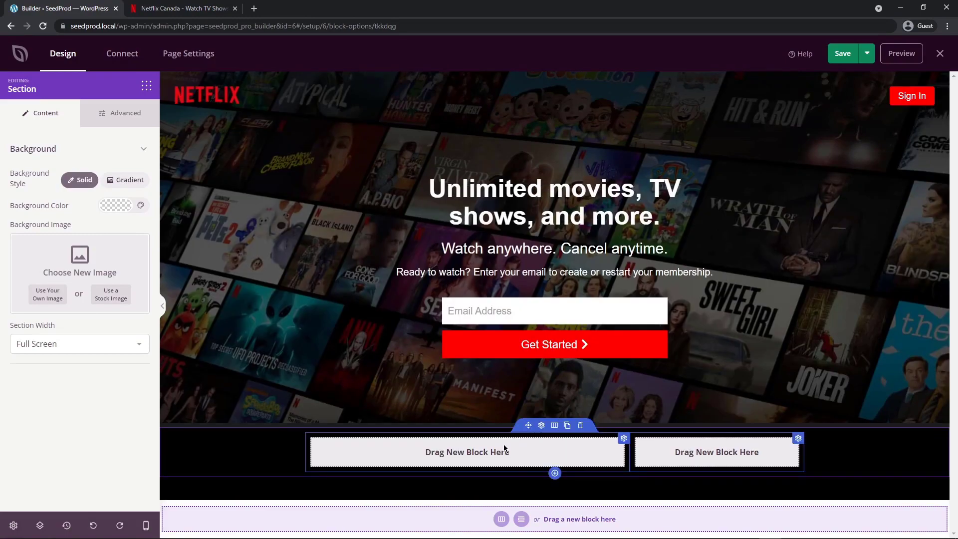
# Check the heading and description of the Netflix page's download section and add two stacked Headline blocks to the new section's wider column
pyautogui.hotkey('ctrl', 'Tab')
pyautogui.scroll(-3, 511, 344)
pyautogui.moveTo(477, 231); pyautogui.dragTo(667, 271)
pyautogui.click(609, 310)
pyautogui.moveTo(477, 284); pyautogui.dragTo(581, 306)
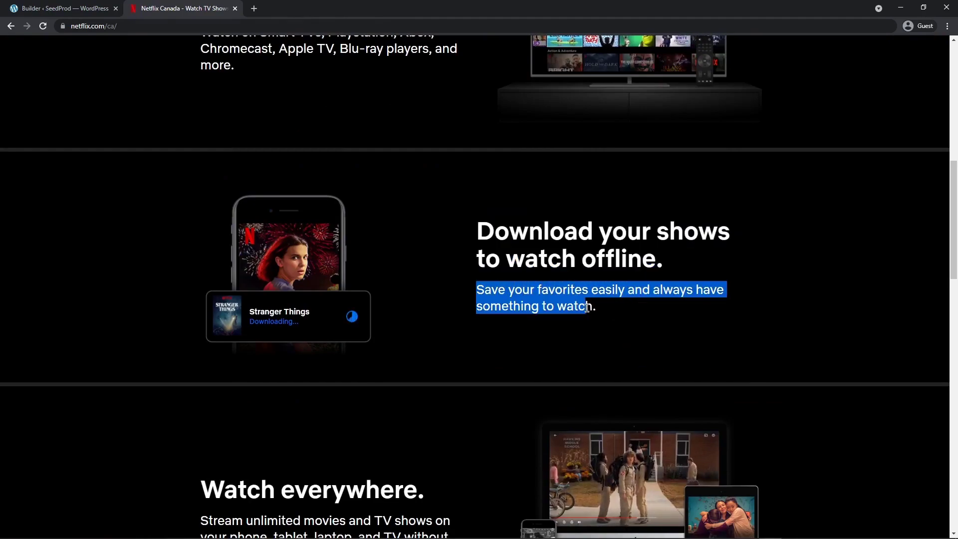
pyautogui.click(611, 312)
pyautogui.click(78, 9)
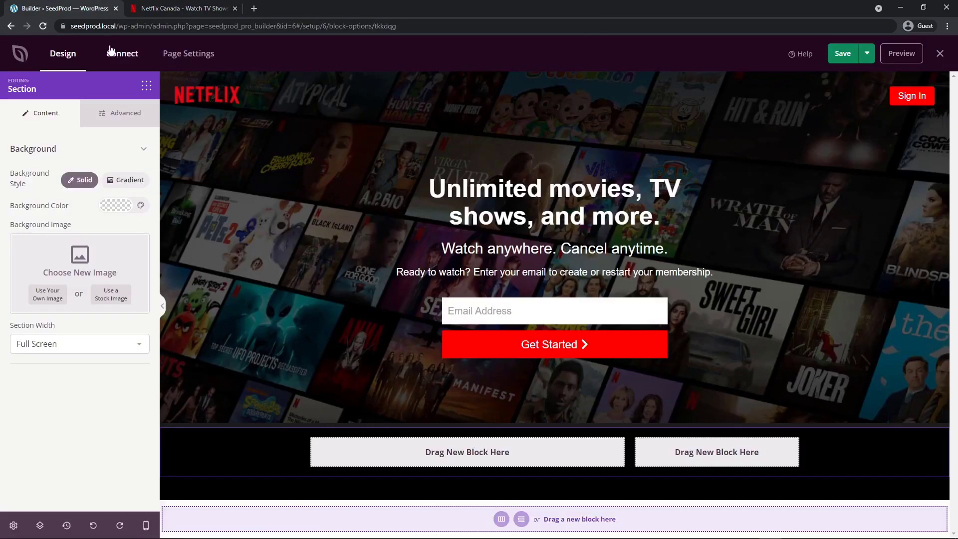
pyautogui.click(146, 87)
pyautogui.moveTo(23, 186); pyautogui.dragTo(465, 449)
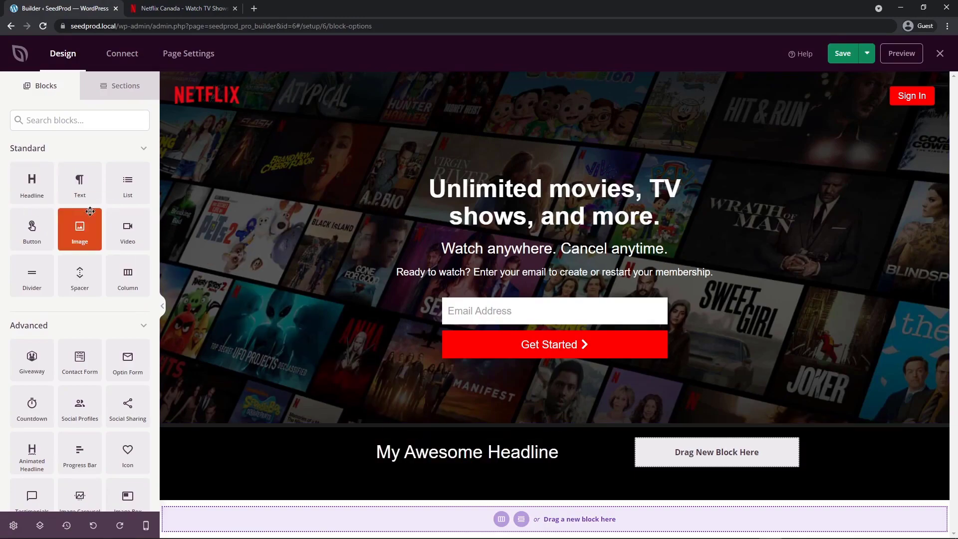
pyautogui.moveTo(30, 185); pyautogui.dragTo(477, 473)
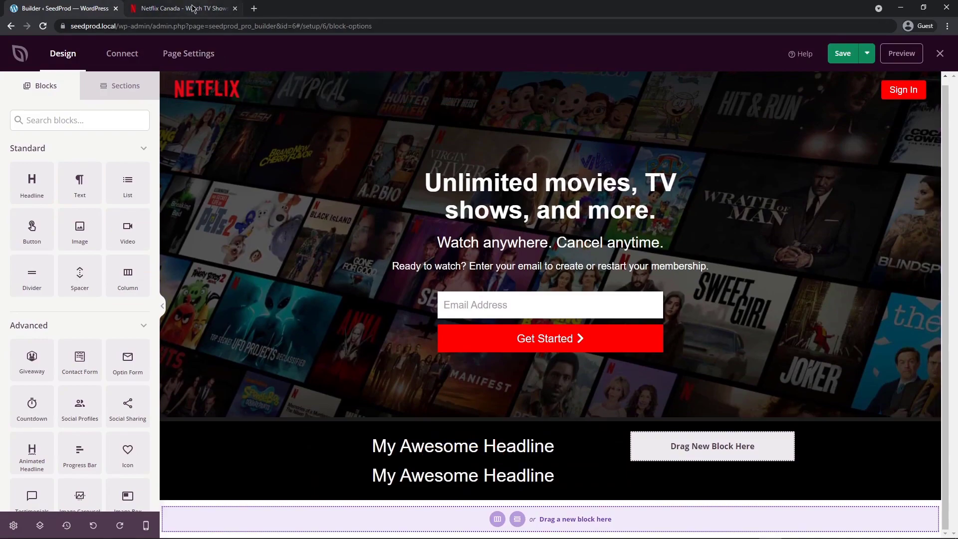
# Left-align the first headline in the new section and replace its text with "Enjoy on your TV." copied from the Netflix page
pyautogui.click(450, 425)
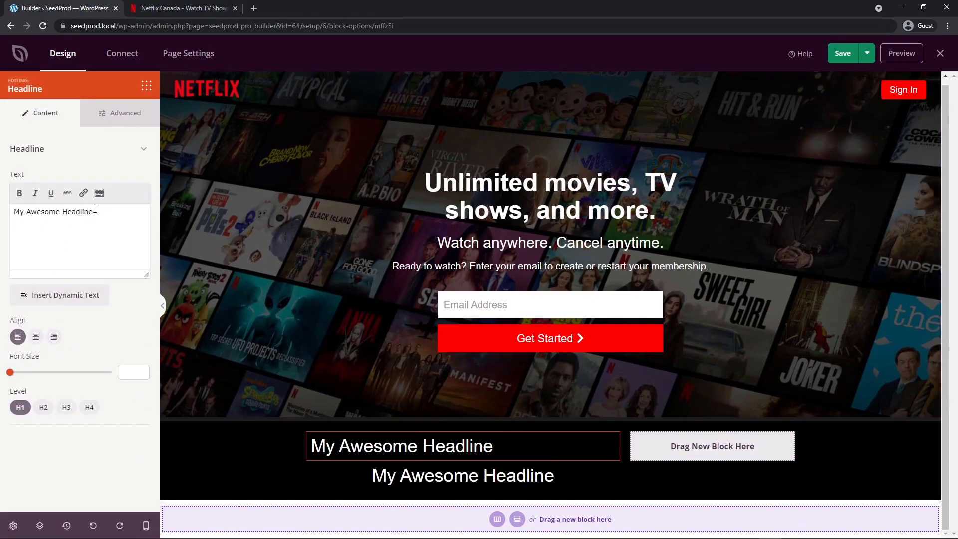
pyautogui.click(180, 9)
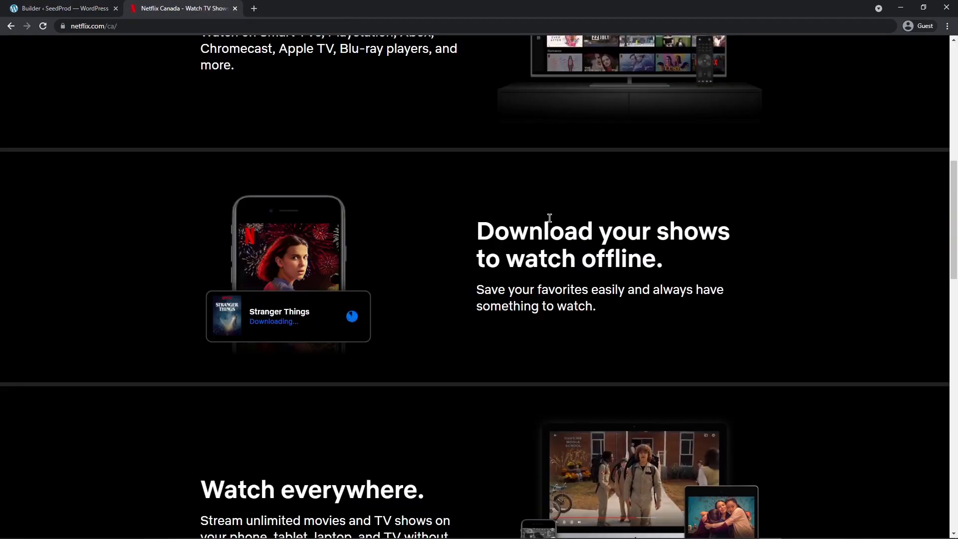
pyautogui.scroll(4, 424, 172)
pyautogui.moveTo(405, 201); pyautogui.dragTo(197, 201)
pyautogui.rightClick(243, 191)
pyautogui.click(255, 198)
pyautogui.click(102, 8)
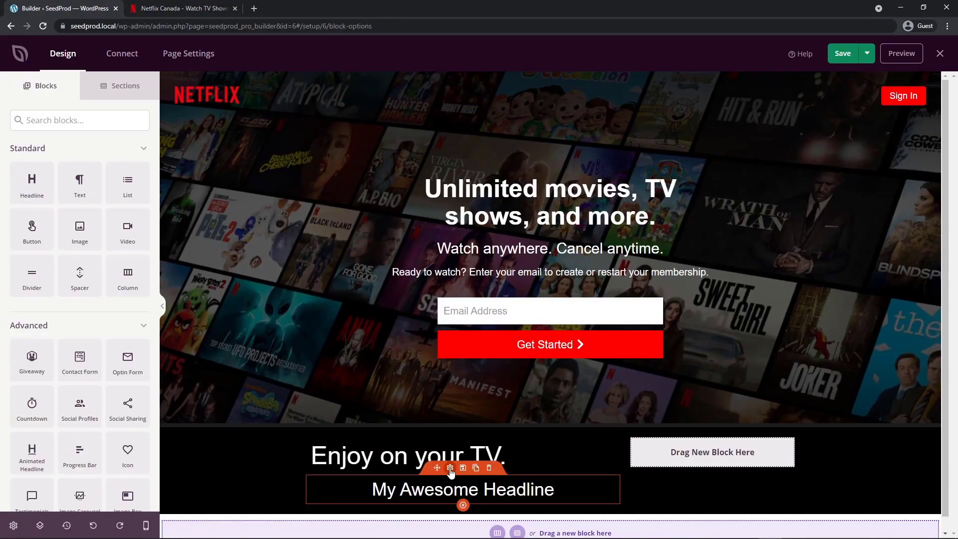
# Set the level of the second headline, below "Enjoy on your TV.", to H2
pyautogui.click(450, 468)
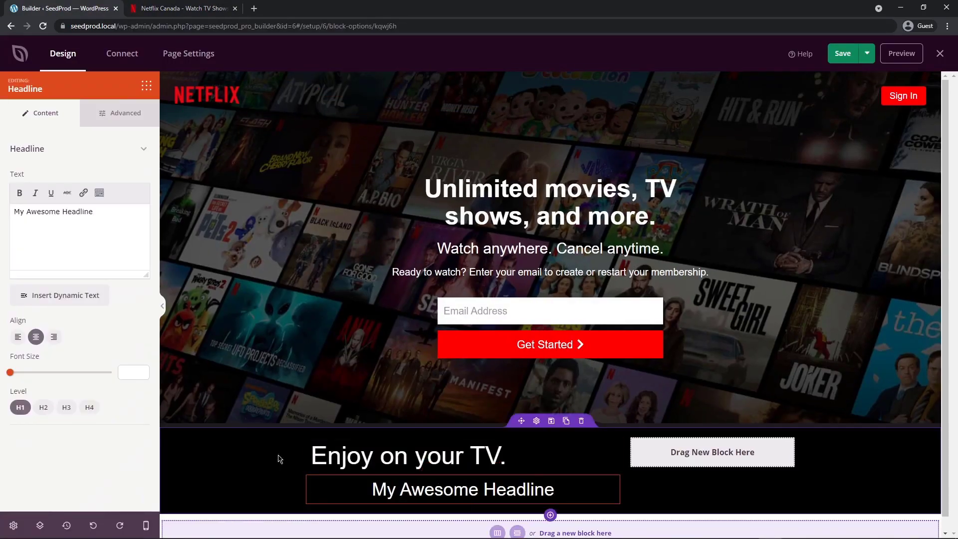
pyautogui.click(44, 408)
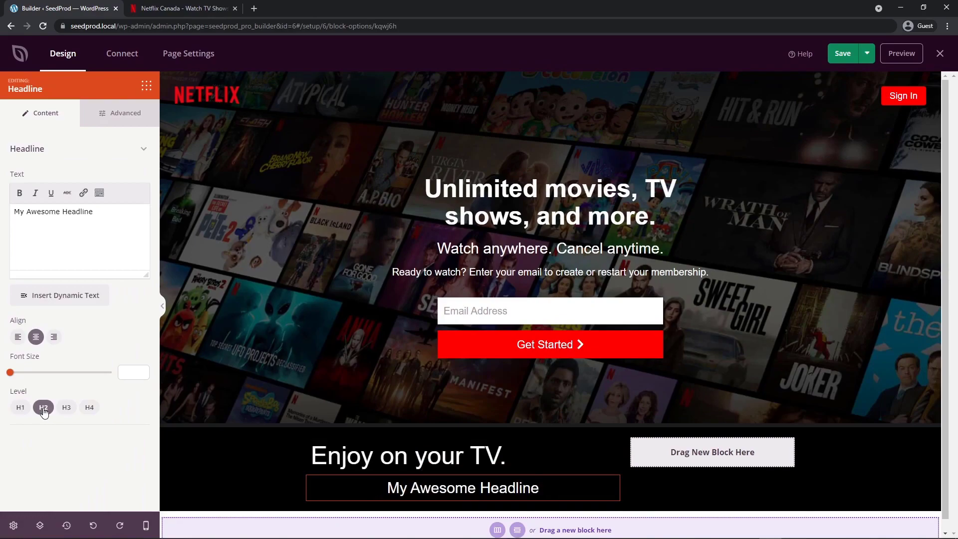
# Left-align the second headline, below "Enjoy on your TV.", and set its font size to 30
pyautogui.click(17, 338)
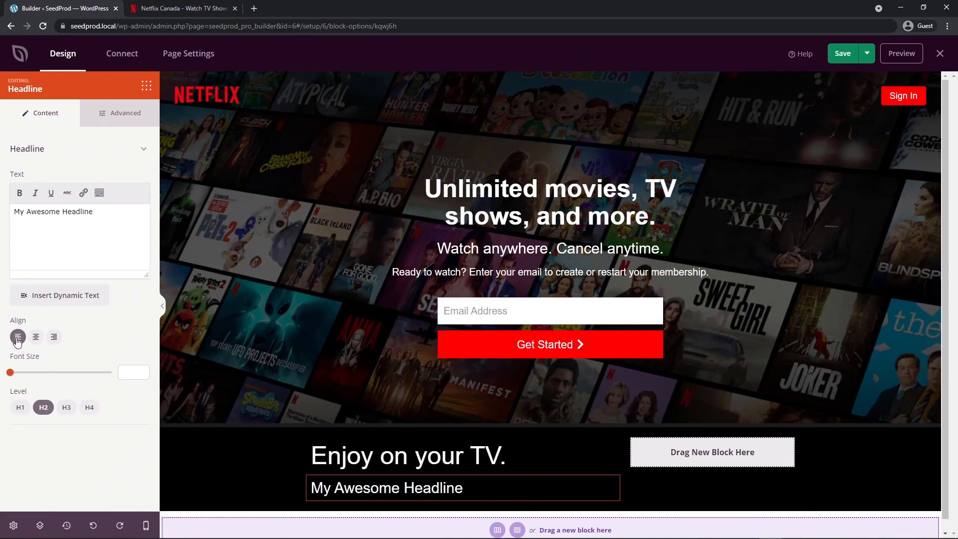
pyautogui.write('30')
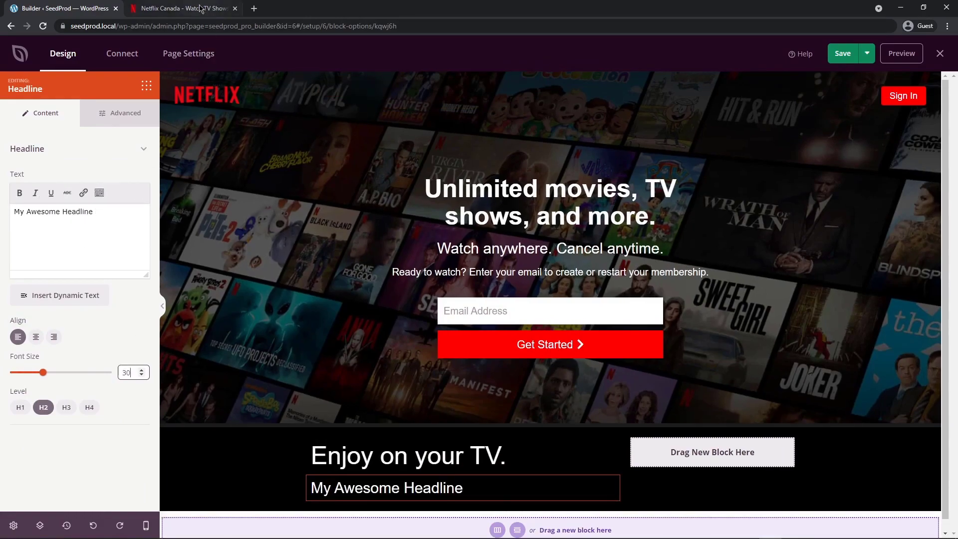
# Replace the second headline's text with the "Watch on Smart TVs, Playstation, Xbox..." description copied from the Netflix page
pyautogui.click(183, 9)
pyautogui.moveTo(239, 315); pyautogui.dragTo(200, 280)
pyautogui.rightClick(205, 280)
pyautogui.click(220, 293)
pyautogui.click(87, 9)
pyautogui.moveTo(101, 215); pyautogui.dragTo(1, 204)
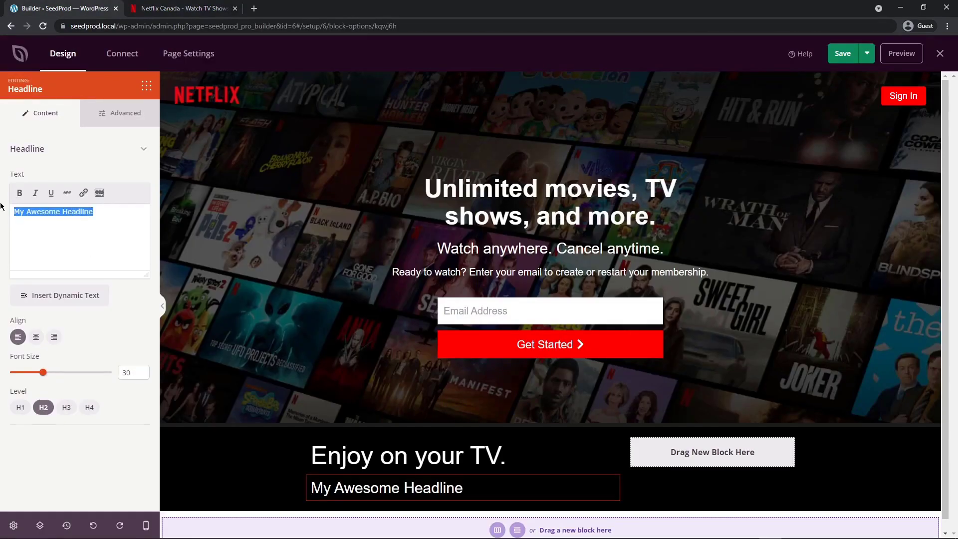
pyautogui.hotkey('ctrl', 'v')
# Add an Image block to the narrower column beside the headlines and fill it with tv.jpg from the media library
pyautogui.scroll(-1, 549, 299)
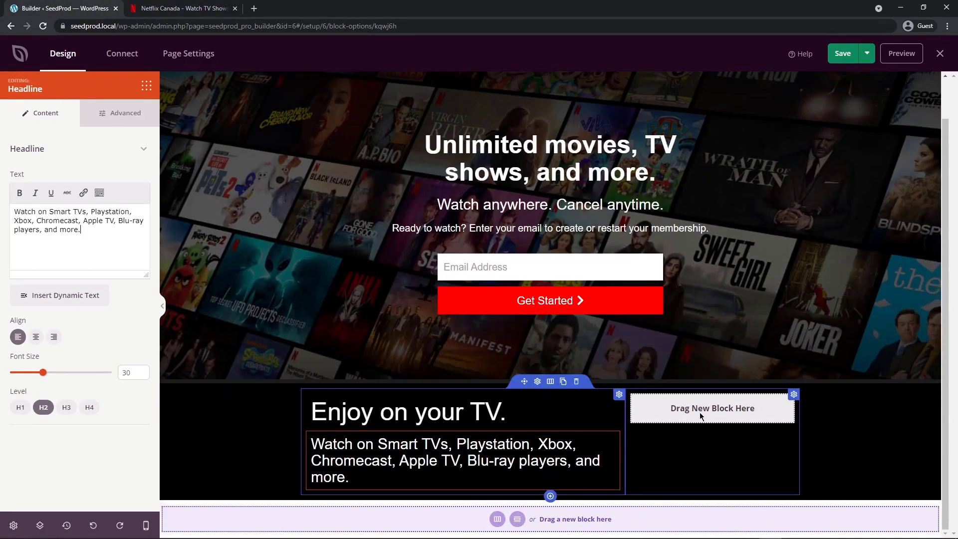
pyautogui.click(148, 88)
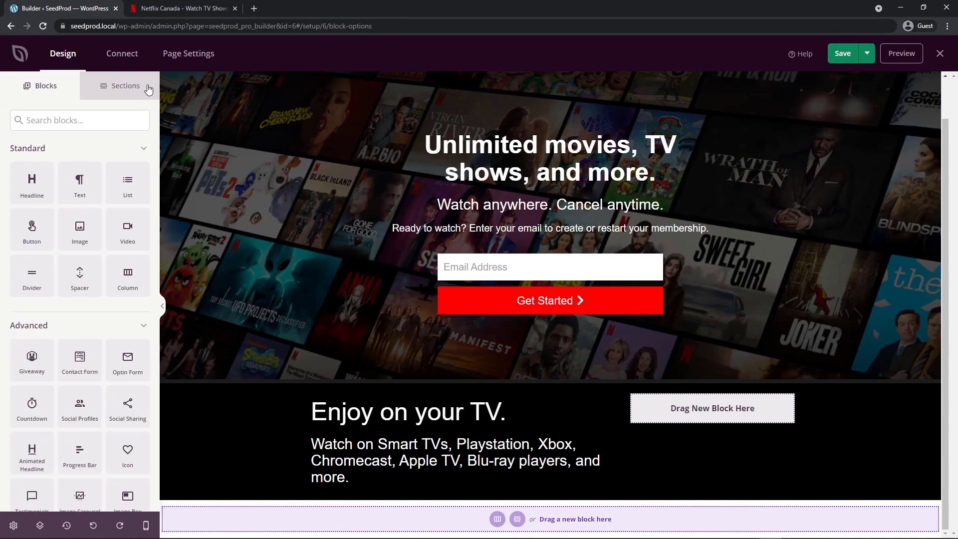
pyautogui.moveTo(80, 229); pyautogui.dragTo(719, 407)
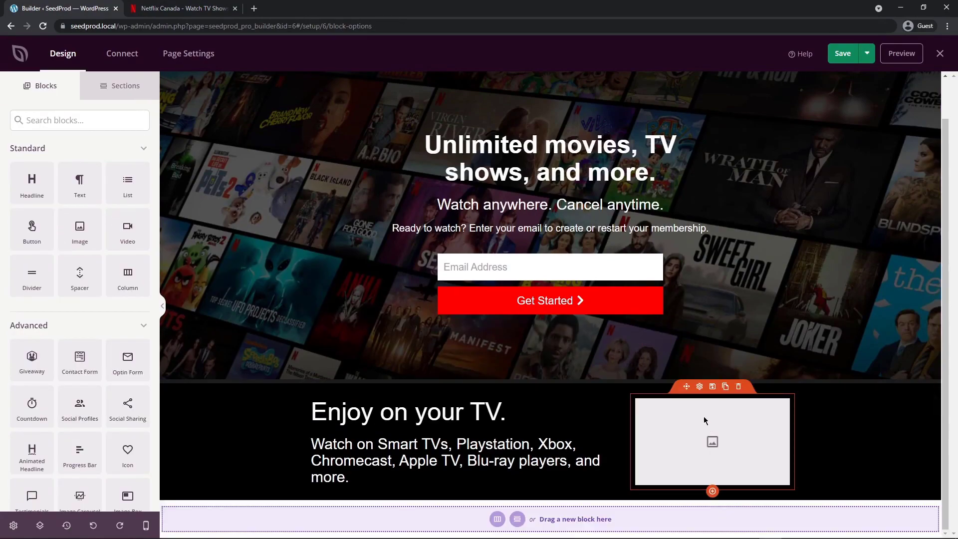
pyautogui.click(699, 387)
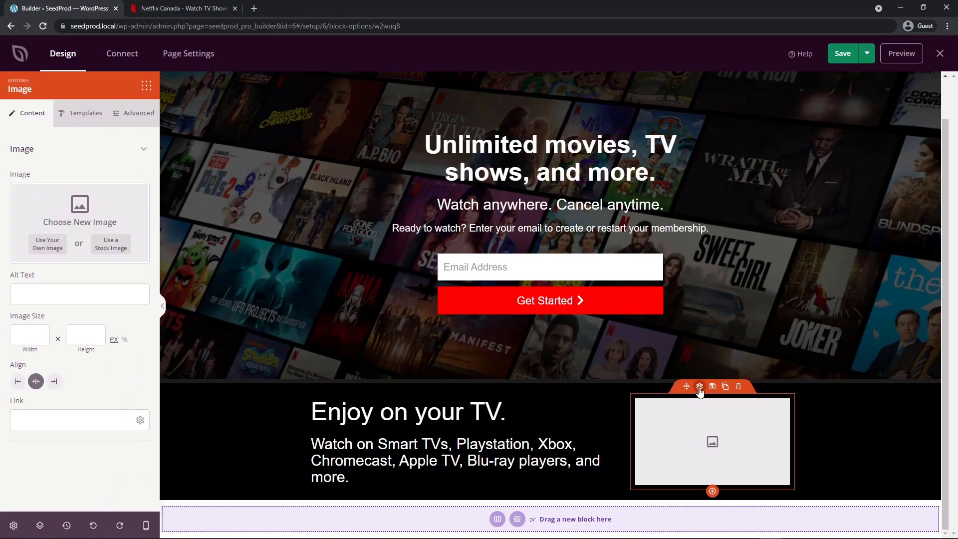
pyautogui.click(48, 243)
pyautogui.click(52, 176)
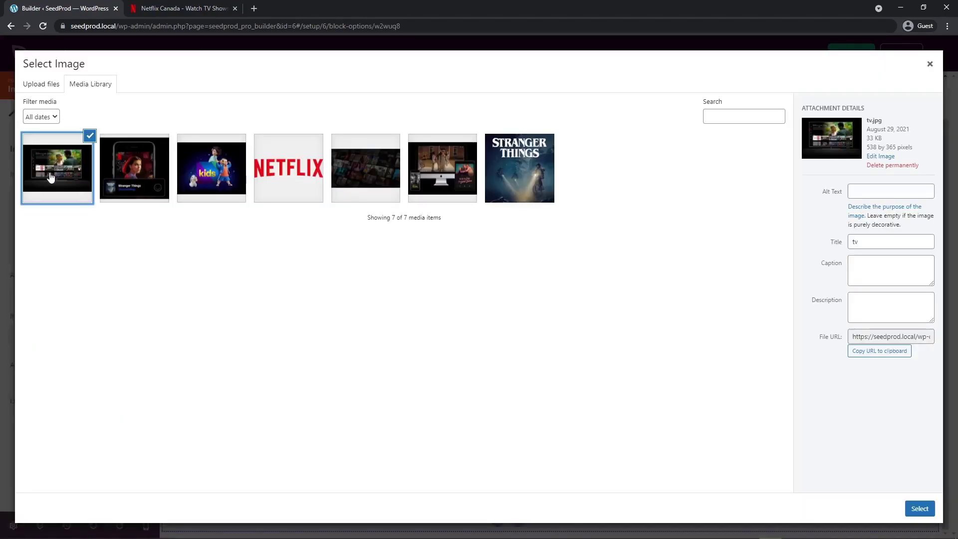
pyautogui.click(918, 508)
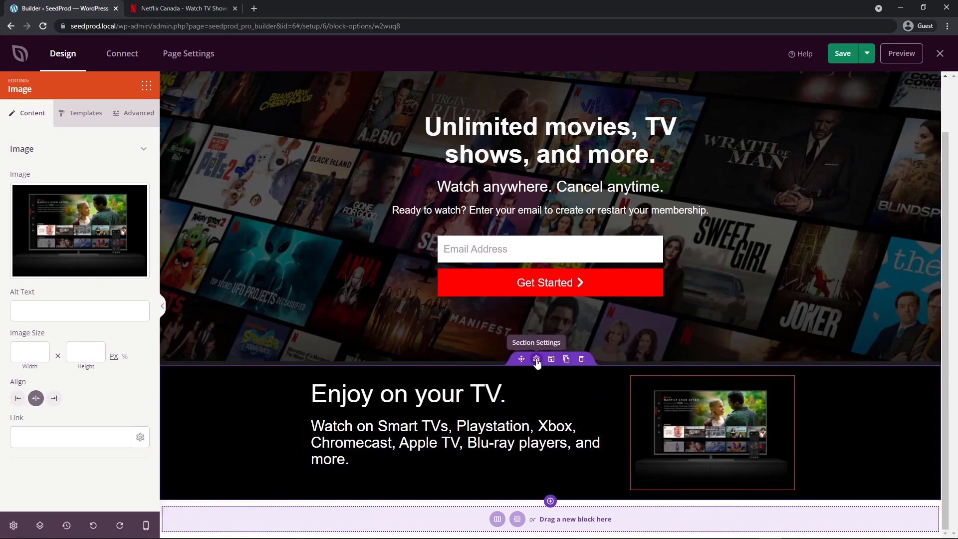
# Unlink the "Enjoy on your TV." section's padding values and set 50 for top and bottom and 0 for right and left
pyautogui.click(536, 360)
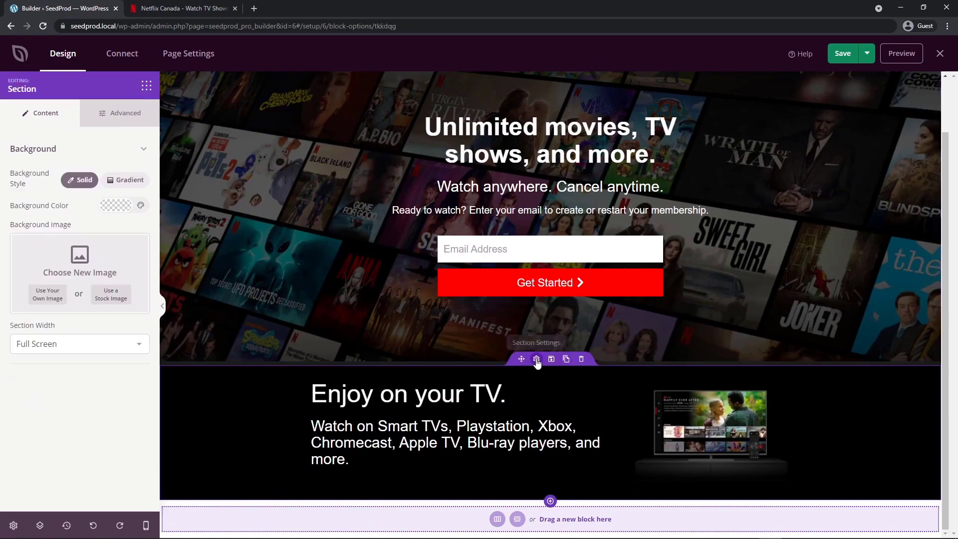
pyautogui.click(114, 116)
pyautogui.click(31, 250)
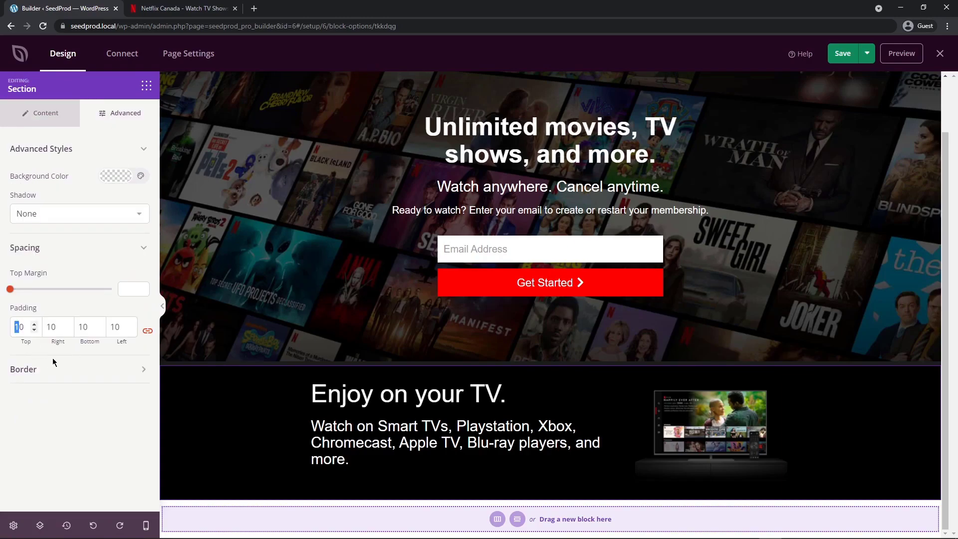
pyautogui.press('BackSpace')
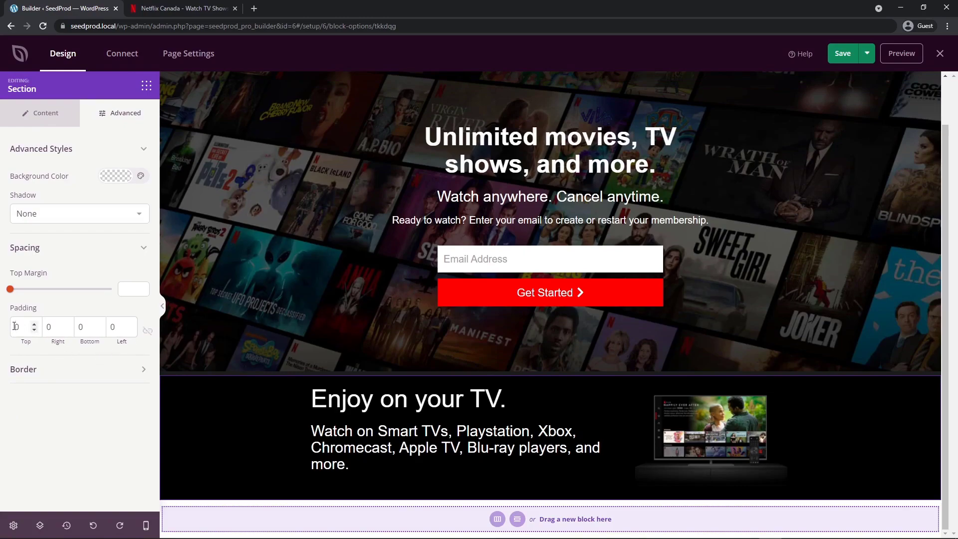
pyautogui.write('50')
pyautogui.click(77, 326)
pyautogui.write('5')
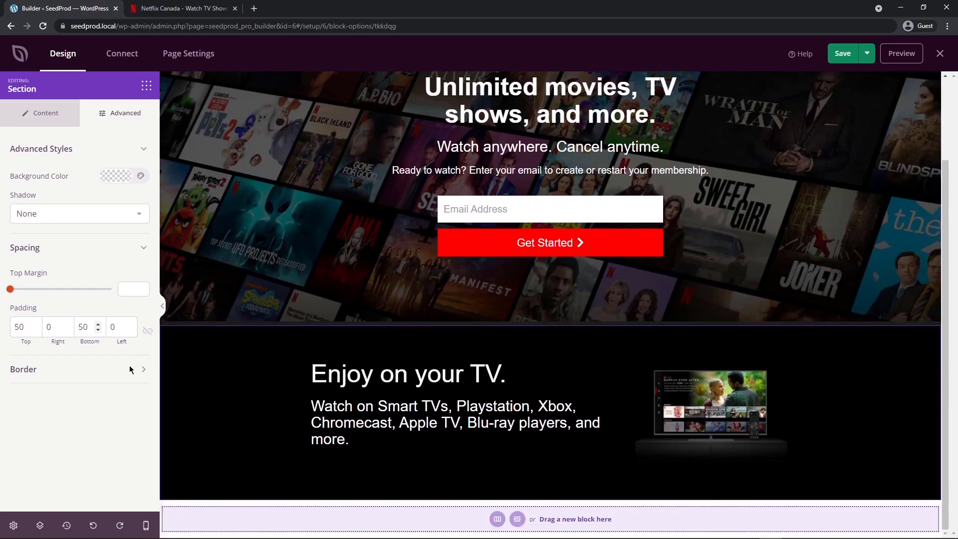
# Open the border settings of the "Enjoy on your TV." section
pyautogui.click(143, 369)
pyautogui.scroll(-1, 103, 362)
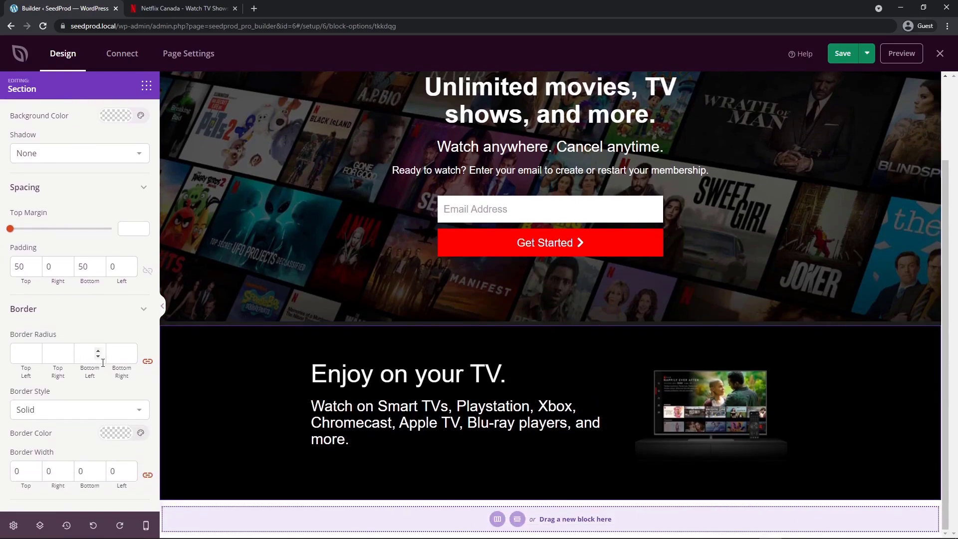
# Give the "Enjoy on your TV." section a #1C1C1C border color and a bottom-only border width of 8
pyautogui.click(115, 434)
pyautogui.click(30, 381)
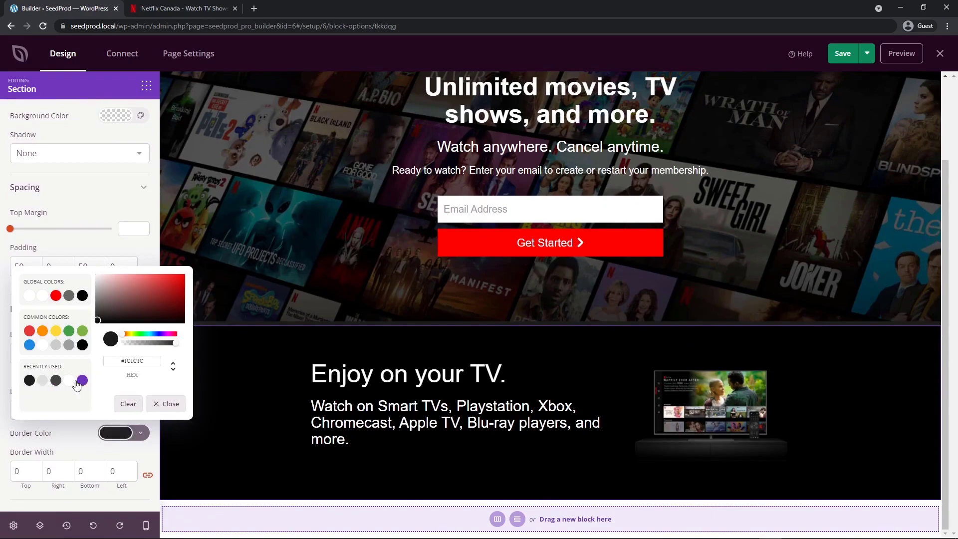
pyautogui.click(78, 440)
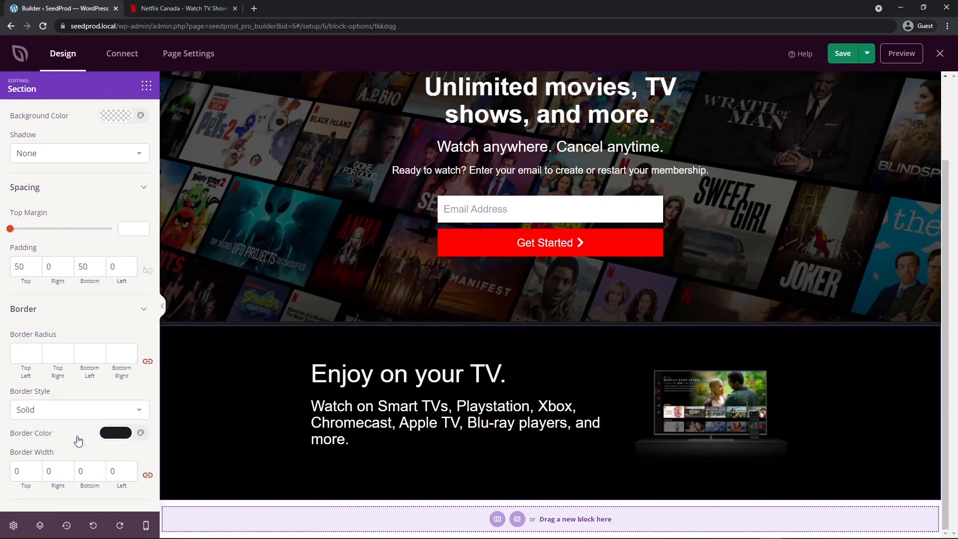
pyautogui.click(147, 474)
pyautogui.write('8')
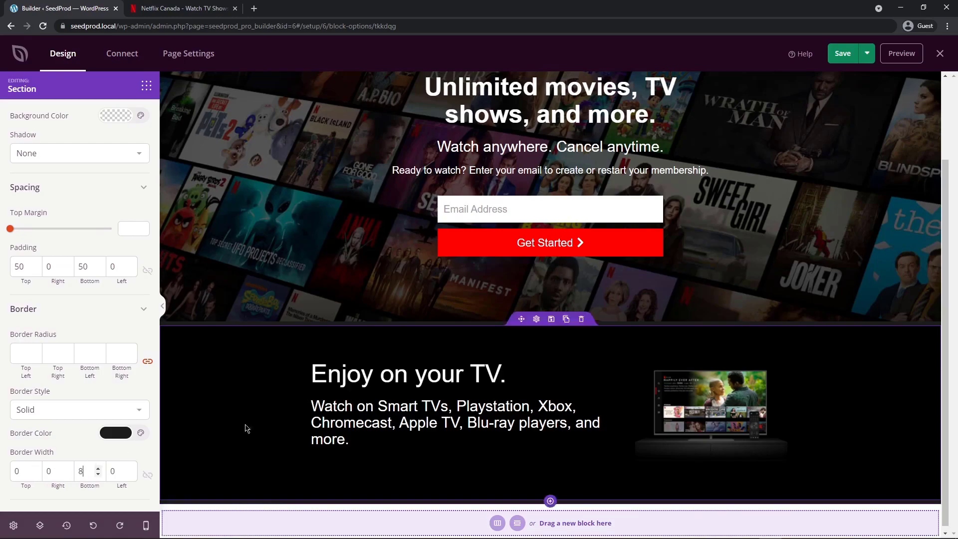
pyautogui.scroll(-1, 460, 367)
pyautogui.click(552, 404)
# Switch to the Netflix Canada page and examine the layout of the sections following "Enjoy on your TV."
pyautogui.click(225, 17)
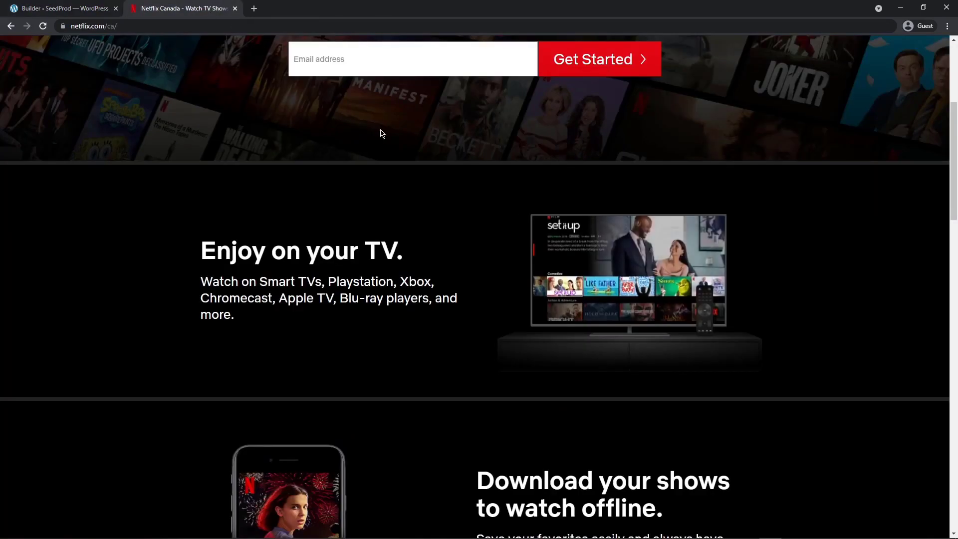
pyautogui.scroll(-3, 598, 225)
pyautogui.scroll(2, 698, 264)
pyautogui.scroll(-1, 536, 257)
pyautogui.scroll(-4, 536, 258)
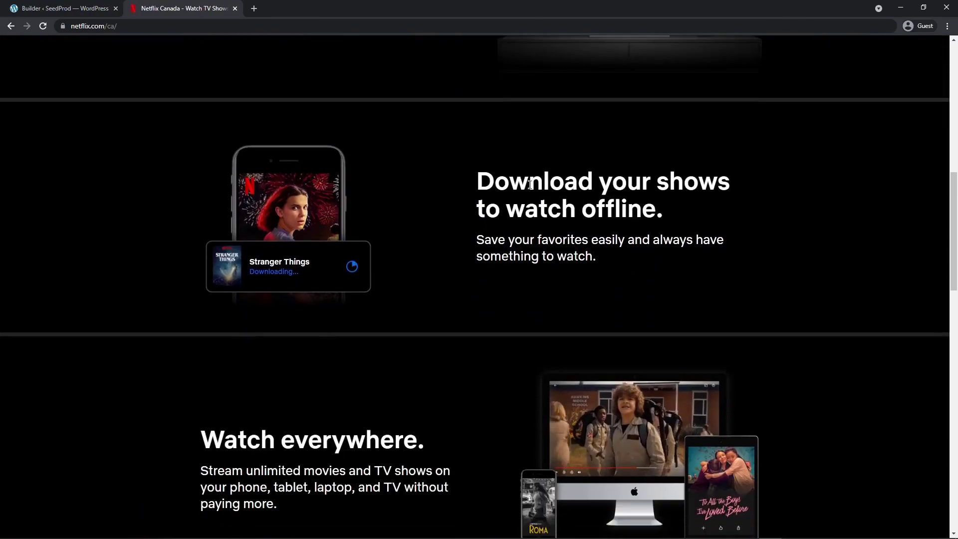
pyautogui.scroll(-6, 481, 240)
pyautogui.scroll(7, 462, 343)
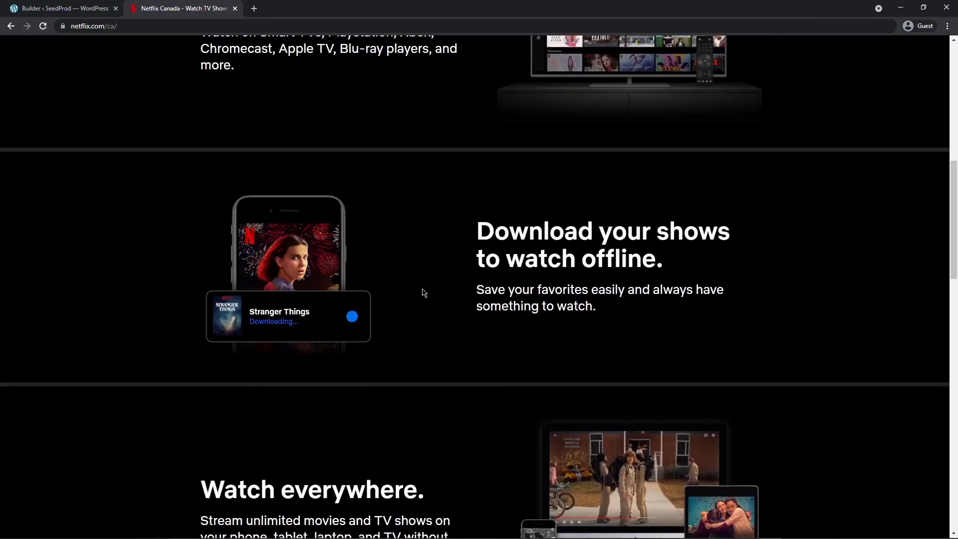
# Back in the SeedProd builder, add a two-column section below with a narrow first column, and place an Image block in that column
pyautogui.click(96, 9)
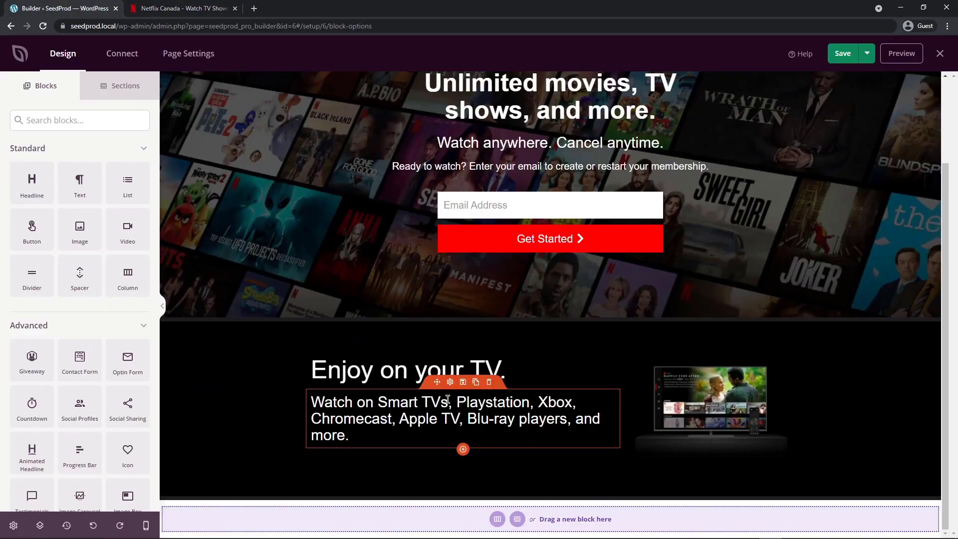
pyautogui.click(551, 497)
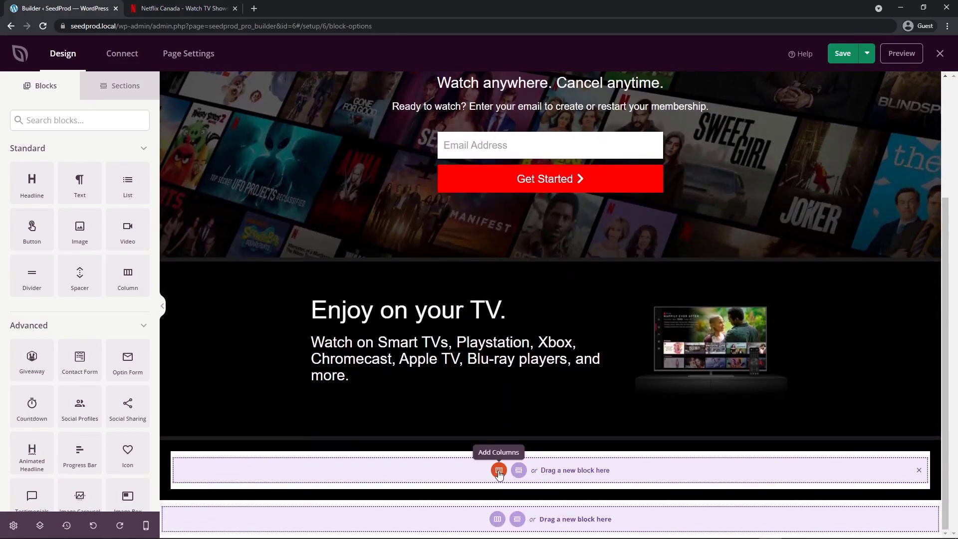
pyautogui.click(499, 471)
pyautogui.click(578, 485)
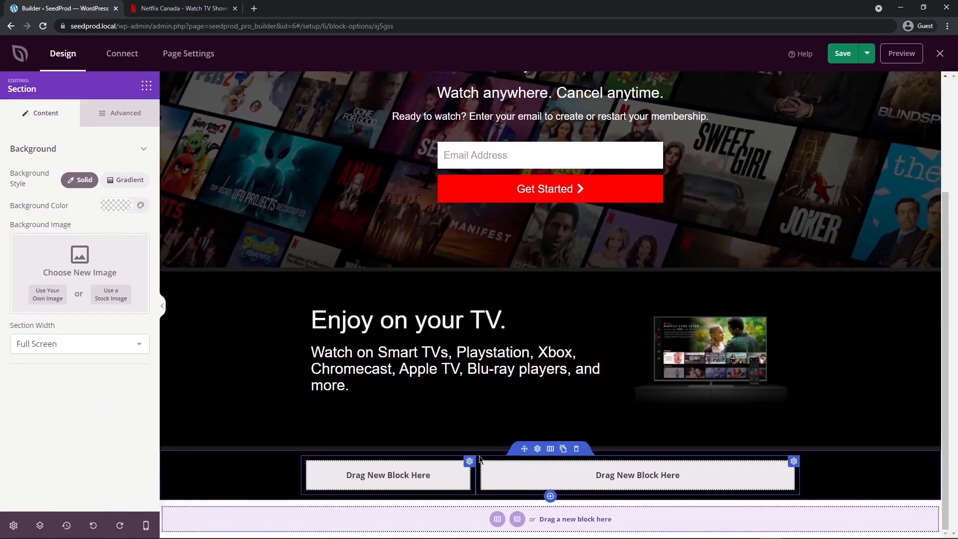
pyautogui.click(146, 86)
pyautogui.moveTo(66, 233); pyautogui.dragTo(397, 476)
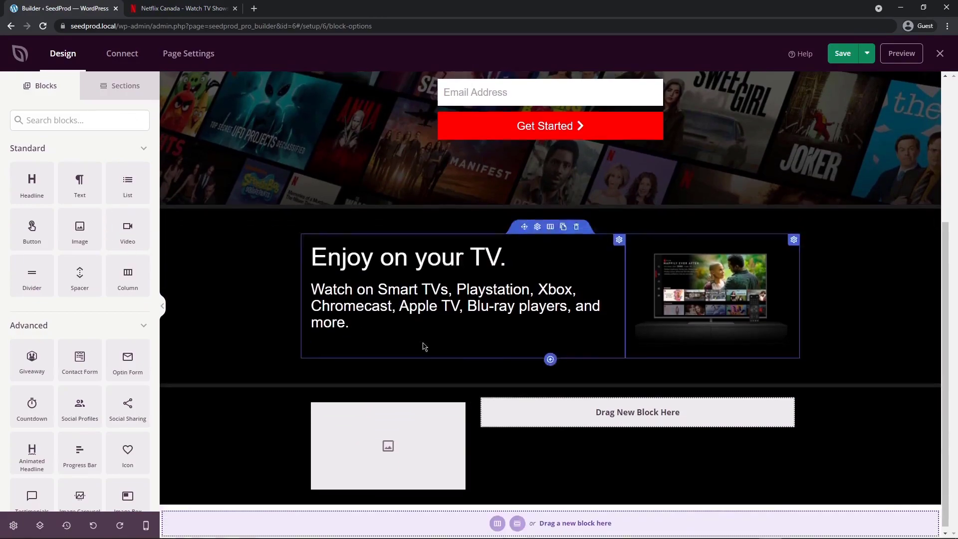
# Duplicate the "Enjoy on your TV." headline and its subheading, and move both copies into the new section's wide column
pyautogui.click(476, 228)
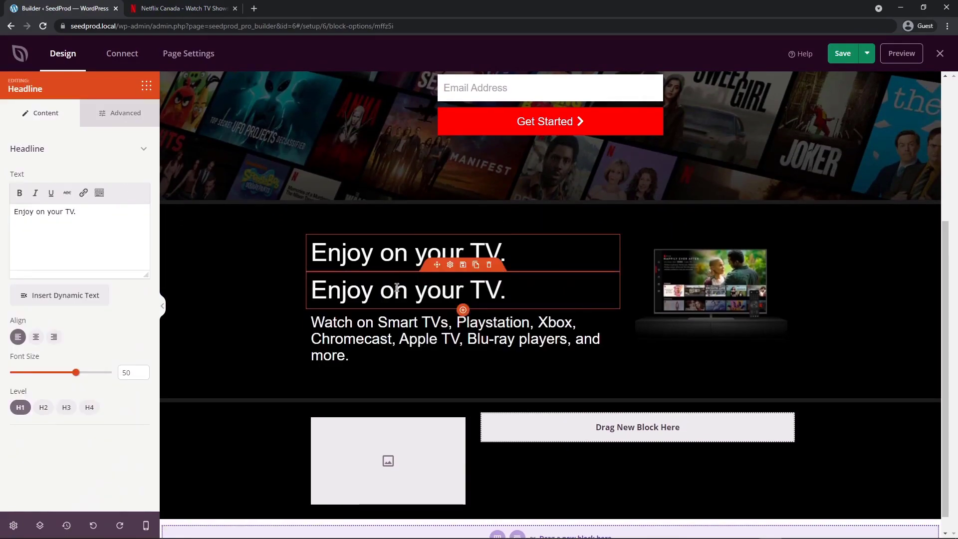
pyautogui.moveTo(438, 265); pyautogui.dragTo(639, 426)
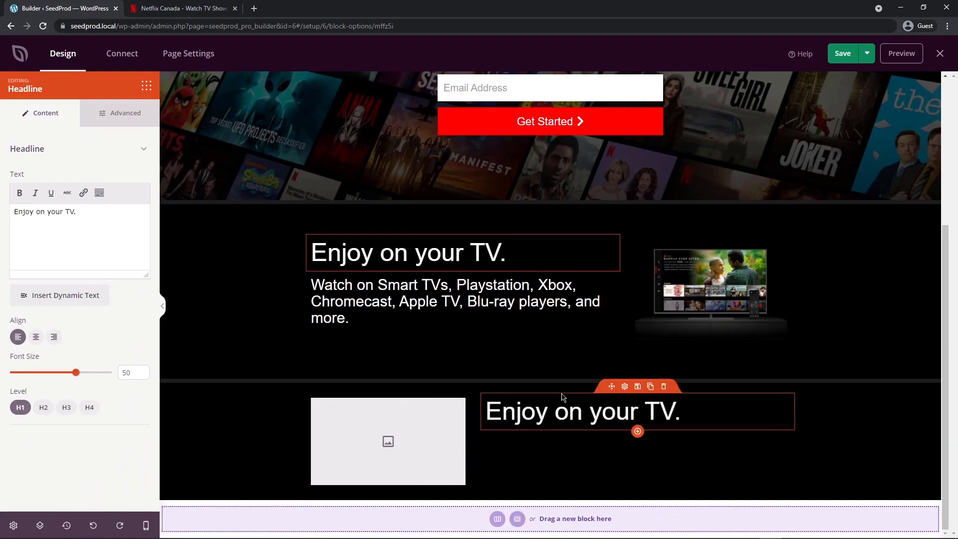
pyautogui.click(476, 266)
pyautogui.moveTo(437, 327); pyautogui.dragTo(560, 412)
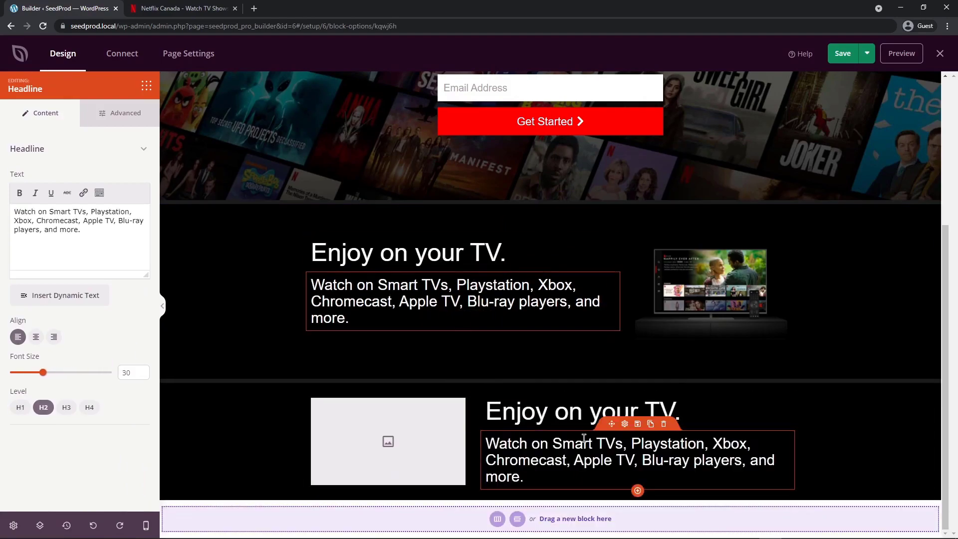
# Replace the copied headline's text with "Download your shows to watch offline." copied from the Netflix page
pyautogui.click(608, 396)
pyautogui.hotkey('ctrl', 'Tab')
pyautogui.moveTo(475, 231); pyautogui.dragTo(669, 264)
pyautogui.hotkey('ctrl', 'c')
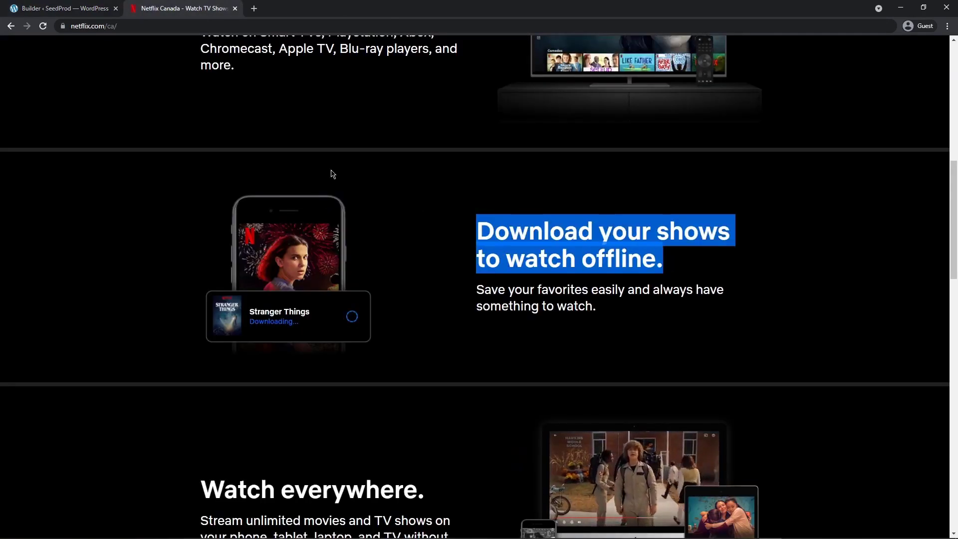
pyautogui.scroll(5, 325, 179)
pyautogui.scroll(-4, 306, 185)
pyautogui.click(95, 15)
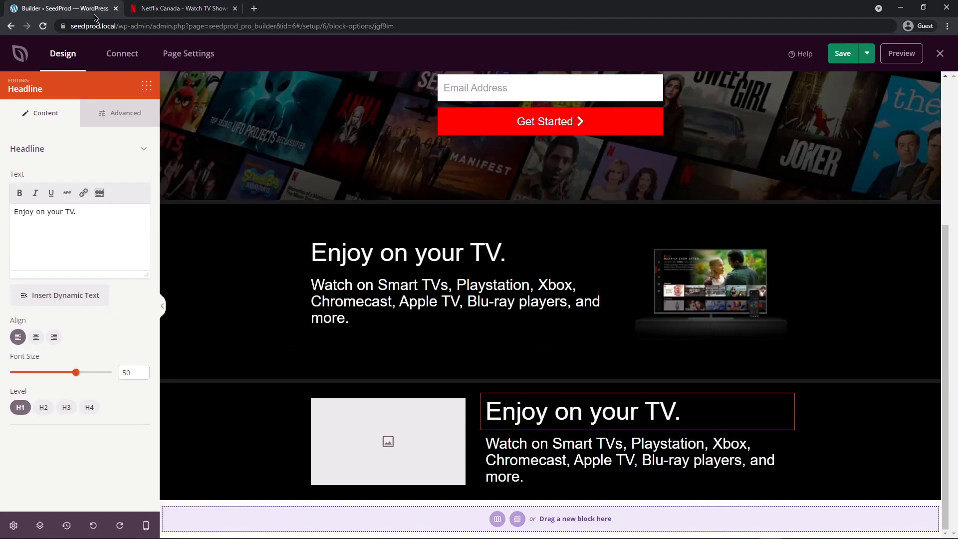
pyautogui.moveTo(101, 215); pyautogui.dragTo(1, 210)
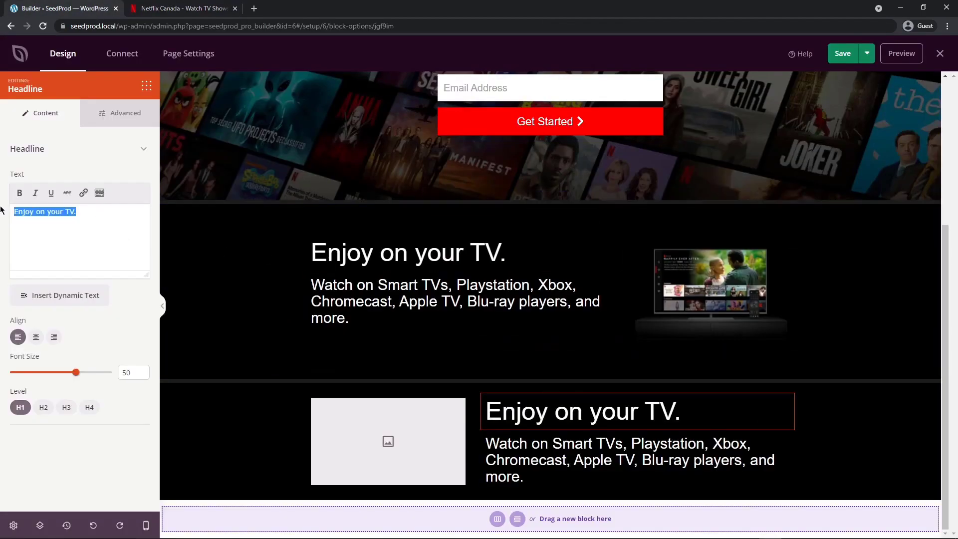
pyautogui.hotkey('ctrl', 'v')
# Replace the copied subheading's text with "Save your favorites easily and always have something to watch." copied from the Netflix page
pyautogui.hotkey('ctrl', 'Tab')
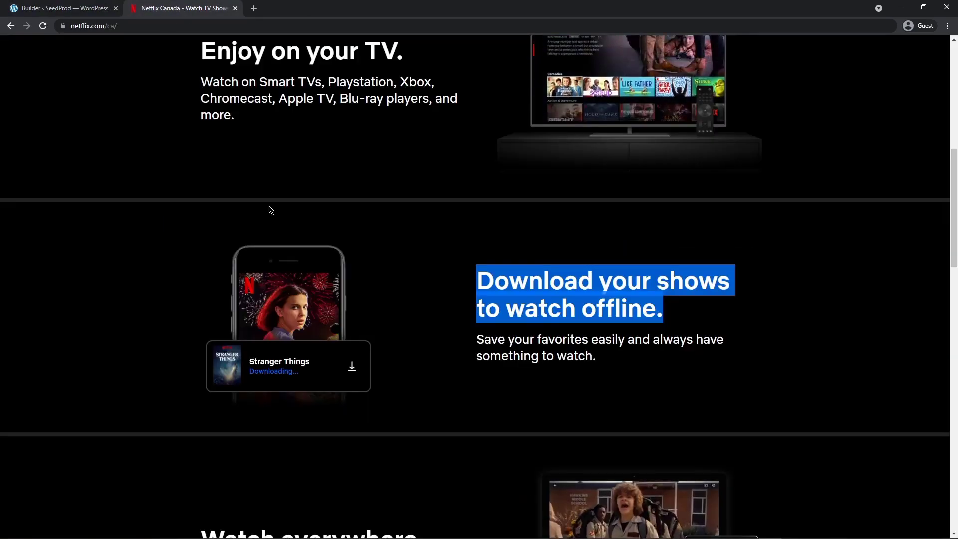
pyautogui.moveTo(633, 369); pyautogui.dragTo(475, 333)
pyautogui.hotkey('ctrl', 'c')
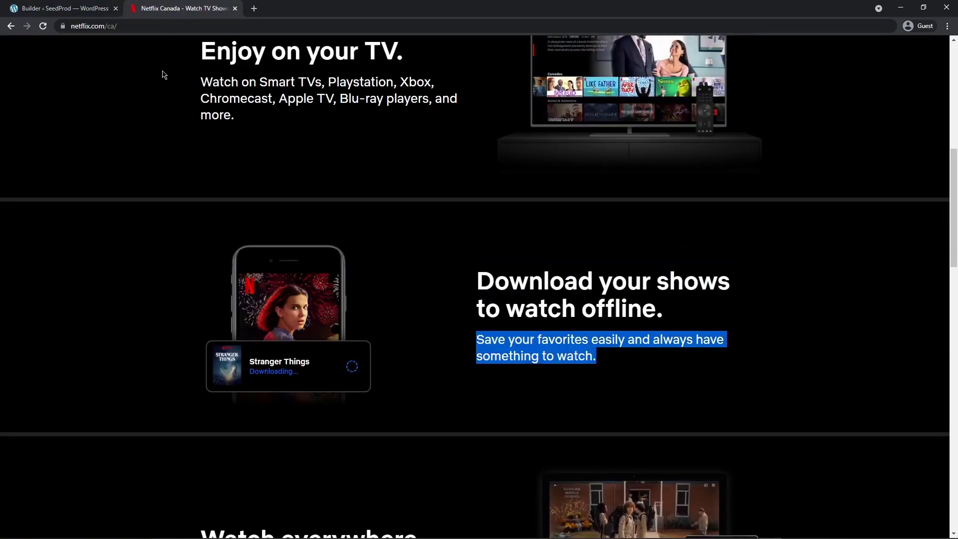
pyautogui.click(108, 15)
pyautogui.click(624, 451)
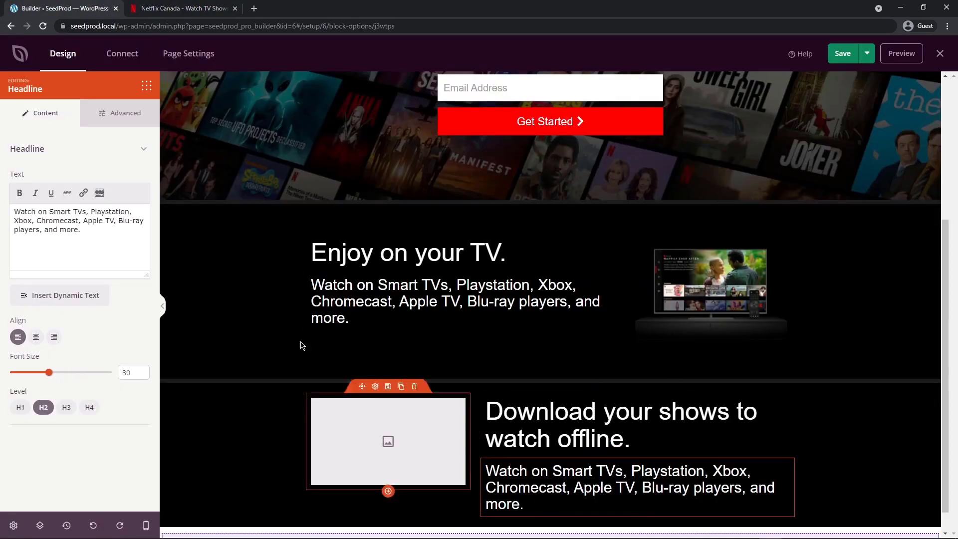
pyautogui.click(94, 235)
pyautogui.hotkey('ctrl', 'a')
pyautogui.hotkey('ctrl', 'v')
# Insert the Stranger Things phone download picture from the media library into the new section's empty Image block
pyautogui.click(396, 432)
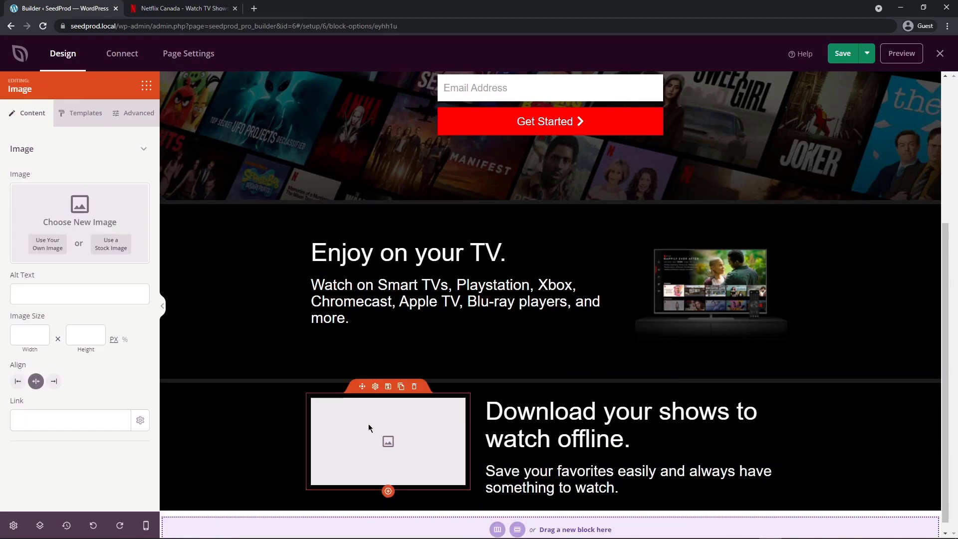
pyautogui.click(47, 244)
pyautogui.click(134, 196)
pyautogui.click(919, 509)
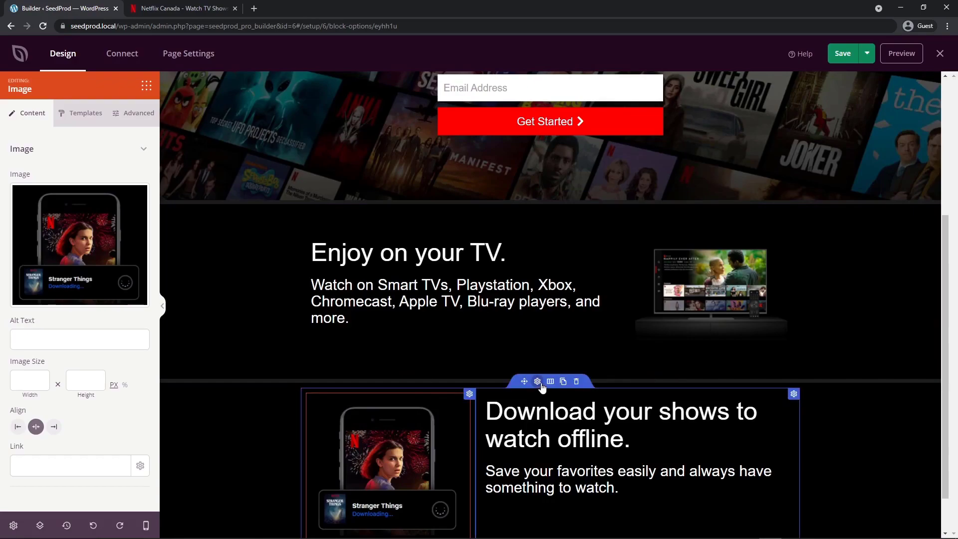
# Set the "Download your shows" section's padding to 50 at top and bottom and 0 on the sides
pyautogui.click(536, 377)
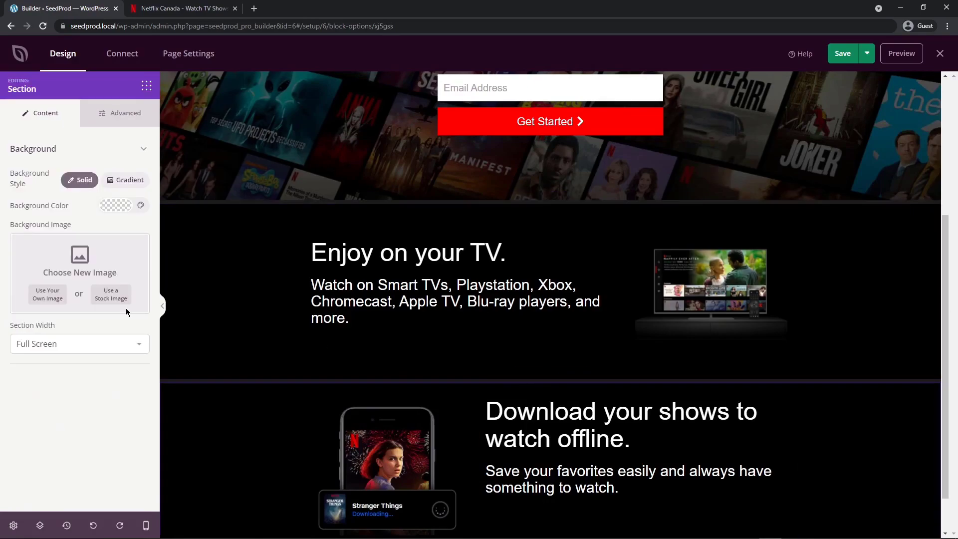
pyautogui.click(129, 116)
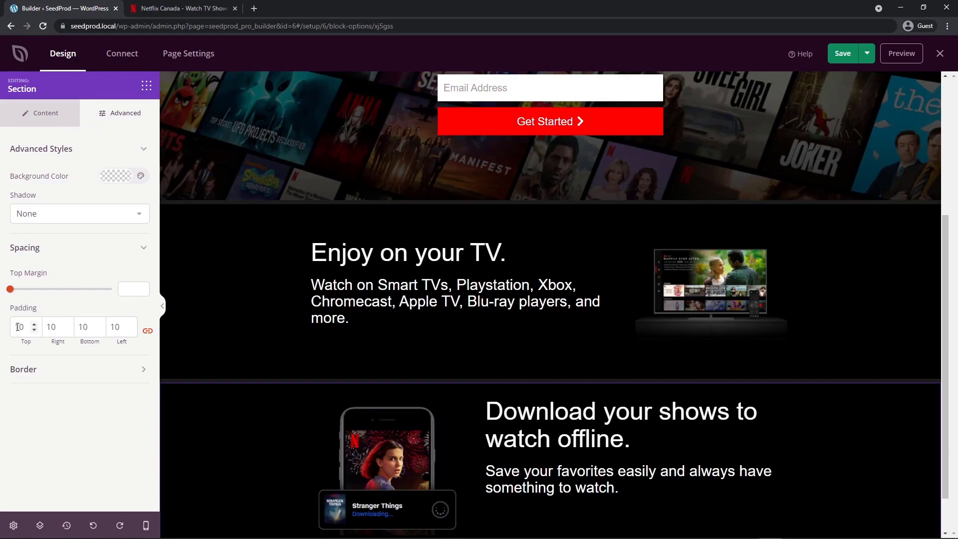
pyautogui.write('0')
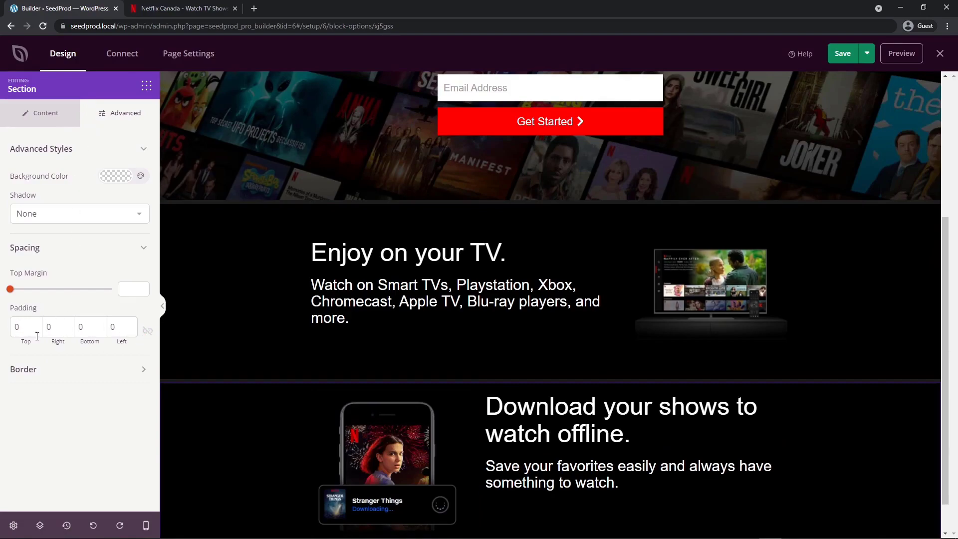
pyautogui.write('5')
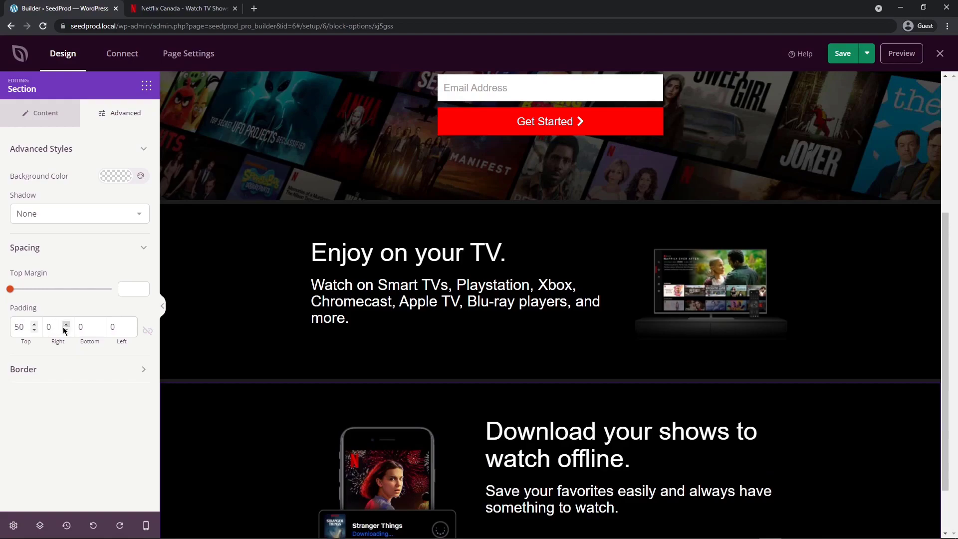
pyautogui.scroll(-2, 501, 316)
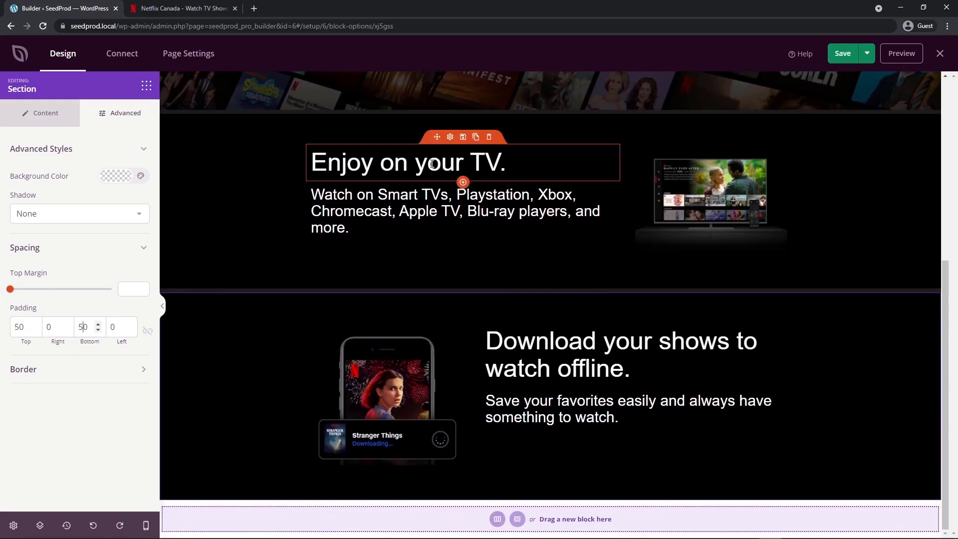
# Give the "Download your shows" section a #1C1C1C border color and a bottom-only border width of 8
pyautogui.click(141, 370)
pyautogui.scroll(-1, 99, 363)
pyautogui.click(113, 433)
pyautogui.click(29, 380)
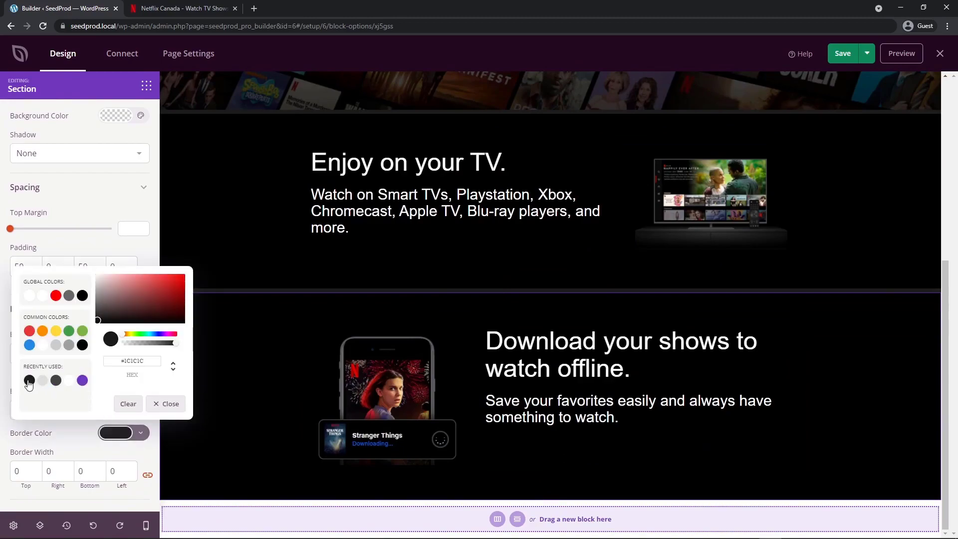
pyautogui.click(74, 451)
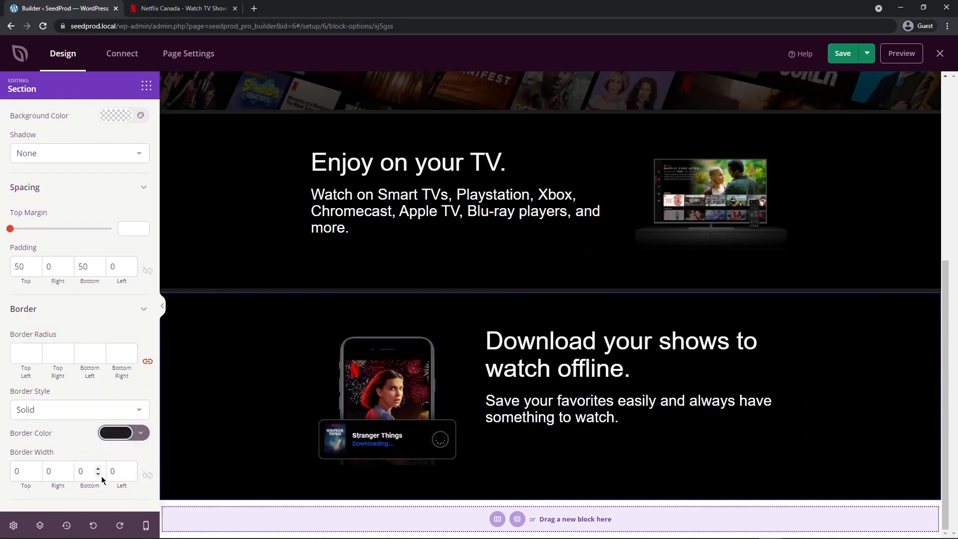
pyautogui.write('8')
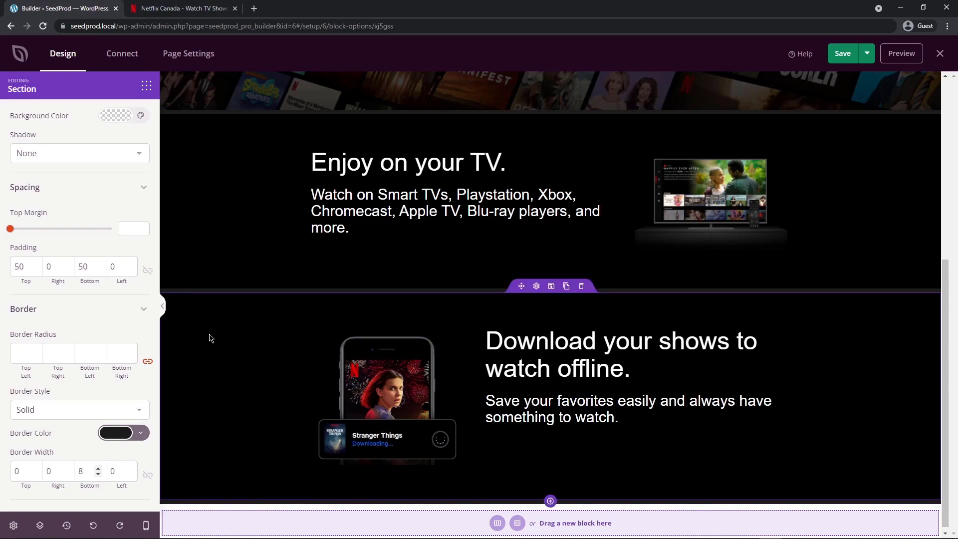
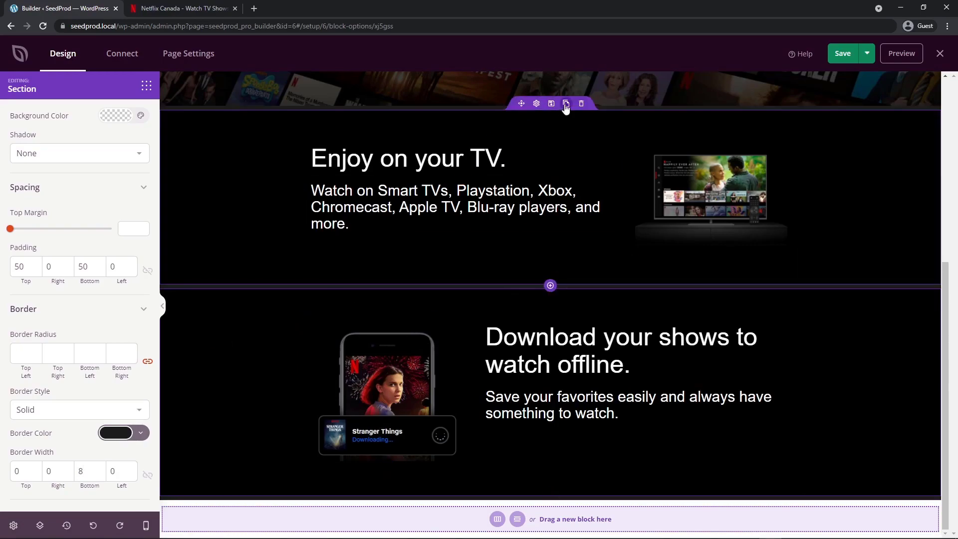
# Duplicate the "Enjoy on your TV." section and move the copy below the "Download your shows" section
pyautogui.click(566, 103)
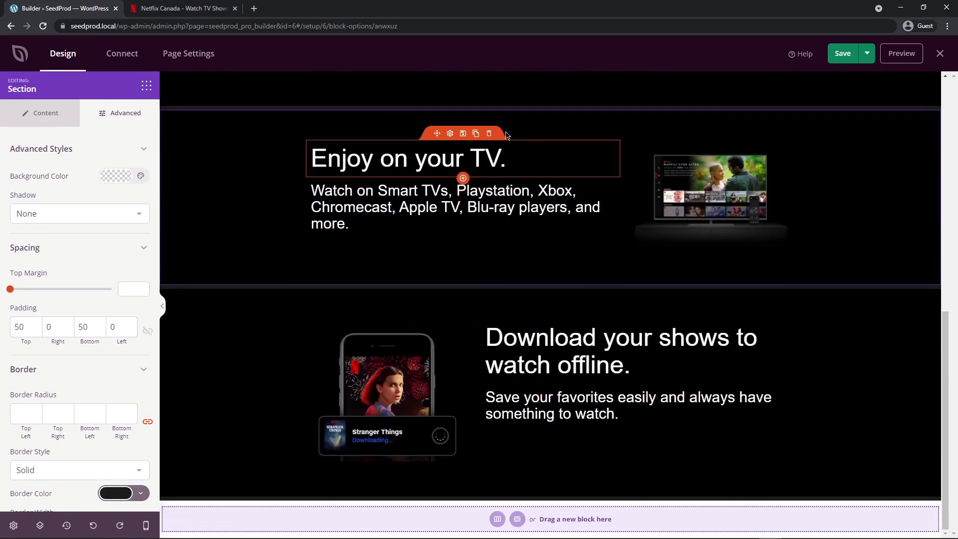
pyautogui.moveTo(524, 105); pyautogui.dragTo(535, 403)
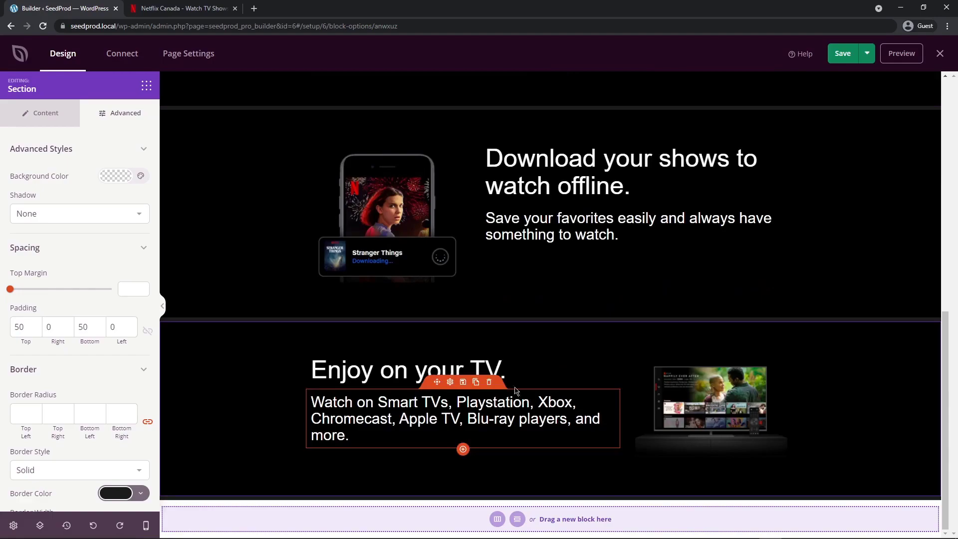
# Replace the copied section's headline with "Watch everywhere." taken from the Netflix Canada page
pyautogui.click(207, 17)
pyautogui.scroll(-6, 437, 294)
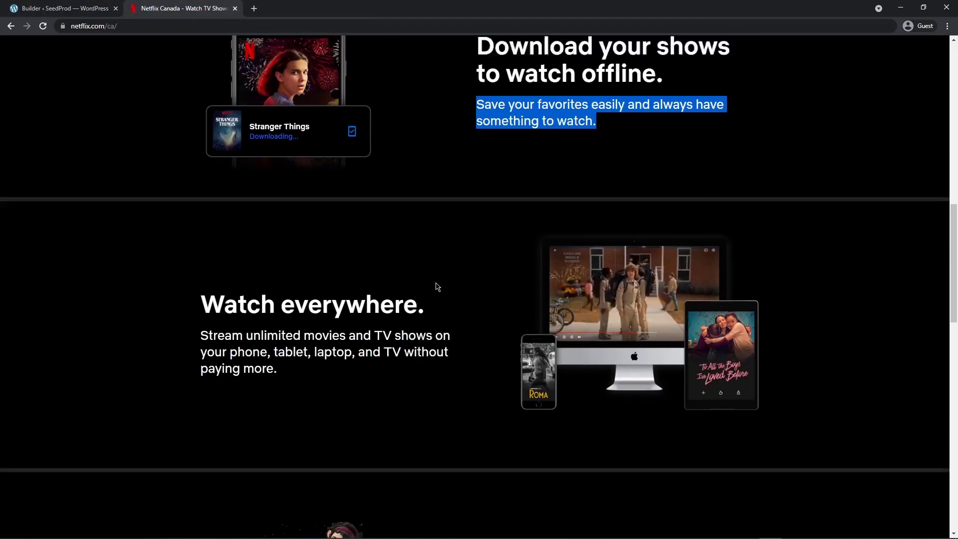
pyautogui.moveTo(424, 240); pyautogui.dragTo(197, 242)
pyautogui.hotkey('ctrl', 'c')
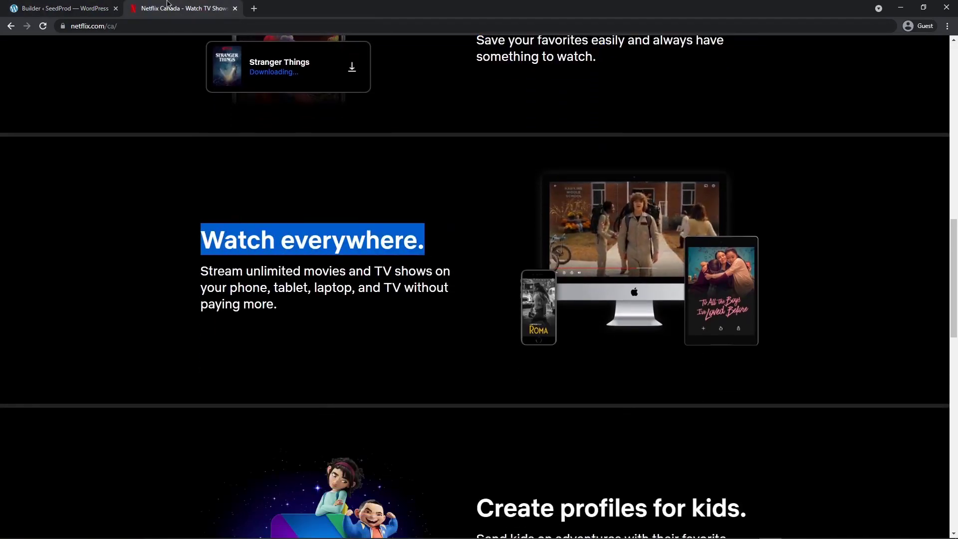
pyautogui.click(65, 8)
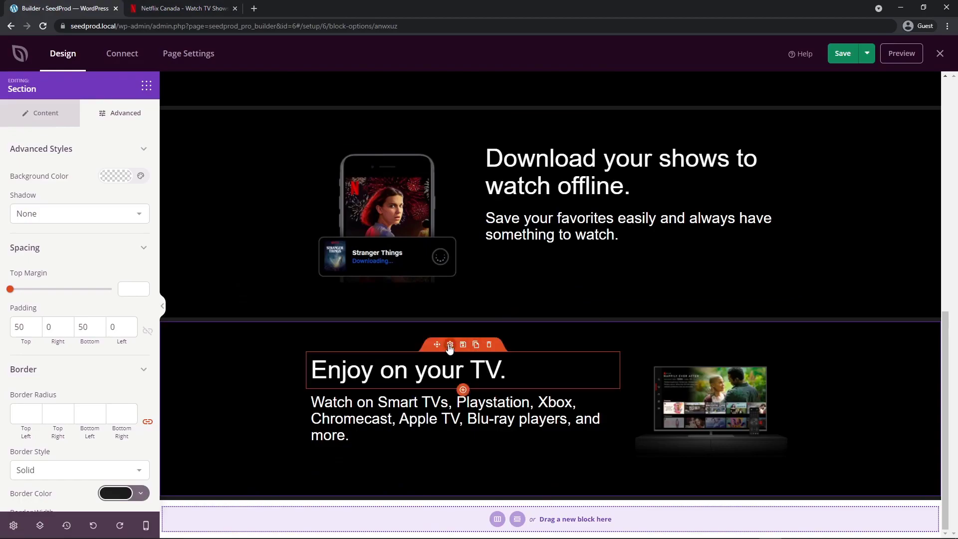
pyautogui.click(450, 345)
pyautogui.moveTo(77, 212); pyautogui.dragTo(1, 207)
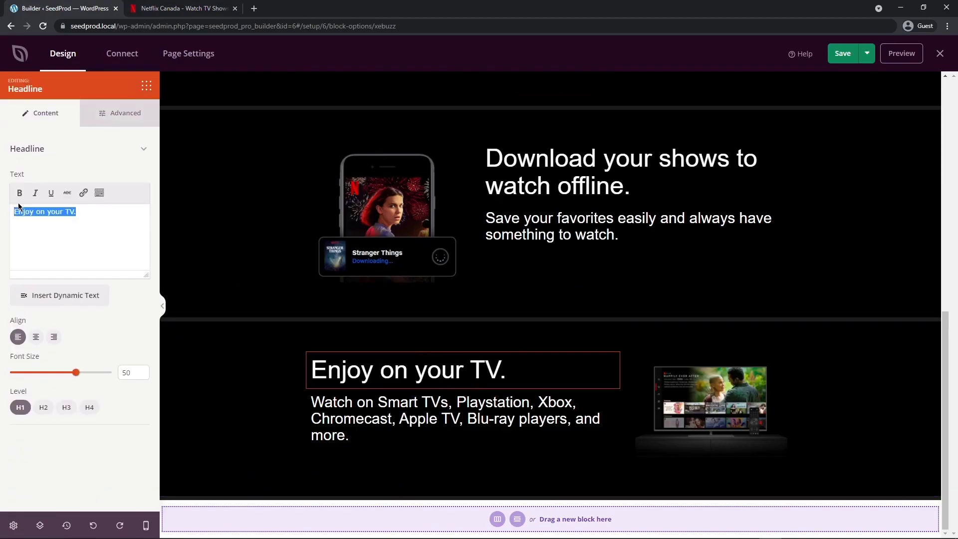
pyautogui.hotkey('ctrl', 'v')
# Replace the "Watch everywhere." section's subheading with "Stream unlimited movies and TV shows on your phone, tablet, laptop, and TV without paying more."
pyautogui.click(182, 8)
pyautogui.moveTo(277, 304); pyautogui.dragTo(199, 272)
pyautogui.hotkey('ctrl', 'c')
pyautogui.click(91, 7)
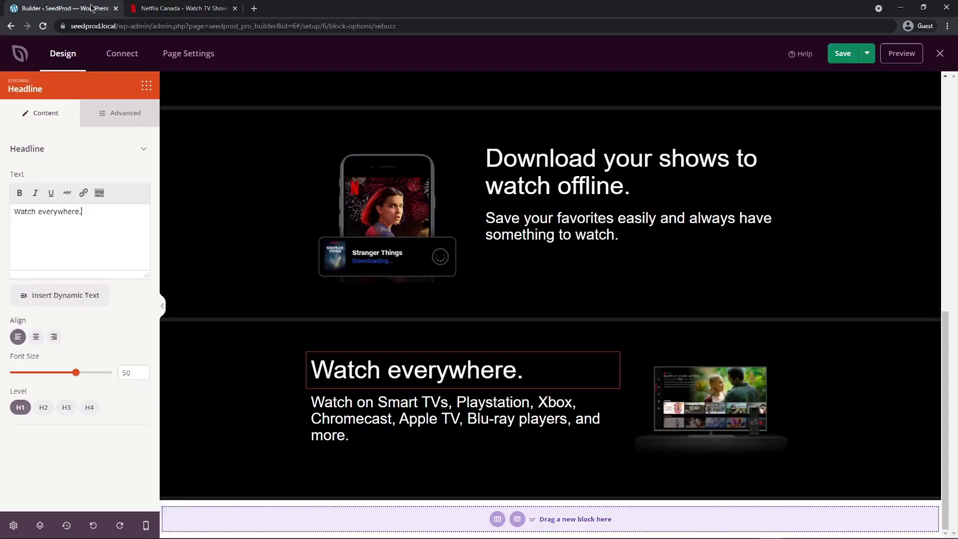
pyautogui.hotkey('ctrl', 'a')
pyautogui.hotkey('ctrl', 'v')
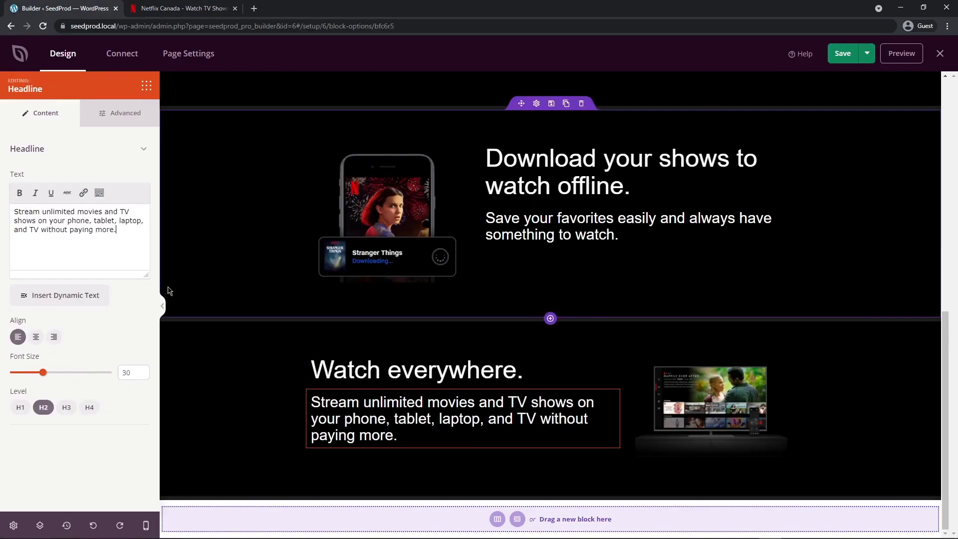
# Replace the TV image in the "Watch everywhere." section with device-pile.jpg from the media library
pyautogui.click(690, 397)
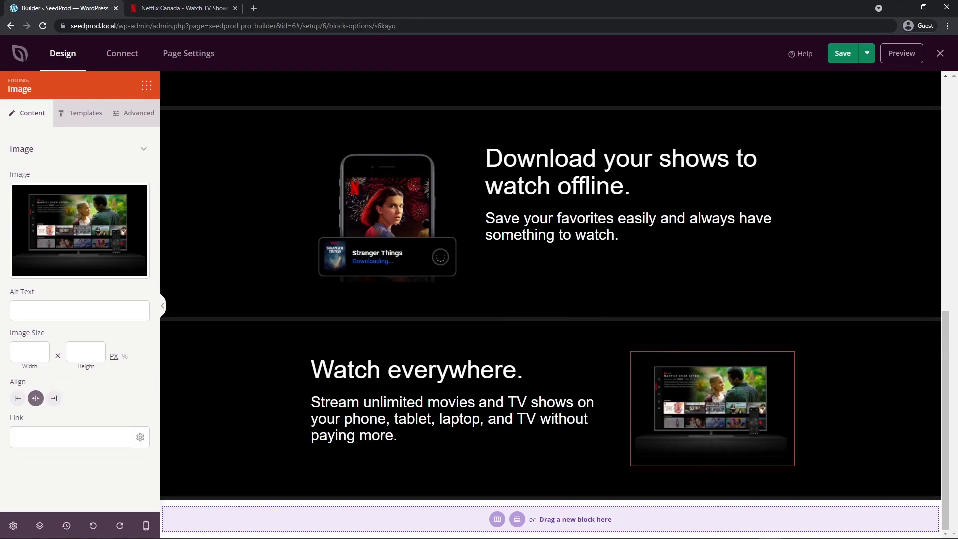
pyautogui.click(70, 230)
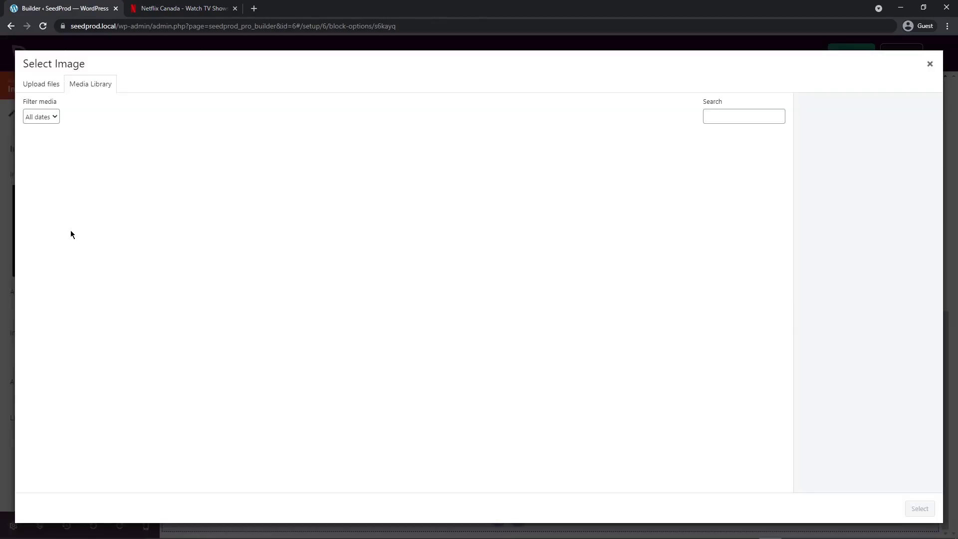
pyautogui.click(445, 174)
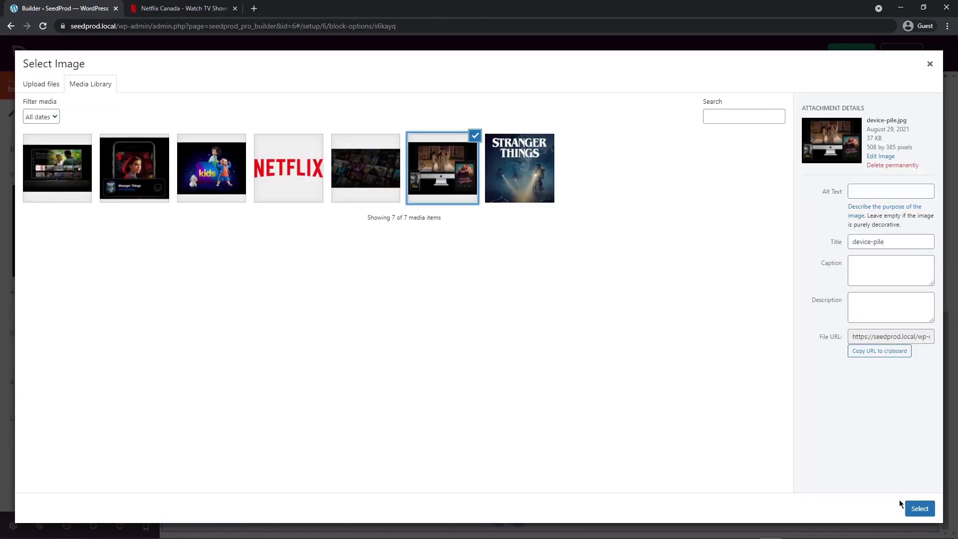
pyautogui.click(918, 508)
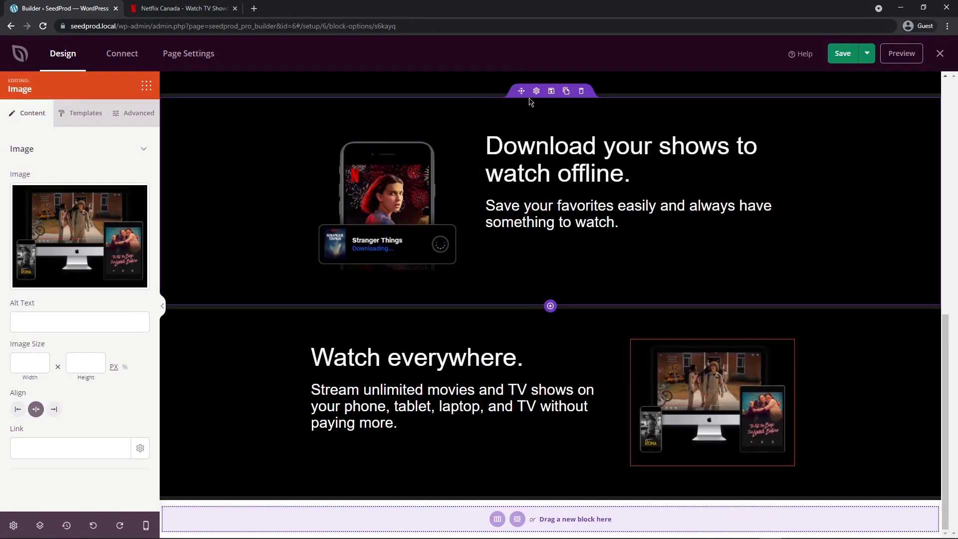
# Duplicate the "Download your shows" section below "Watch everywhere." and swap the copy's image for the kids picture in the media library
pyautogui.click(566, 91)
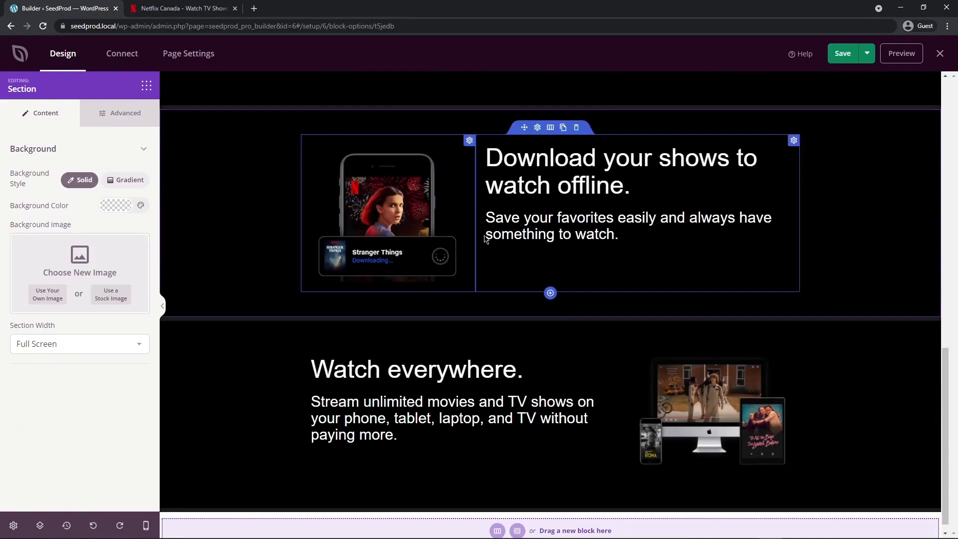
pyautogui.moveTo(522, 107); pyautogui.dragTo(524, 369)
pyautogui.click(389, 370)
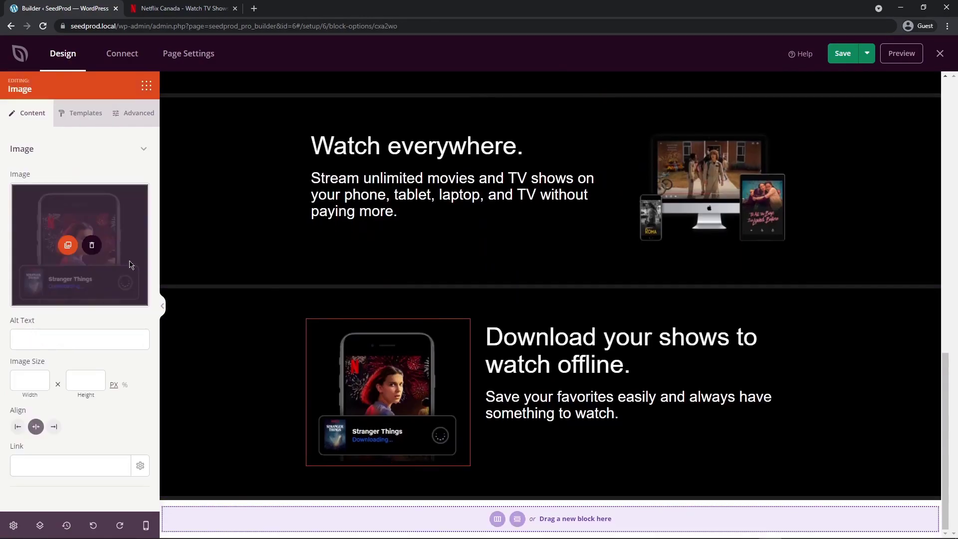
pyautogui.moveTo(88, 232)
pyautogui.click(69, 245)
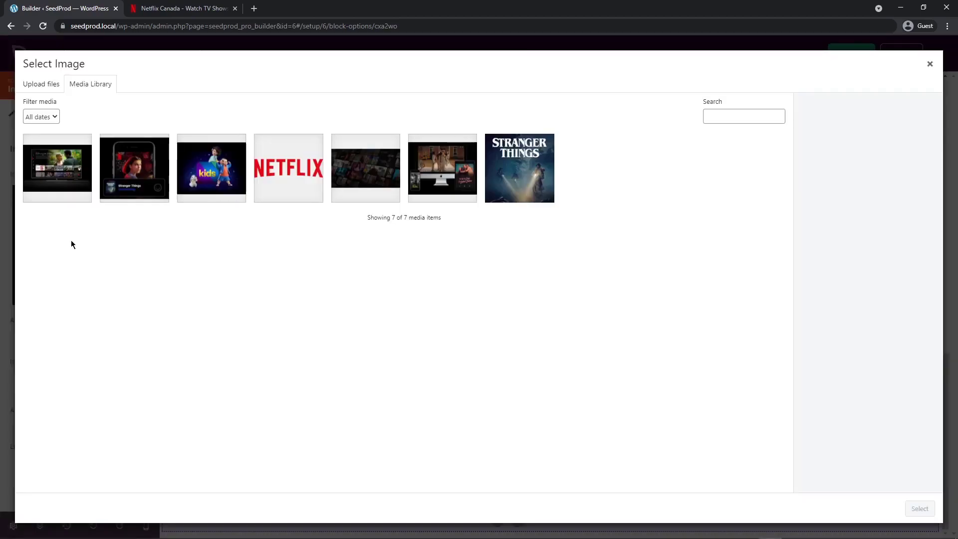
pyautogui.click(220, 190)
pyautogui.click(920, 509)
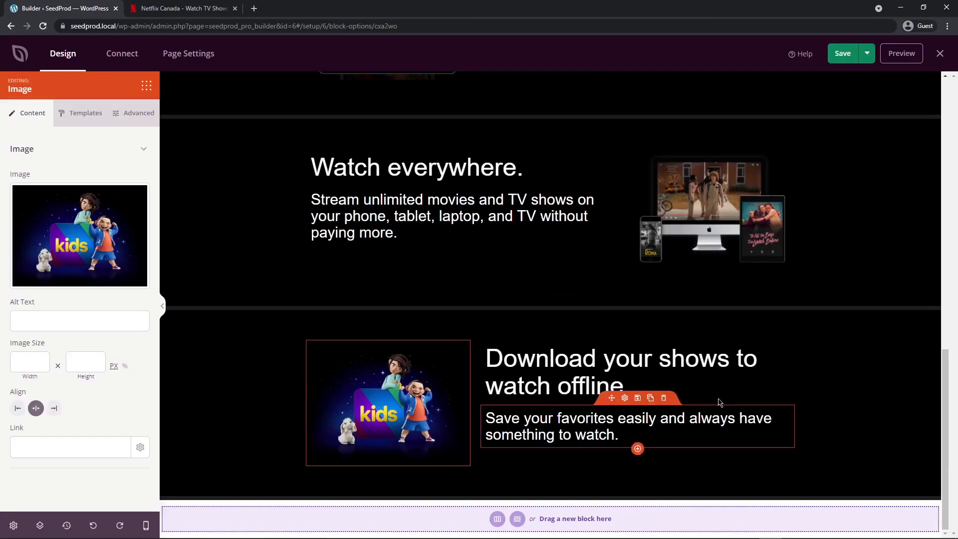
# Replace the headline beside the kids picture with "Create profiles for kids." copied from the Netflix page
pyautogui.click(180, 8)
pyautogui.scroll(-3, 652, 344)
pyautogui.scroll(-2, 652, 344)
pyautogui.moveTo(769, 260); pyautogui.dragTo(476, 255)
pyautogui.rightClick(515, 257)
pyautogui.click(519, 262)
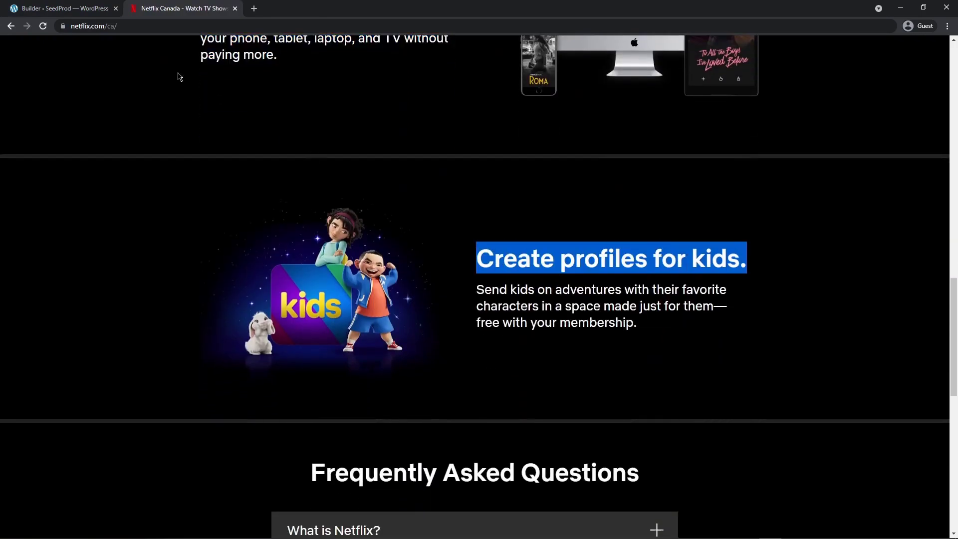
pyautogui.click(60, 8)
pyautogui.click(484, 341)
pyautogui.tripleClick(79, 229)
pyautogui.hotkey('ctrl', 'v')
# Replace the kids section's subheading with "Send kids on adventures with their favorite characters in a space made just for them—free with your membership."
pyautogui.click(185, 7)
pyautogui.moveTo(660, 325); pyautogui.dragTo(469, 294)
pyautogui.click(60, 8)
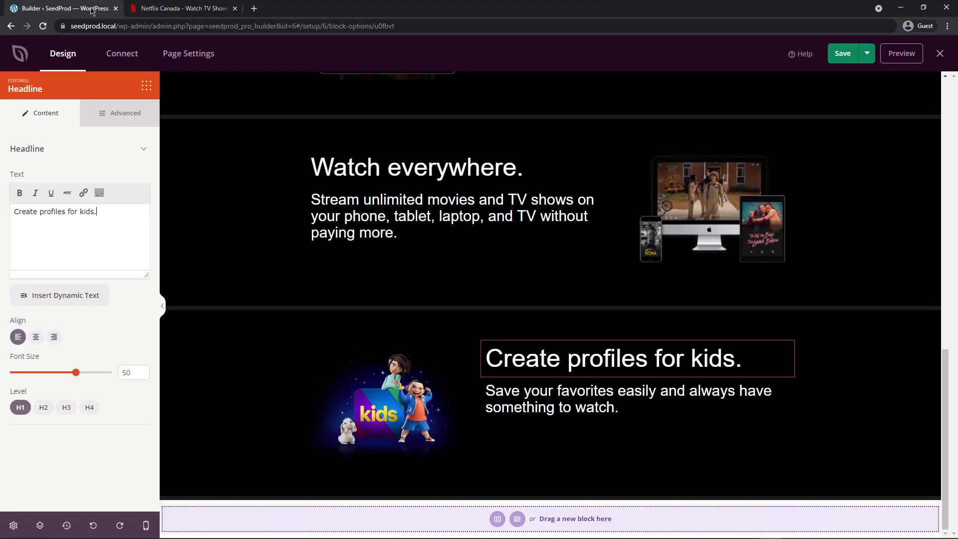
pyautogui.click(598, 396)
pyautogui.moveTo(140, 220); pyautogui.dragTo(9, 205)
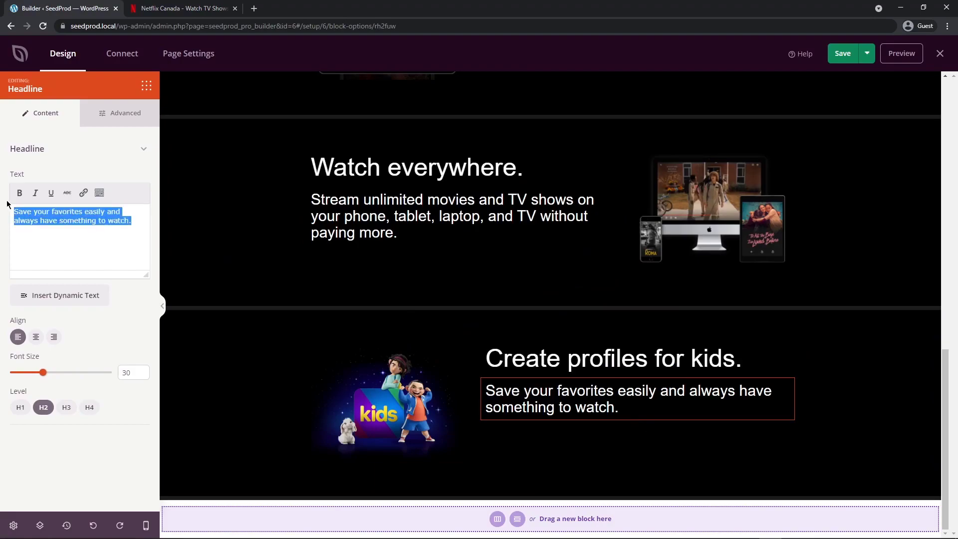
pyautogui.hotkey('ctrl', 'v')
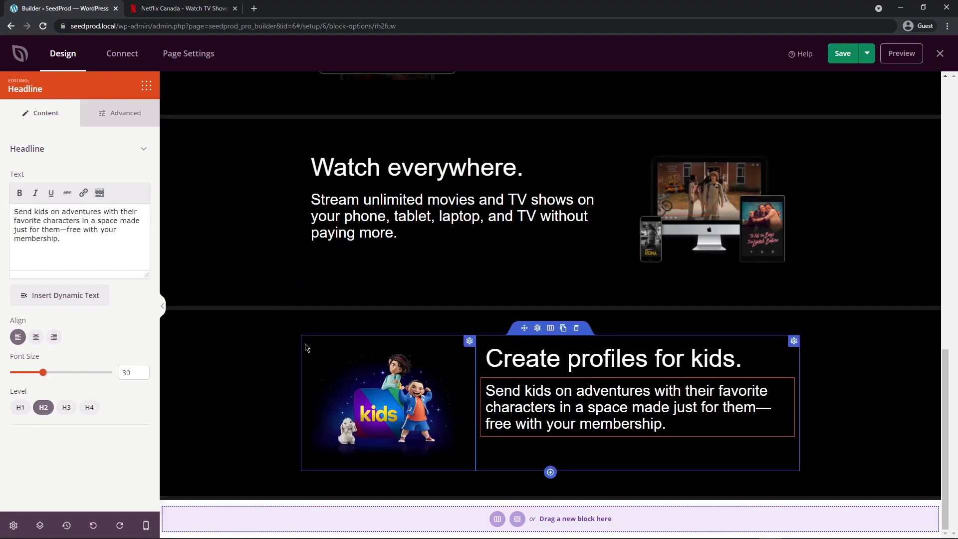
# Examine the Netflix page's Frequently Asked Questions area, expanding and collapsing "What is Netflix?" to see how its entries behave
pyautogui.click(181, 11)
pyautogui.scroll(20, 878, 280)
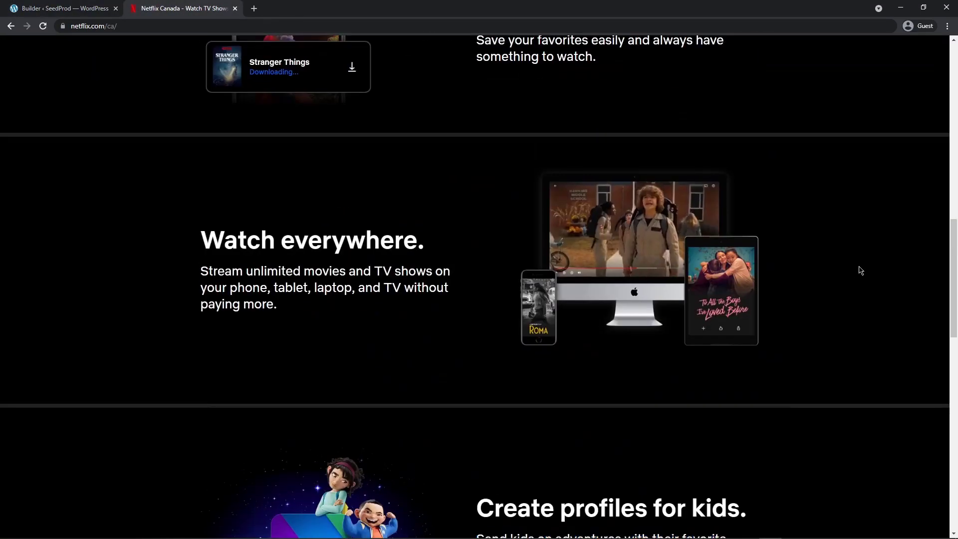
pyautogui.scroll(-8, 820, 269)
pyautogui.scroll(-20, 819, 268)
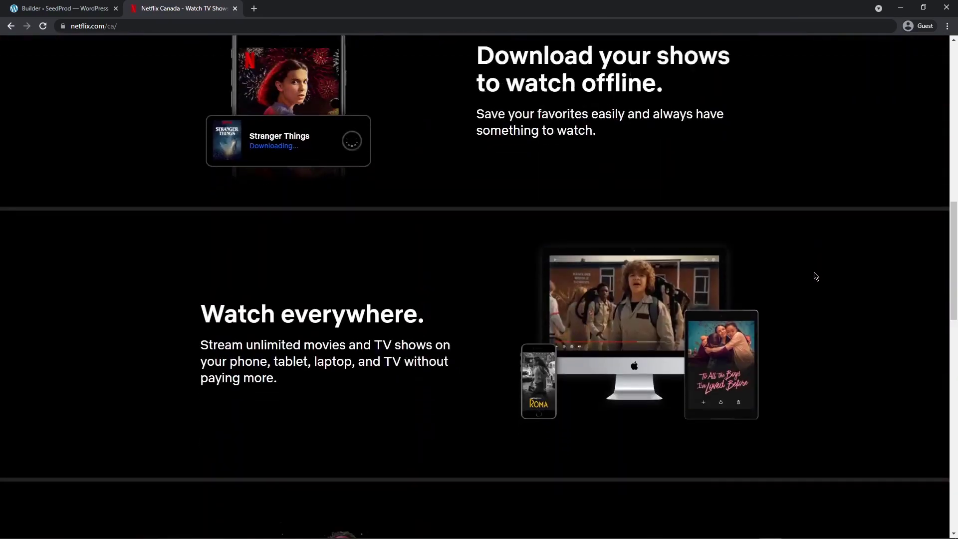
pyautogui.scroll(2, 820, 281)
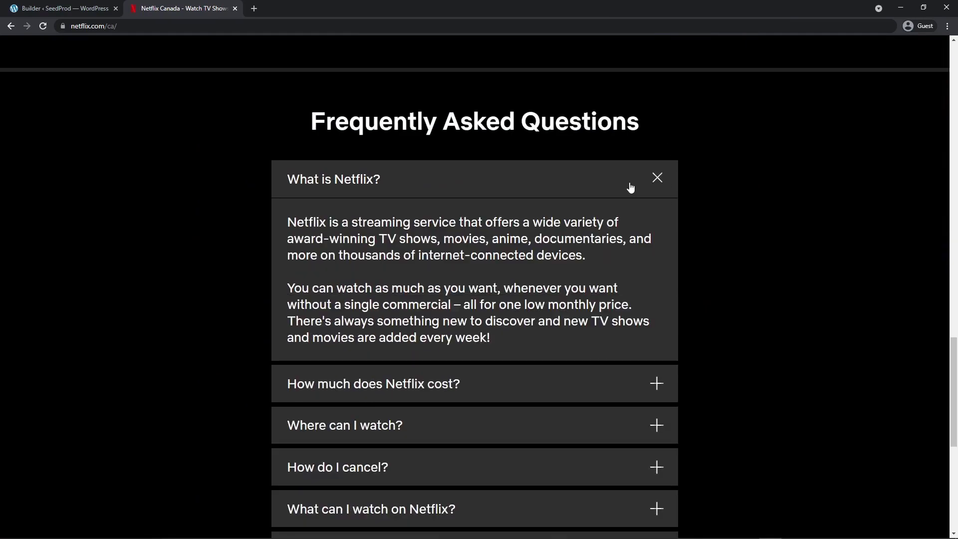
pyautogui.click(629, 186)
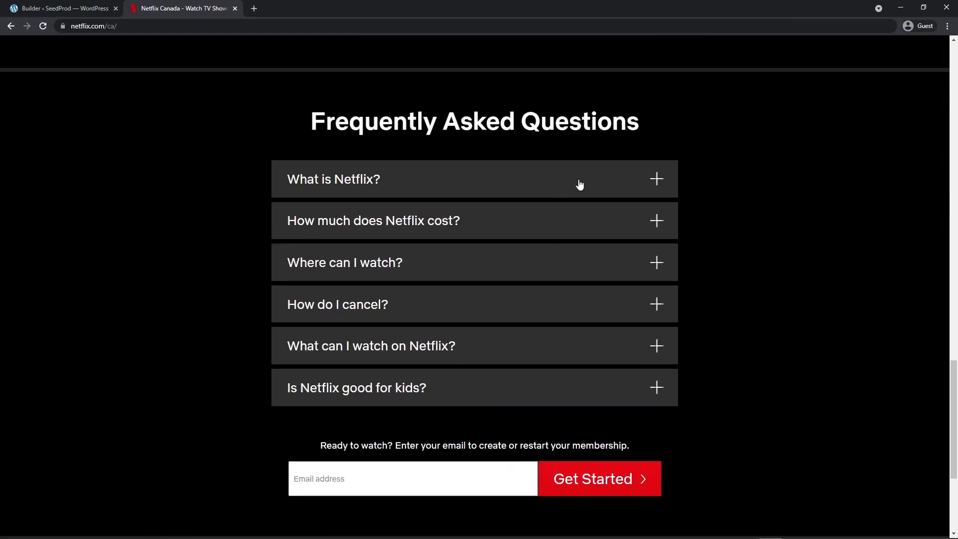
pyautogui.click(643, 180)
pyautogui.click(644, 181)
pyautogui.scroll(-3, 763, 263)
# Return to the SeedProd builder and add an empty single-column section below the "Create profiles for kids." section
pyautogui.click(67, 9)
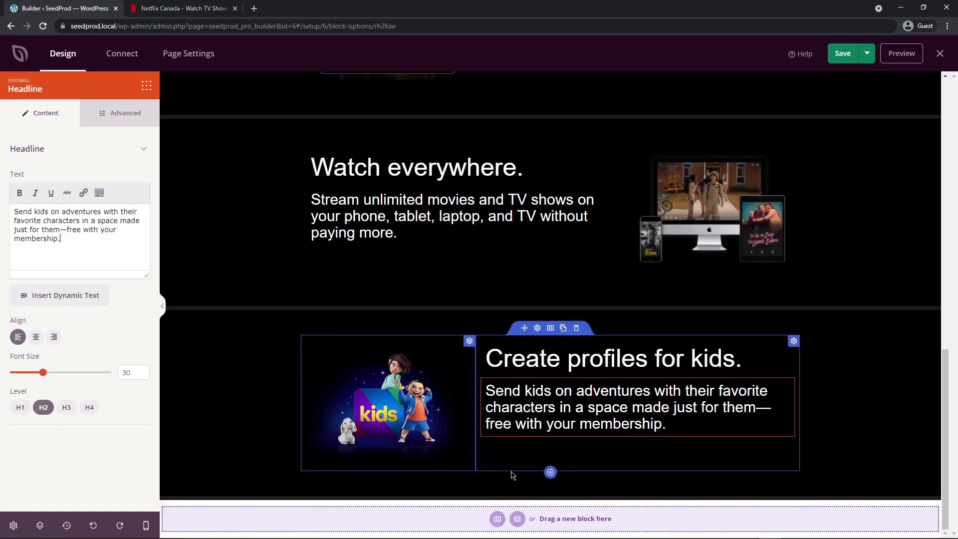
pyautogui.click(550, 498)
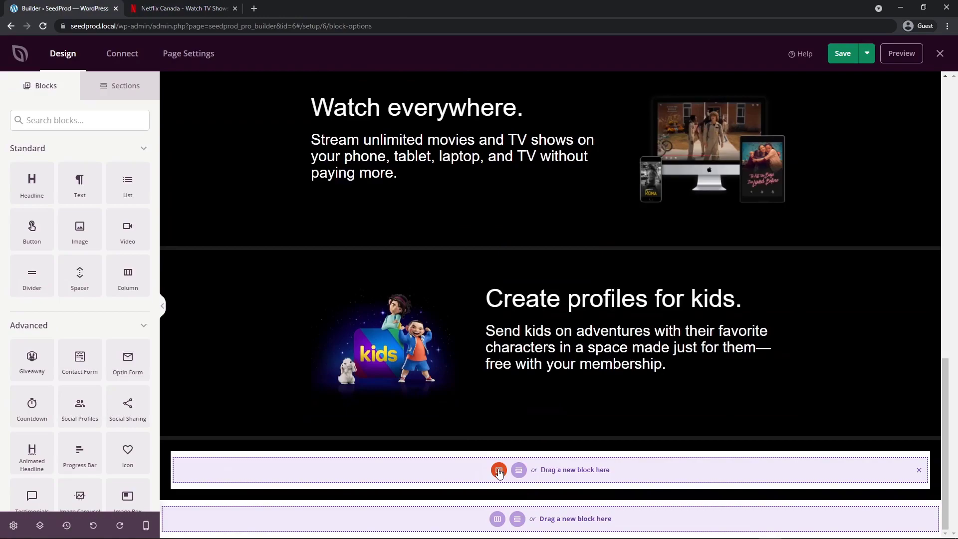
pyautogui.click(499, 470)
pyautogui.click(467, 485)
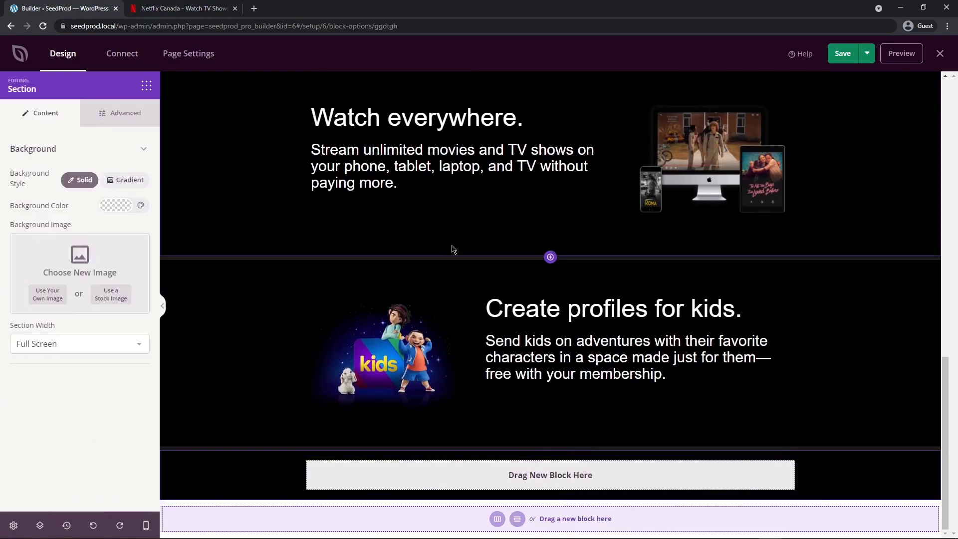
# Duplicate the "Create profiles for kids." headline, move the copy into the empty section and center its text
pyautogui.moveTo(607, 307)
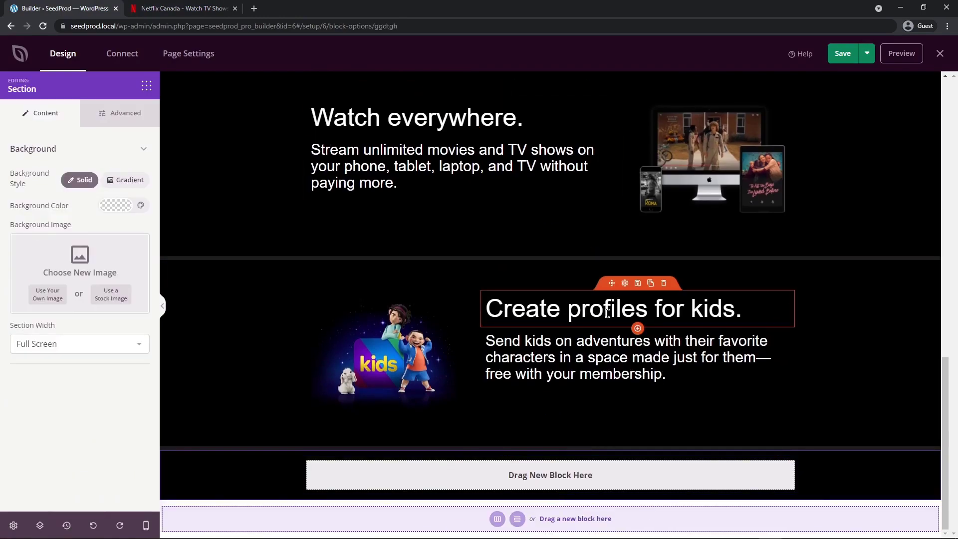
pyautogui.click(650, 285)
pyautogui.moveTo(611, 313); pyautogui.dragTo(519, 474)
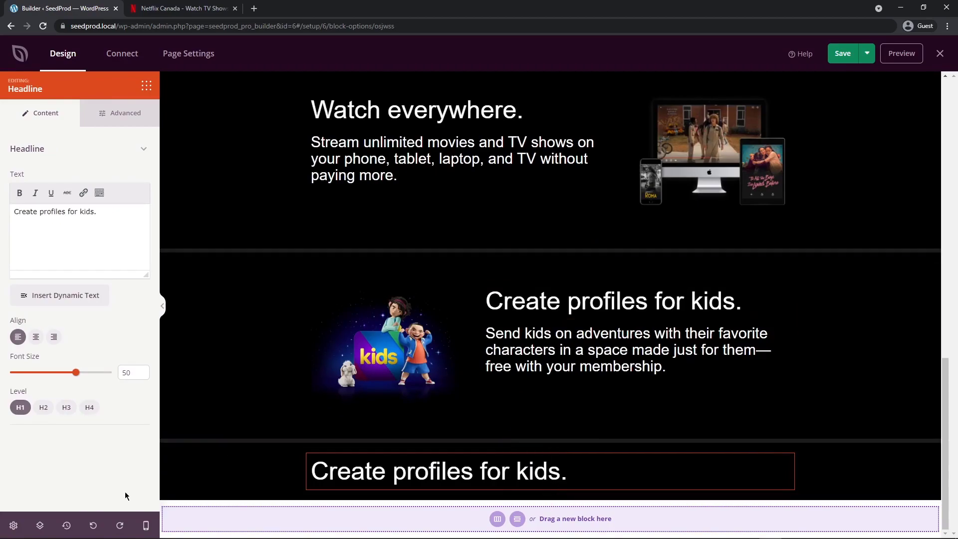
pyautogui.click(35, 336)
# Replace the centered headline's text with "Frequently Asked Questions" copied from the Netflix page
pyautogui.click(172, 8)
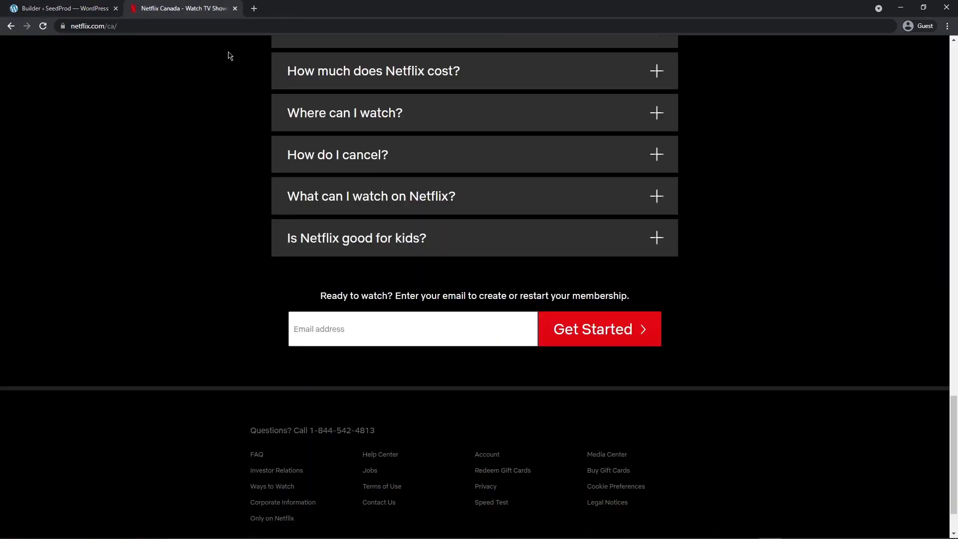
pyautogui.scroll(4, 553, 184)
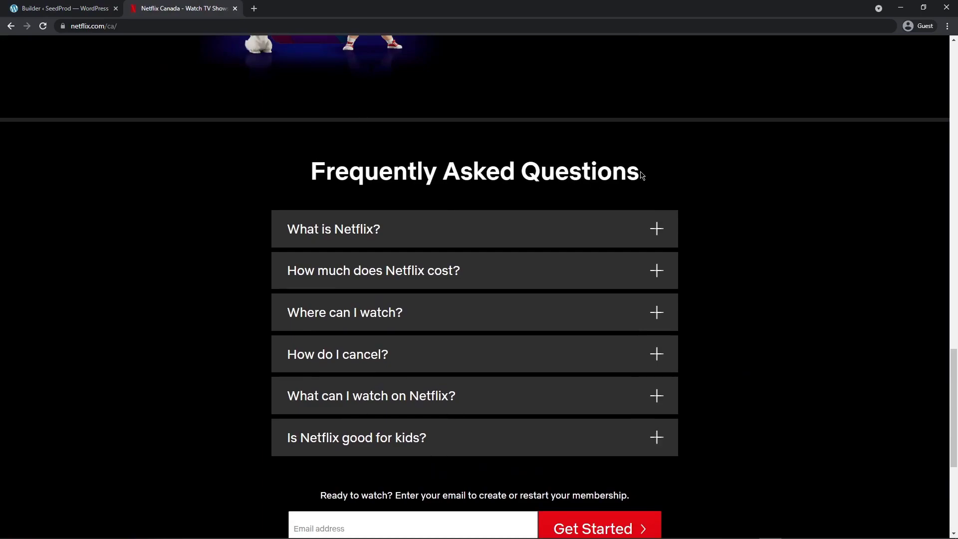
pyautogui.moveTo(637, 173); pyautogui.dragTo(309, 173)
pyautogui.rightClick(345, 181)
pyautogui.click(369, 183)
pyautogui.click(65, 8)
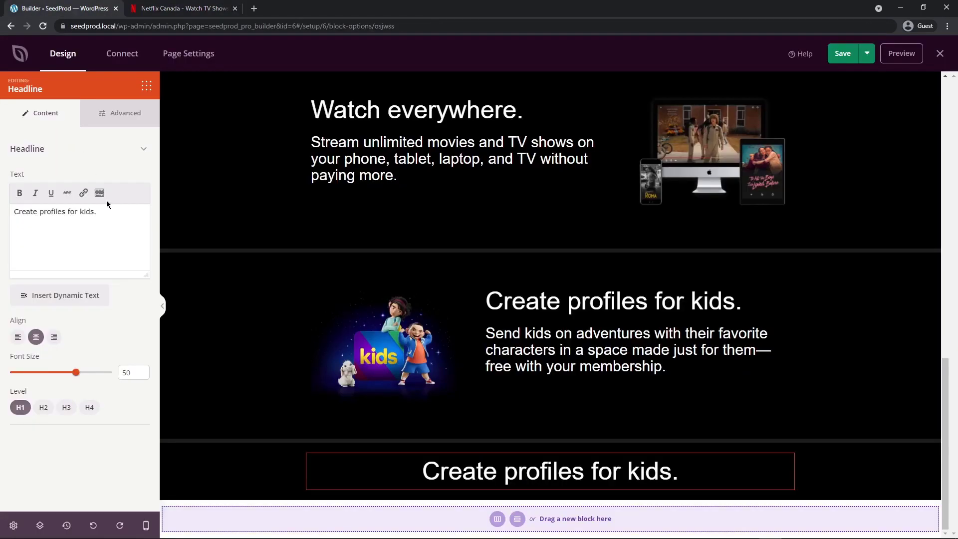
pyautogui.moveTo(122, 220); pyautogui.dragTo(3, 199)
pyautogui.hotkey('ctrl', 'v')
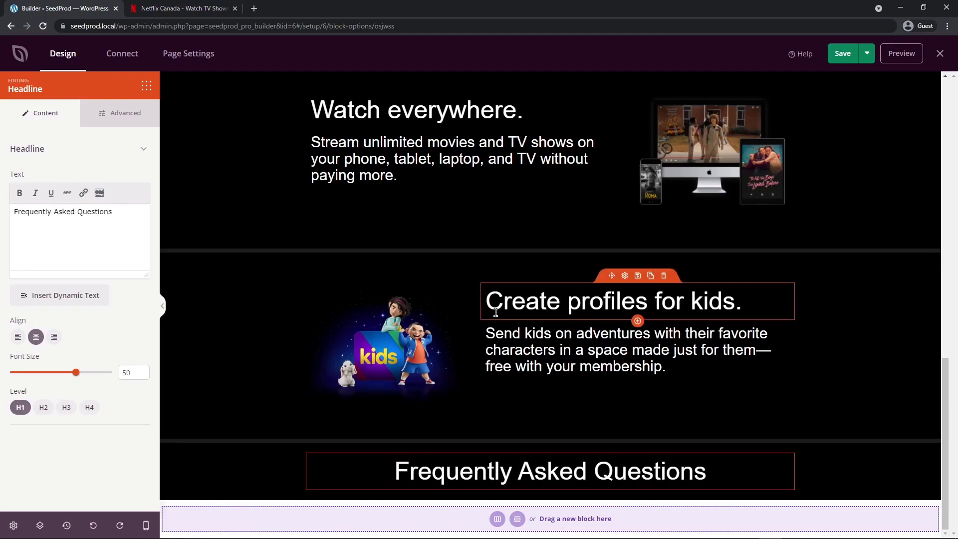
# Add an Accordion block beneath the "Frequently Asked Questions" headline
pyautogui.click(146, 88)
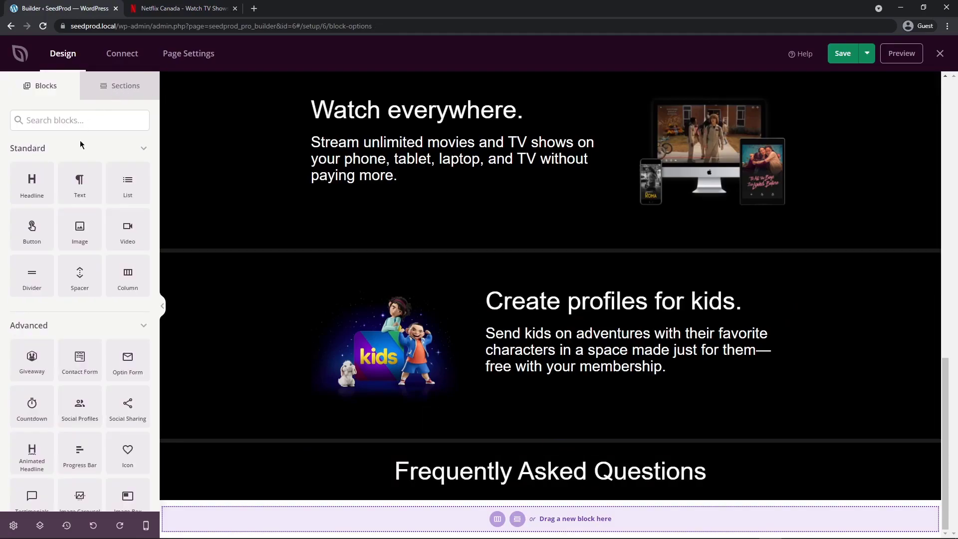
pyautogui.scroll(-5, 57, 250)
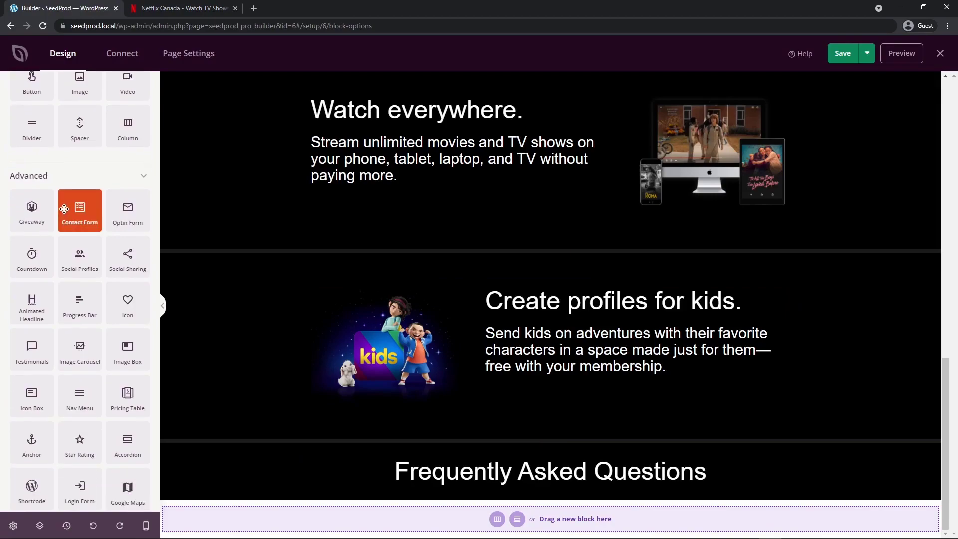
pyautogui.scroll(-1, 69, 199)
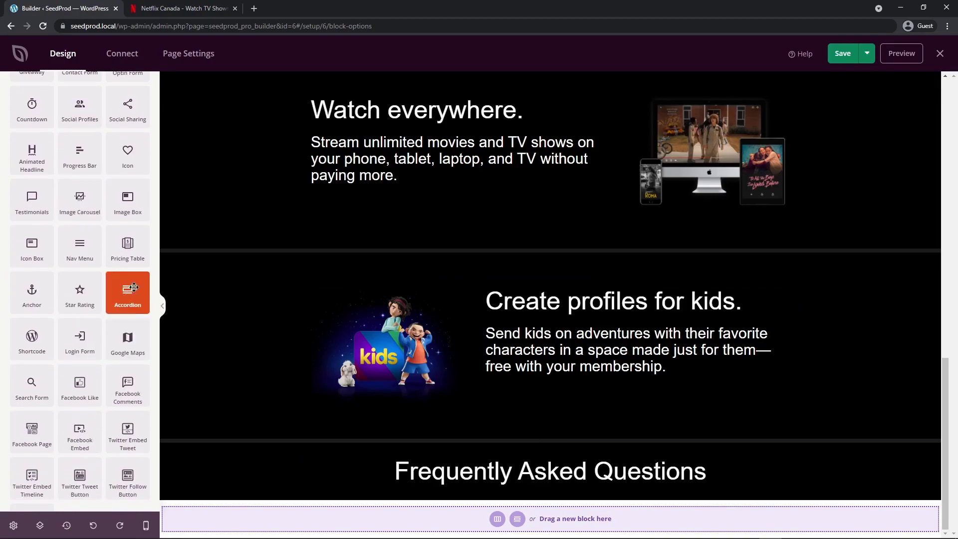
pyautogui.moveTo(183, 333); pyautogui.dragTo(558, 507)
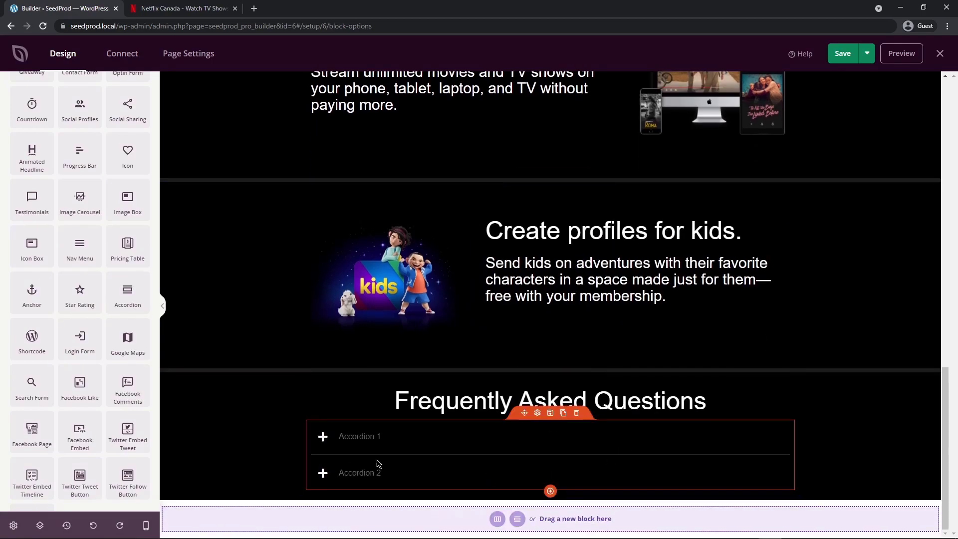
# Open the Accordion block's settings, then expand and collapse its first item to view the placeholder content
pyautogui.click(537, 413)
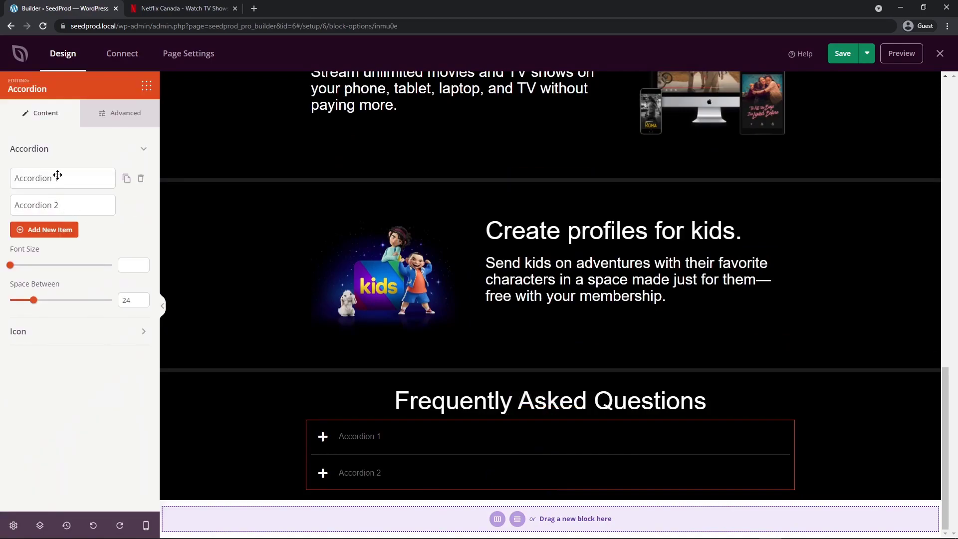
pyautogui.click(323, 439)
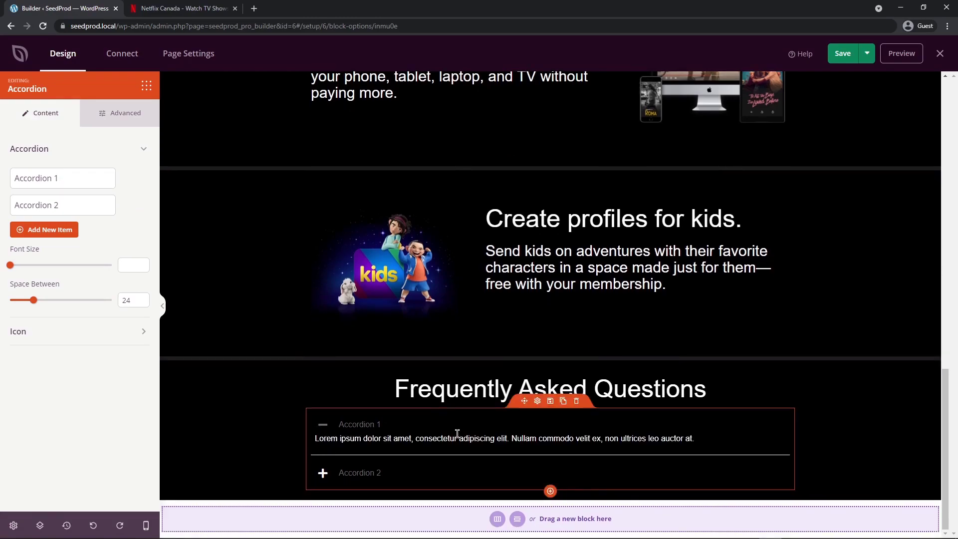
pyautogui.click(323, 431)
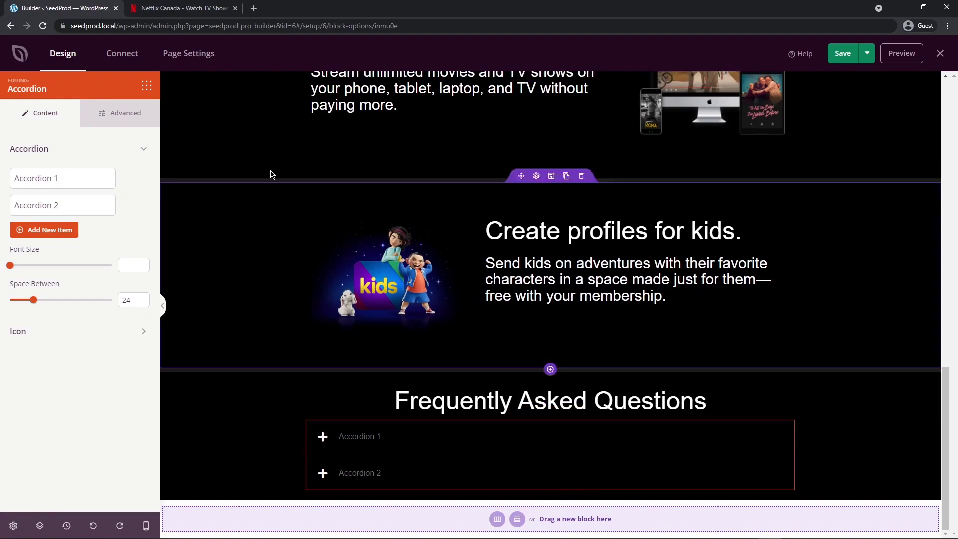
# Switch to the Netflix page and examine how the "What is Netflix?" question expands and collapses its answer
pyautogui.click(184, 8)
pyautogui.click(724, 219)
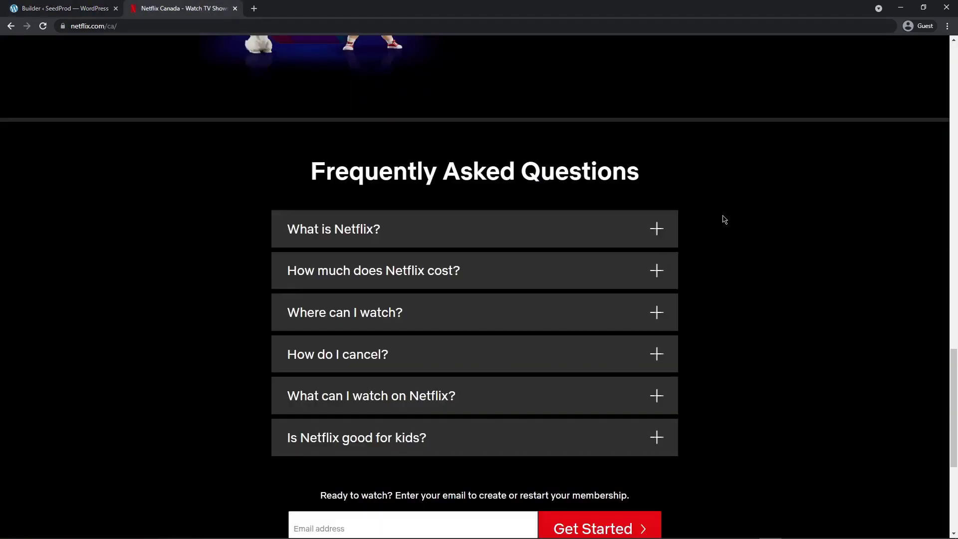
pyautogui.click(656, 229)
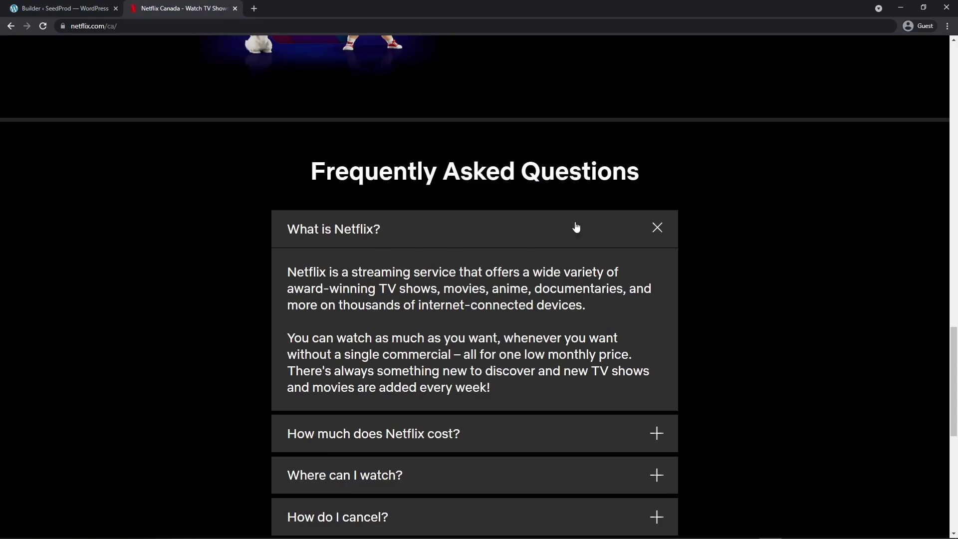
pyautogui.moveTo(294, 274); pyautogui.dragTo(533, 392)
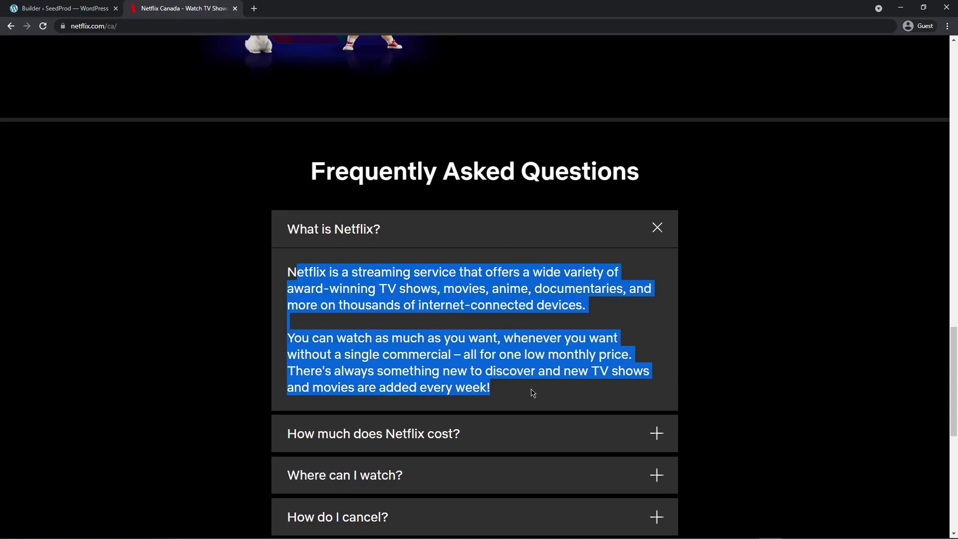
pyautogui.click(539, 382)
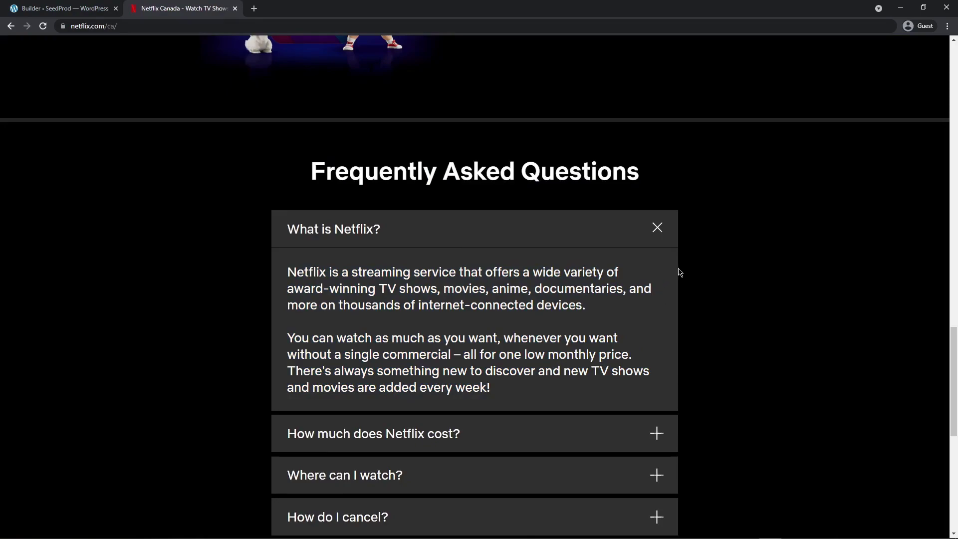
pyautogui.scroll(-1, 665, 269)
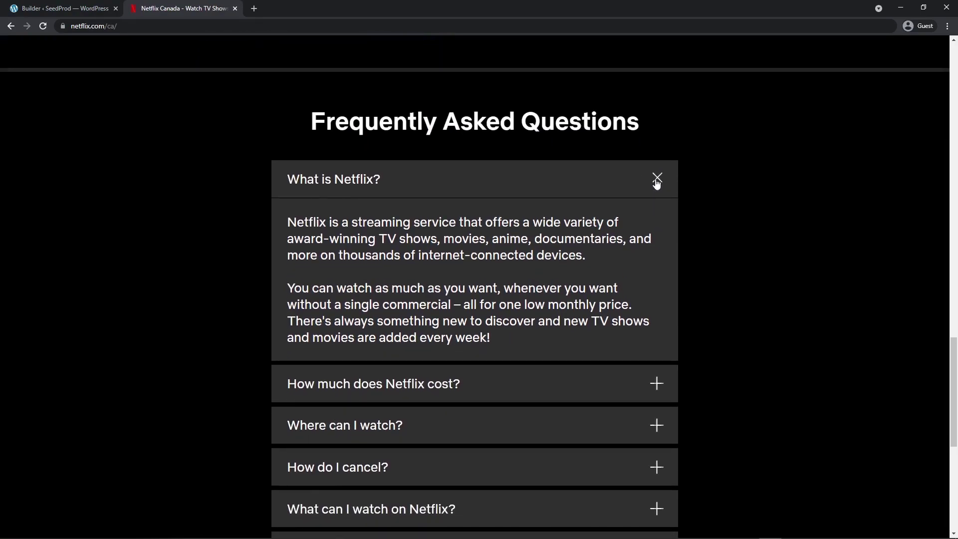
pyautogui.click(658, 179)
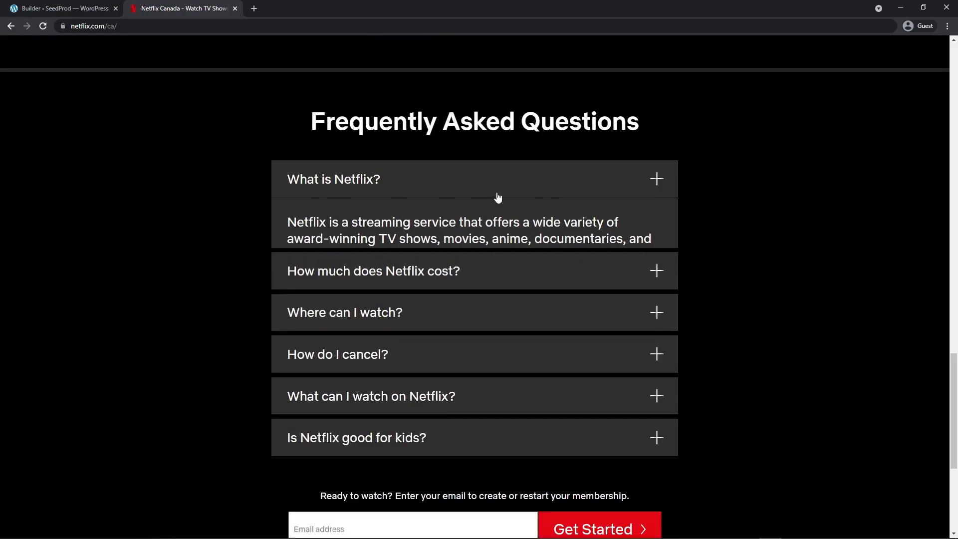
# Return to the SeedProd builder and delete the "Accordion 2" item
pyautogui.click(77, 11)
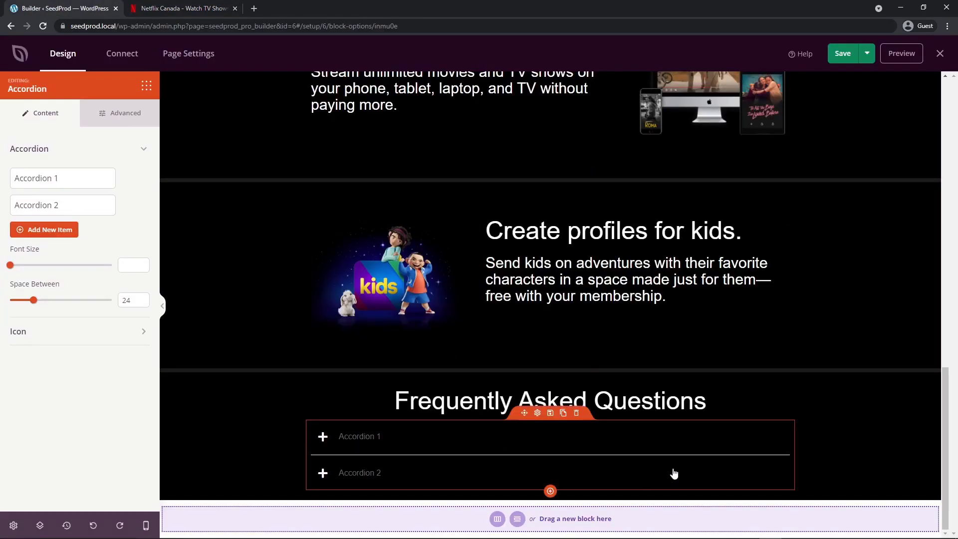
pyautogui.click(140, 205)
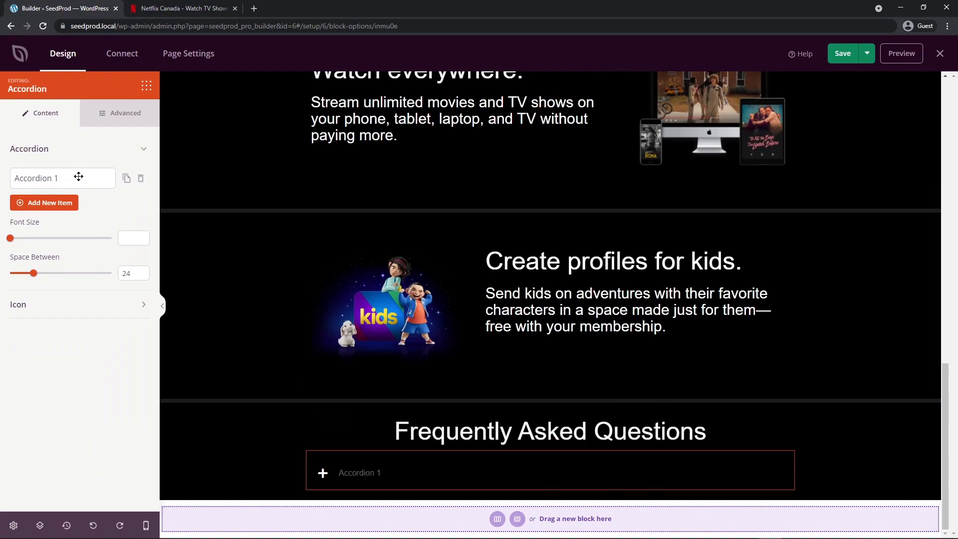
# Open the "Accordion 1" item for editing and copy both answer paragraphs under "What is Netflix?" from the Netflix page
pyautogui.click(72, 179)
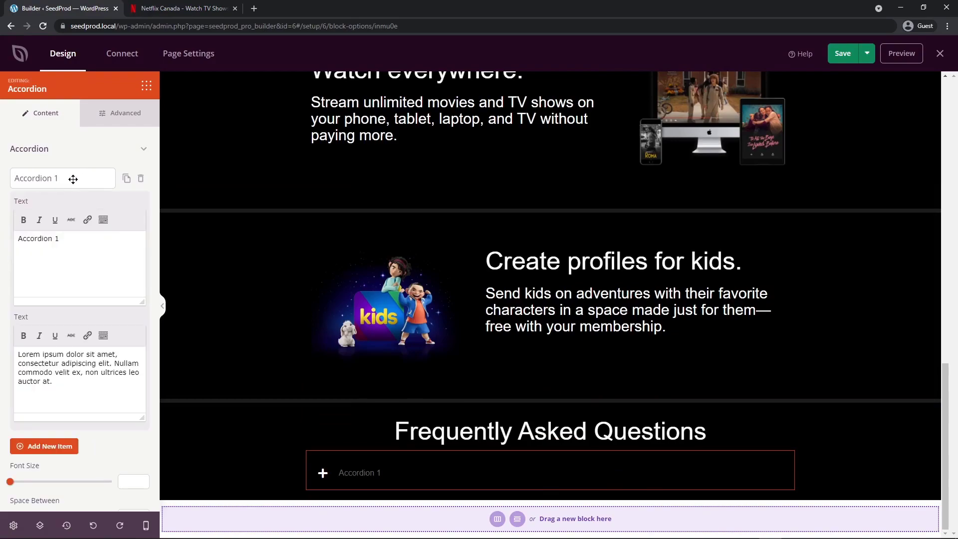
pyautogui.click(171, 9)
pyautogui.click(355, 180)
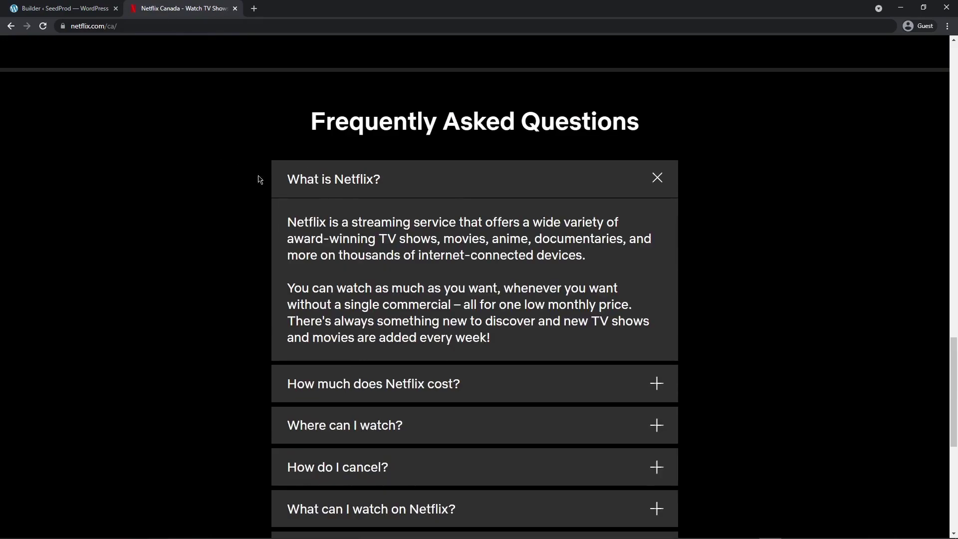
pyautogui.moveTo(510, 342); pyautogui.dragTo(289, 226)
pyautogui.rightClick(296, 220)
pyautogui.click(322, 226)
# Return to the SeedProd builder and replace the accordion item's title with "What is Netflix?"
pyautogui.click(86, 14)
pyautogui.moveTo(64, 239); pyautogui.dragTo(1, 233)
pyautogui.write('What is Netflix?')
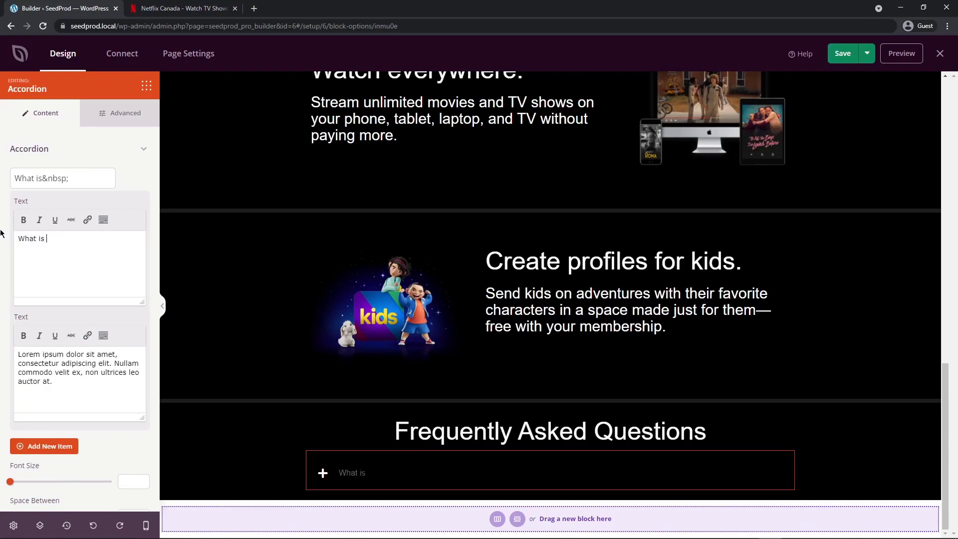
# Replace the accordion item's placeholder body with the copied Netflix answer, expand it in the preview and close its editor
pyautogui.tripleClick(69, 382)
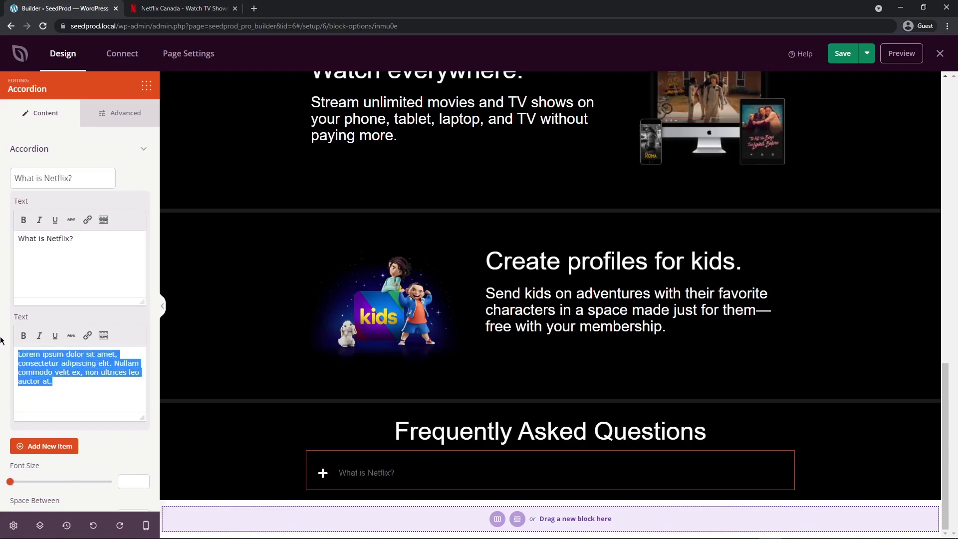
pyautogui.hotkey('ctrl', 'v')
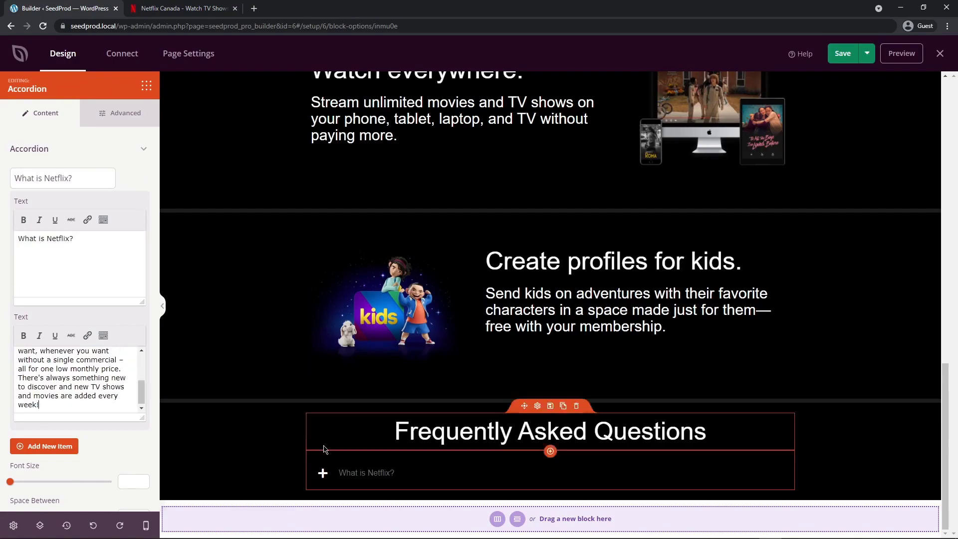
pyautogui.click(323, 473)
pyautogui.scroll(-1, 270, 432)
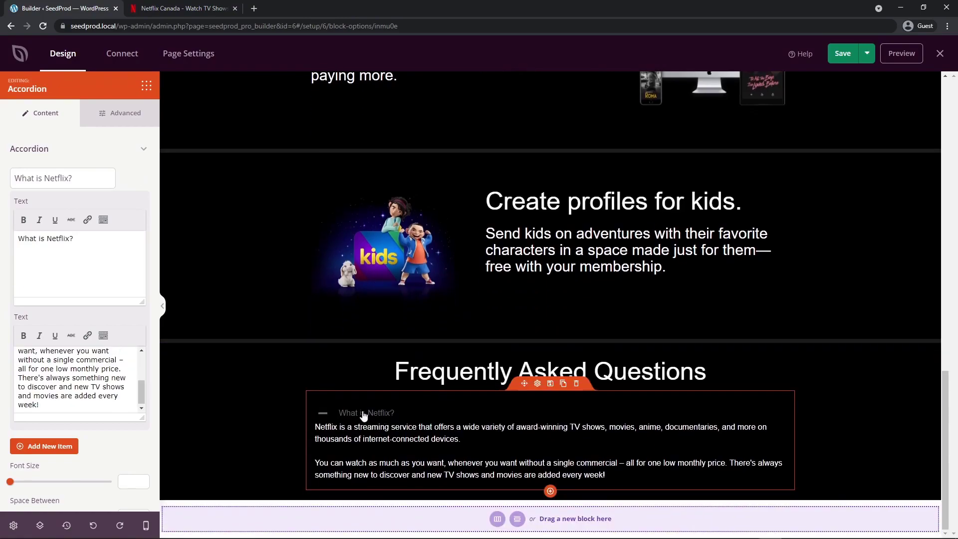
pyautogui.click(103, 178)
# Set the accordion's font size to 25, compare it with the Netflix page and collapse the item
pyautogui.moveTo(11, 238); pyautogui.dragTo(35, 241)
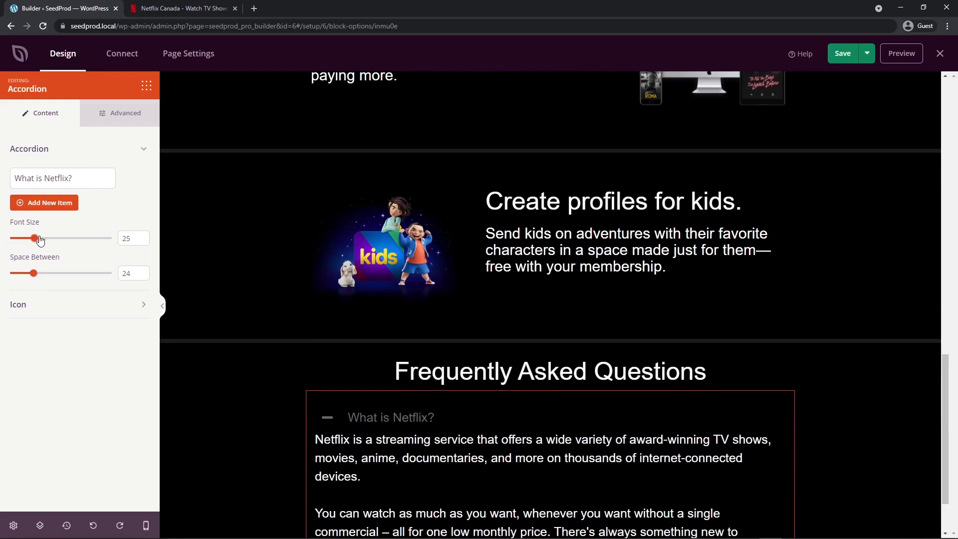
pyautogui.scroll(-2, 246, 220)
pyautogui.click(177, 9)
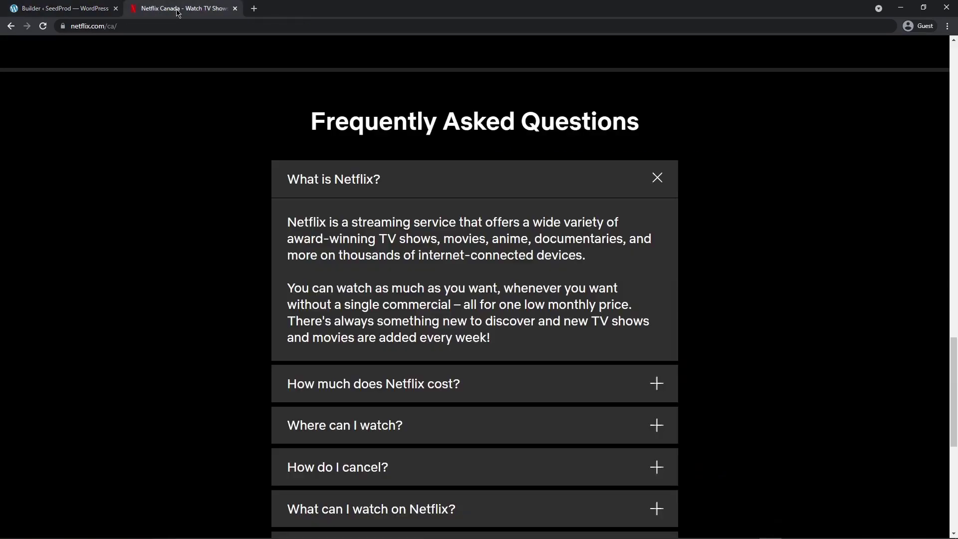
pyautogui.click(80, 13)
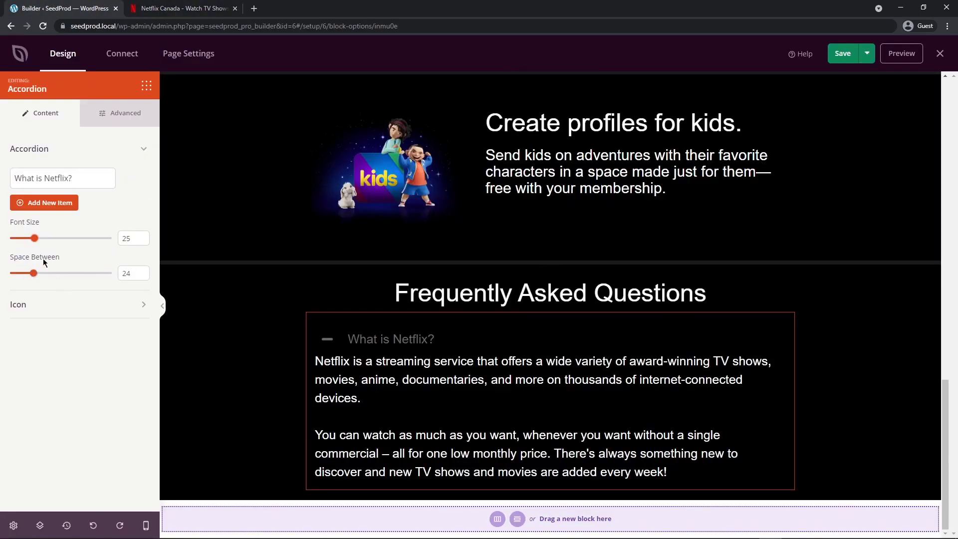
pyautogui.click(327, 338)
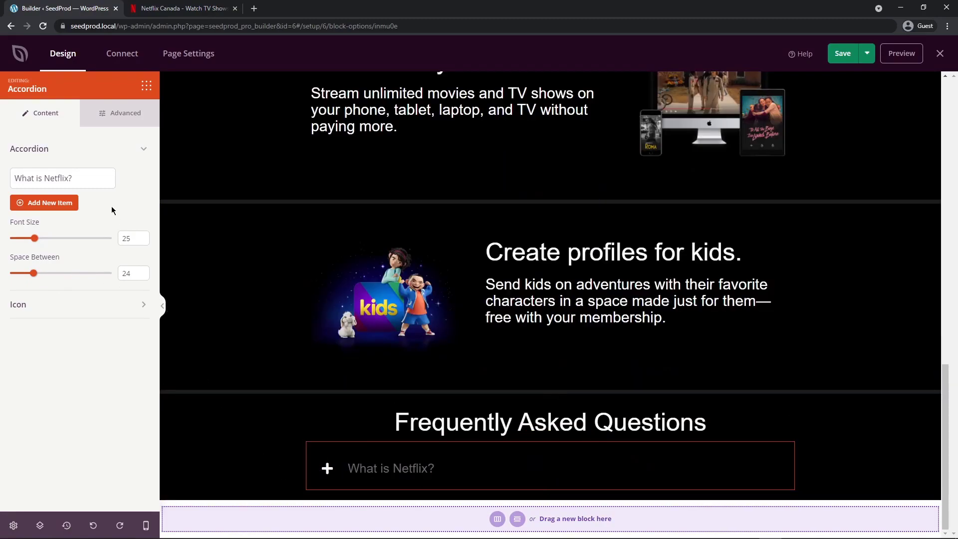
# Align the accordion's icons to the right in its icon settings
pyautogui.click(144, 149)
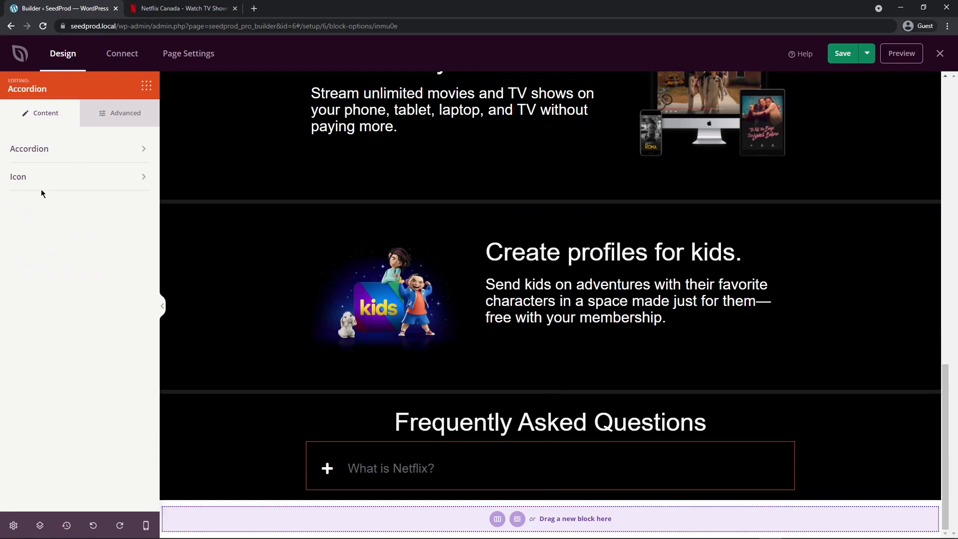
pyautogui.click(144, 177)
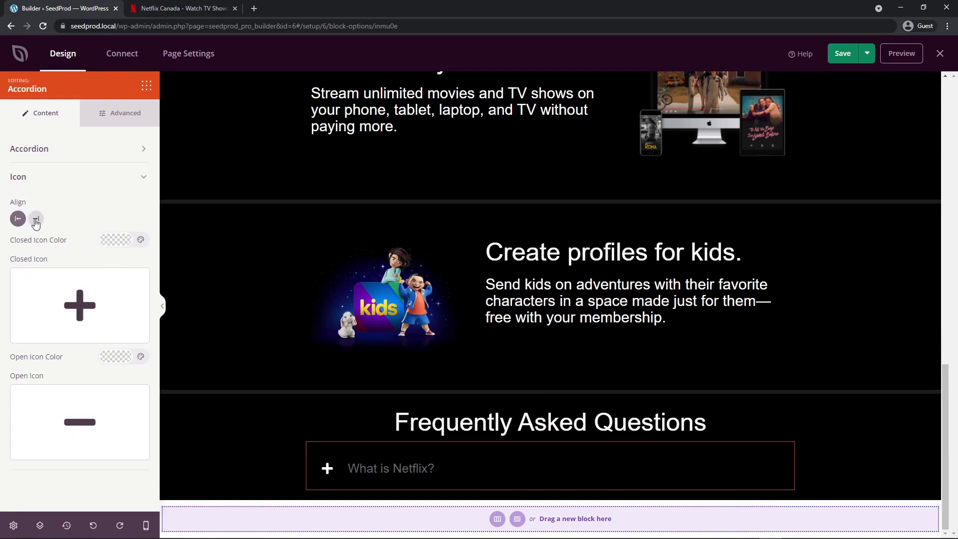
pyautogui.click(36, 220)
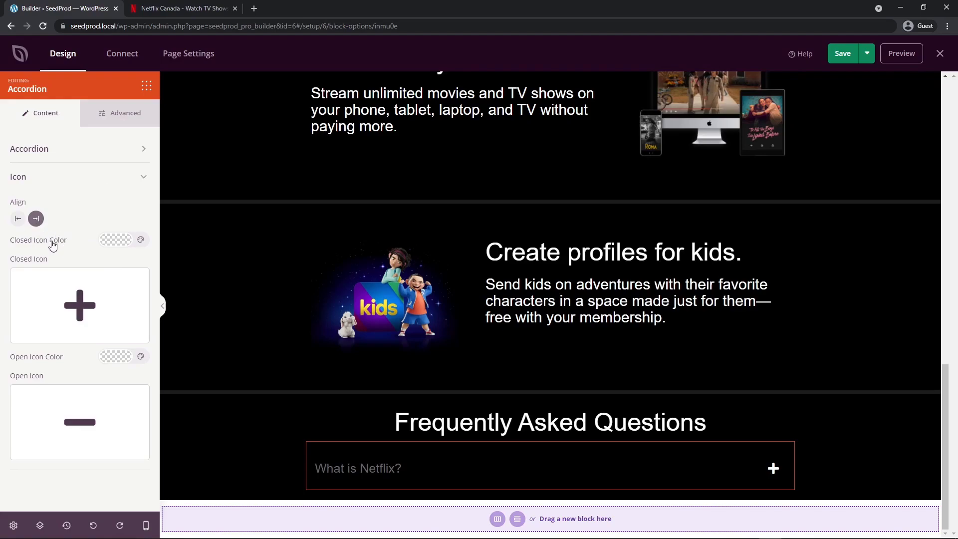
# Expand the accordion item and change its open icon to the plain X found by searching the icon library for "times"
pyautogui.moveTo(40, 306)
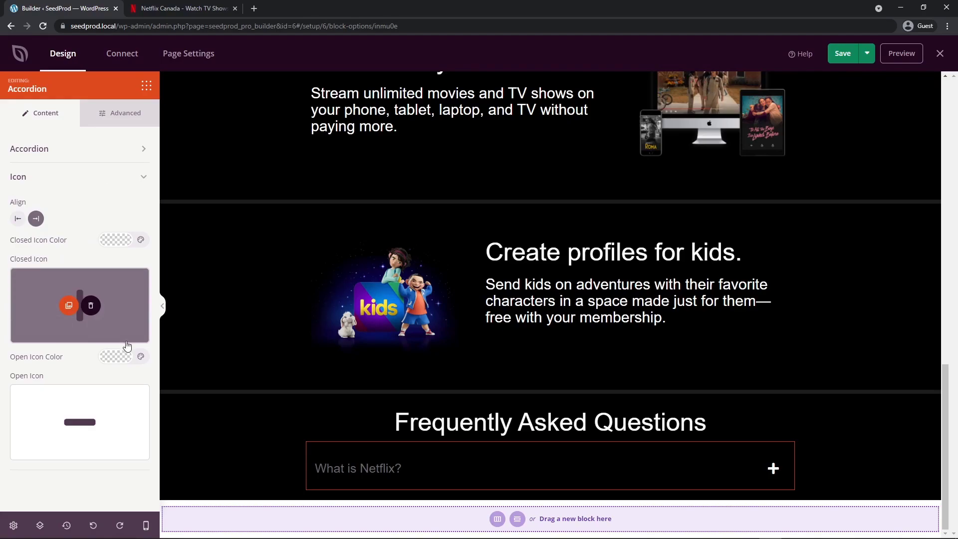
pyautogui.click(775, 471)
pyautogui.scroll(-3, 837, 450)
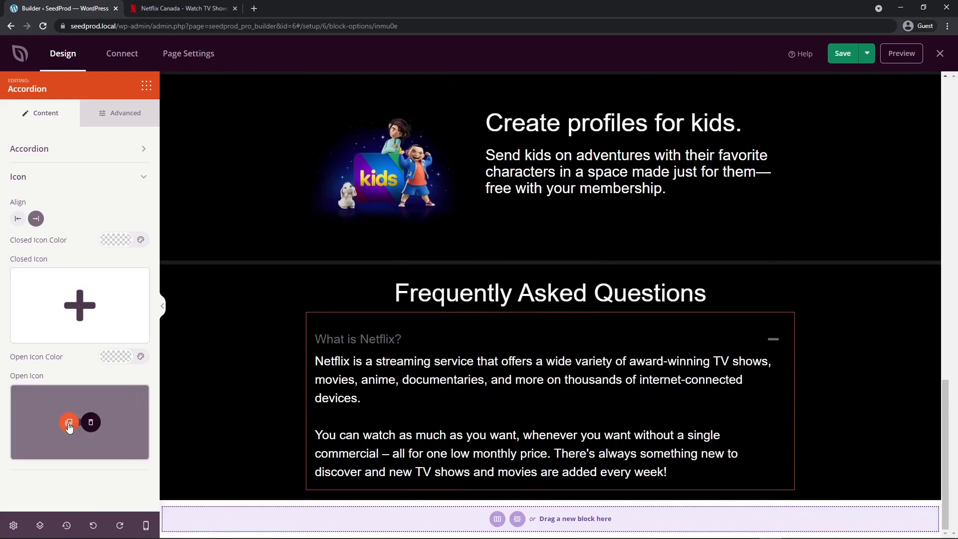
pyautogui.click(69, 423)
pyautogui.write('times')
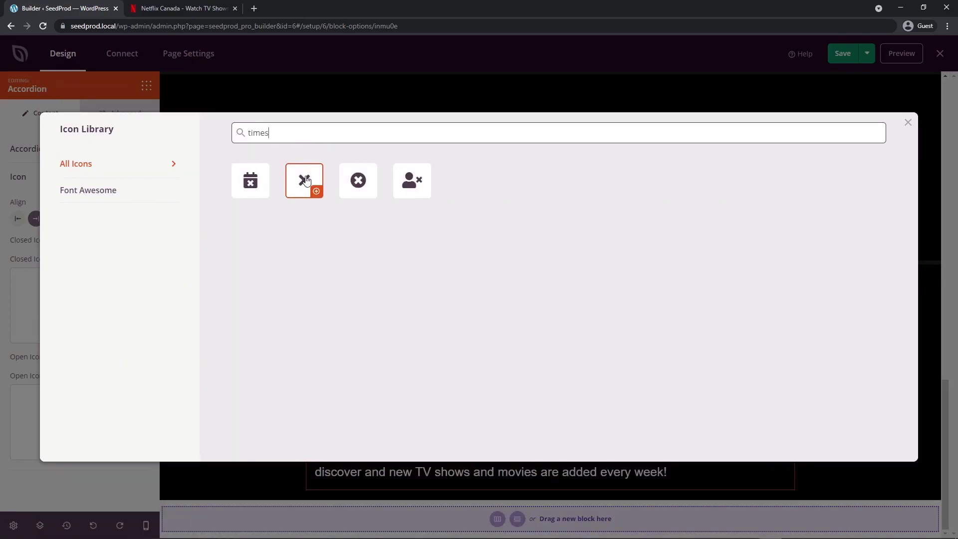
pyautogui.click(307, 180)
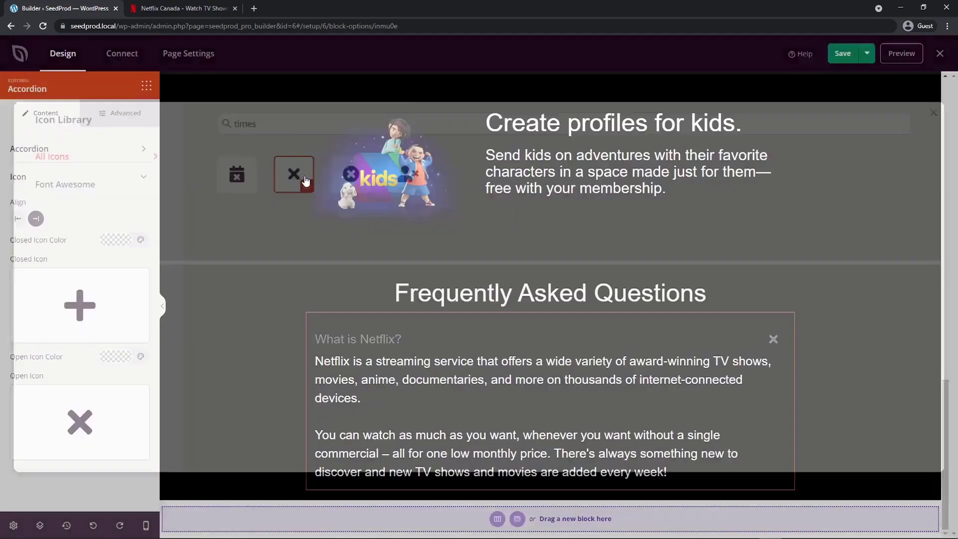
pyautogui.click(776, 343)
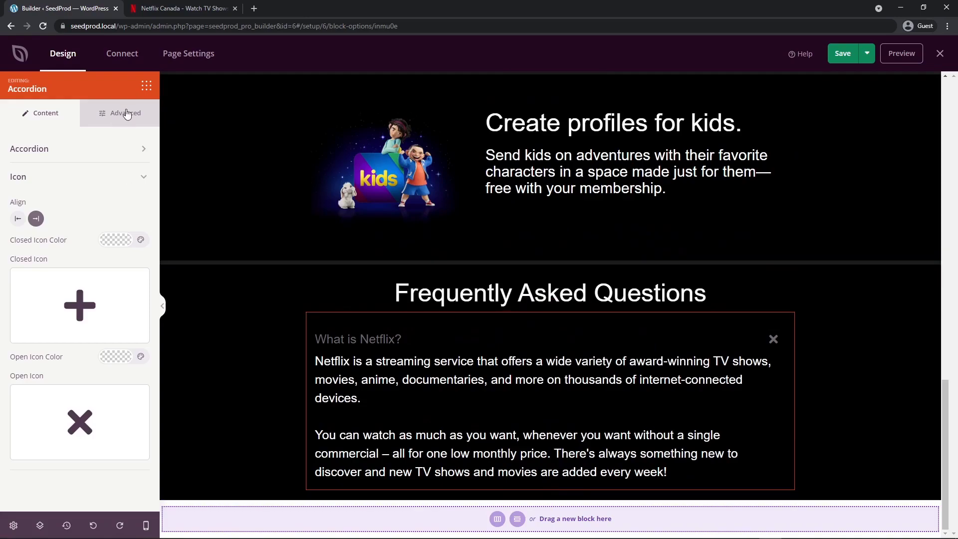
# Set the accordion's background color to dark grey #2C2C2C and compare it with the Netflix page
pyautogui.click(128, 114)
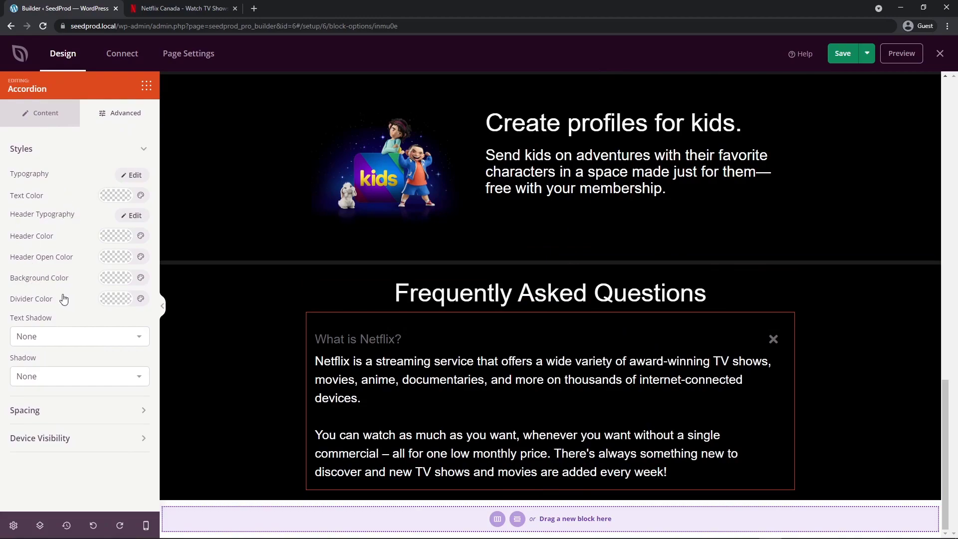
pyautogui.click(114, 280)
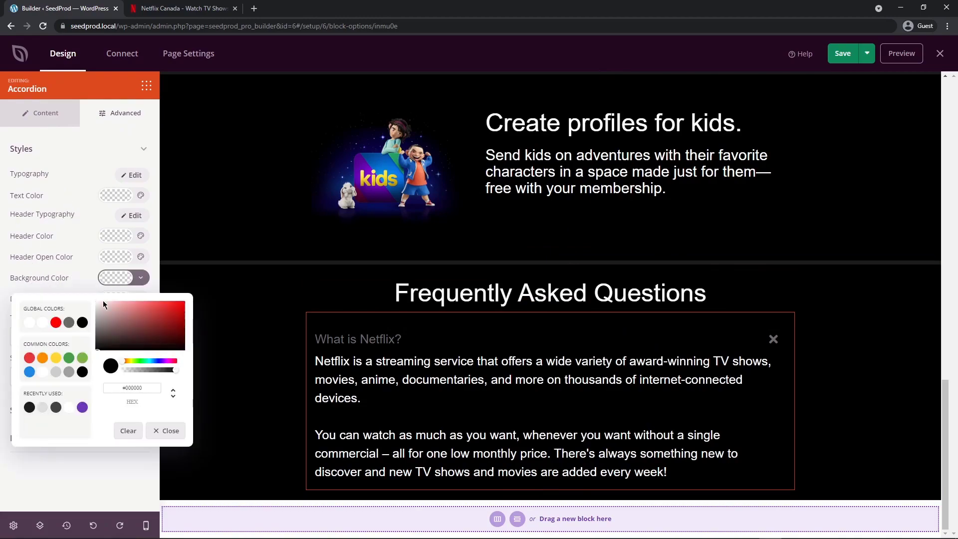
pyautogui.click(100, 336)
pyautogui.moveTo(99, 337); pyautogui.dragTo(91, 343)
pyautogui.click(201, 6)
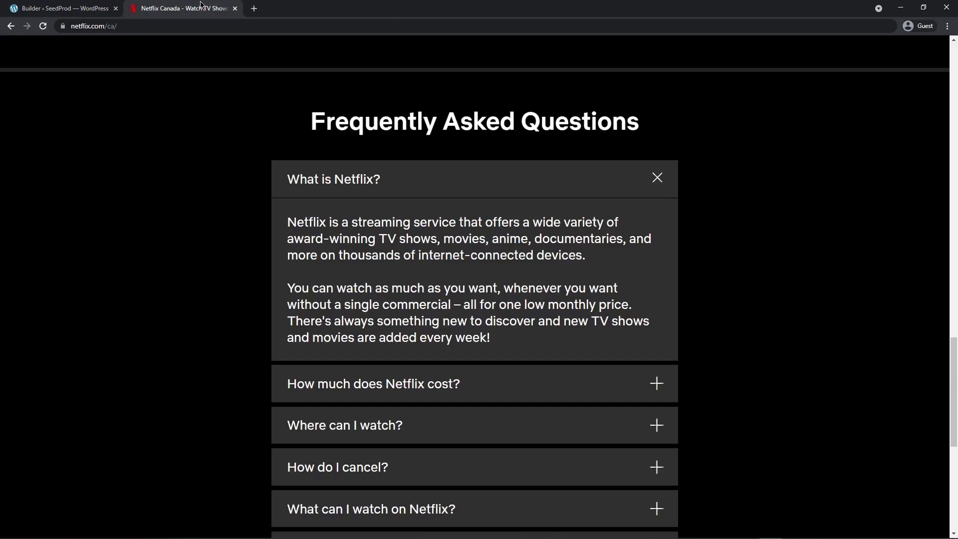
pyautogui.click(100, 8)
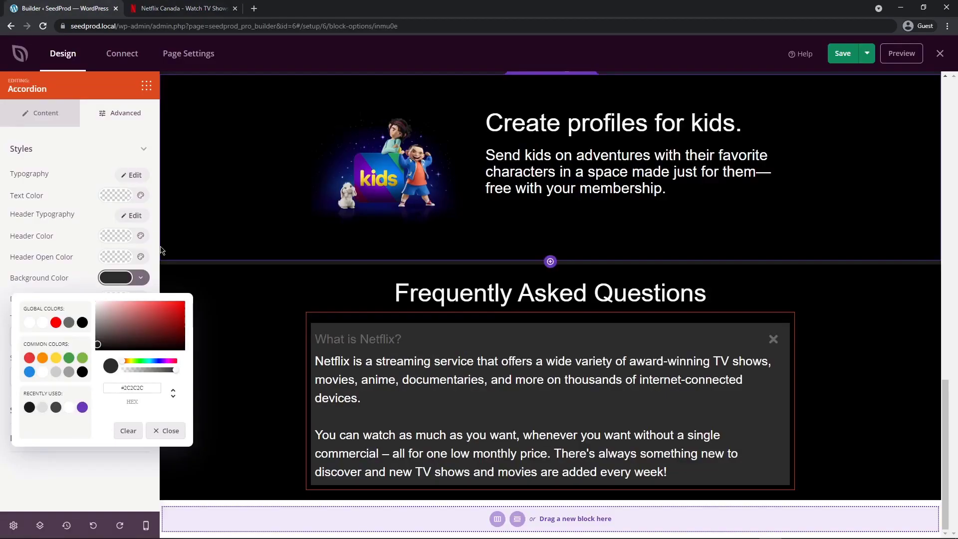
# Duplicate the "What is Netflix?" accordion item and collapse the expanded original
pyautogui.click(52, 114)
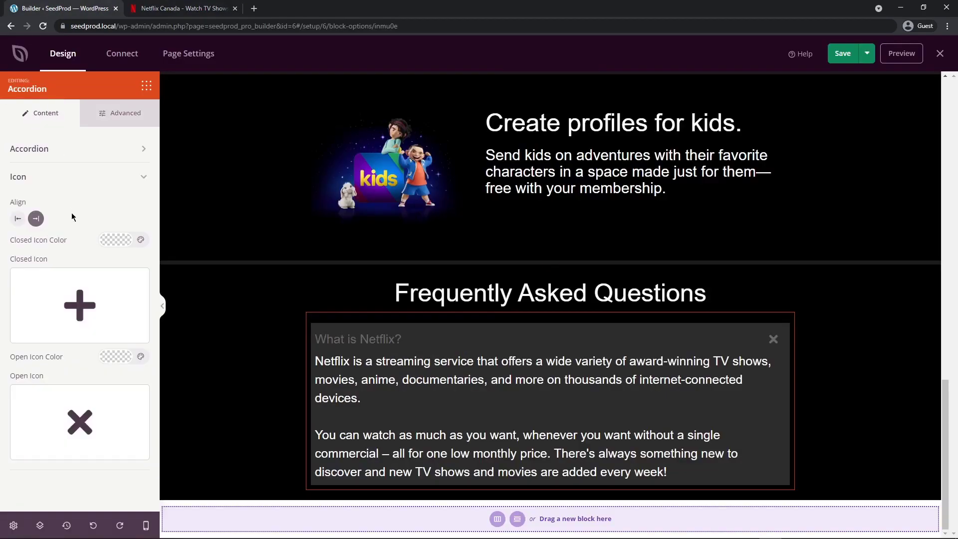
pyautogui.click(143, 150)
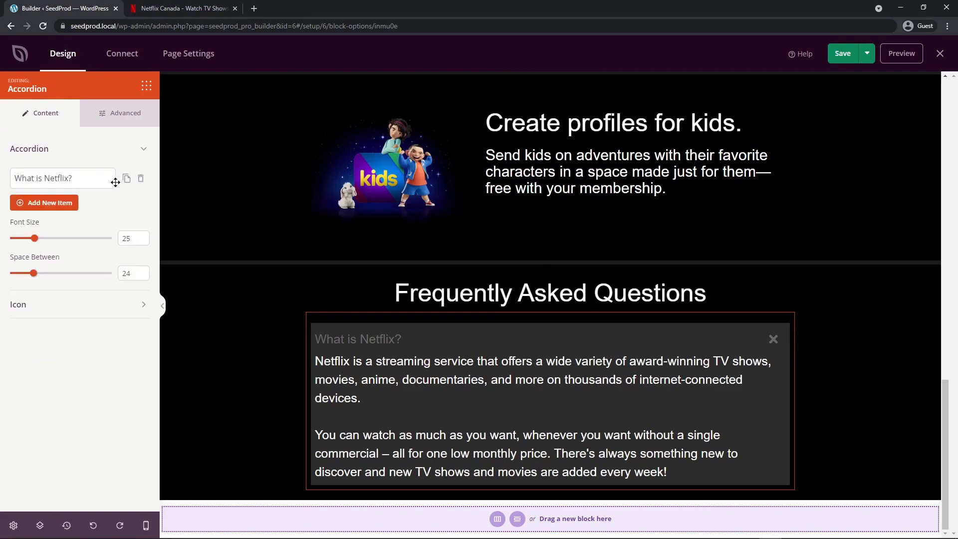
pyautogui.click(126, 179)
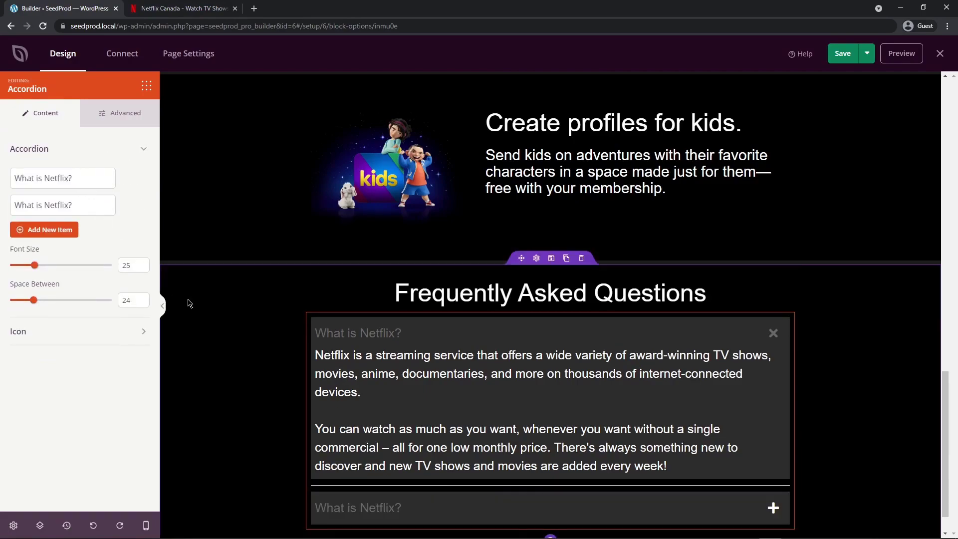
pyautogui.click(774, 334)
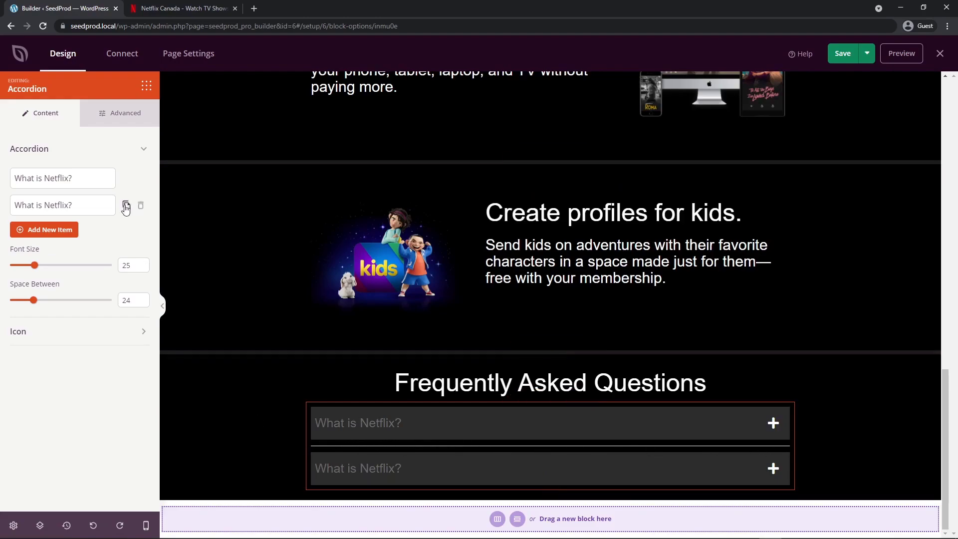
# Set the accordion's divider color to black #000000
pyautogui.click(125, 115)
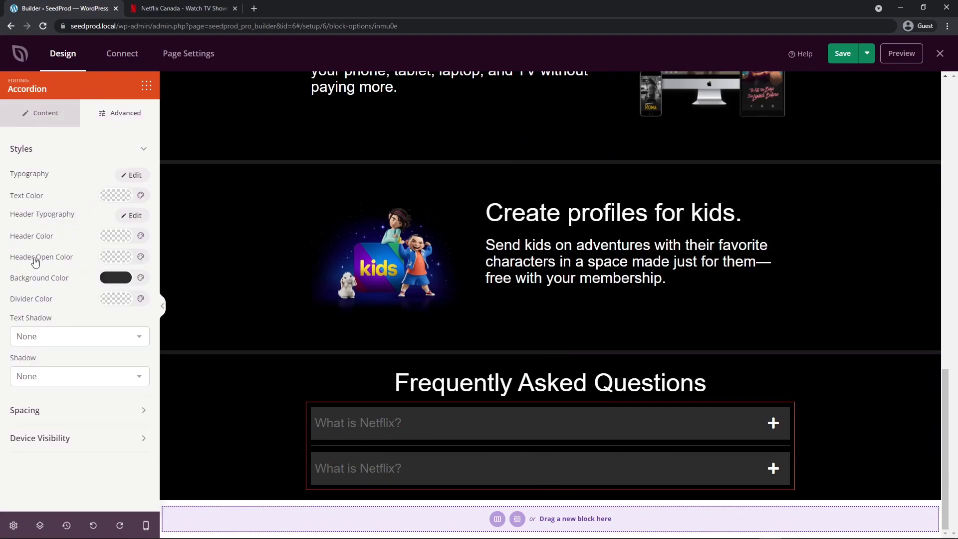
pyautogui.click(111, 304)
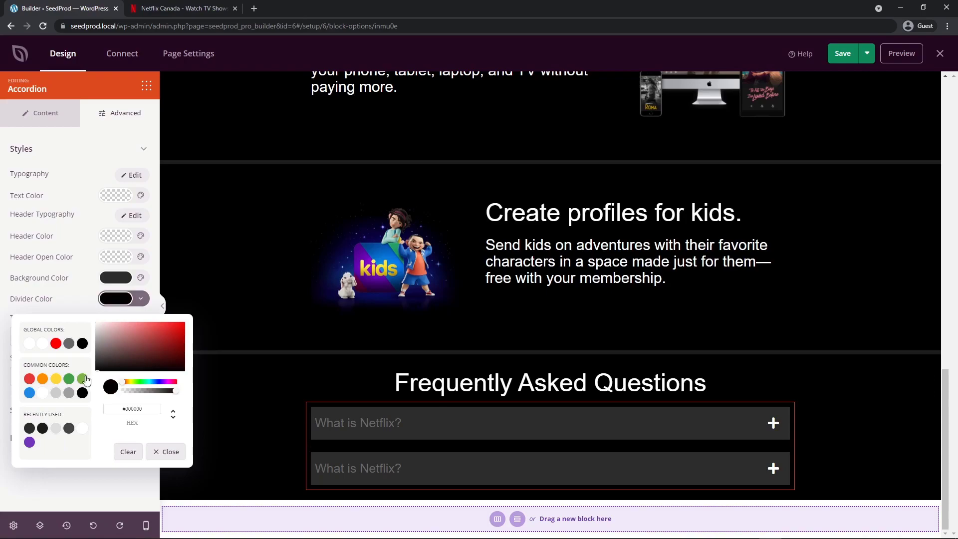
pyautogui.click(121, 115)
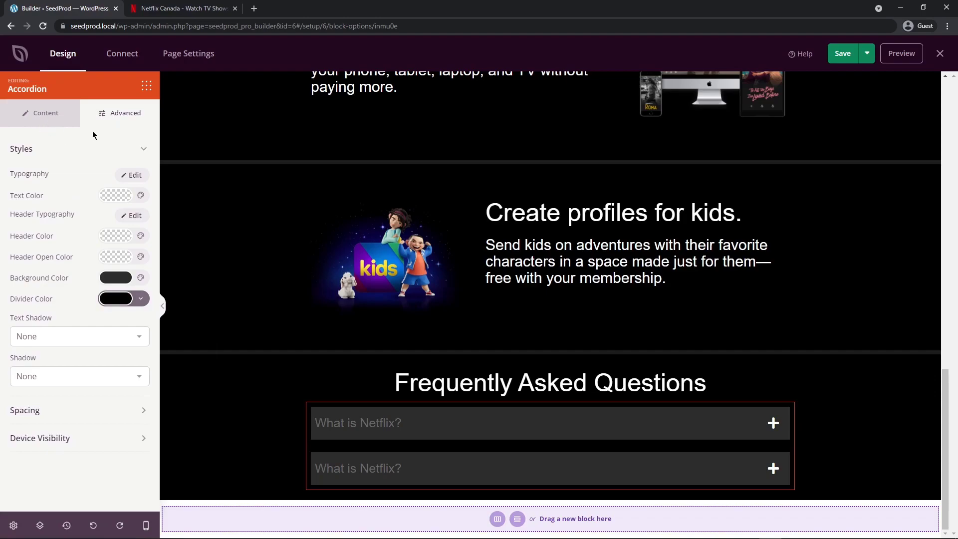
# Set the space between accordion items to 10 and compare the spacing with the collapsed FAQ on the Netflix page
pyautogui.click(51, 119)
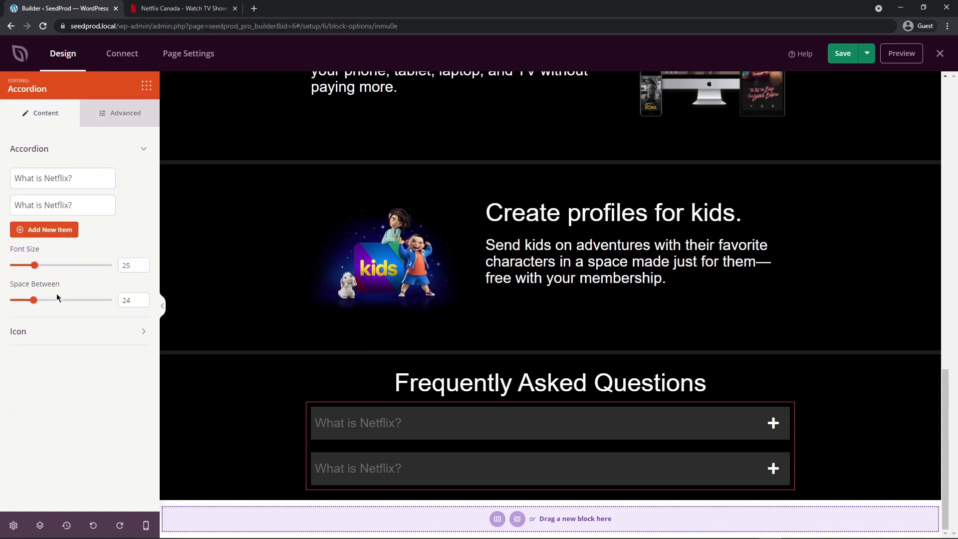
pyautogui.moveTo(34, 303); pyautogui.dragTo(20, 305)
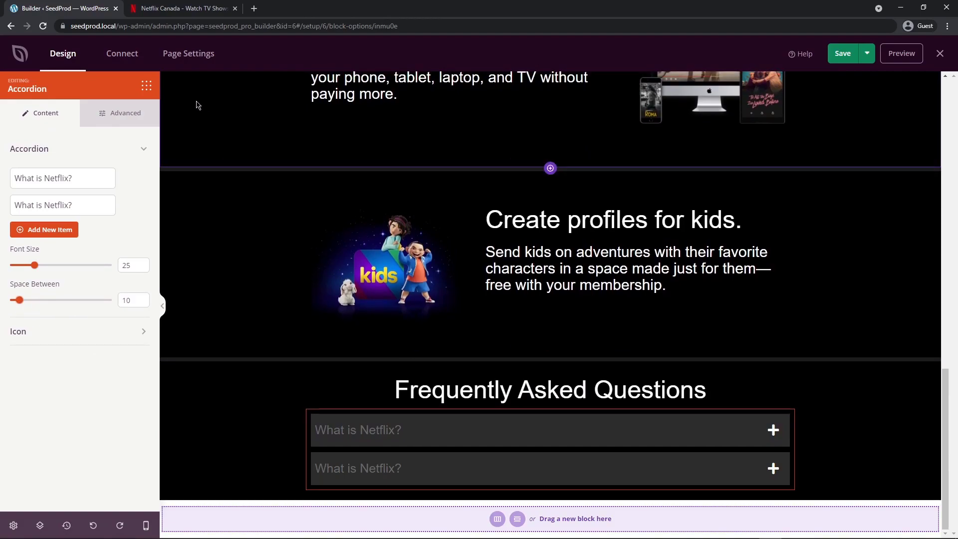
pyautogui.click(190, 9)
pyautogui.scroll(-2, 205, 132)
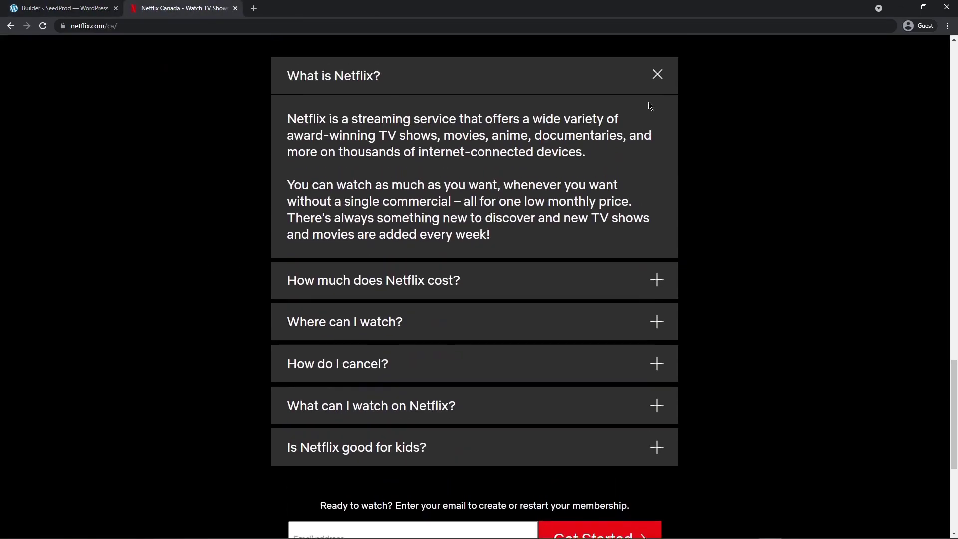
pyautogui.click(656, 79)
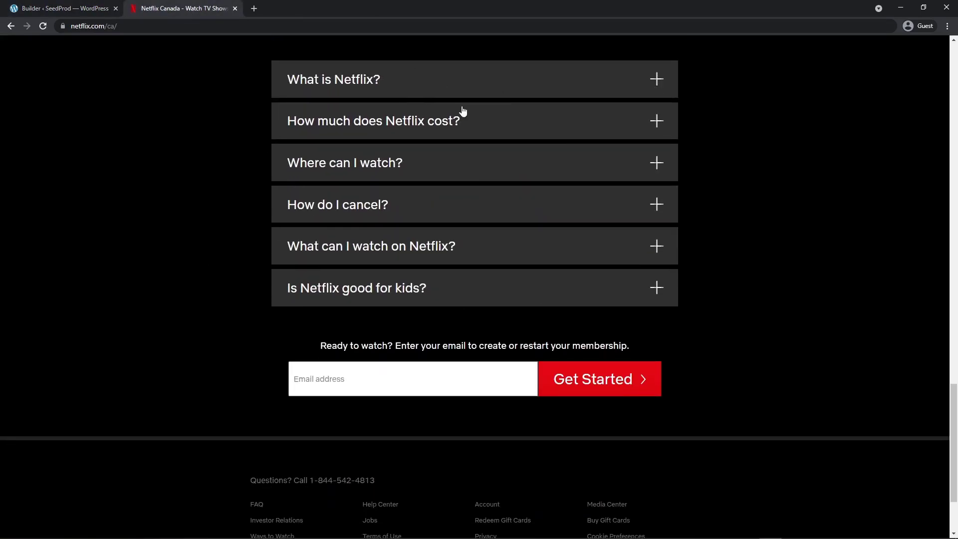
pyautogui.click(70, 9)
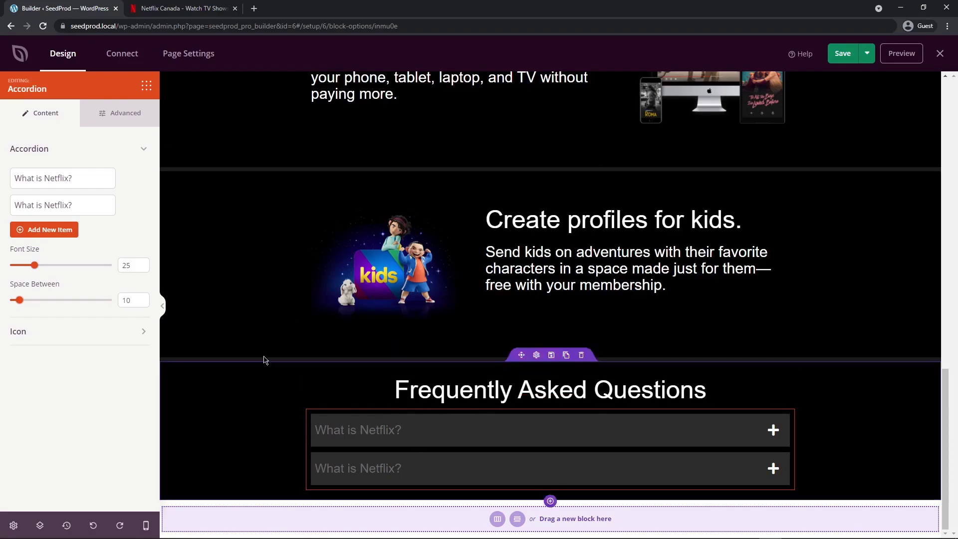
# Duplicate accordion items for the remaining Netflix questions, from "How much does Netflix cost?" to "Is Netflix good for kids?", and compare with the original
pyautogui.click(126, 205)
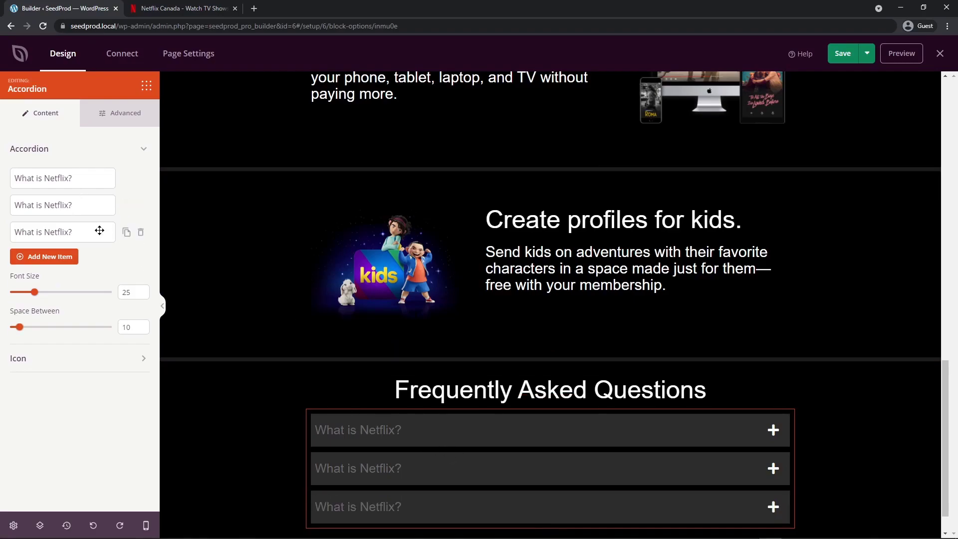
pyautogui.click(72, 231)
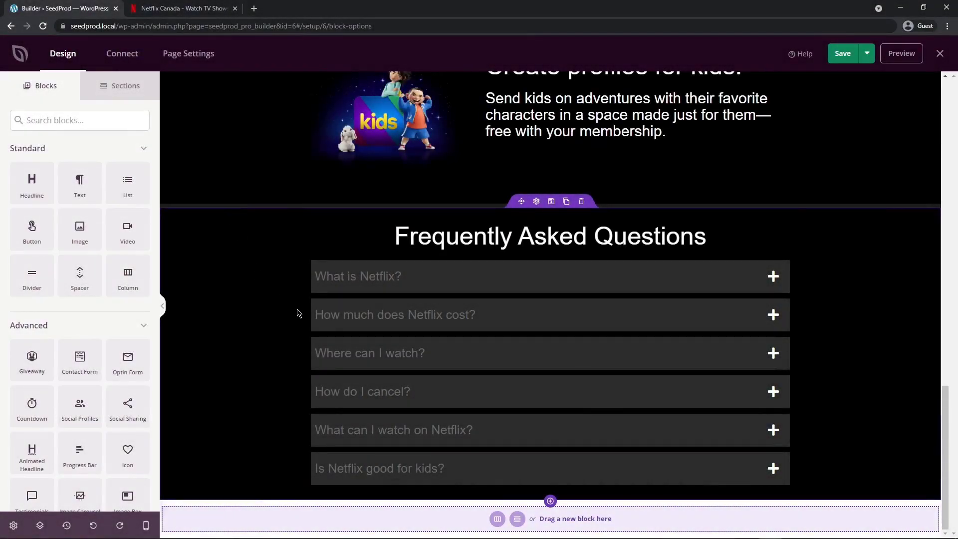
pyautogui.click(184, 9)
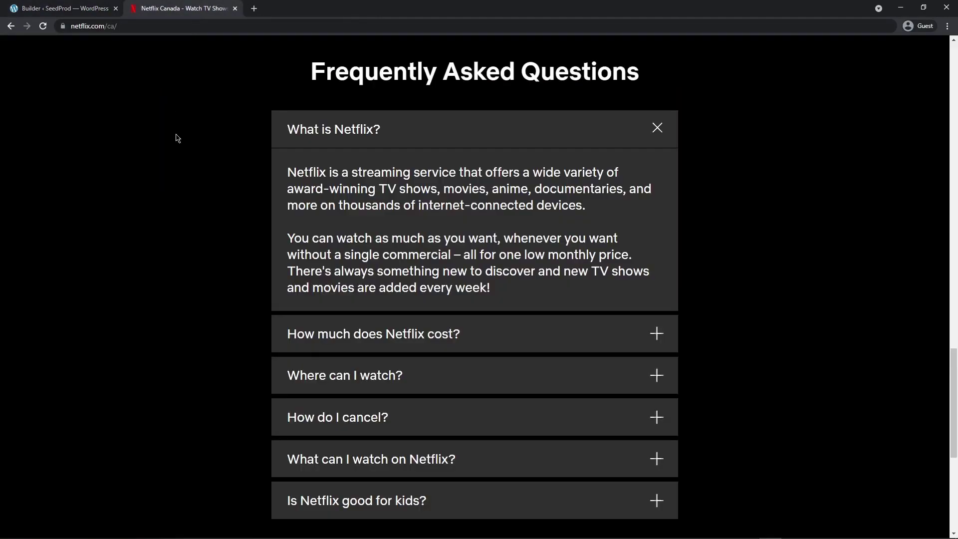
pyautogui.click(65, 9)
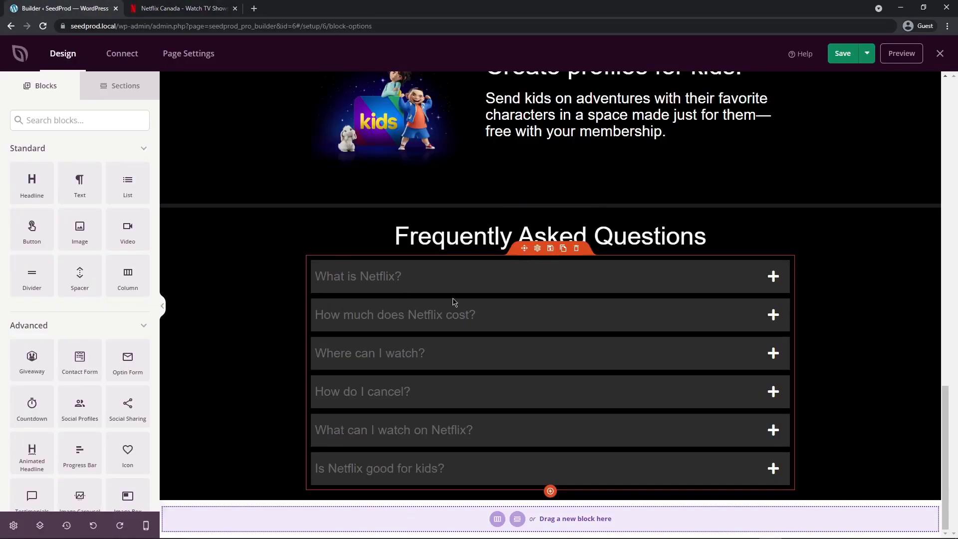
# Set the FAQ accordion's header color to white
pyautogui.click(535, 259)
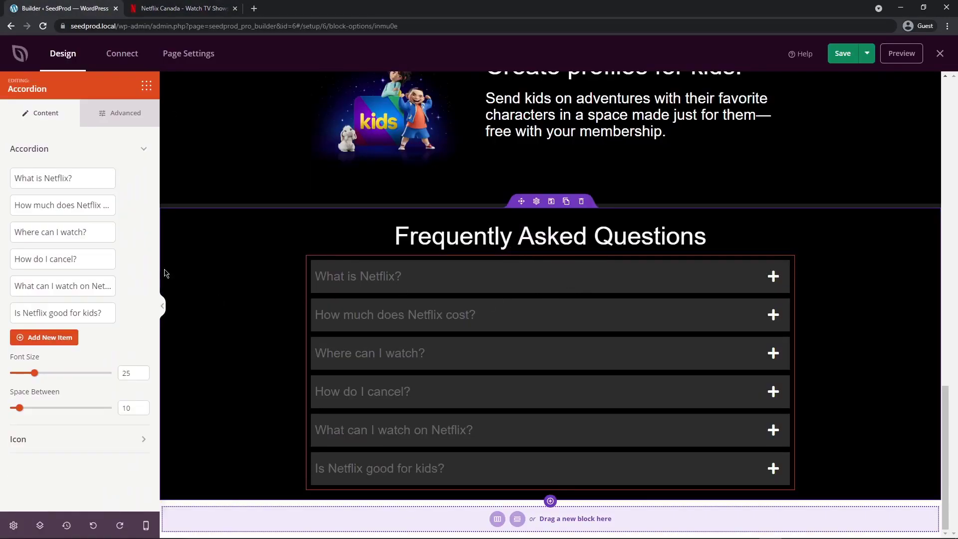
pyautogui.click(130, 119)
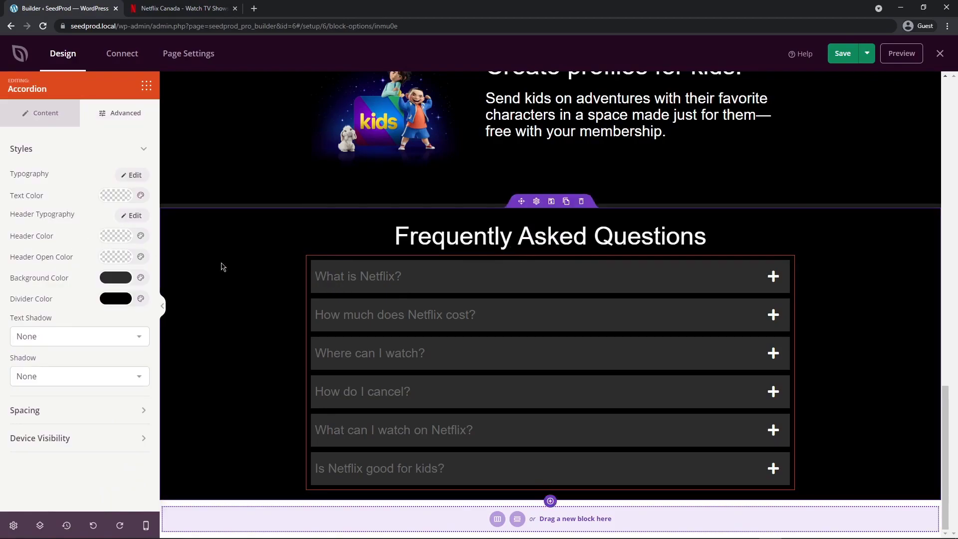
pyautogui.click(114, 240)
pyautogui.moveTo(135, 288); pyautogui.dragTo(82, 245)
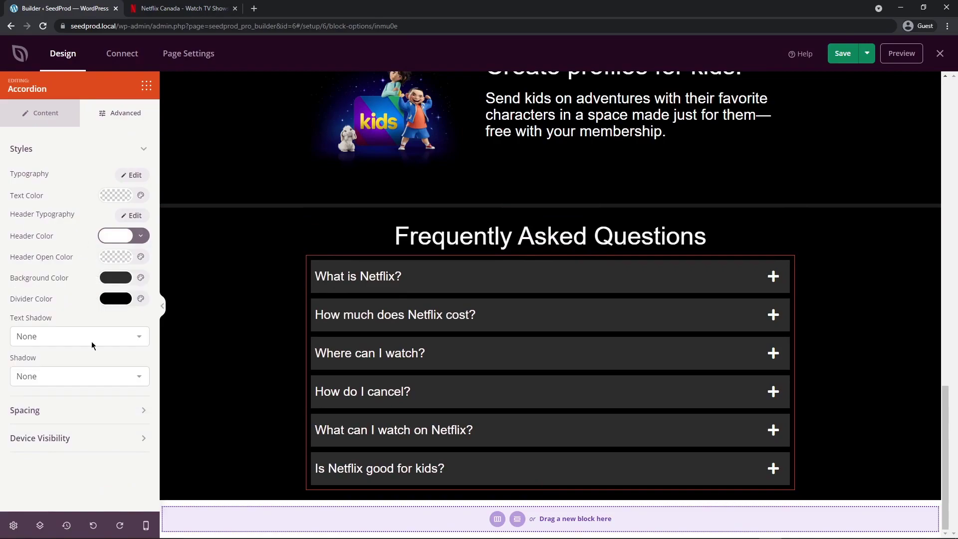
# Expand and collapse several accordion items to check their answers and open icons
pyautogui.click(773, 278)
pyautogui.scroll(-2, 782, 191)
pyautogui.click(774, 177)
pyautogui.click(773, 355)
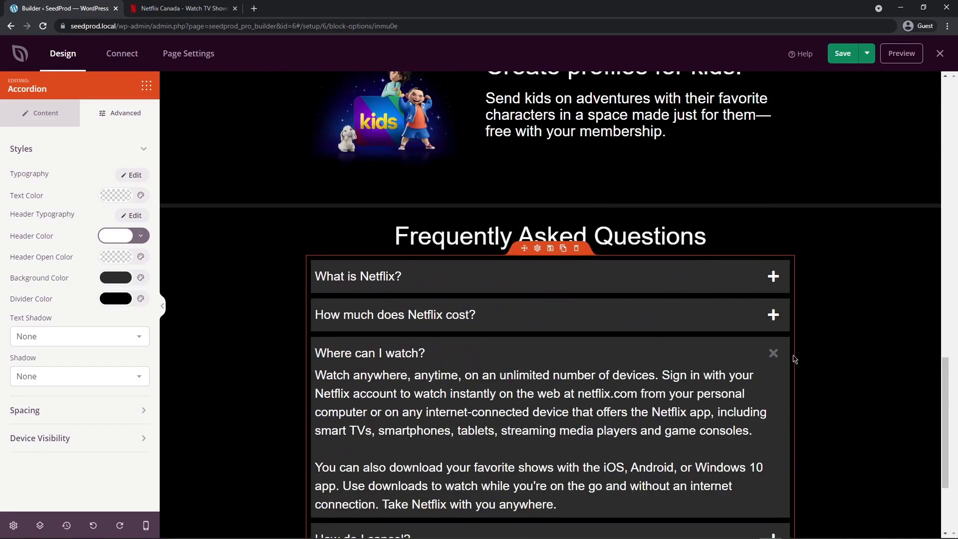
pyautogui.scroll(-3, 708, 236)
pyautogui.click(773, 206)
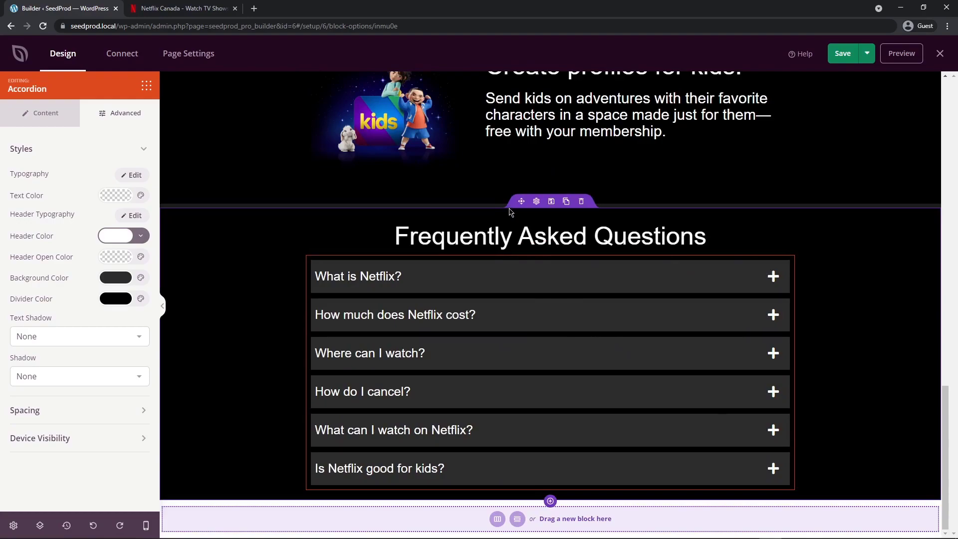
# Set the Frequently Asked Questions section's padding to 50 at the top and bottom and 0 on the right and left
pyautogui.click(535, 202)
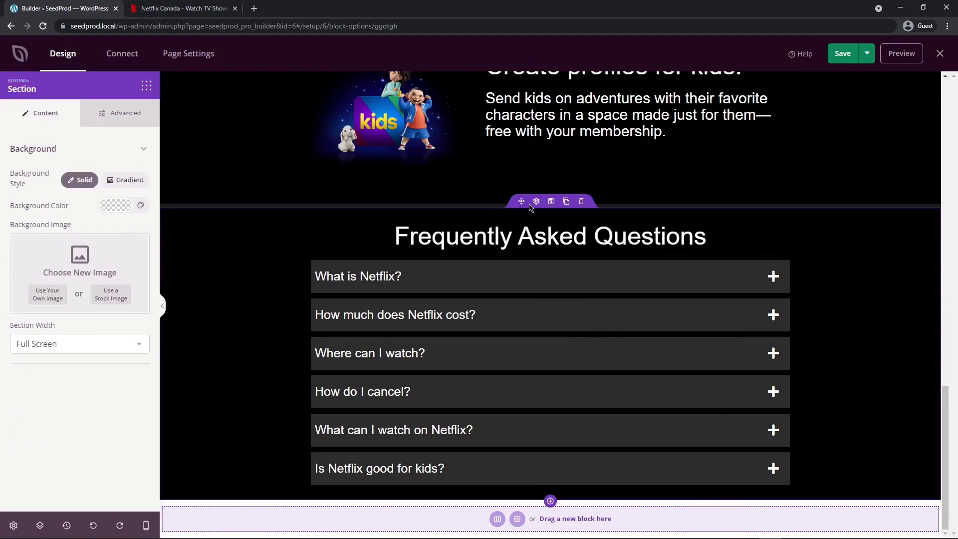
pyautogui.click(120, 117)
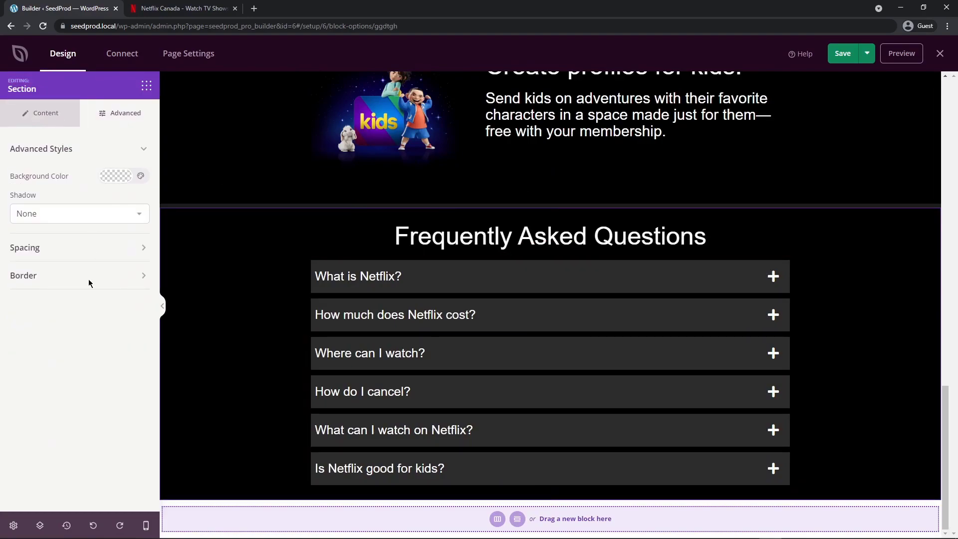
pyautogui.click(26, 247)
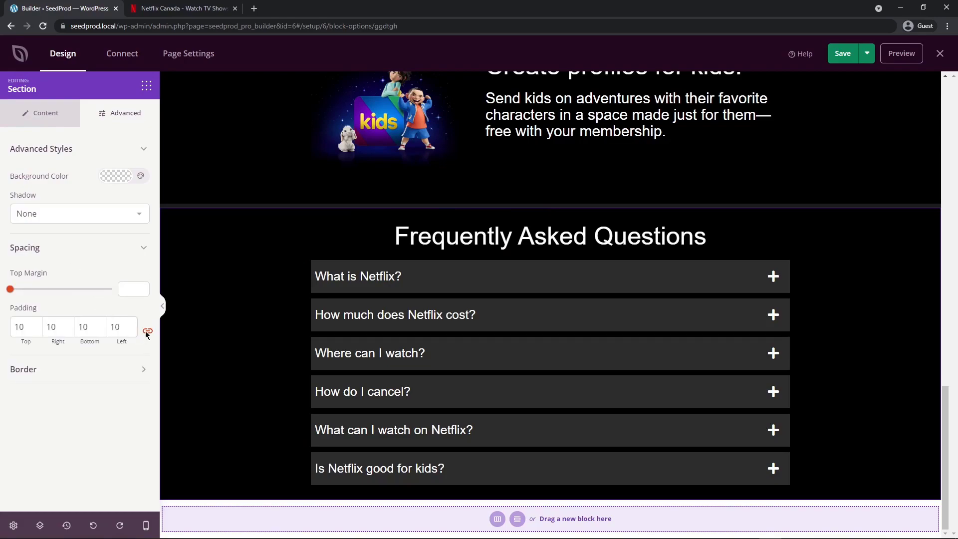
pyautogui.press('BackSpace')
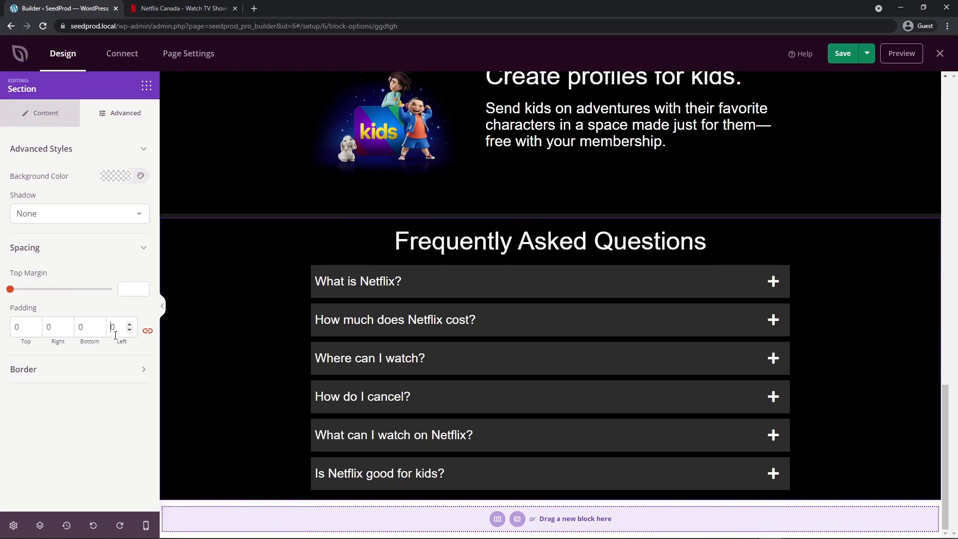
pyautogui.click(17, 326)
pyautogui.write('5')
pyautogui.click(78, 326)
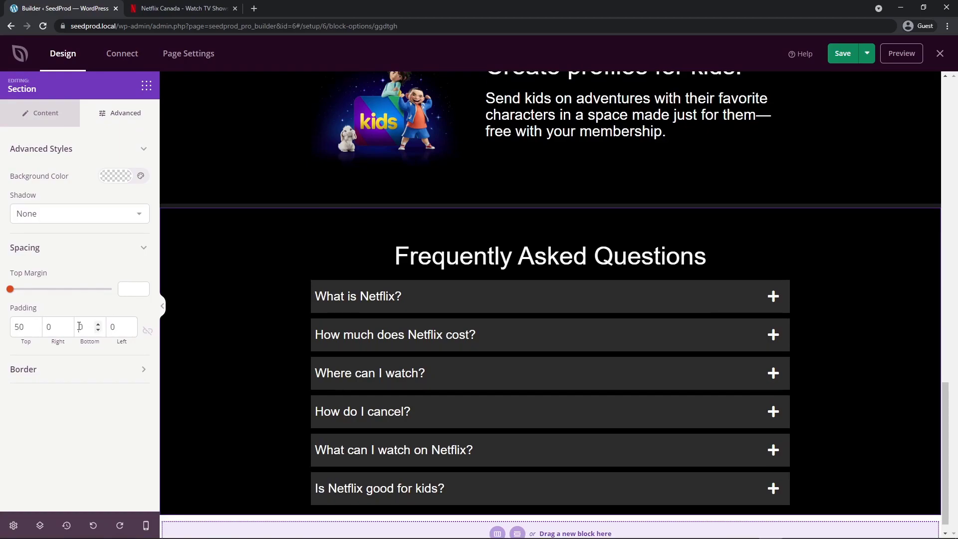
pyautogui.write('5')
# Give the FAQ section a solid border in #1C1C1C with a bottom width of 8 and no width on the other sides
pyautogui.click(139, 379)
pyautogui.scroll(-1, 100, 354)
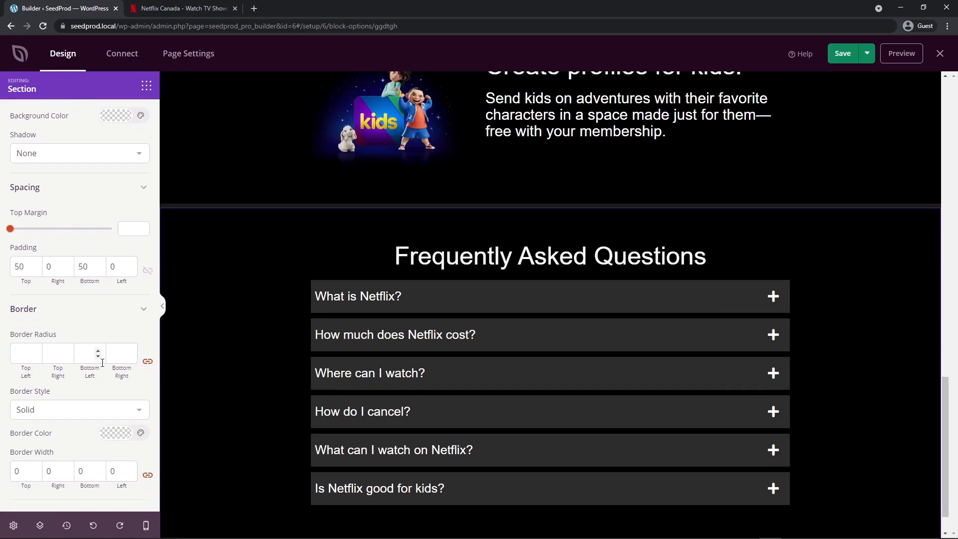
pyautogui.click(116, 433)
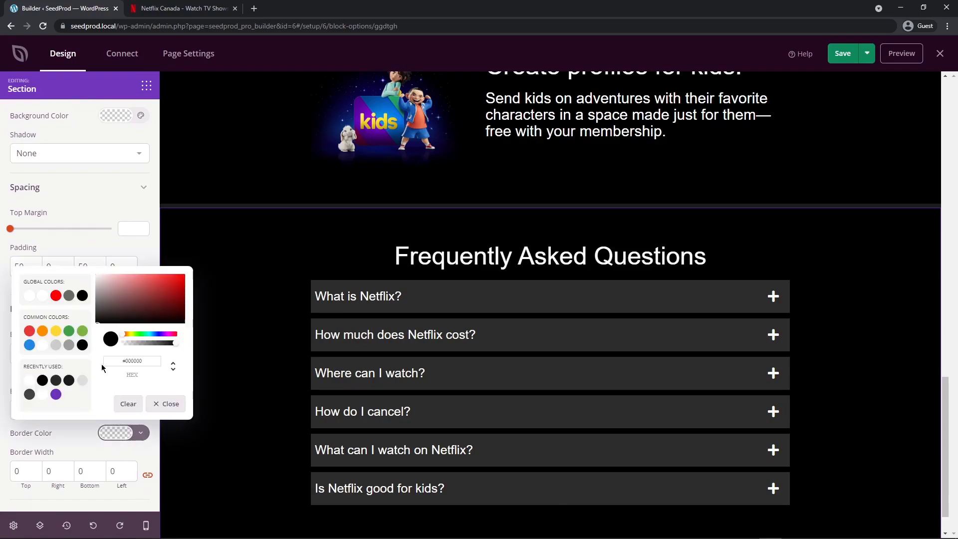
pyautogui.click(43, 381)
pyautogui.click(30, 395)
pyautogui.click(57, 381)
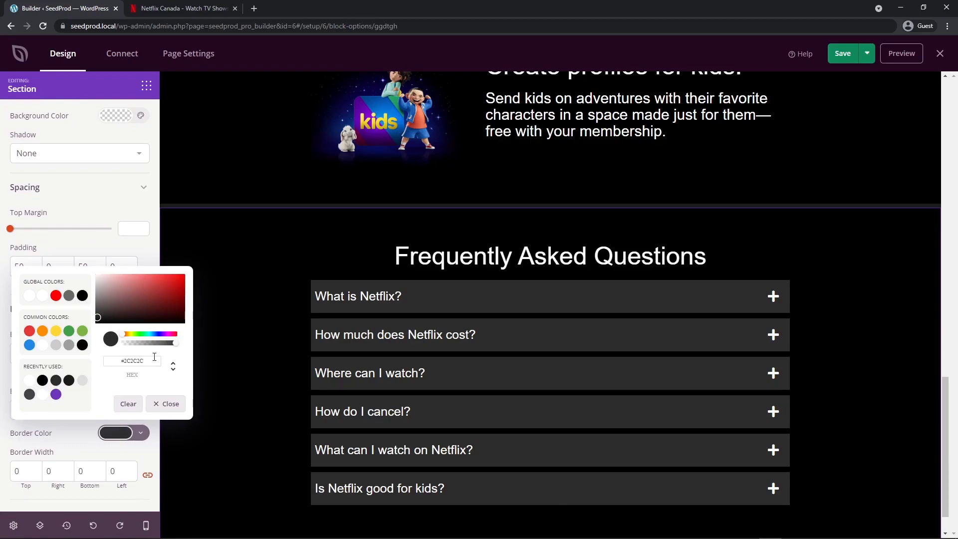
pyautogui.write('#141c1c')
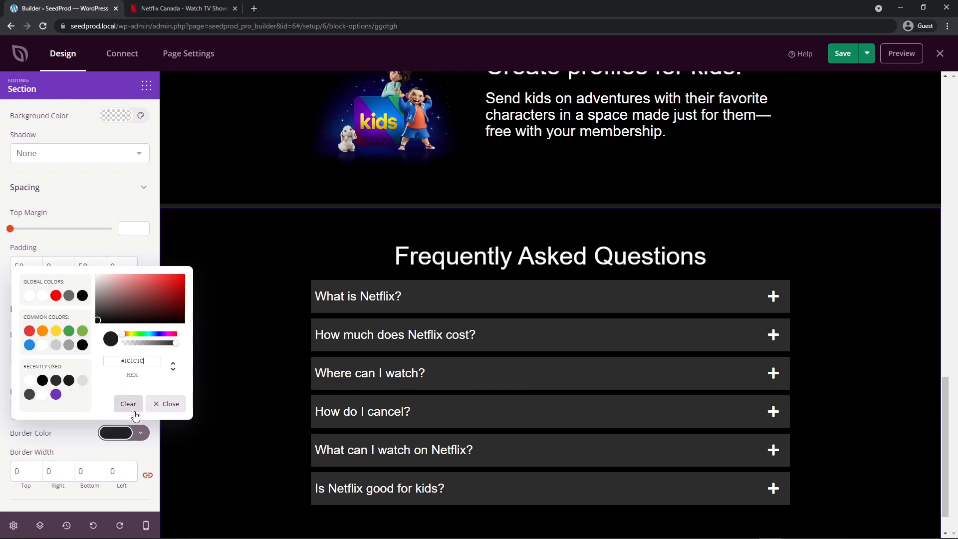
pyautogui.click(158, 403)
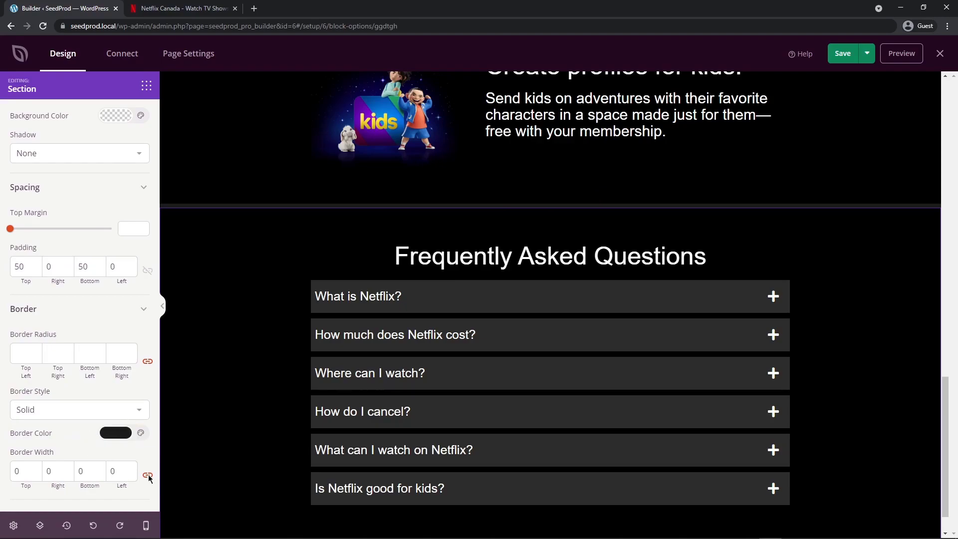
pyautogui.scroll(-1, 246, 374)
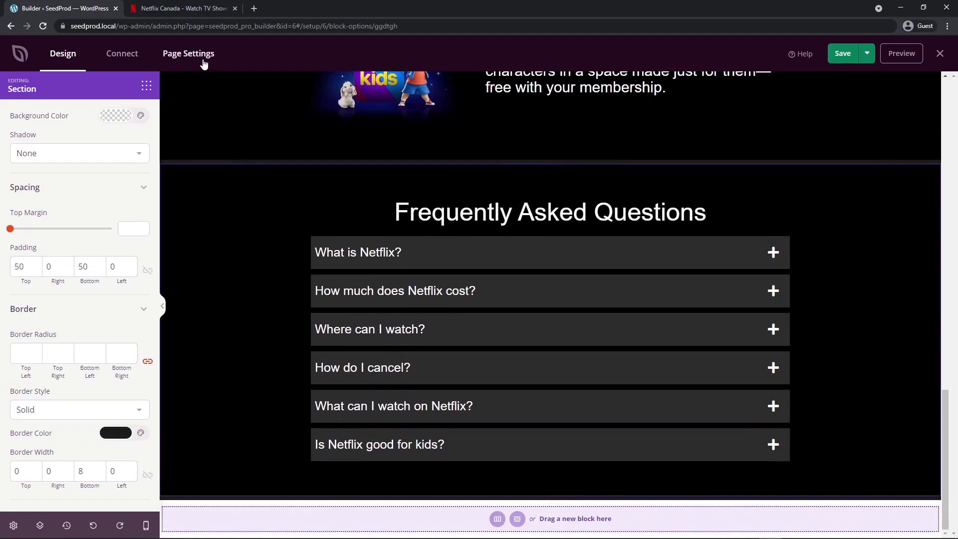
# Check Netflix's sign-up area below the FAQ, duplicate the hero's "Ready to watch?" text and email form, and place the copies beneath the accordion
pyautogui.click(184, 9)
pyautogui.scroll(-4, 522, 299)
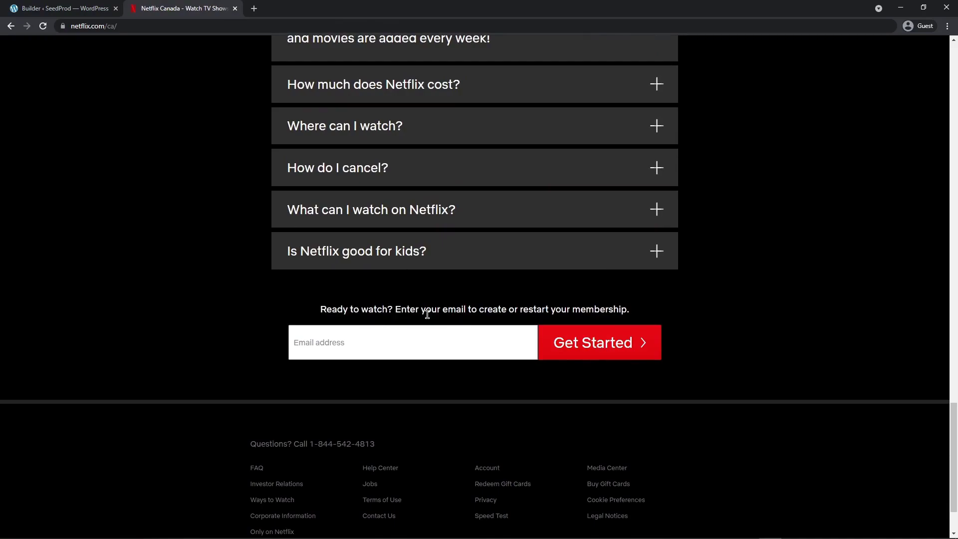
pyautogui.click(90, 8)
pyautogui.scroll(12, 794, 214)
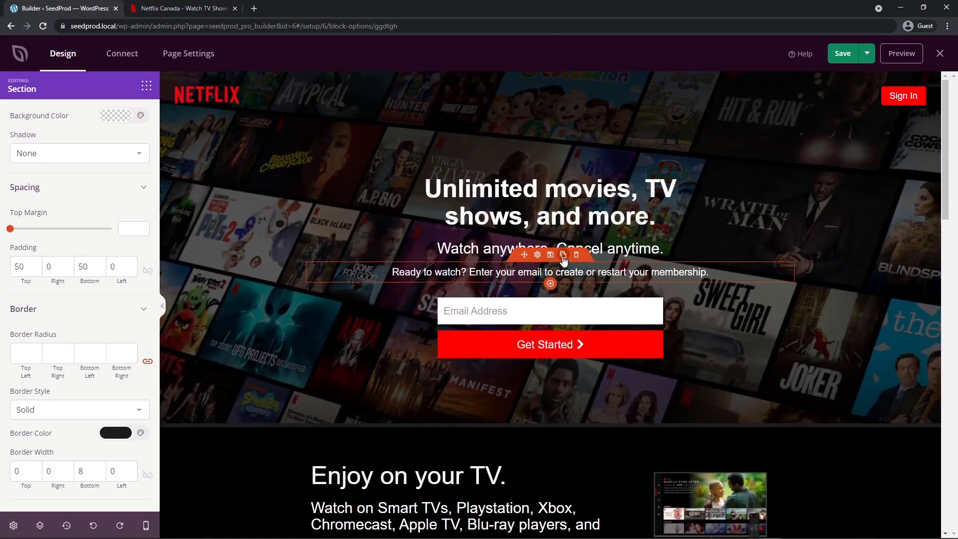
pyautogui.click(563, 254)
pyautogui.click(564, 307)
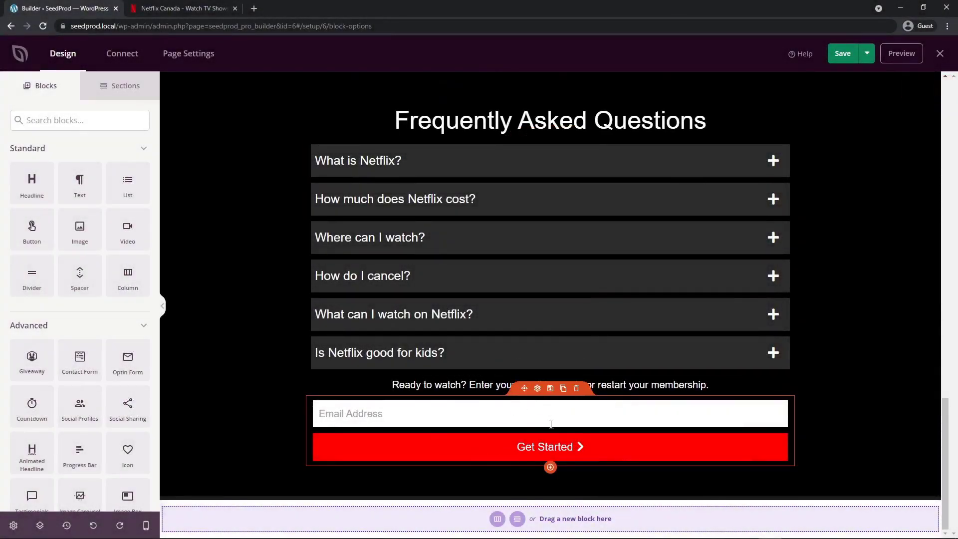
# Add a one-column row below the accordion and move the copied email form into it
pyautogui.moveTo(954, 438); pyautogui.dragTo(934, 471)
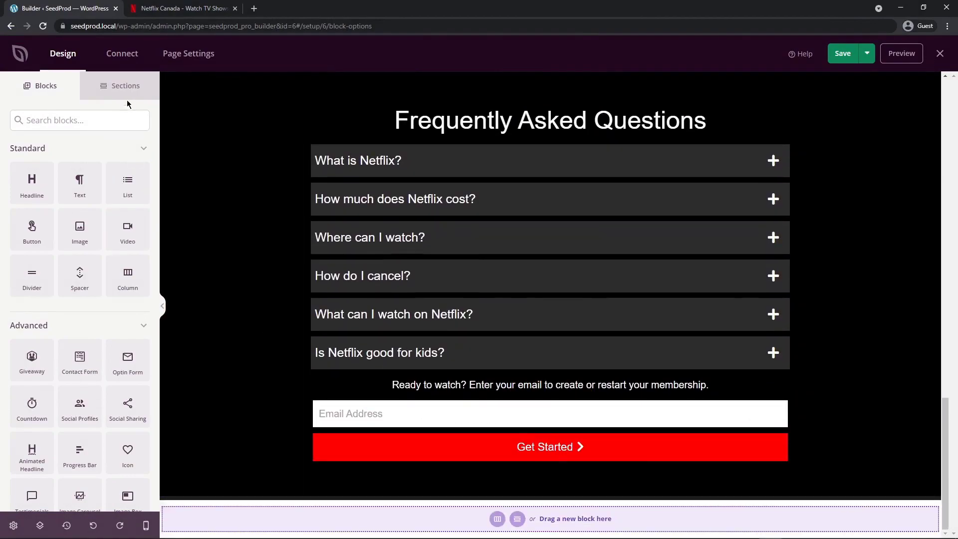
pyautogui.moveTo(128, 275); pyautogui.dragTo(546, 471)
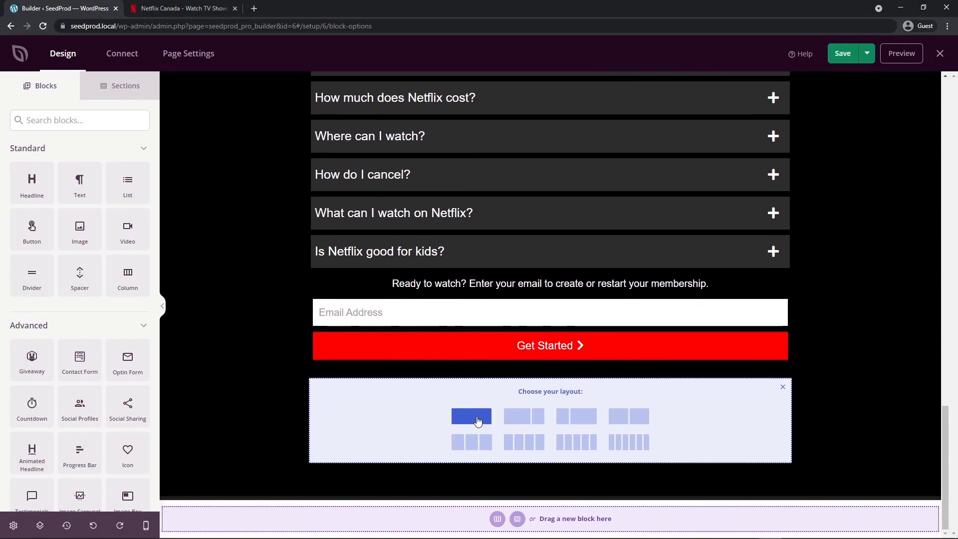
pyautogui.click(478, 419)
pyautogui.moveTo(524, 348); pyautogui.dragTo(528, 450)
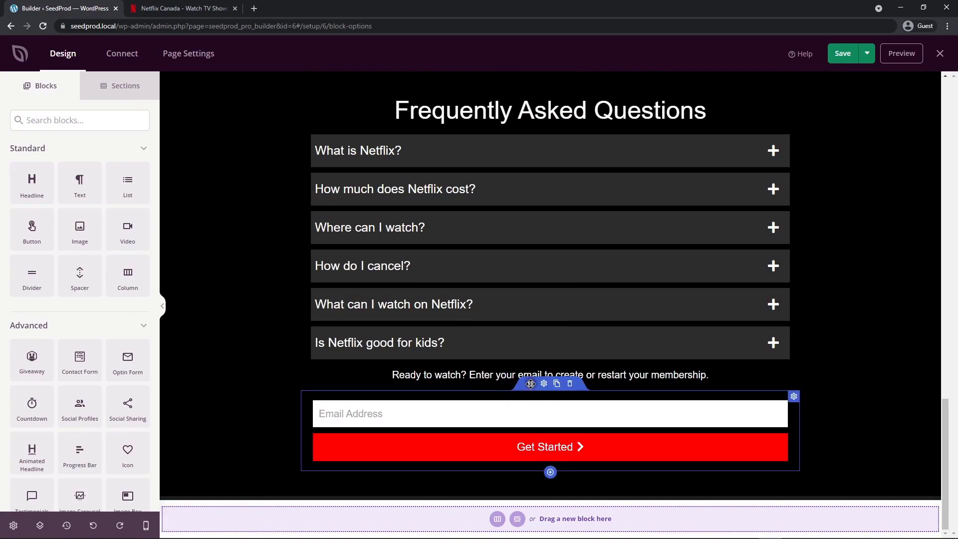
# Set the width of the email form's row to 500
pyautogui.click(544, 384)
pyautogui.moveTo(112, 342); pyautogui.dragTo(40, 343)
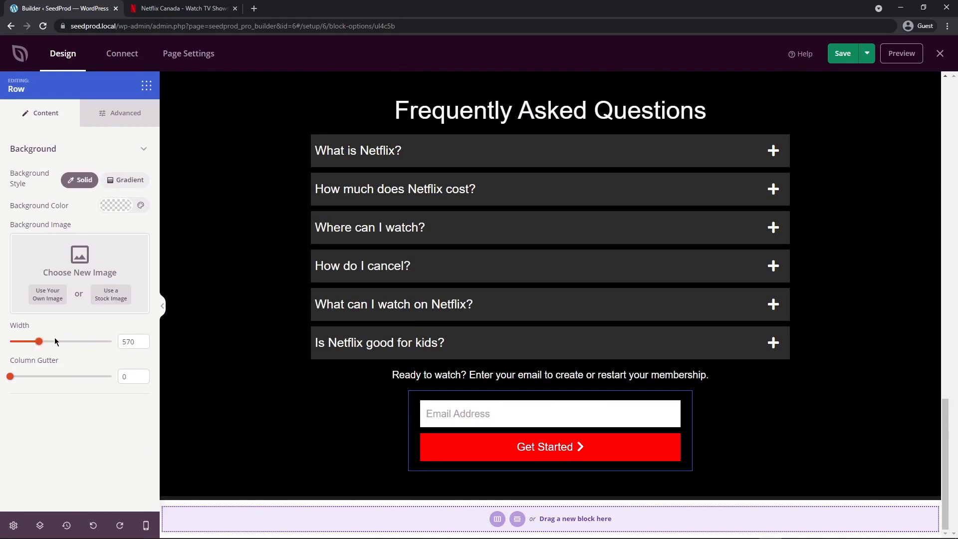
pyautogui.doubleClick(131, 340)
pyautogui.write('500')
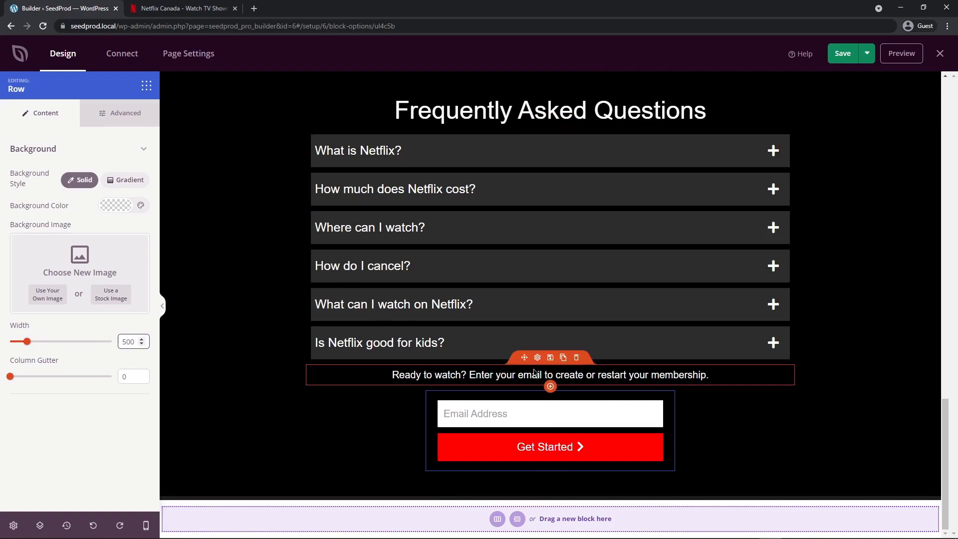
# Give the "Ready to watch?" headline below the accordion a top margin of 50 and check the spacing
pyautogui.click(538, 358)
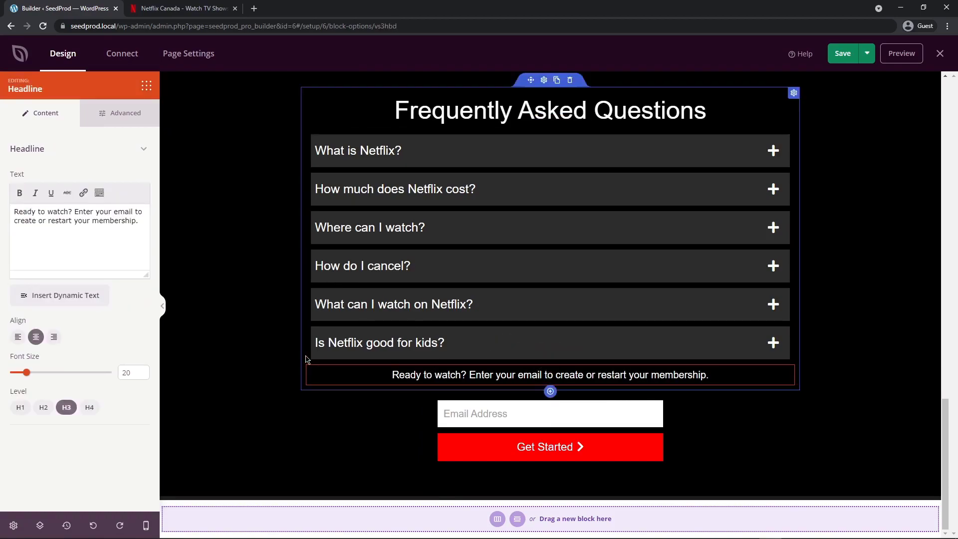
pyautogui.click(123, 119)
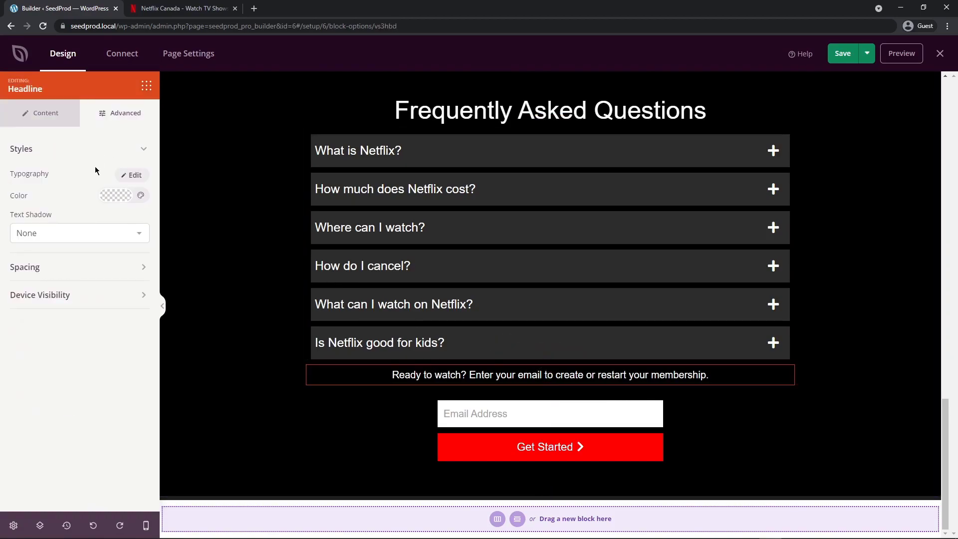
pyautogui.click(26, 267)
pyautogui.click(125, 309)
pyautogui.write('50')
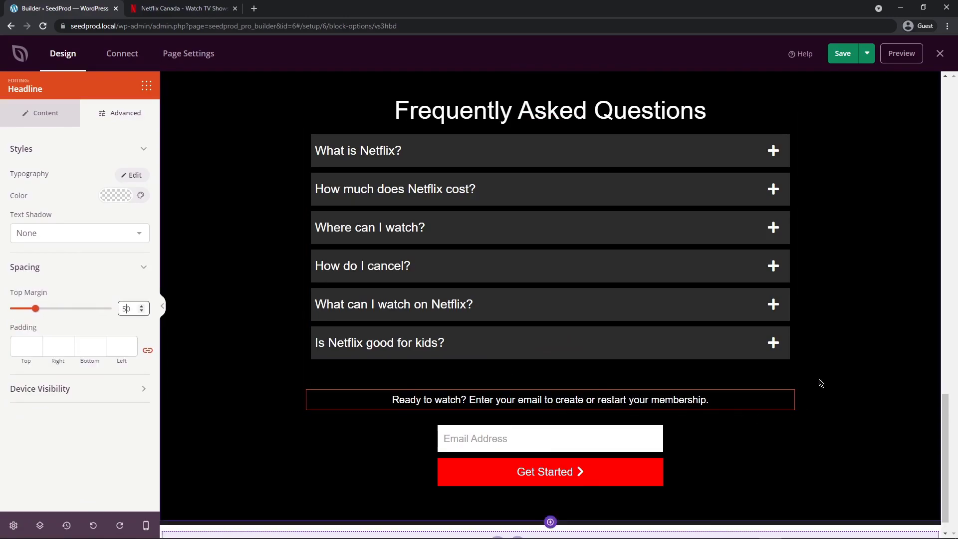
pyautogui.scroll(-1, 407, 408)
pyautogui.moveTo(944, 462); pyautogui.dragTo(935, 327)
pyautogui.scroll(-10, 841, 501)
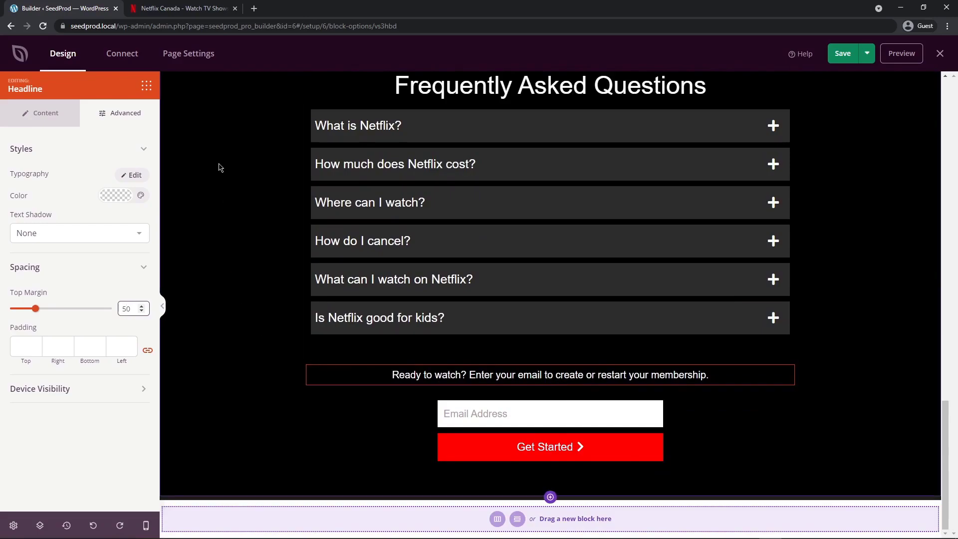
# Check Netflix's footer layout, then add a new section with a five-column layout below the FAQ section
pyautogui.click(199, 9)
pyautogui.scroll(-2, 843, 264)
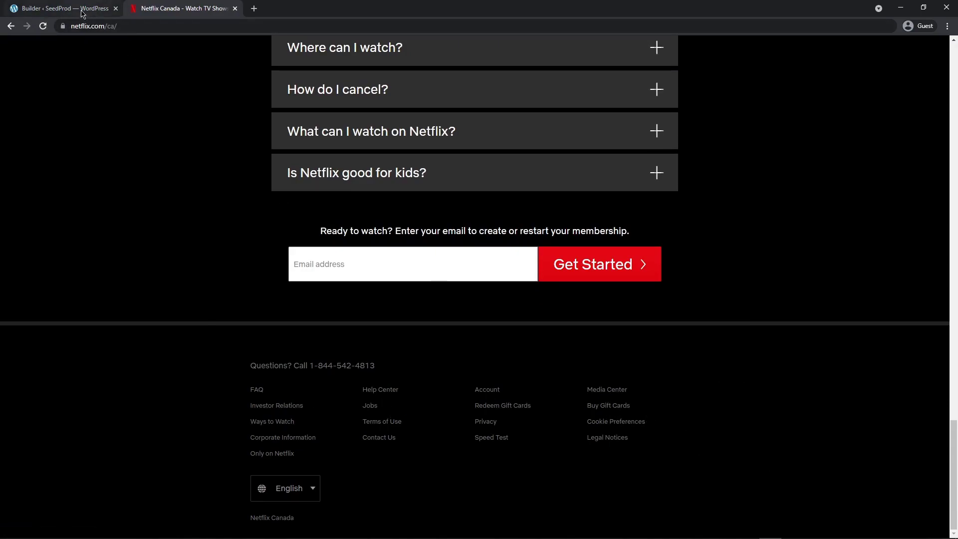
pyautogui.click(65, 9)
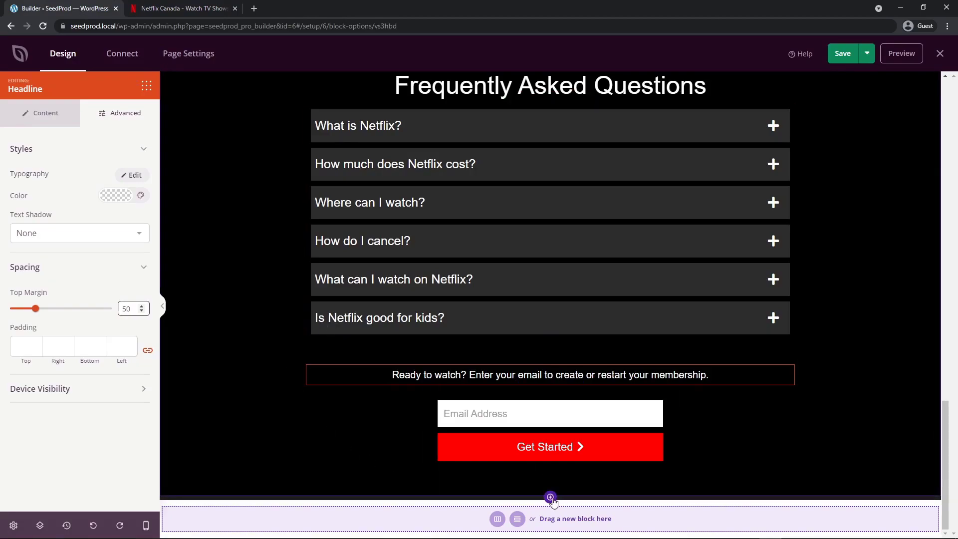
pyautogui.click(550, 496)
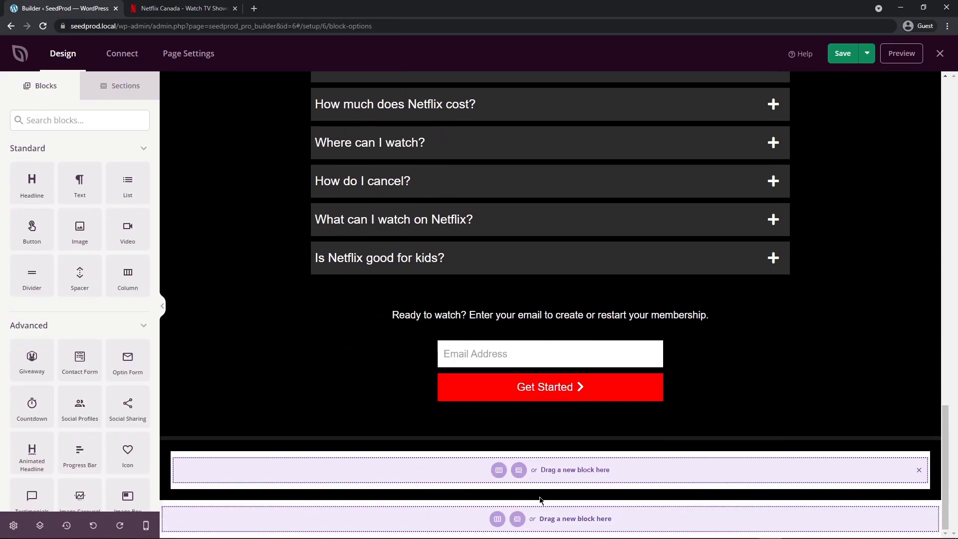
pyautogui.click(498, 470)
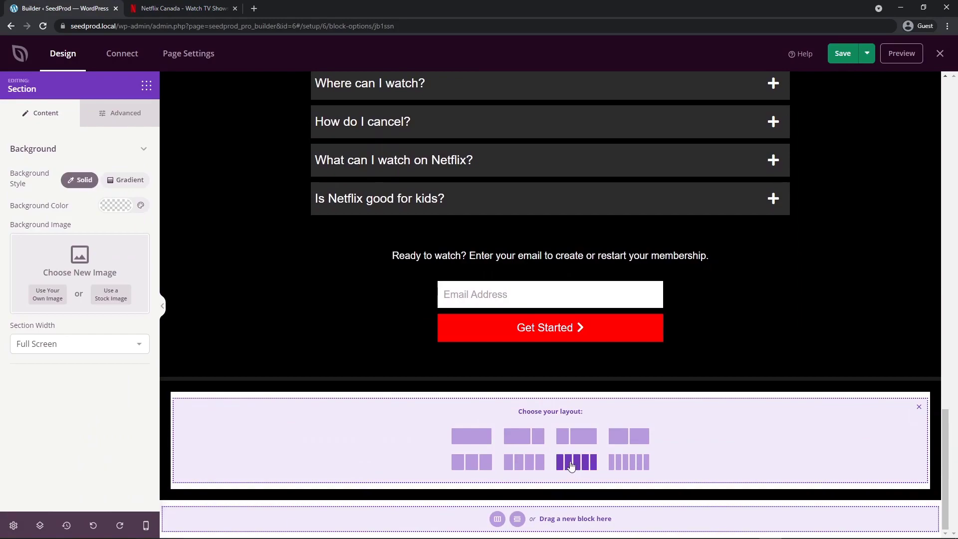
pyautogui.click(581, 462)
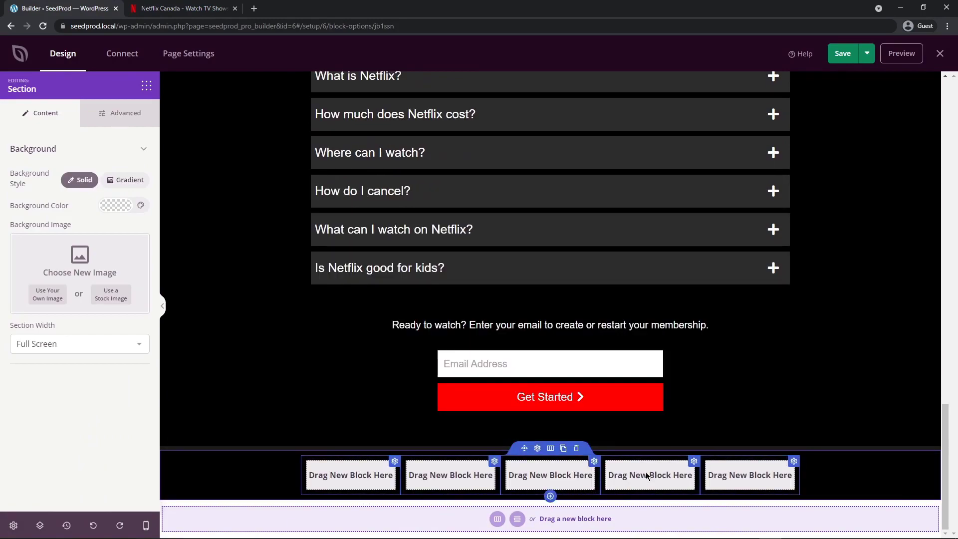
pyautogui.click(147, 88)
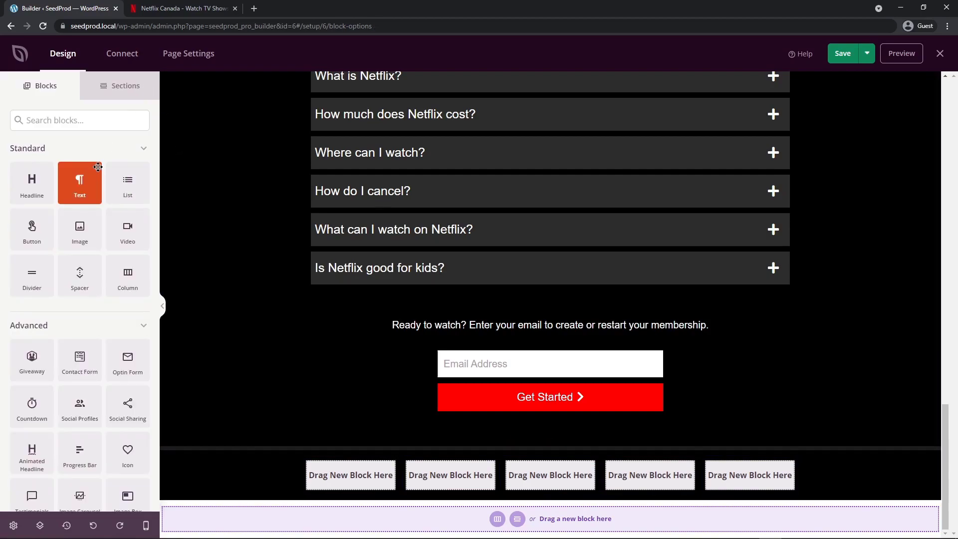
pyautogui.moveTo(128, 183); pyautogui.dragTo(349, 470)
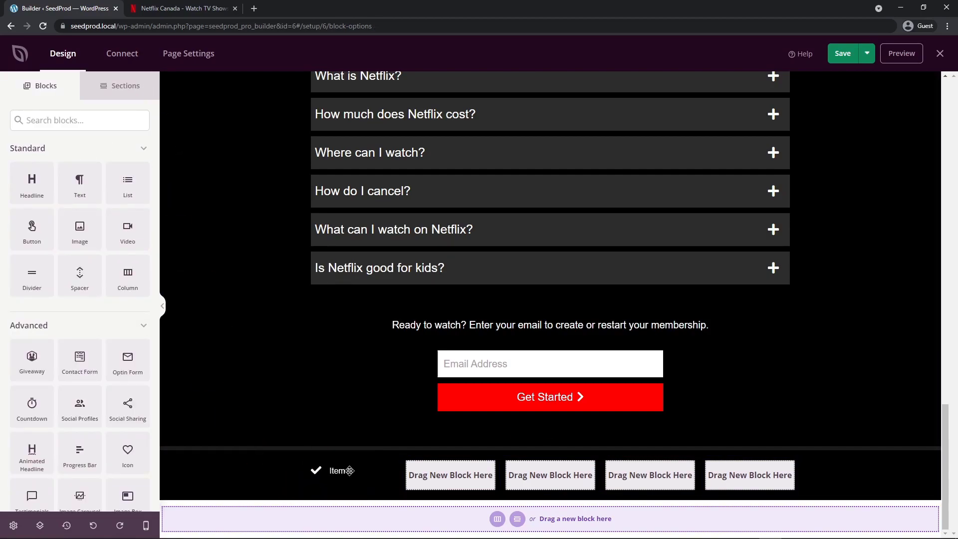
pyautogui.click(196, 12)
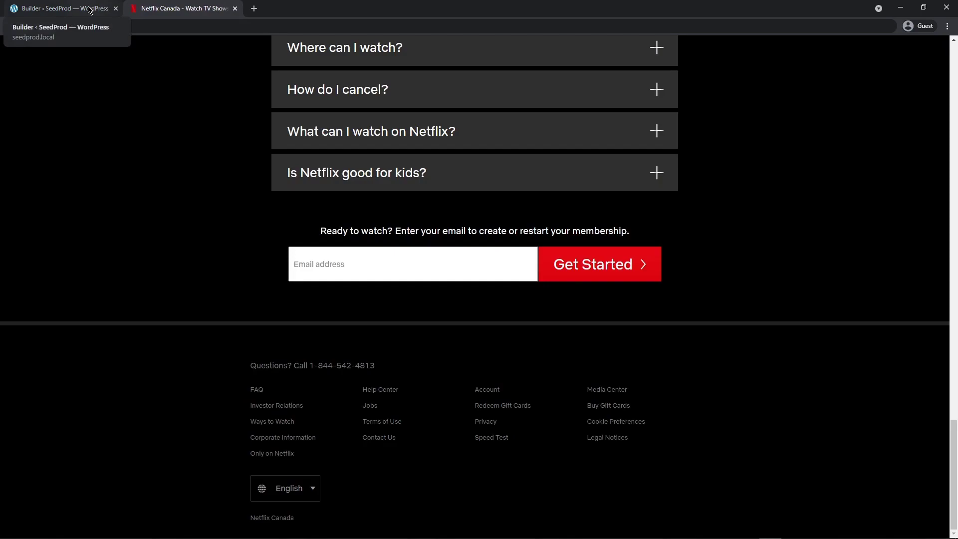
pyautogui.click(65, 9)
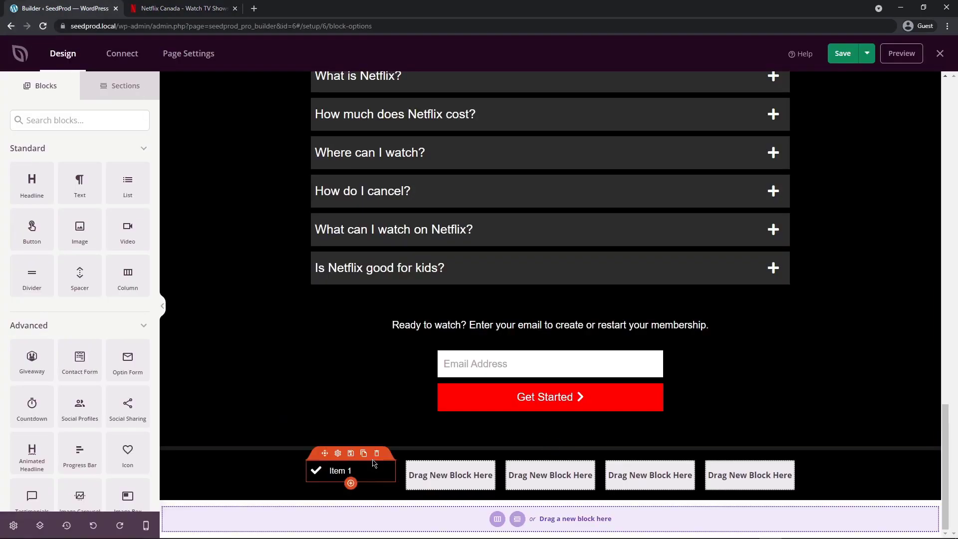
pyautogui.click(377, 455)
pyautogui.click(409, 299)
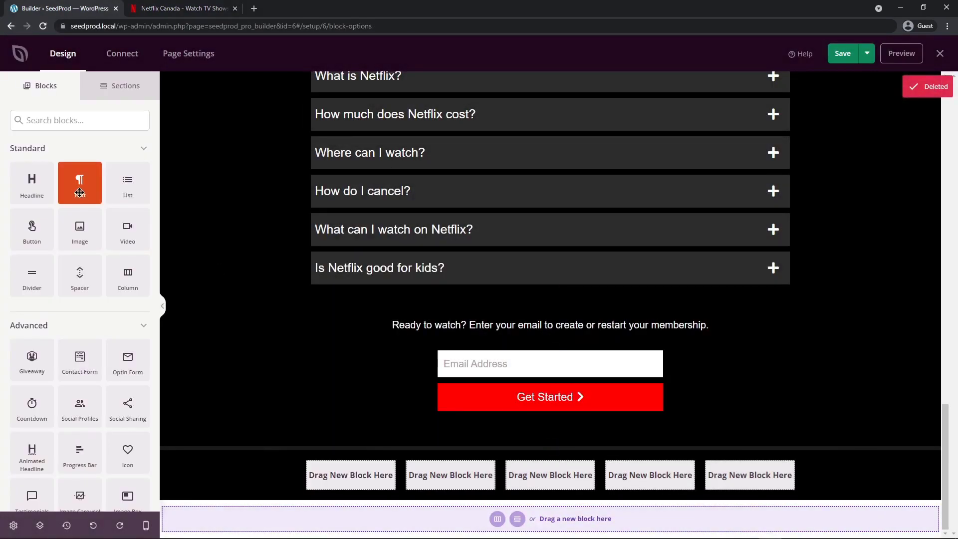
# Add a text block to the first footer column and replace its placeholder with Netflix's first footer entry, "FAQ"
pyautogui.moveTo(82, 196); pyautogui.dragTo(349, 474)
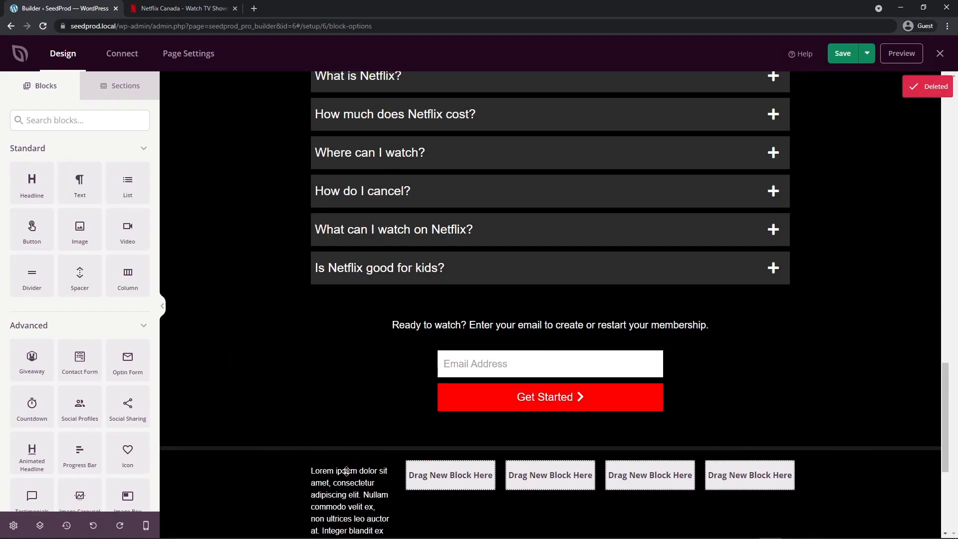
pyautogui.scroll(-3, 333, 319)
pyautogui.click(337, 304)
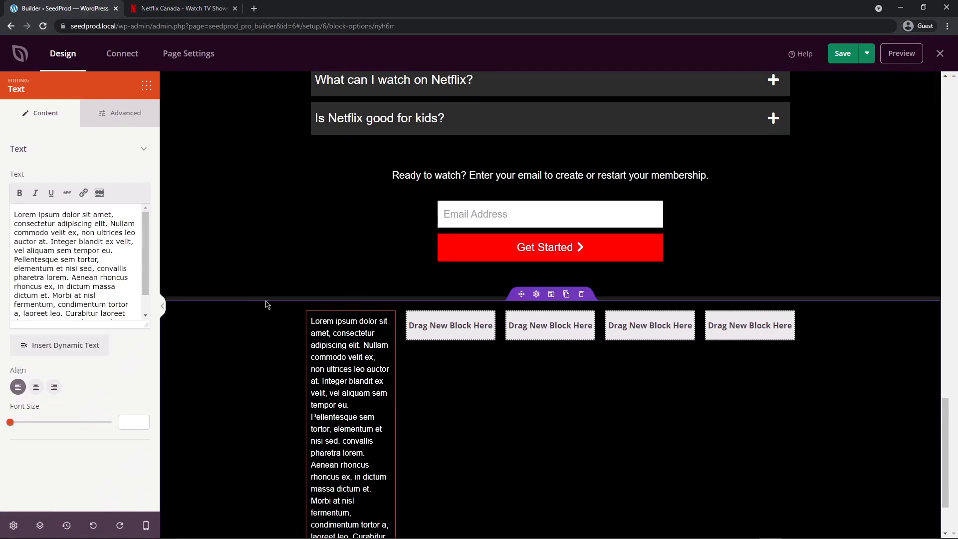
pyautogui.hotkey('ctrl', 'a')
pyautogui.press('BackSpace')
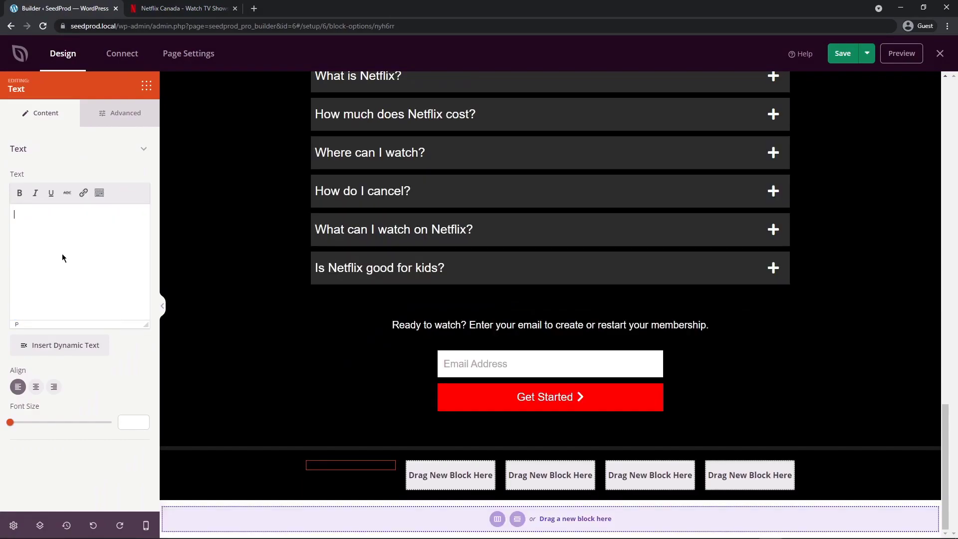
pyautogui.click(168, 9)
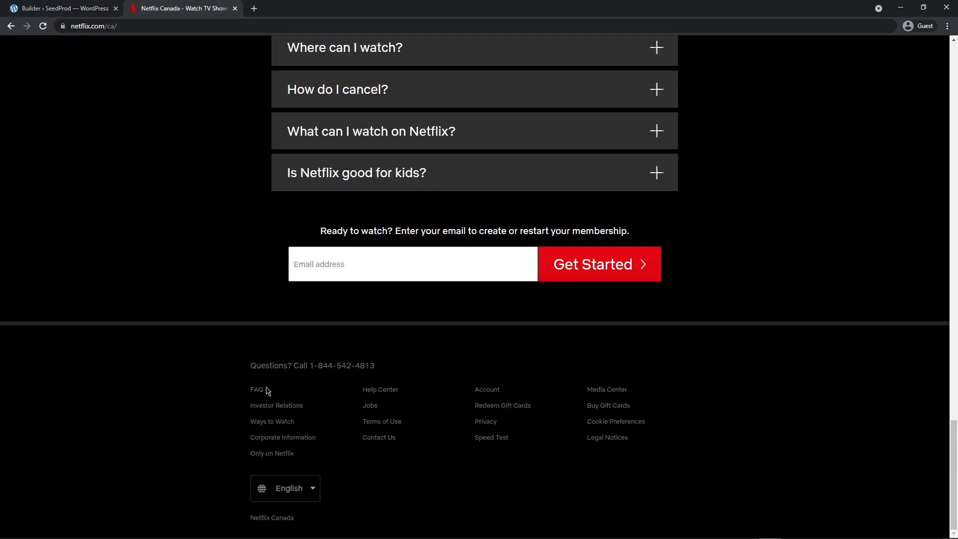
pyautogui.click(76, 10)
pyautogui.write('FAQ')
# Turn the "FAQ" footer text into a link with "#" as its URL
pyautogui.moveTo(35, 213); pyautogui.dragTo(6, 215)
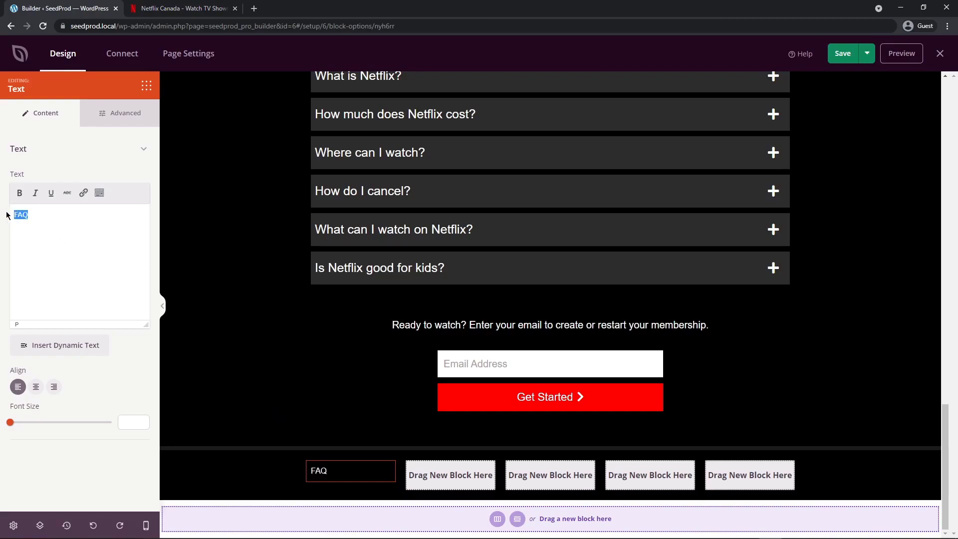
pyautogui.click(83, 194)
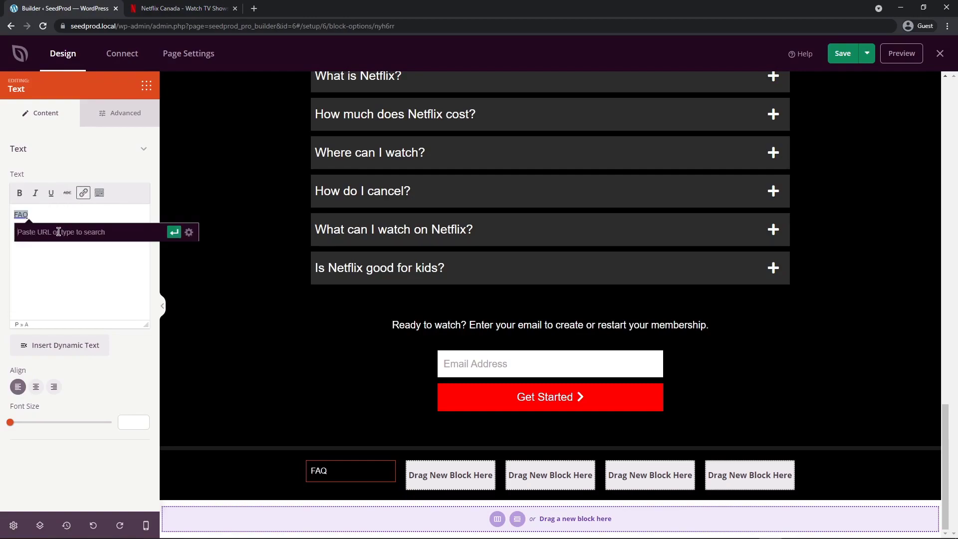
pyautogui.write('#')
pyautogui.press('Return')
# Compare with Netflix's footer, set the FAQ link's font size to 12, and duplicate its block until the first column holds four
pyautogui.click(165, 9)
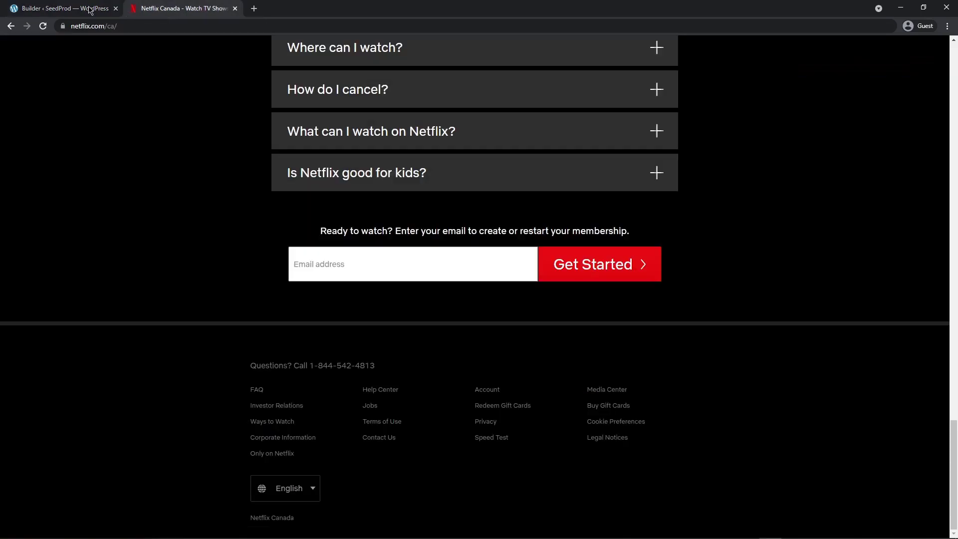
pyautogui.click(77, 9)
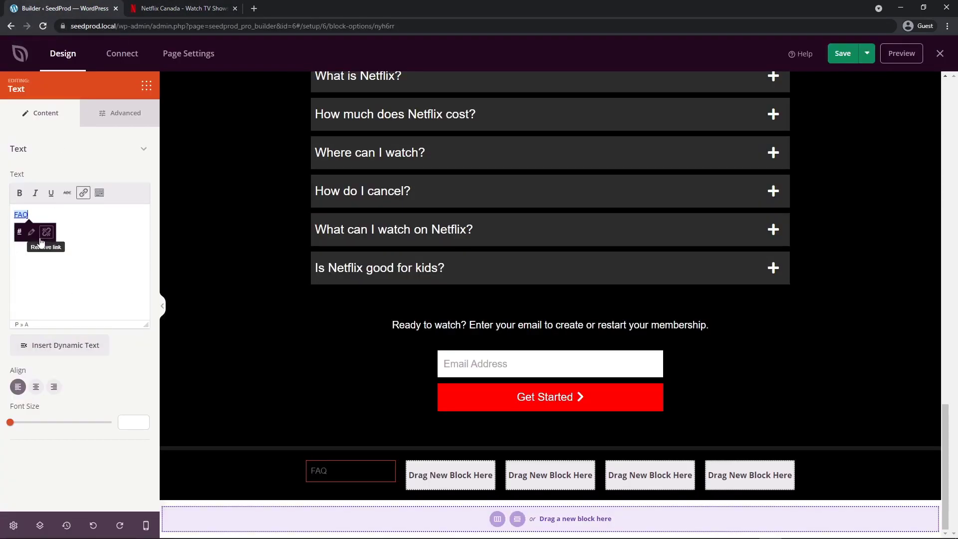
pyautogui.click(129, 421)
pyautogui.write('15')
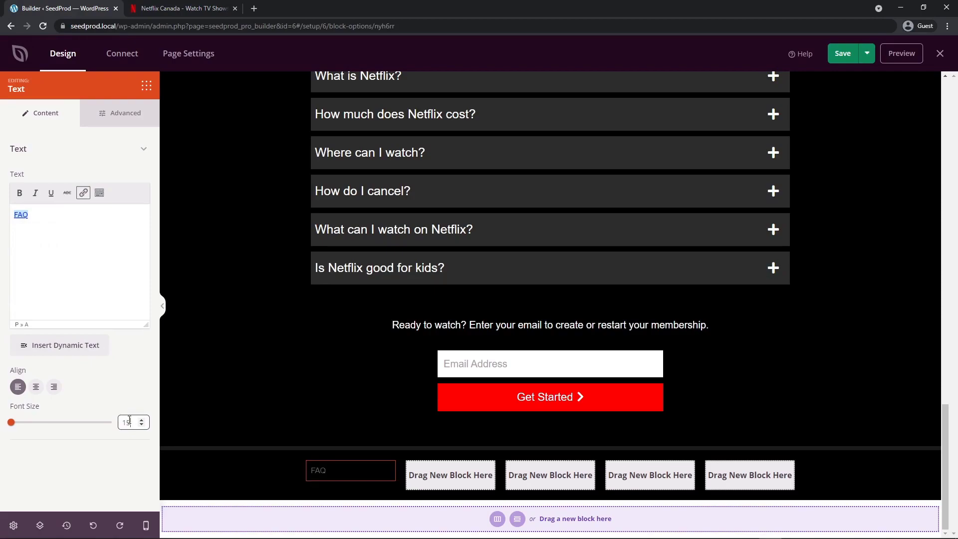
pyautogui.click(142, 426)
pyautogui.click(142, 426)
pyautogui.click(141, 425)
pyautogui.click(364, 452)
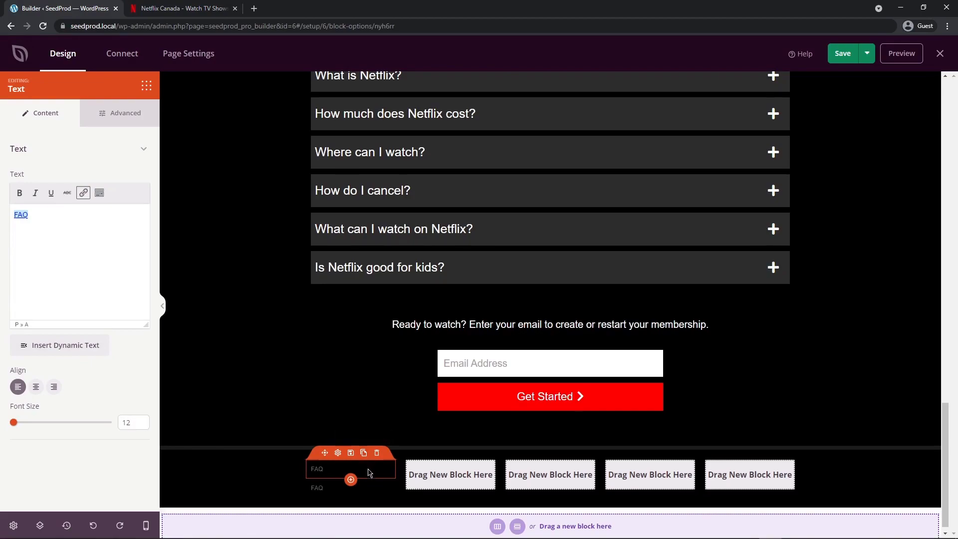
pyautogui.click(364, 464)
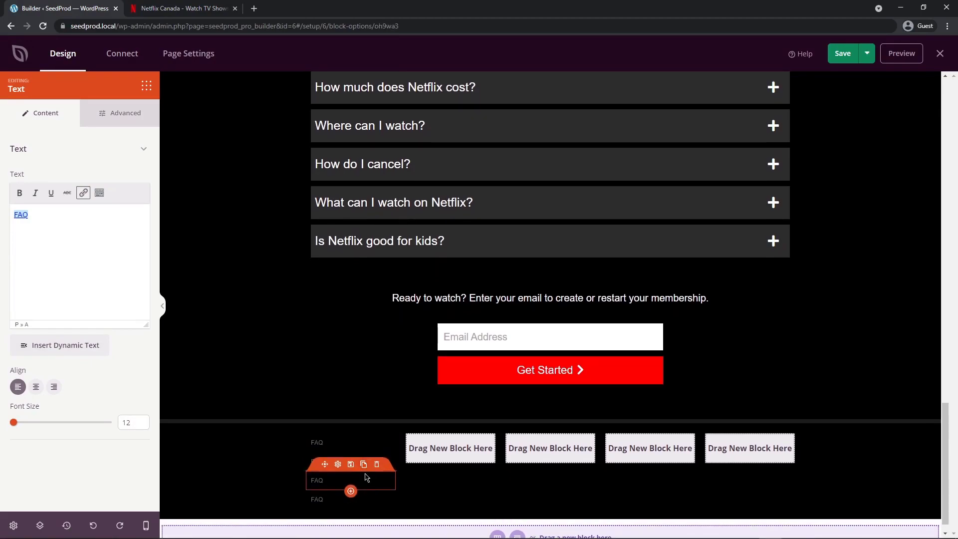
# Copy the "Questions? Call" line with its phone number from Netflix's footer and return to the builder
pyautogui.click(183, 9)
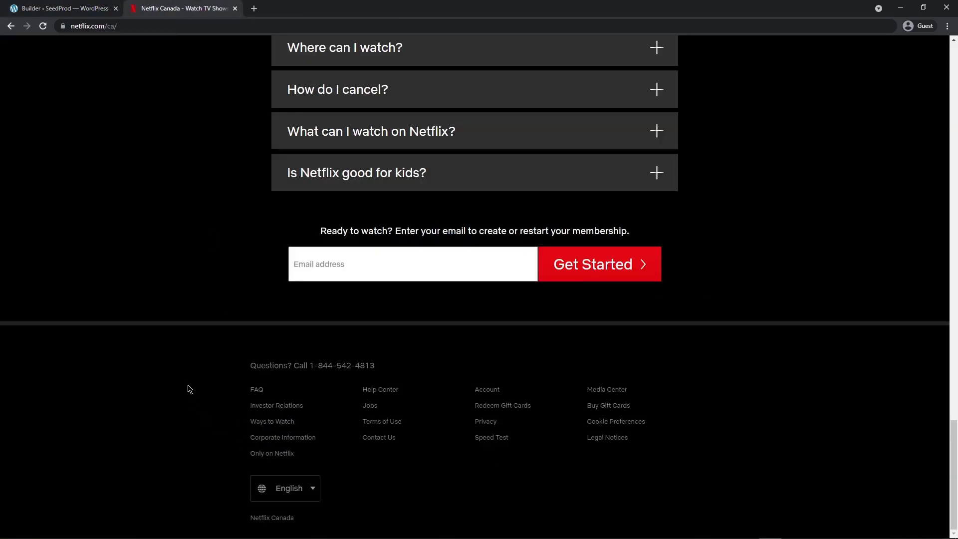
pyautogui.moveTo(384, 367); pyautogui.dragTo(250, 366)
pyautogui.rightClick(259, 372)
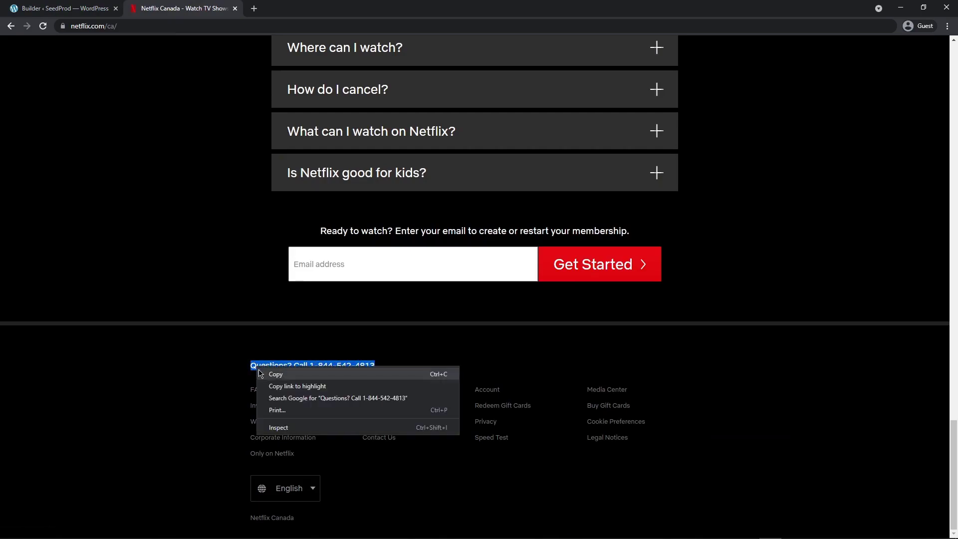
pyautogui.click(275, 373)
pyautogui.click(65, 8)
# Insert a single-column row above the link columns in the footer section
pyautogui.click(147, 91)
pyautogui.moveTo(127, 288); pyautogui.dragTo(501, 453)
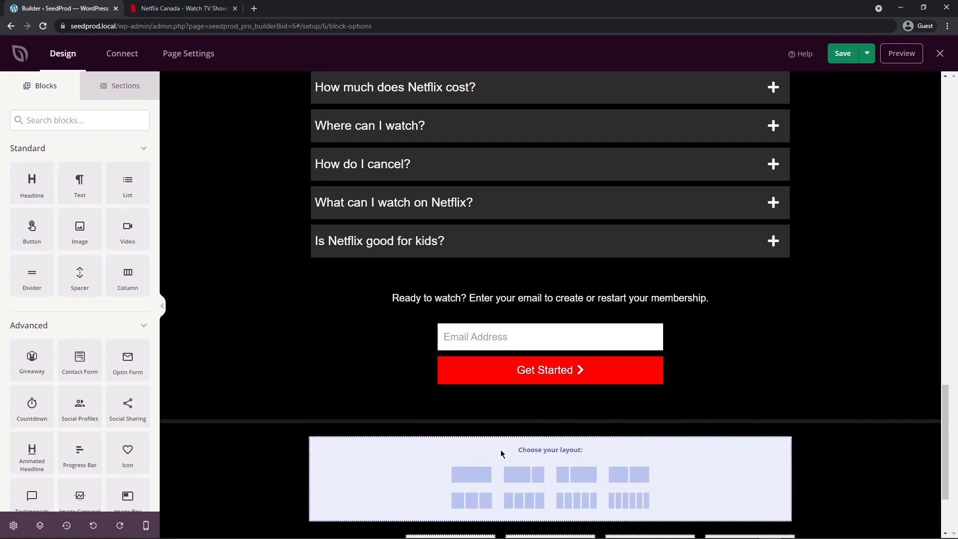
pyautogui.scroll(-3, 502, 453)
pyautogui.click(468, 356)
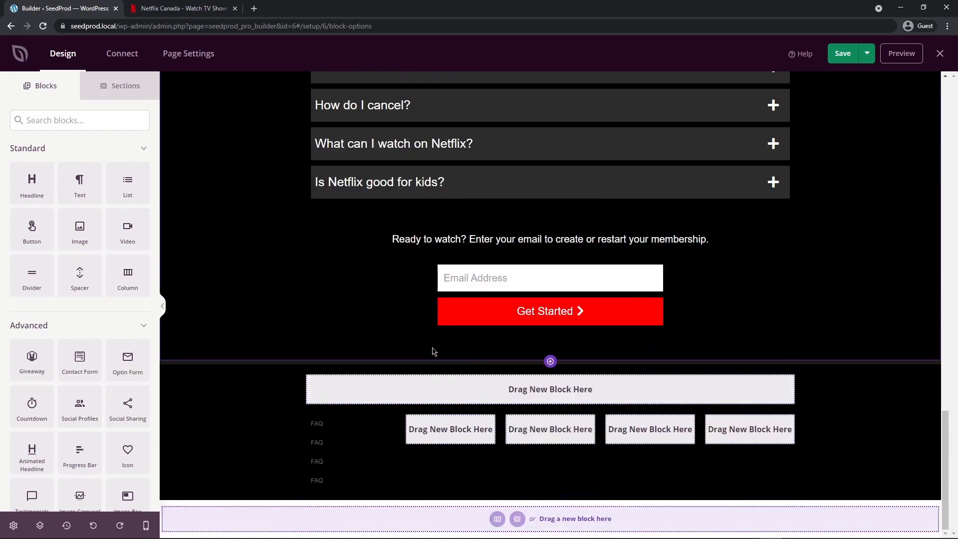
# Add a text block to the new footer row and replace its placeholder with the copied "Questions? Call" line
pyautogui.moveTo(80, 182); pyautogui.dragTo(377, 394)
pyautogui.click(538, 368)
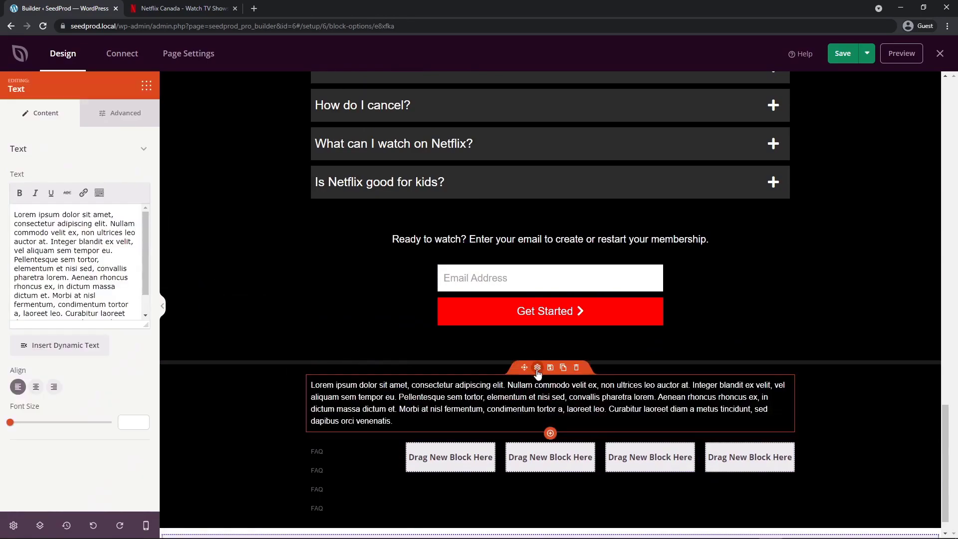
pyautogui.tripleClick(64, 250)
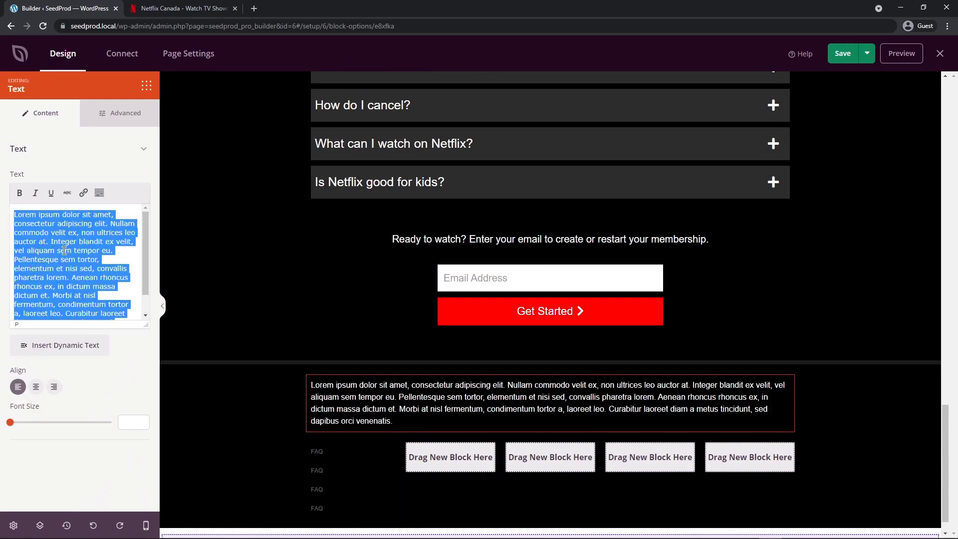
pyautogui.press('BackSpace')
pyautogui.hotkey('ctrl', 'v')
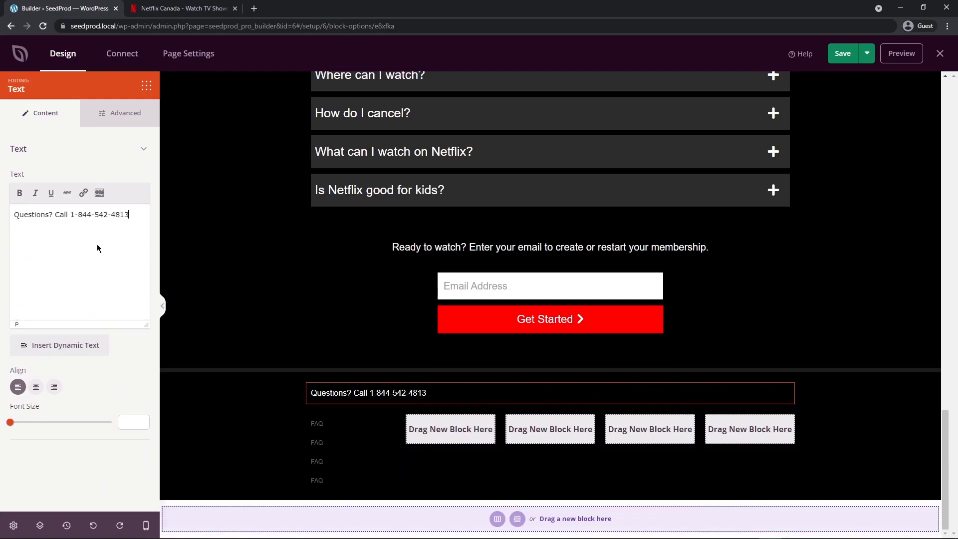
# Change the "Questions? Call" text color to the recently used dark grey
pyautogui.click(123, 113)
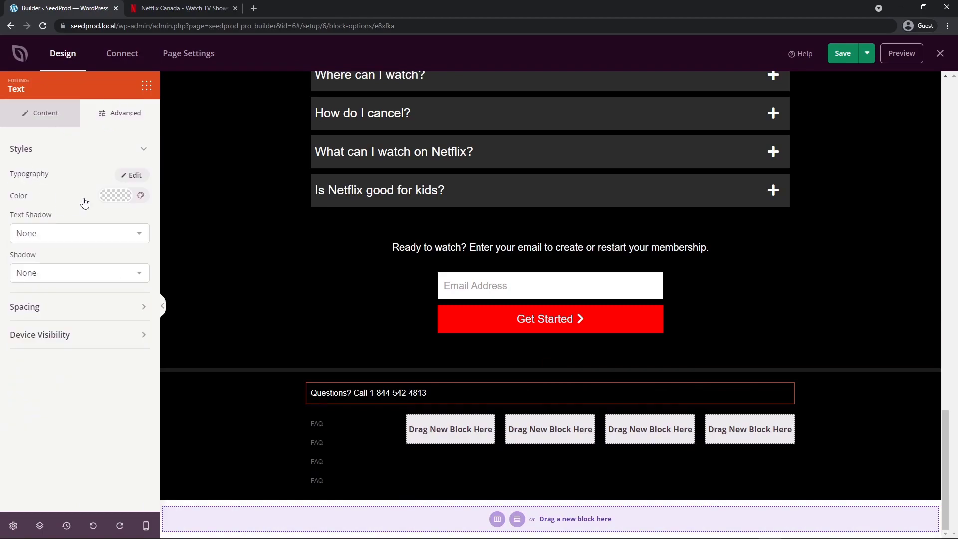
pyautogui.click(115, 195)
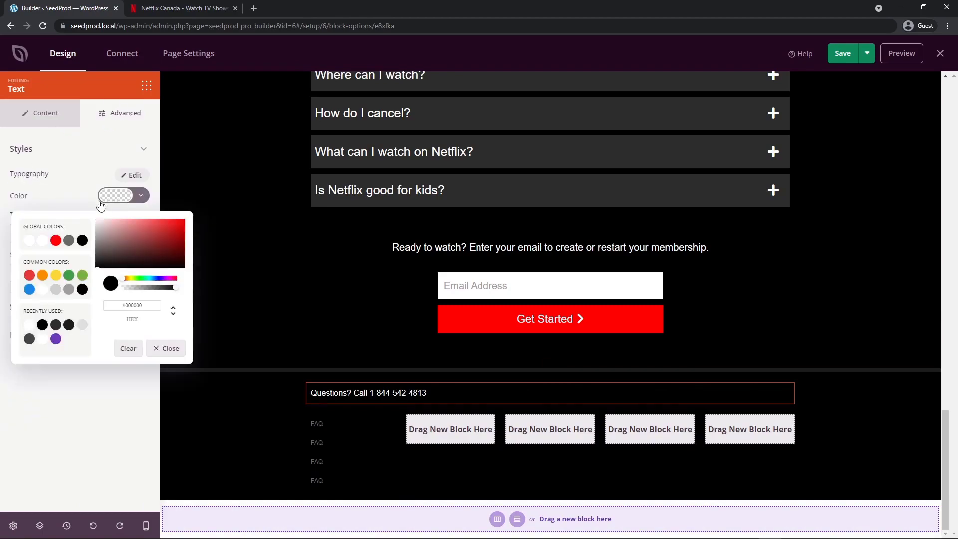
pyautogui.click(56, 325)
pyautogui.click(29, 339)
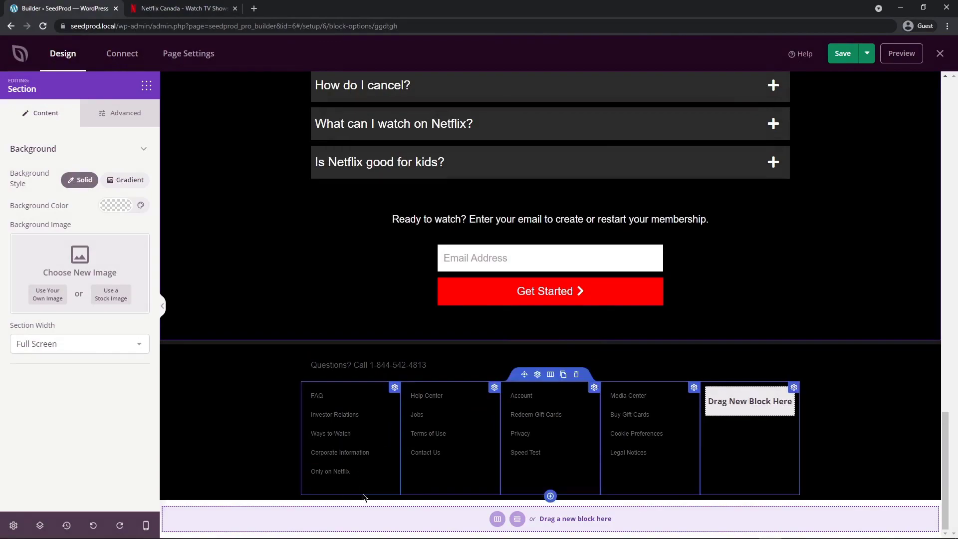
# Copy the "Netflix Canada" text from the bottom of Netflix's footer and return to the builder
pyautogui.click(206, 7)
pyautogui.moveTo(299, 519); pyautogui.dragTo(245, 520)
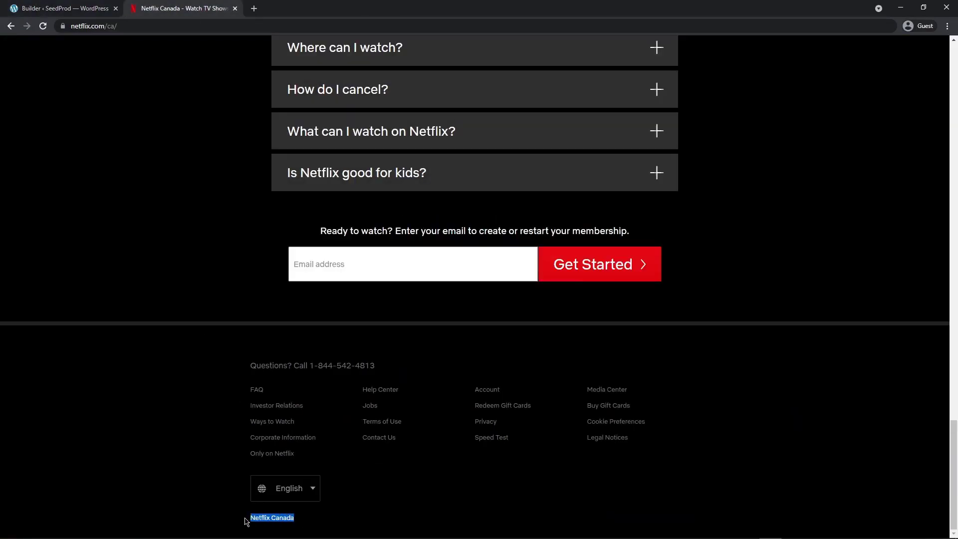
pyautogui.rightClick(255, 517)
pyautogui.click(261, 452)
pyautogui.click(94, 10)
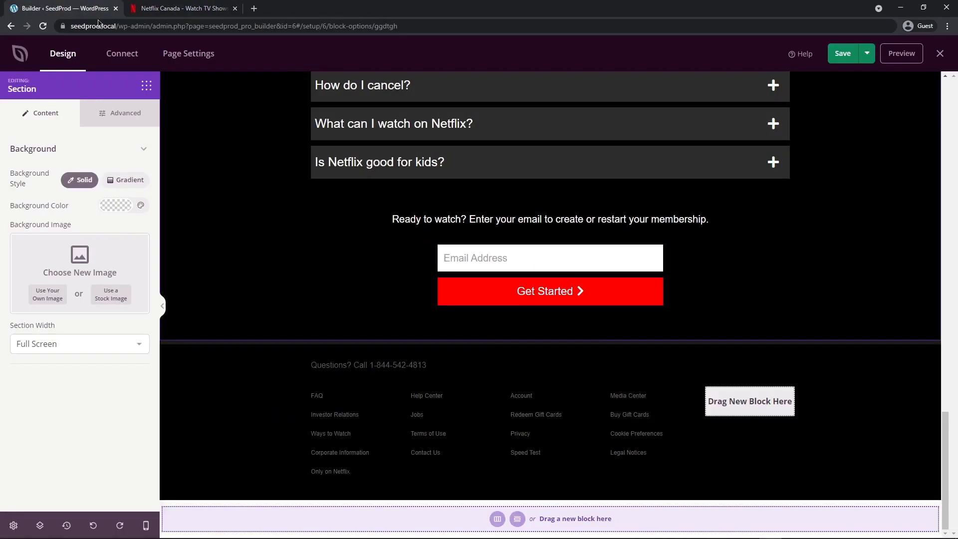
# Duplicate the "Questions? Call" row, move the copy below the link columns, and replace its text with "Netflix Canada"
pyautogui.click(563, 347)
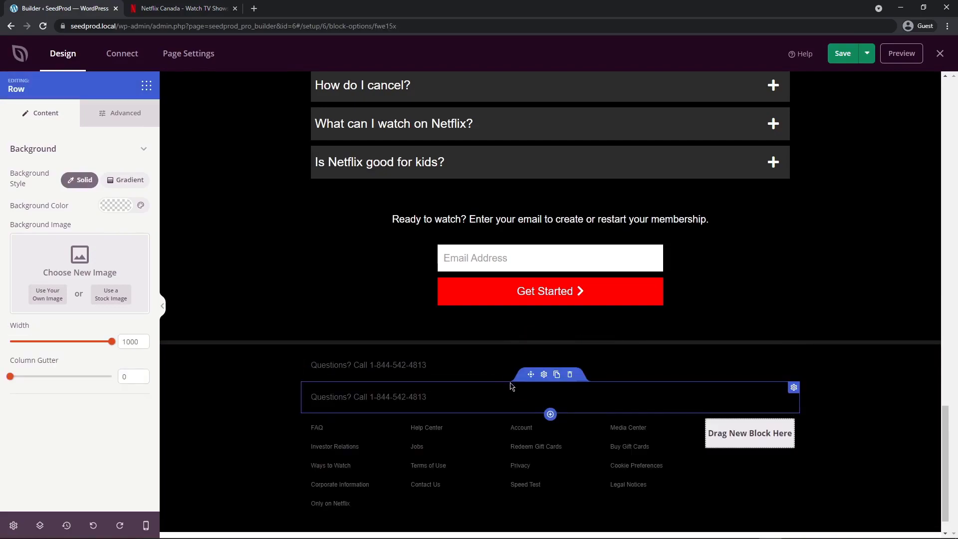
pyautogui.moveTo(531, 375); pyautogui.dragTo(414, 503)
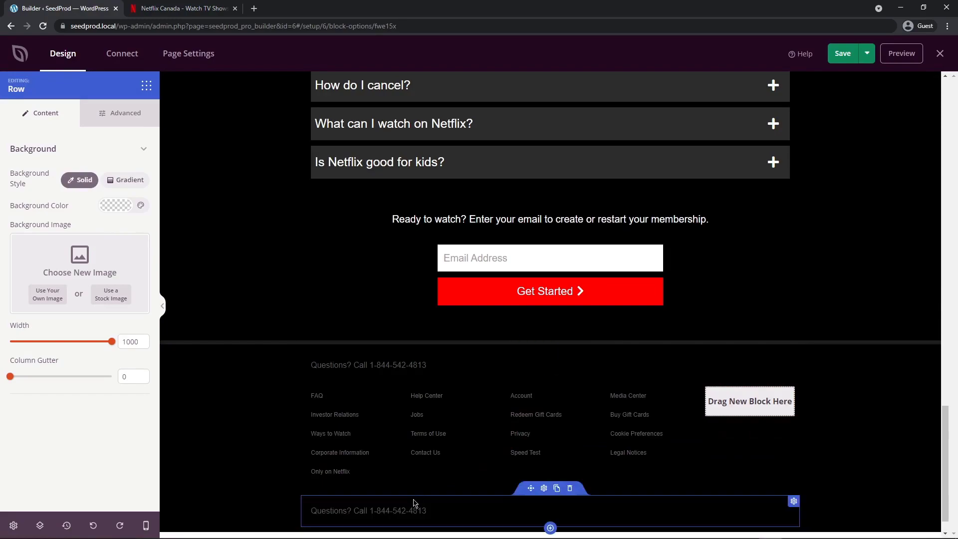
pyautogui.click(414, 507)
pyautogui.tripleClick(117, 266)
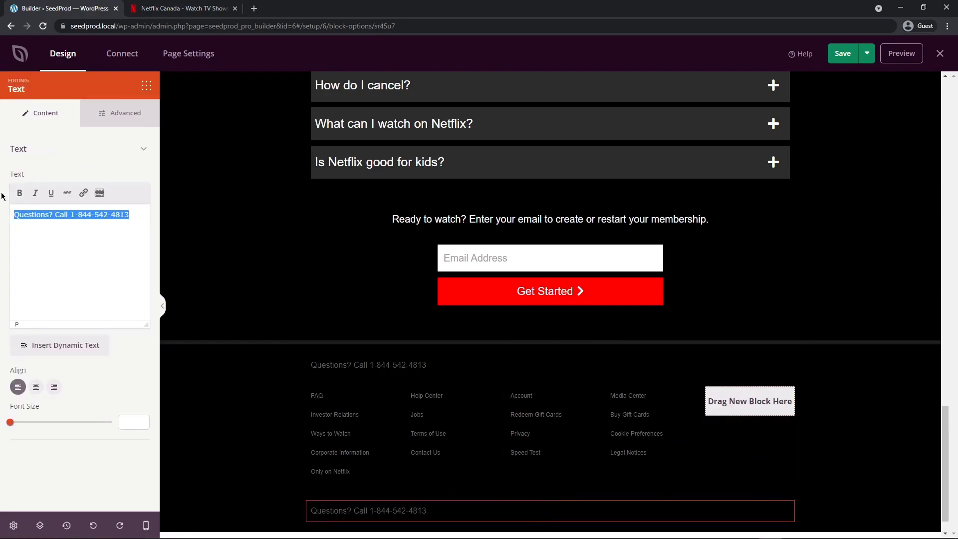
pyautogui.hotkey('ctrl', 'v')
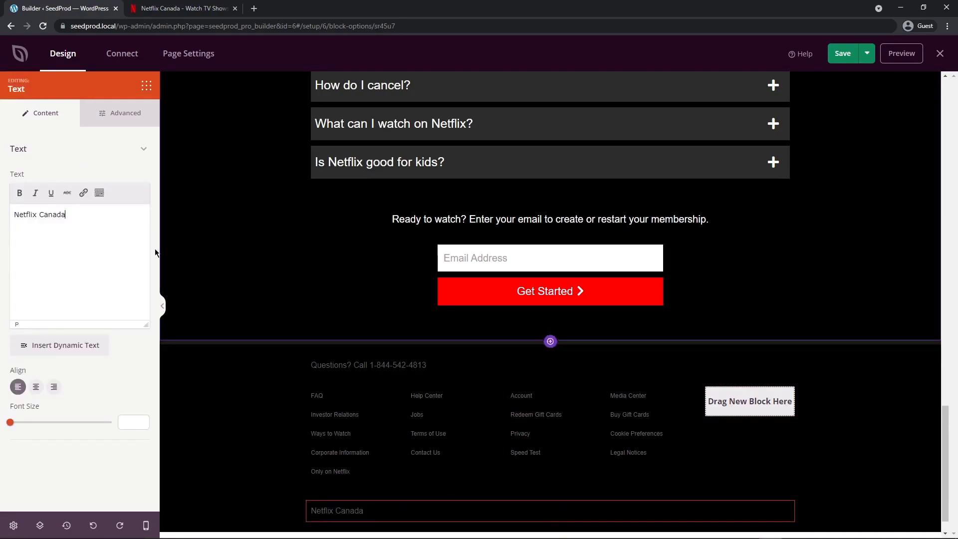
# Set the "Netflix Canada" text's font size to 12
pyautogui.click(129, 422)
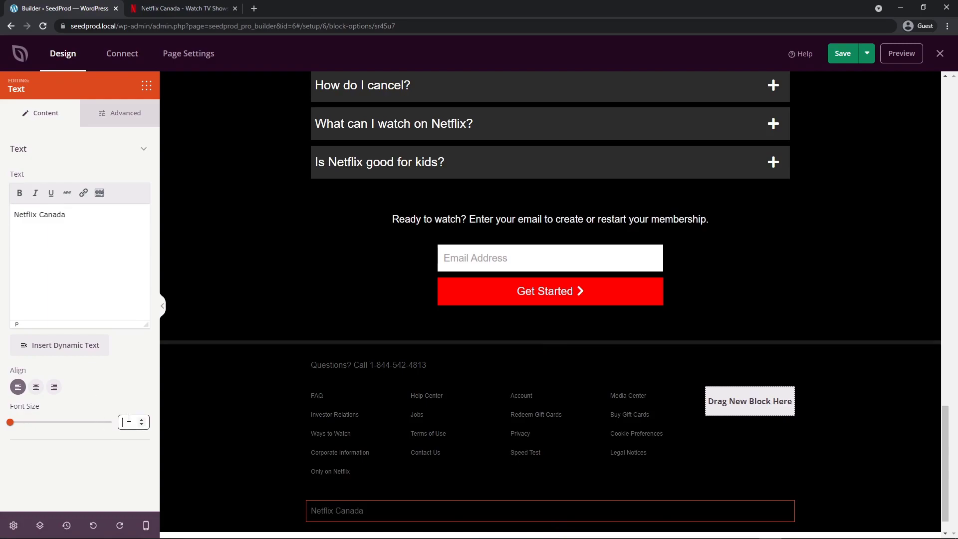
pyautogui.write('122')
pyautogui.press('BackSpace')
pyautogui.press('BackSpace')
pyautogui.write('2')
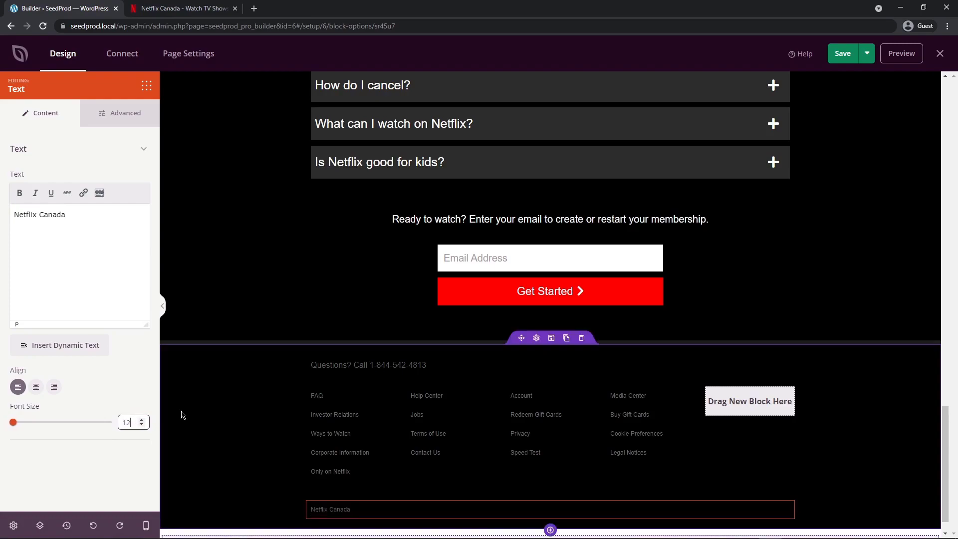
# Unlink the footer section's padding values and set the top to 50 and the other sides to 0
pyautogui.click(537, 338)
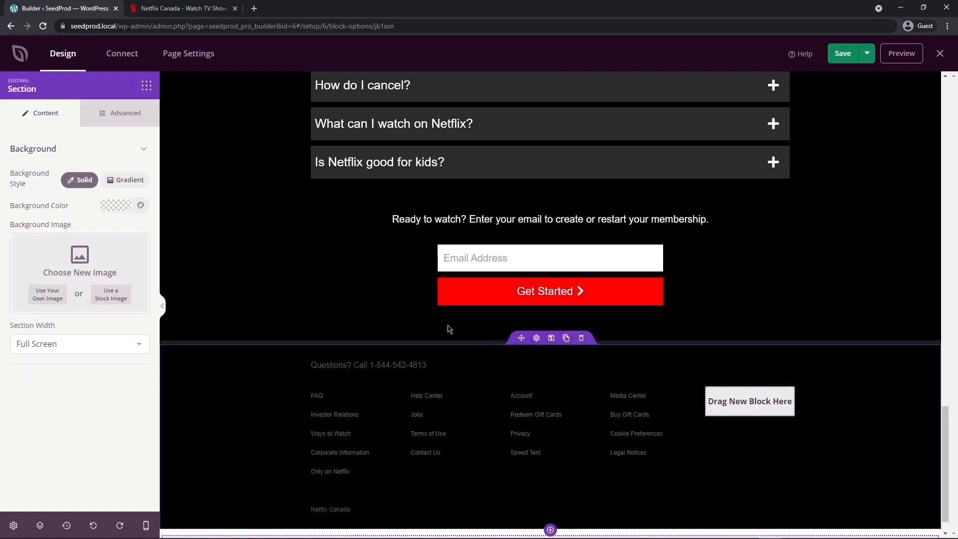
pyautogui.click(120, 115)
pyautogui.click(125, 248)
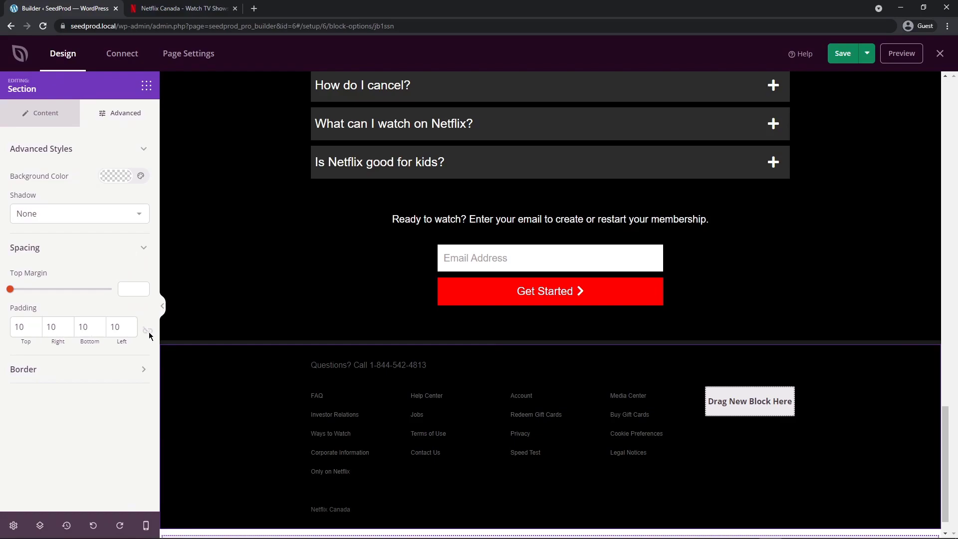
pyautogui.click(33, 331)
pyautogui.click(148, 332)
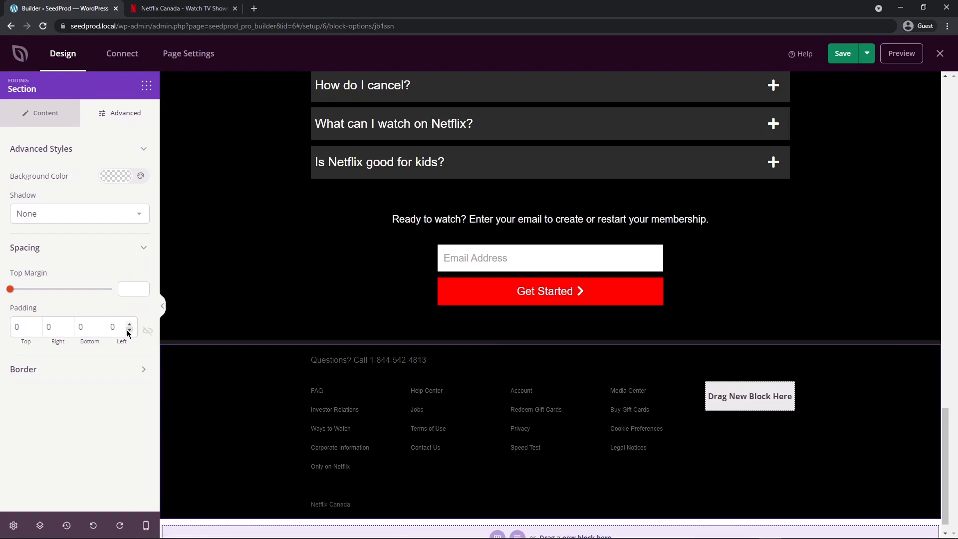
pyautogui.click(14, 326)
pyautogui.write('50')
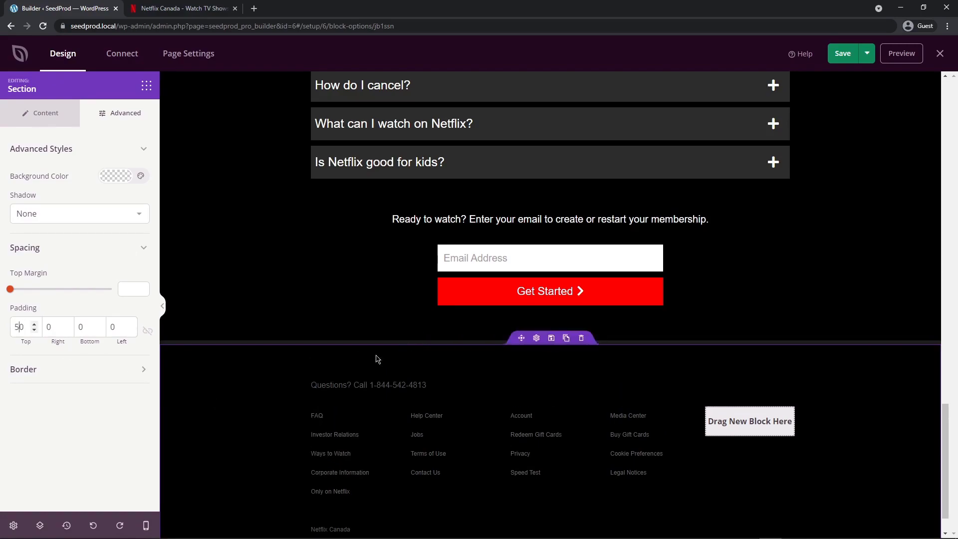
# Review the page from its top and open the form for connecting a new Constant Contact account
pyautogui.click(146, 86)
pyautogui.moveTo(945, 471); pyautogui.dragTo(947, 142)
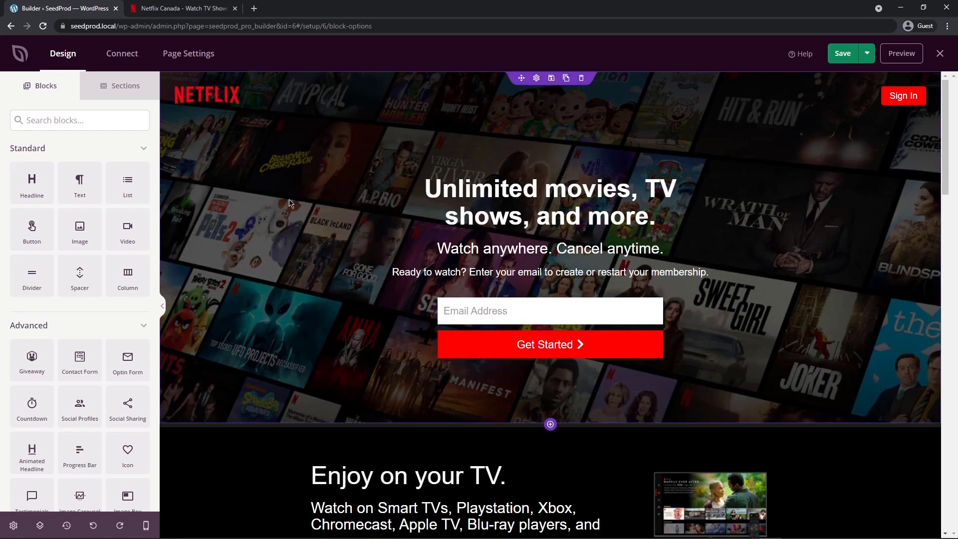
pyautogui.click(123, 58)
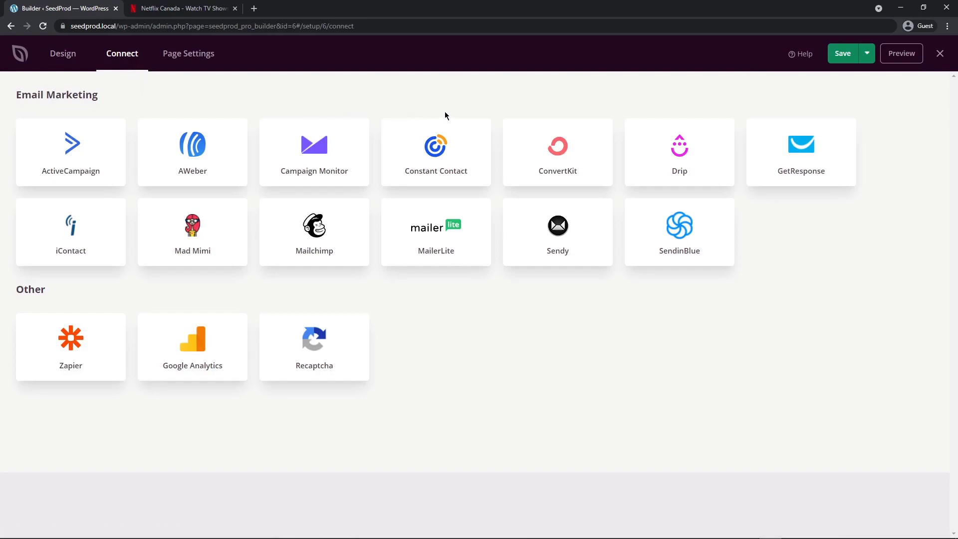
pyautogui.moveTo(439, 132)
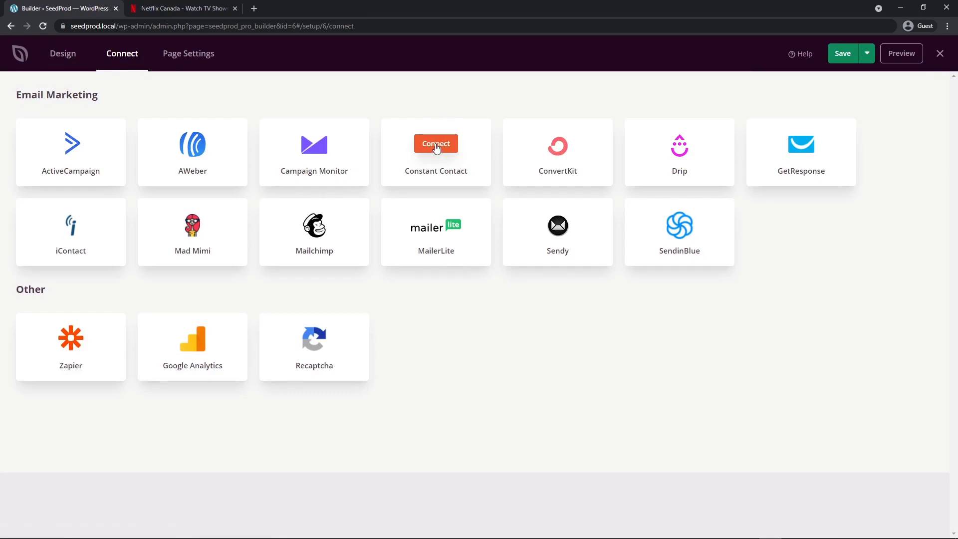
pyautogui.click(437, 145)
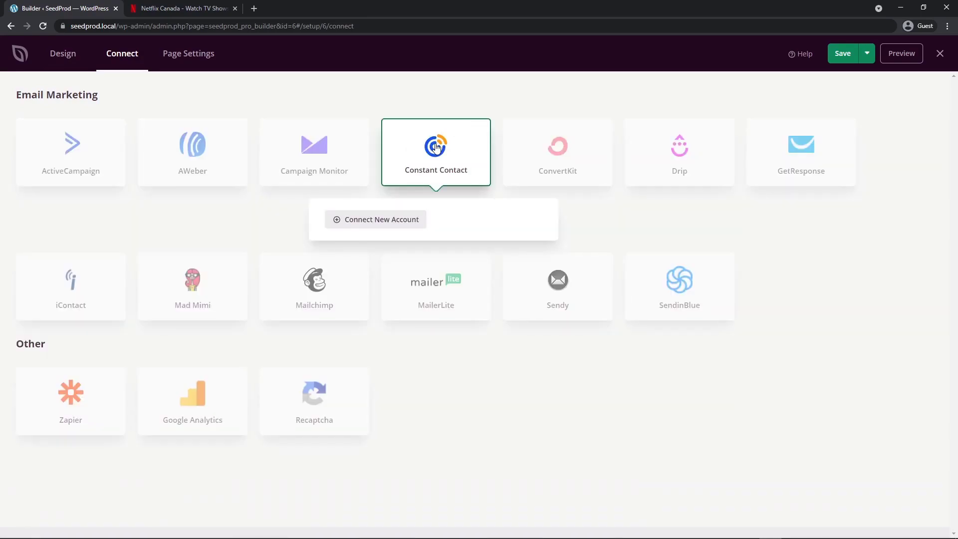
pyautogui.click(370, 222)
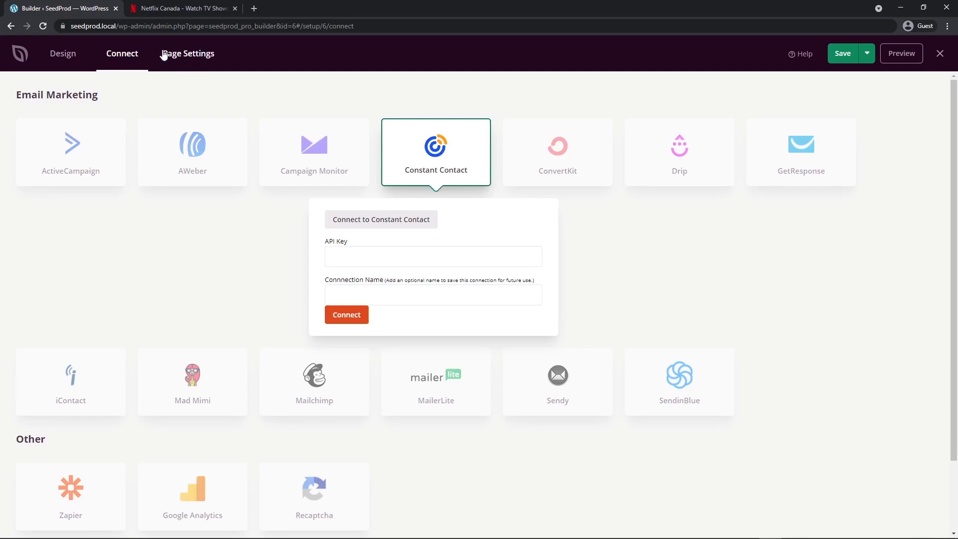
# Examine the page's general settings, the publishing options and the Isolation Mode description
pyautogui.click(190, 56)
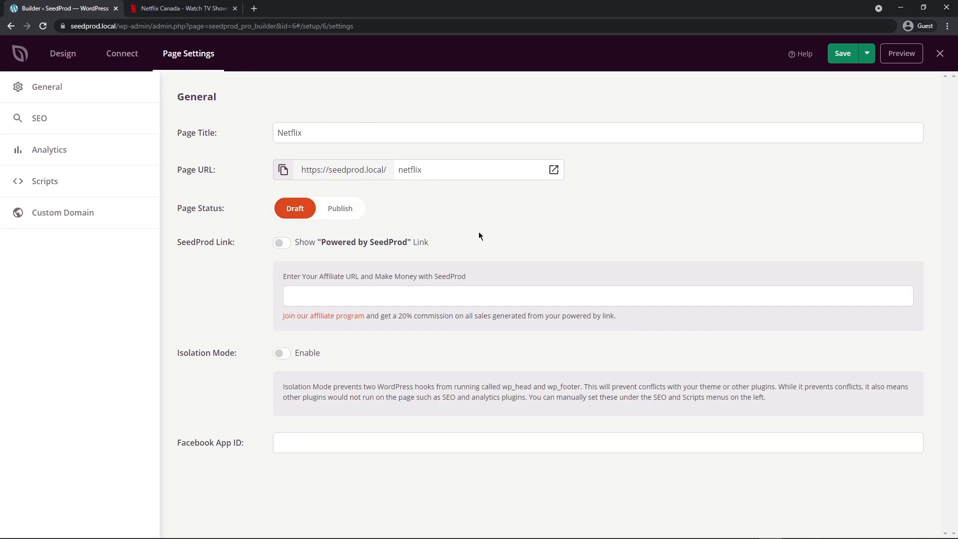
pyautogui.click(869, 56)
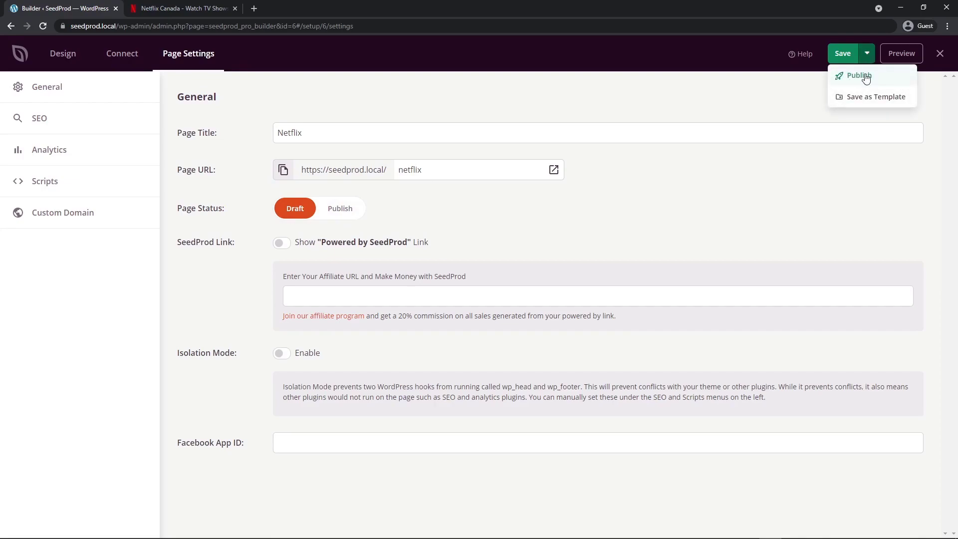
pyautogui.click(867, 53)
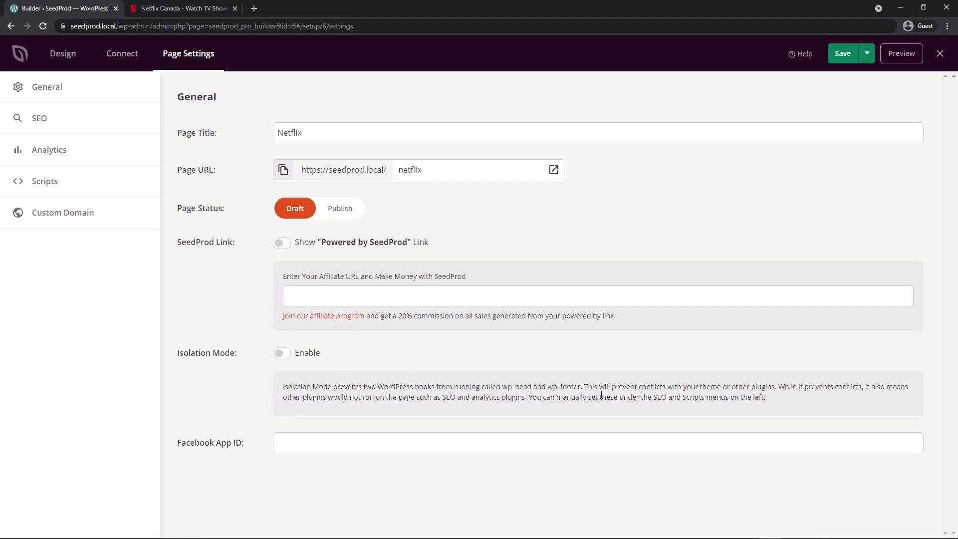
pyautogui.moveTo(584, 386); pyautogui.dragTo(776, 386)
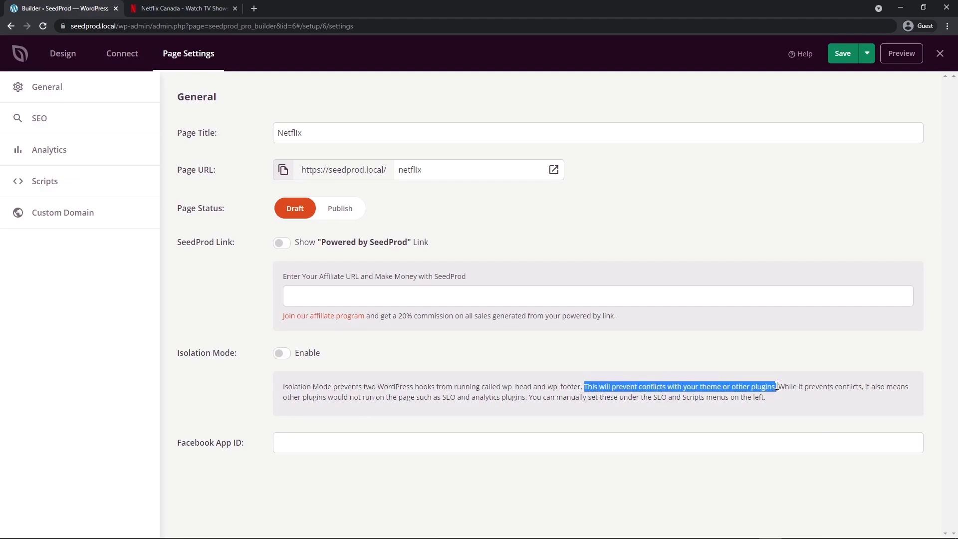
pyautogui.click(220, 427)
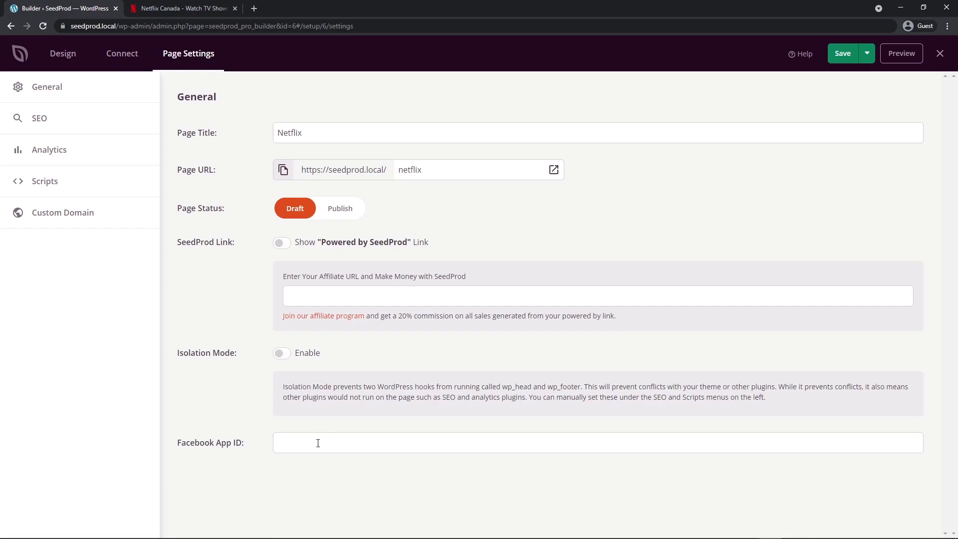
# Examine the page's SEO, Analytics, Scripts and Custom Domain settings, ending back at the general settings
pyautogui.click(112, 120)
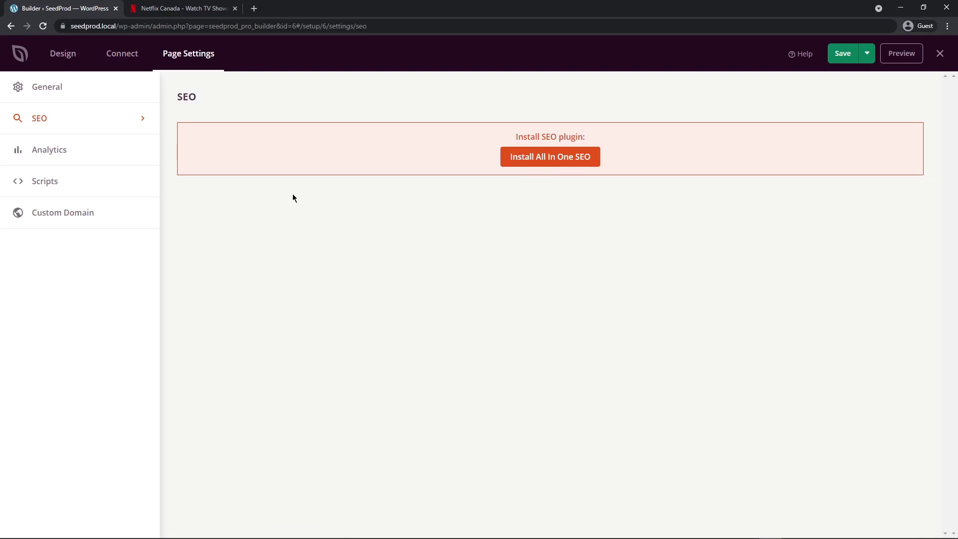
pyautogui.click(48, 152)
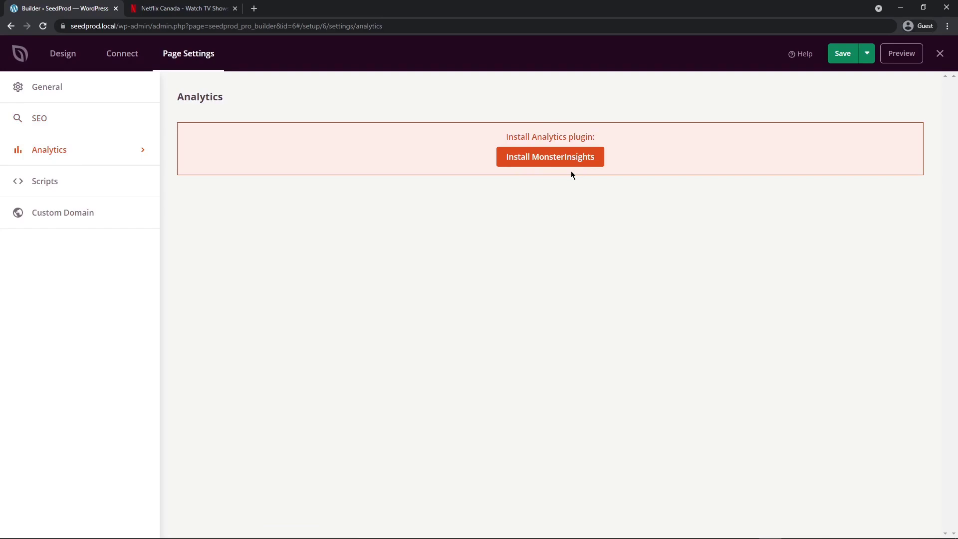
pyautogui.click(54, 183)
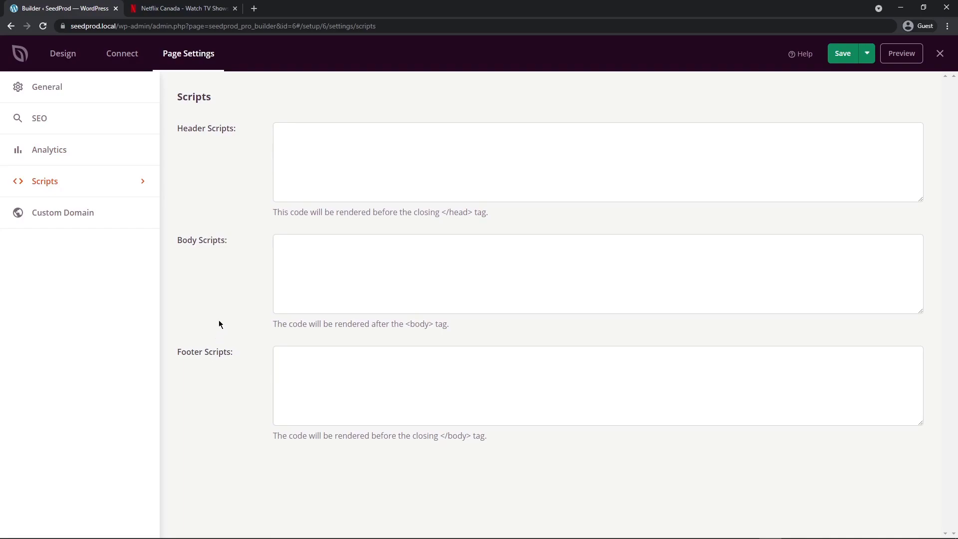
pyautogui.click(59, 217)
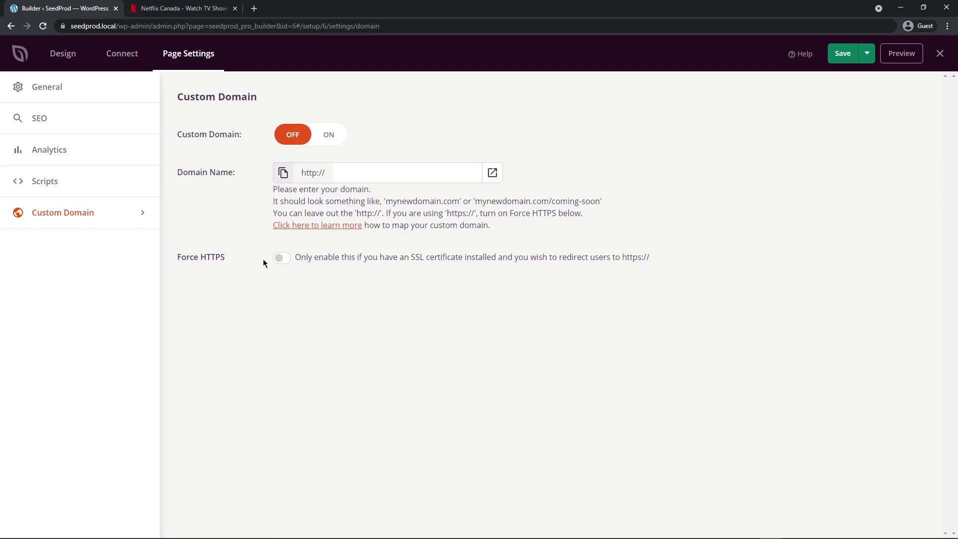
pyautogui.click(60, 86)
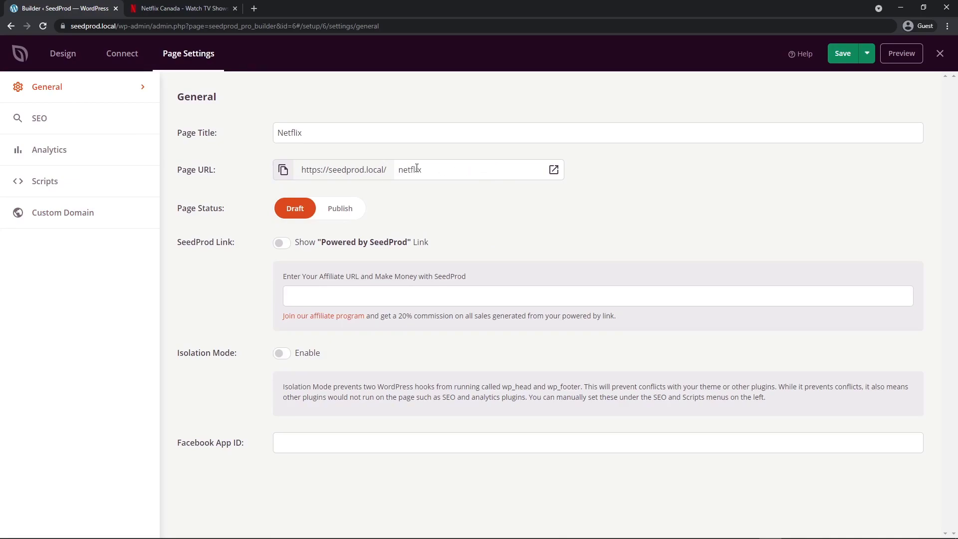
# Check the Custom Domain settings, then save the Netflix page and publish it
pyautogui.click(61, 213)
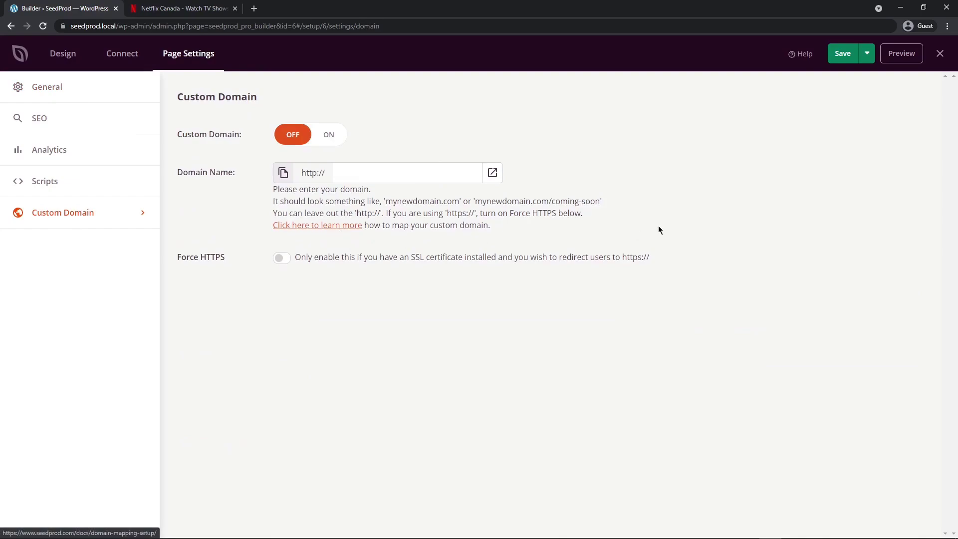
pyautogui.click(845, 62)
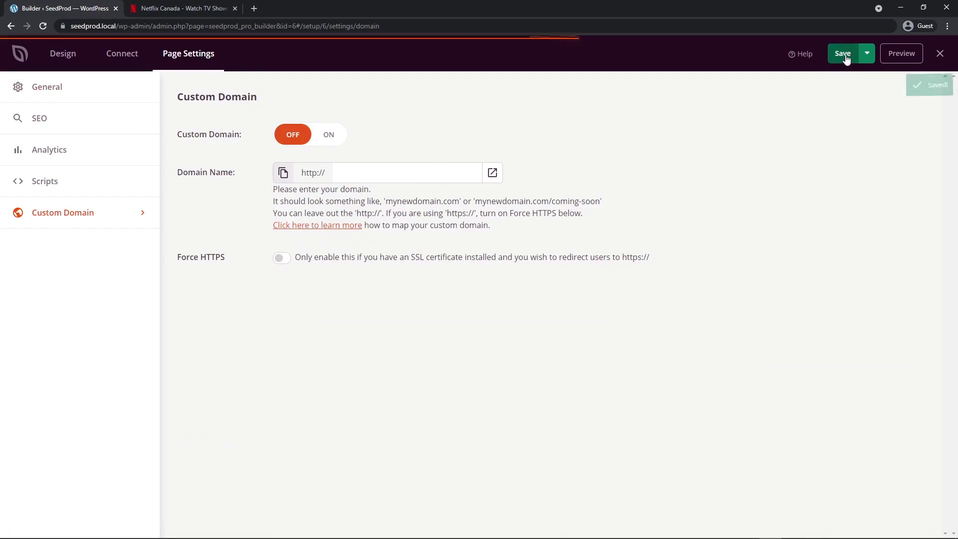
pyautogui.click(867, 55)
pyautogui.click(861, 76)
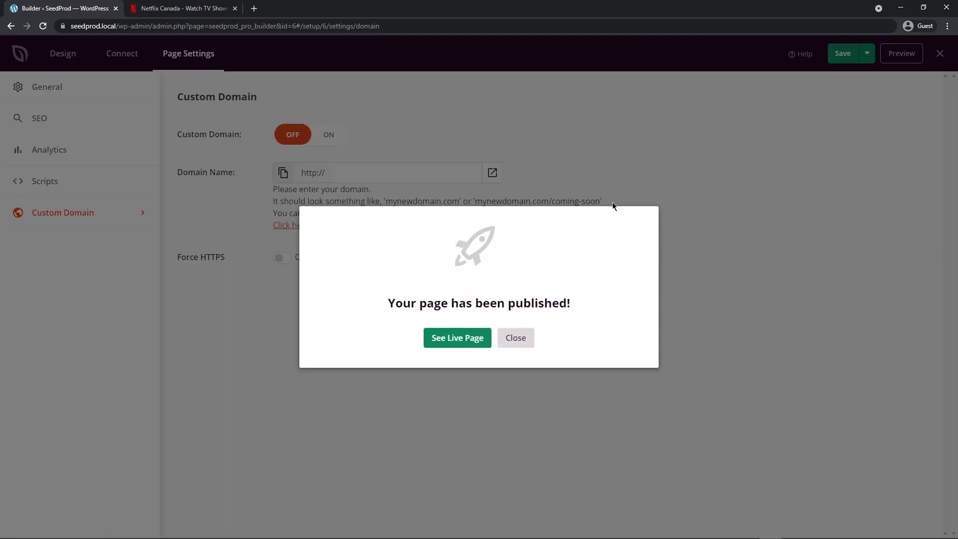
# Open the live version of the published page and review it down to the footer and back to its top
pyautogui.click(459, 342)
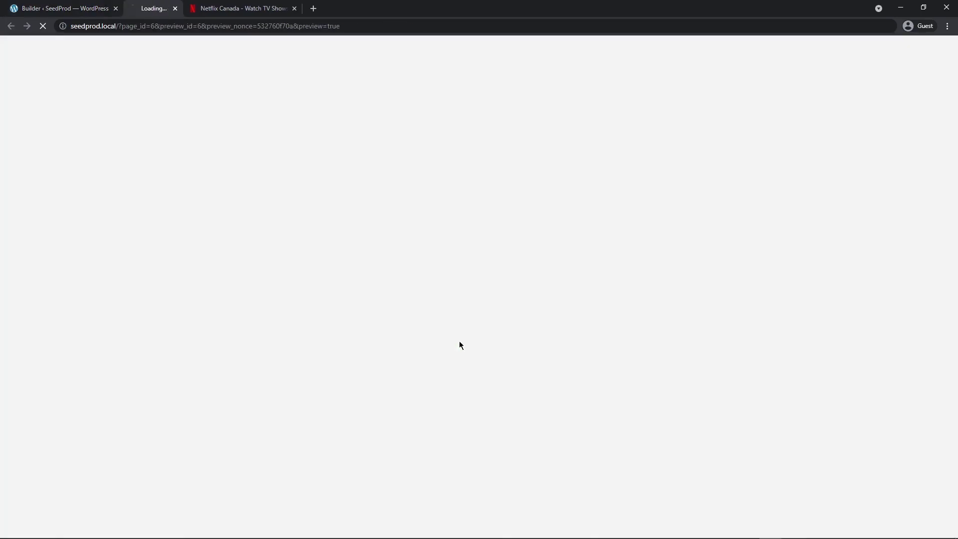
pyautogui.moveTo(955, 70); pyautogui.dragTo(948, 430)
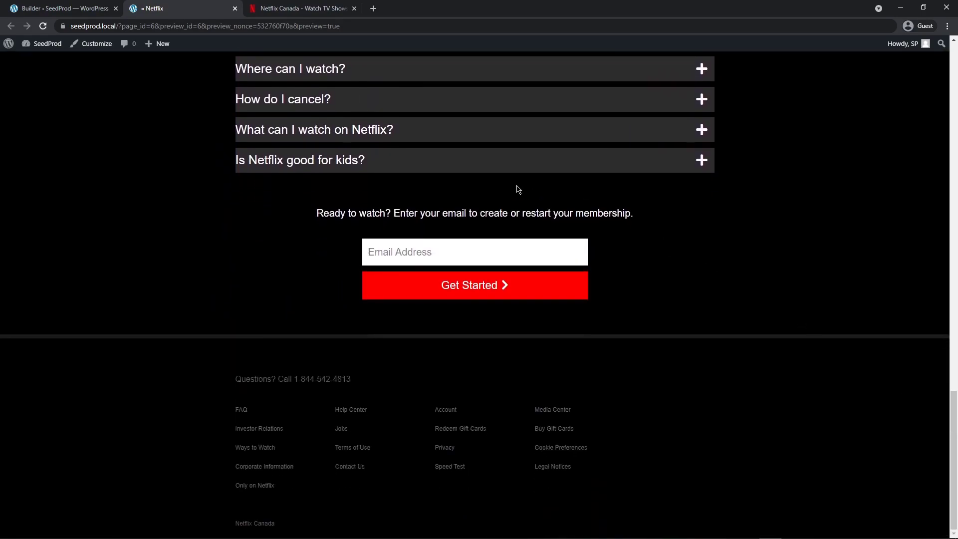
pyautogui.moveTo(945, 486); pyautogui.dragTo(941, 111)
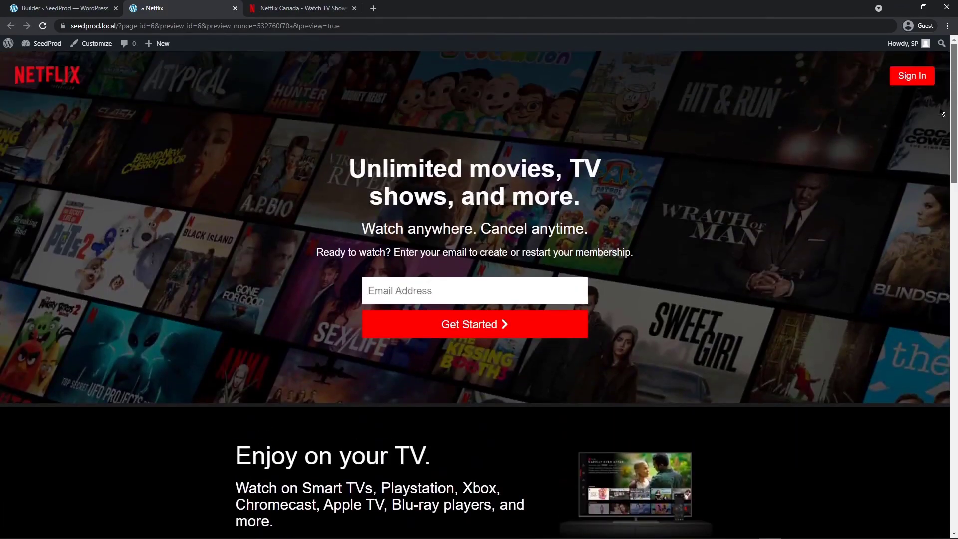
# Compare the published page's header and hero section with the original Netflix Canada landing page
pyautogui.click(282, 8)
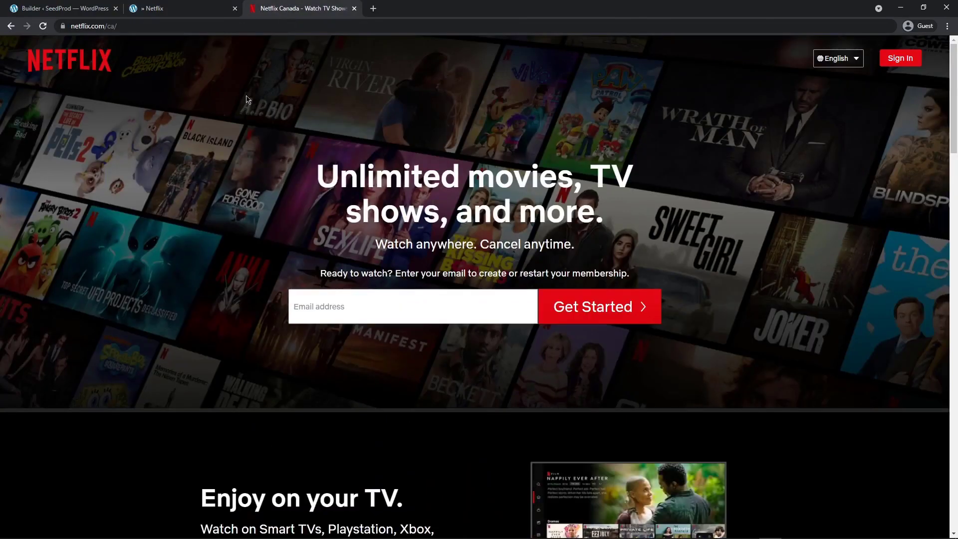
pyautogui.click(183, 11)
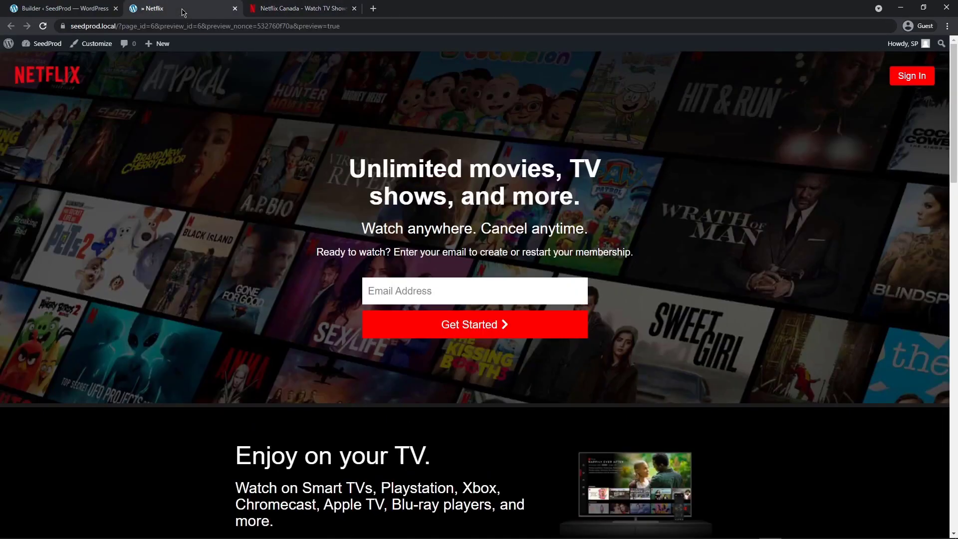
pyautogui.click(299, 14)
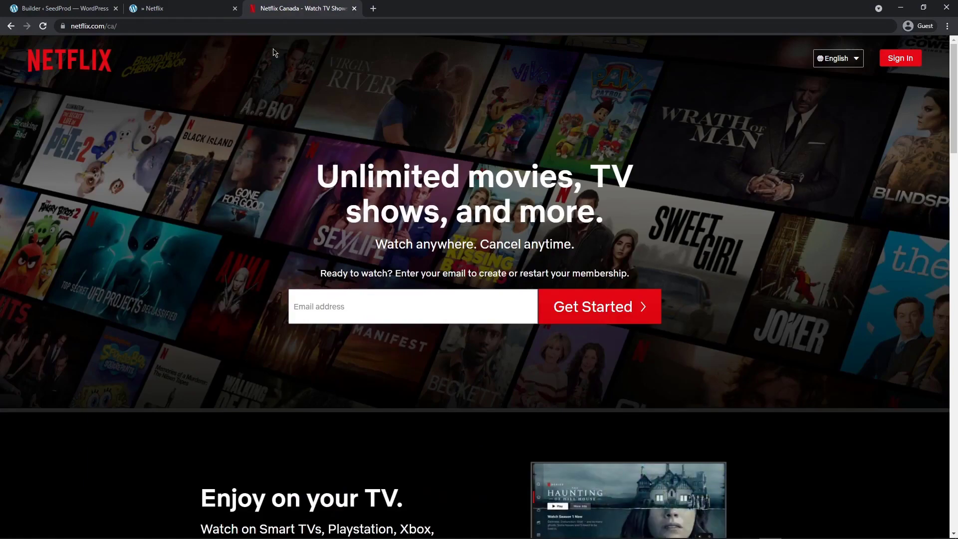
pyautogui.click(183, 9)
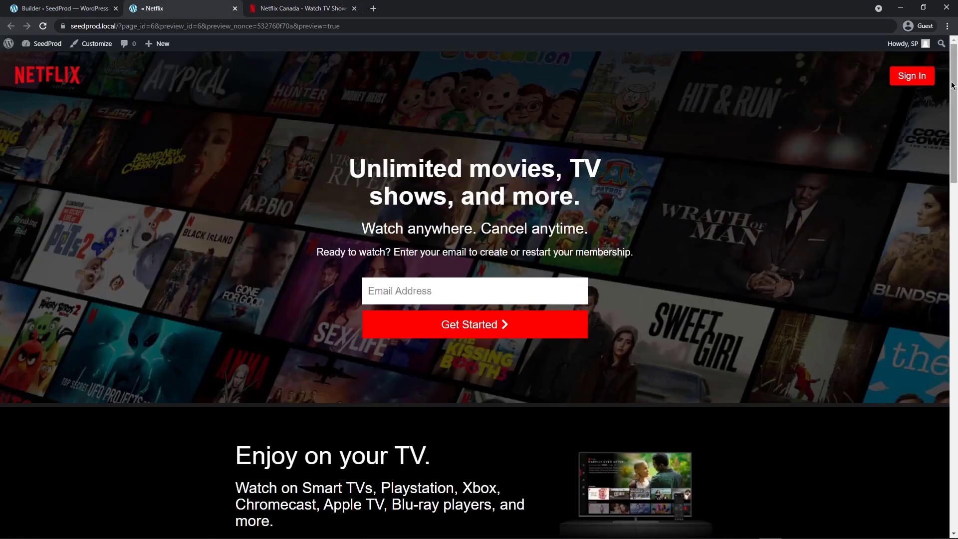
pyautogui.moveTo(954, 81); pyautogui.dragTo(951, 185)
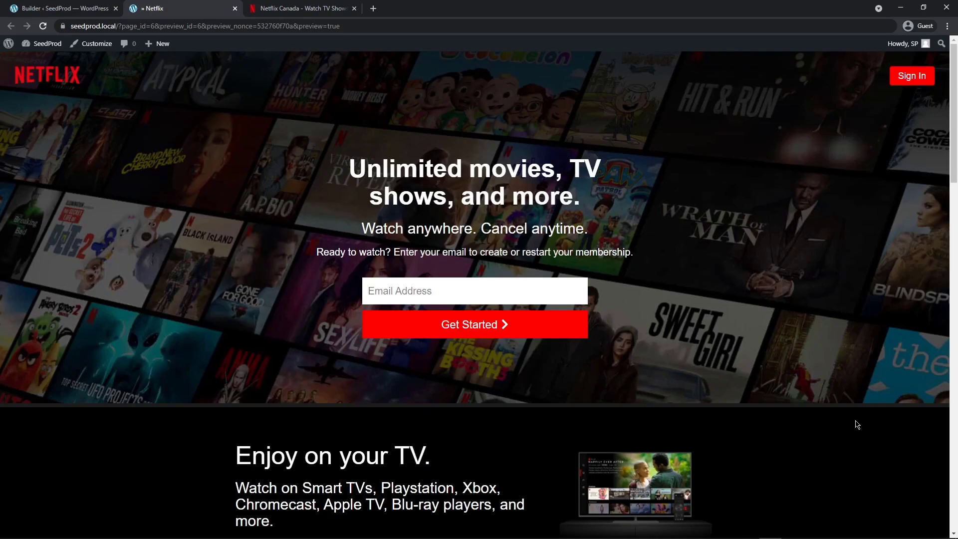